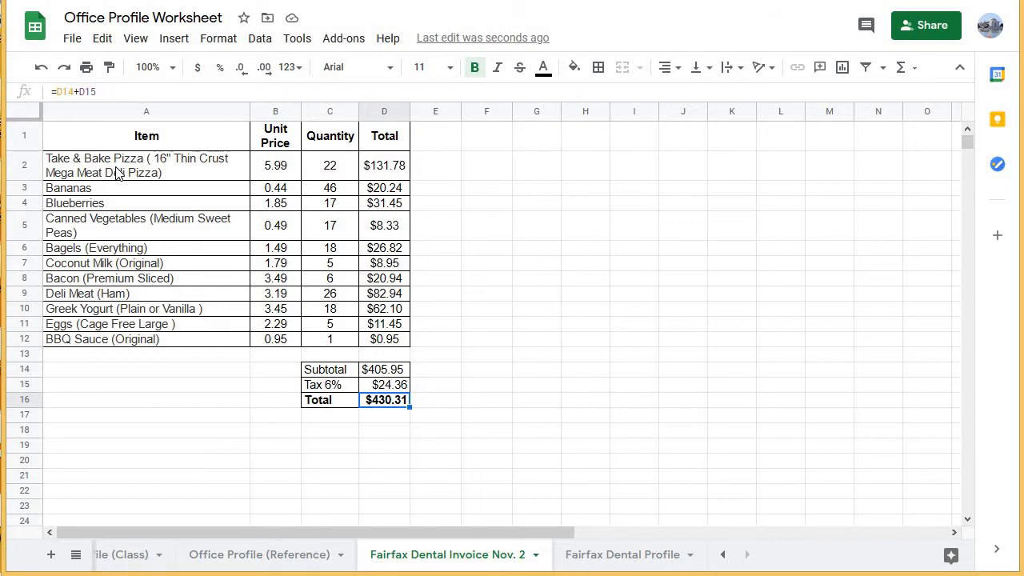
Switch to the Grocery Store Worksheet 1 document and read the office orders table and the Sheet 2 profile instructions.
left_click(360, 1)
scroll(505, 359, "down", 1)
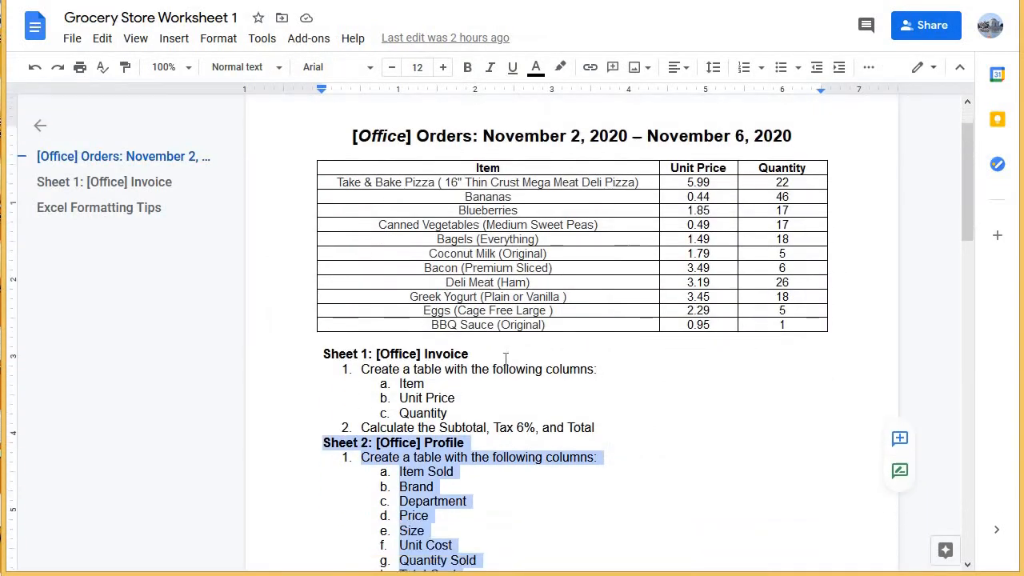
scroll(506, 359, "down", 4)
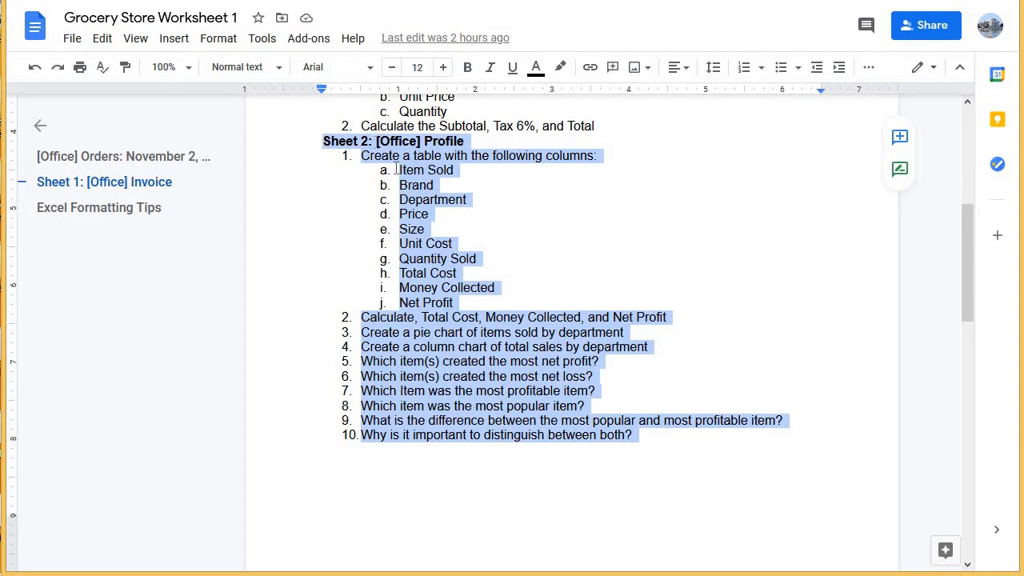
scroll(393, 175, "up", 5)
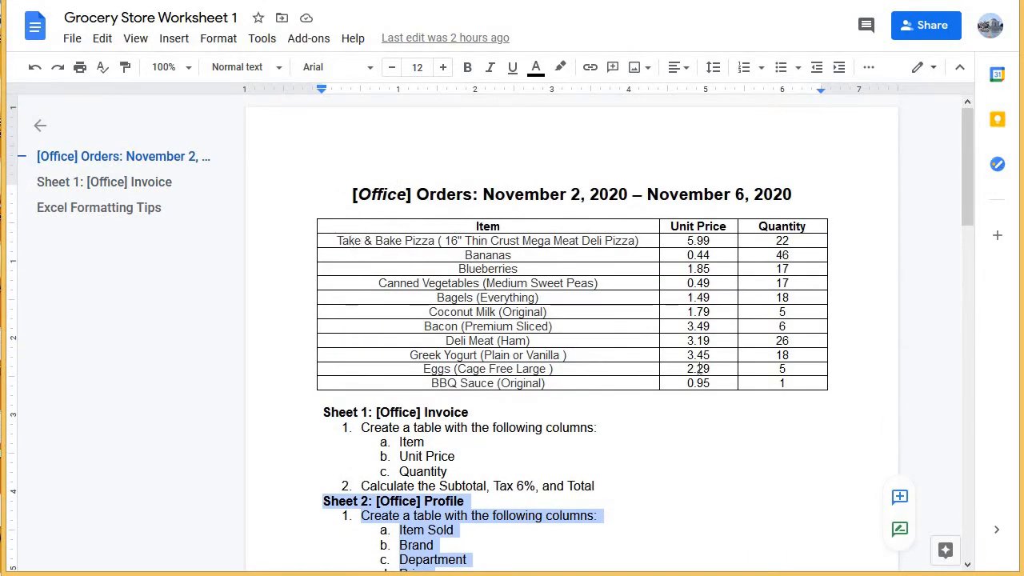
scroll(696, 364, "down", 5)
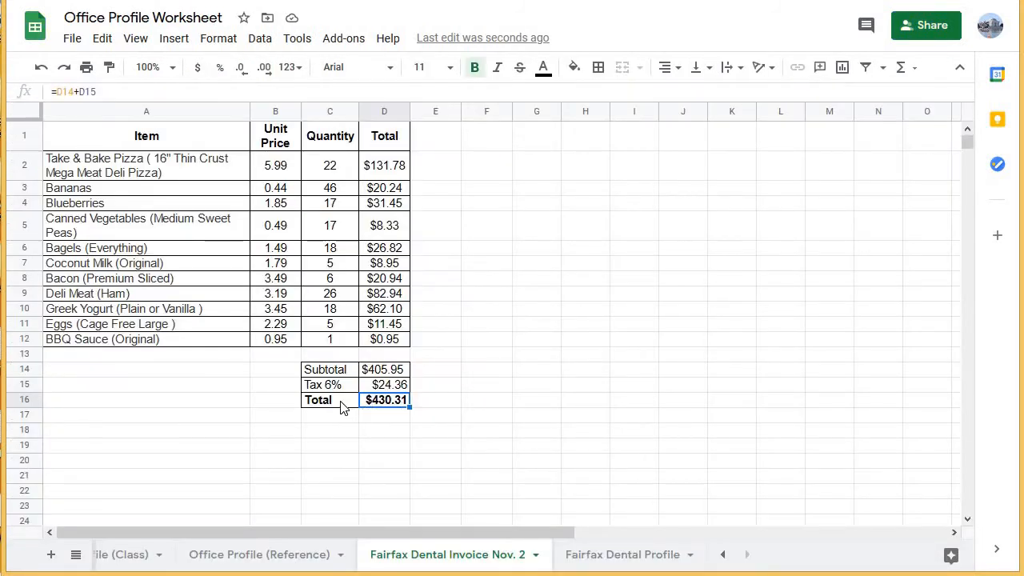
Return to the Office Profile Worksheet spreadsheet and review the Fairfax Dental invoice's total row and its item rows.
left_click(341, 406)
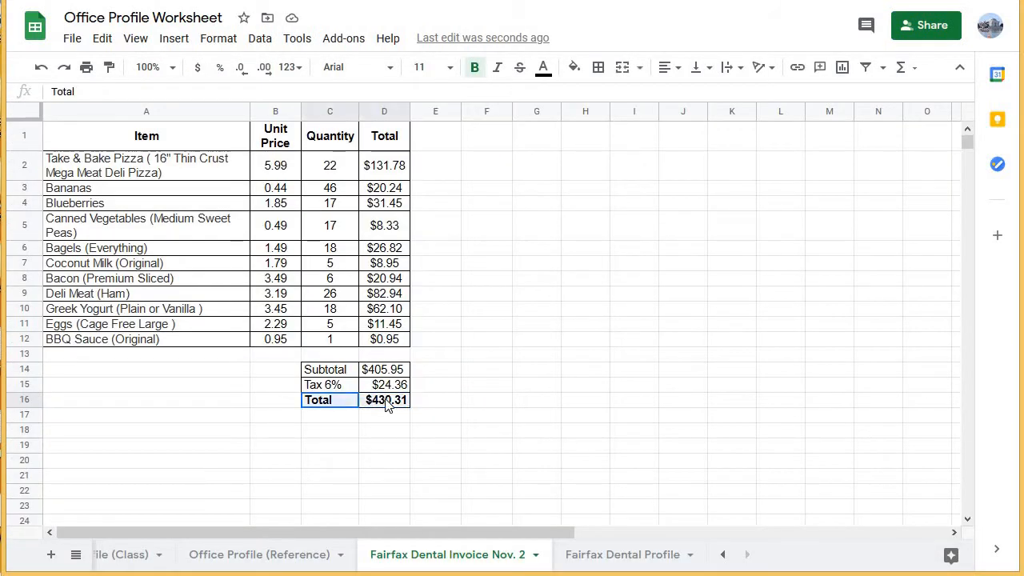
left_click(387, 405, "shift")
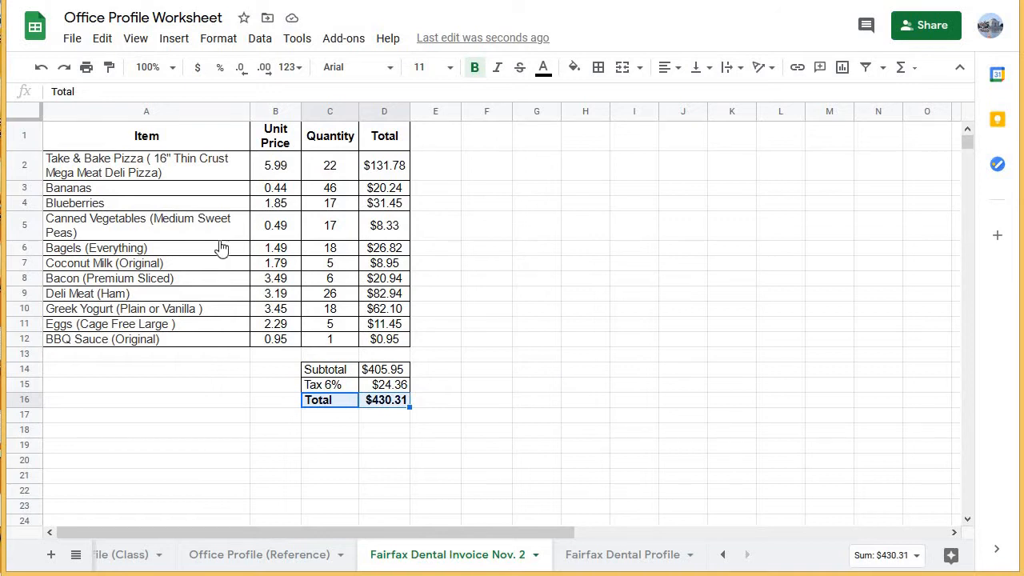
left_click(141, 160)
left_click_drag(380, 297, 394, 341)
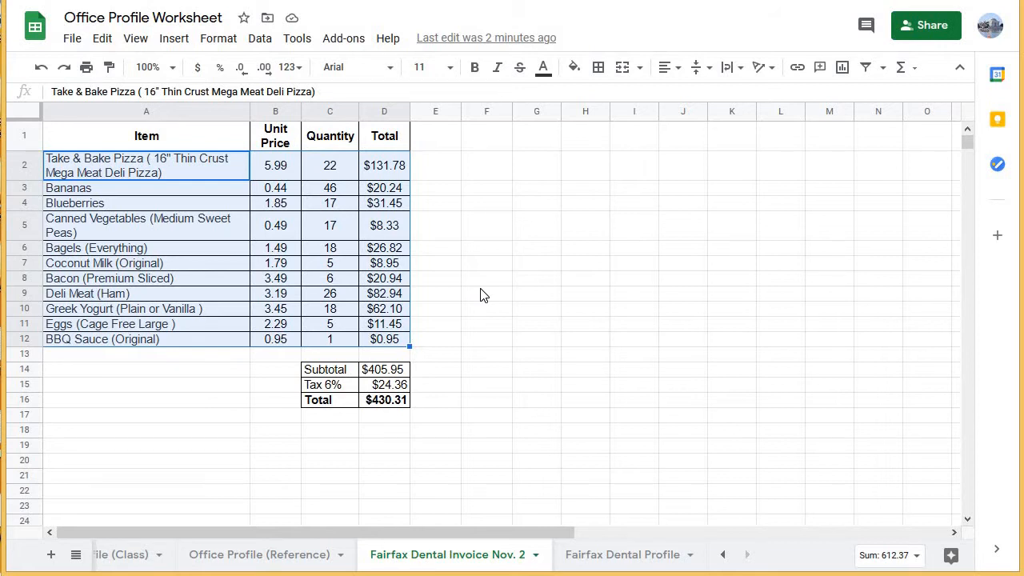
left_click(481, 284)
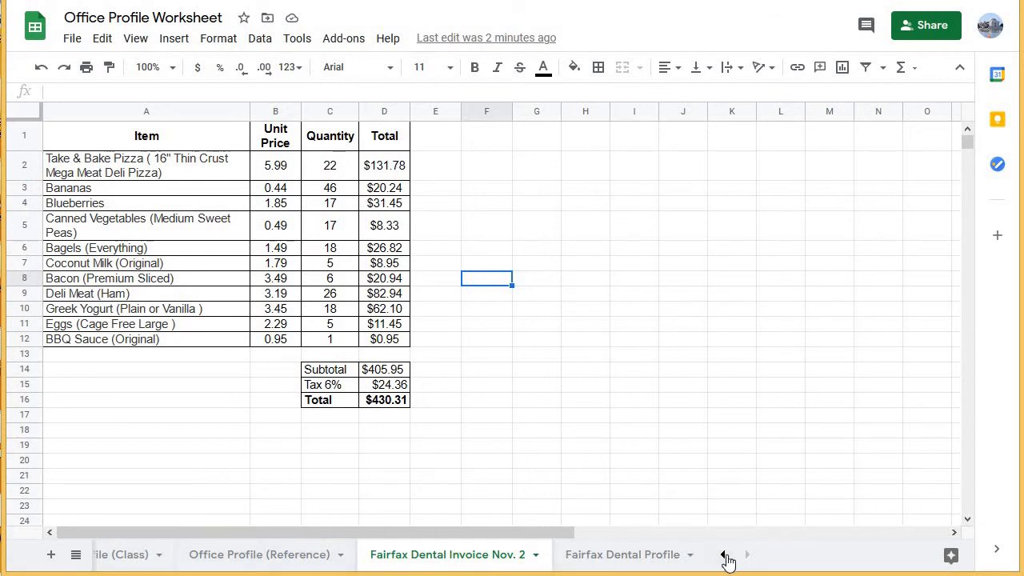
Open the Office Profile (Class) sheet and review its item table through the Cost per Unit column.
left_click(724, 555)
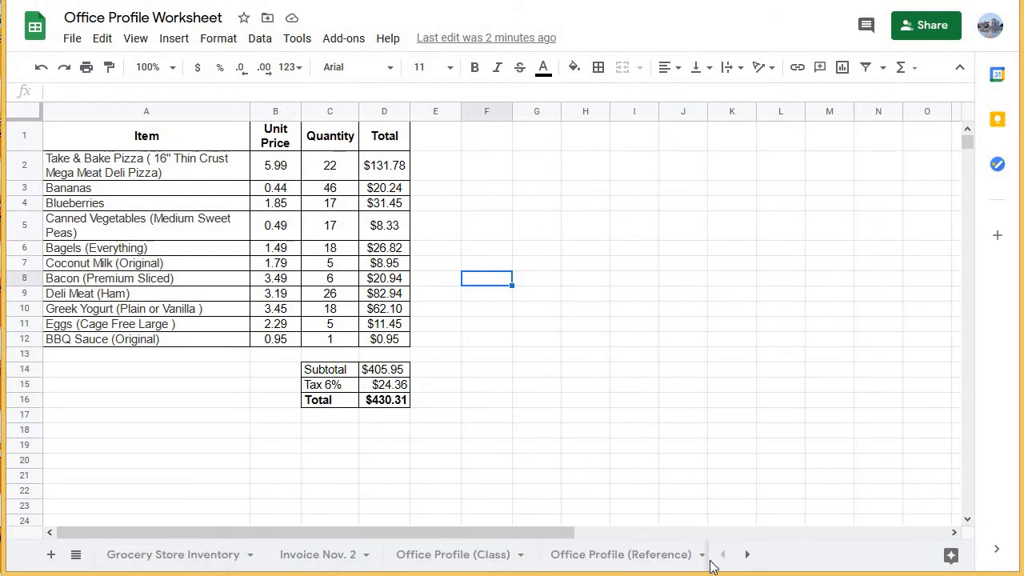
left_click(462, 562)
left_click(188, 132)
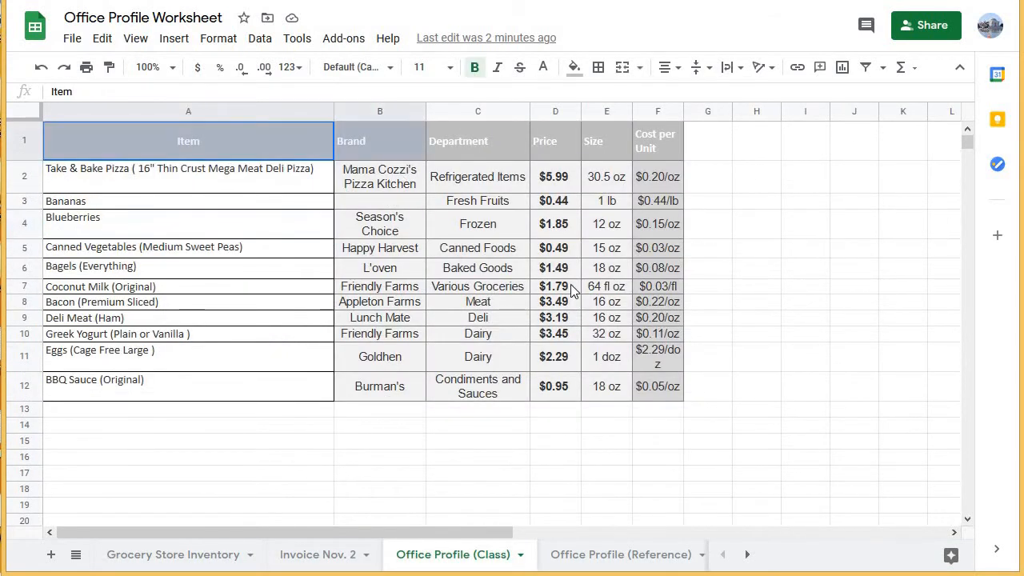
left_click_drag(573, 290, 645, 385)
left_click(360, 439)
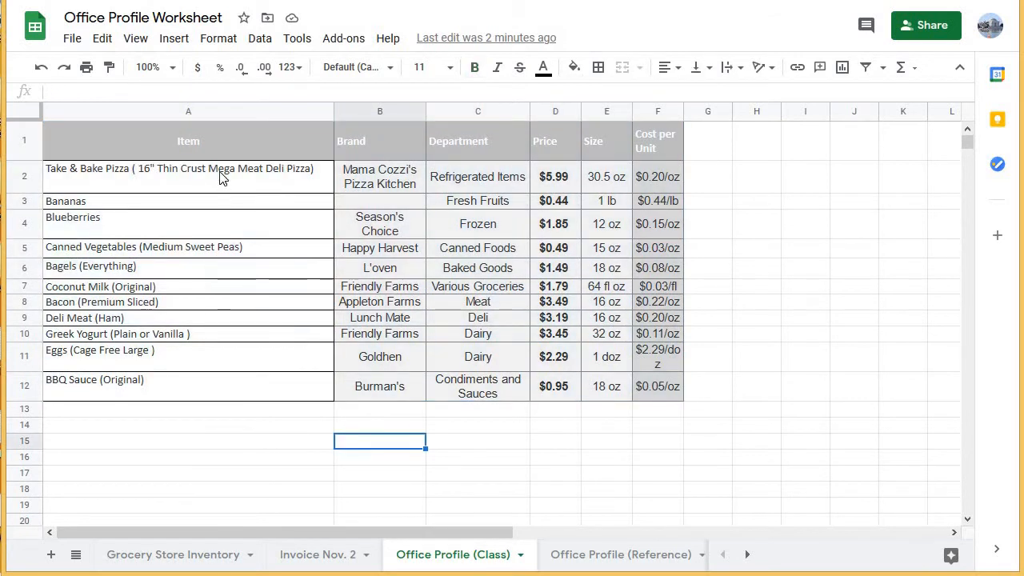
Open the Fairfax Dental Profile sheet and review its table from Item through Cost per Unit.
left_click(748, 560)
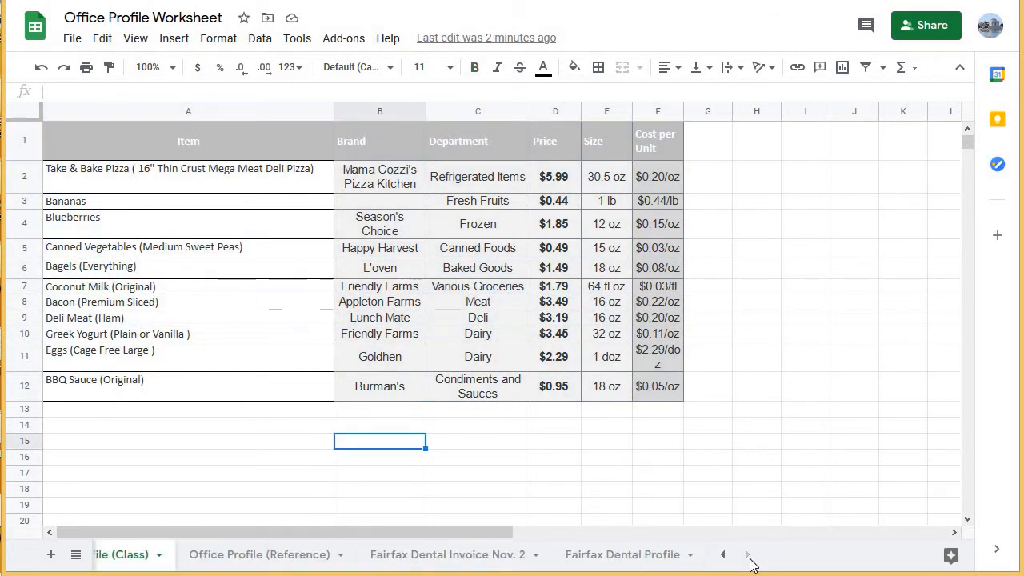
left_click(628, 562)
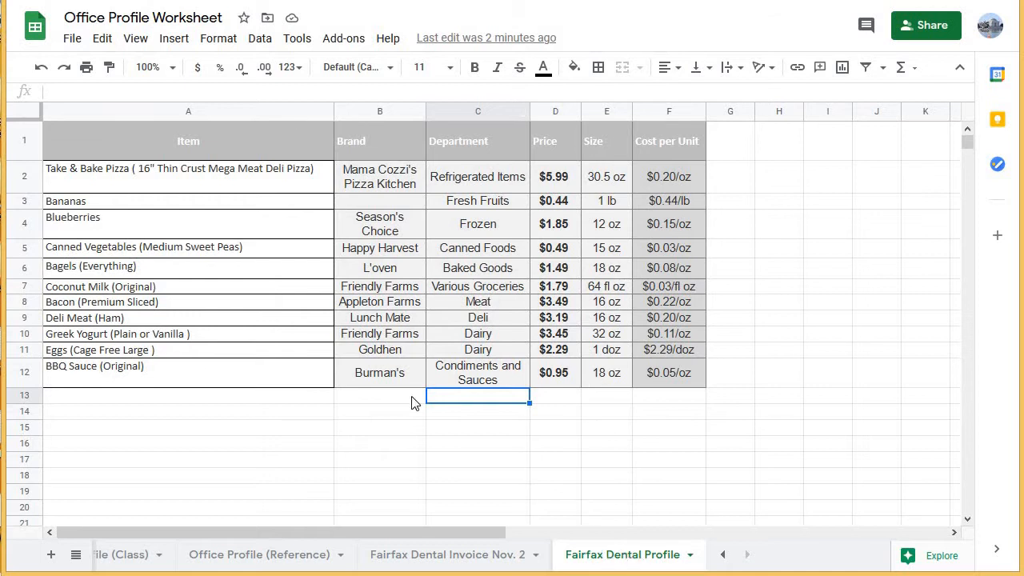
left_click_drag(162, 133, 657, 382)
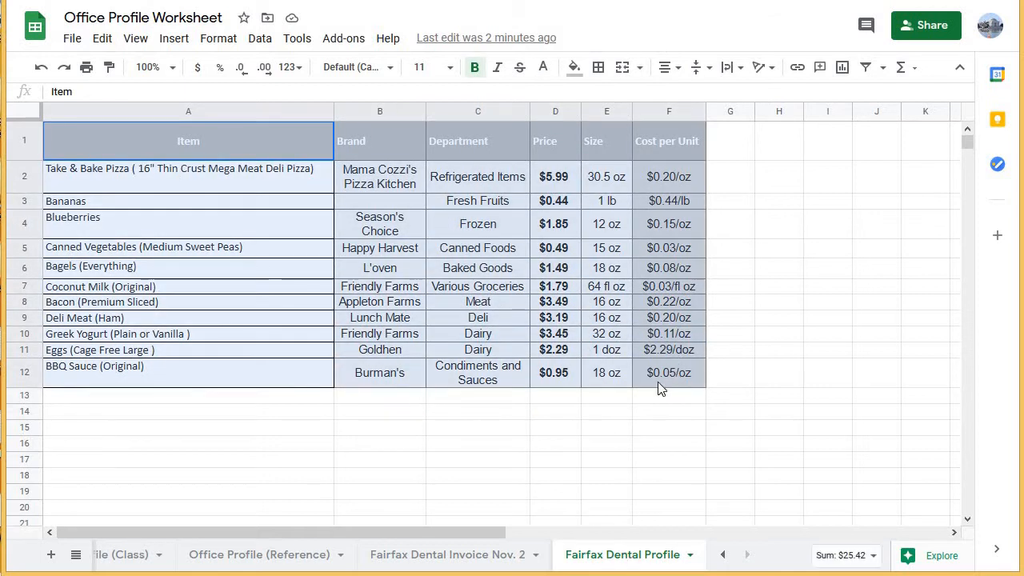
left_click(364, 413)
left_click_drag(311, 144, 666, 389)
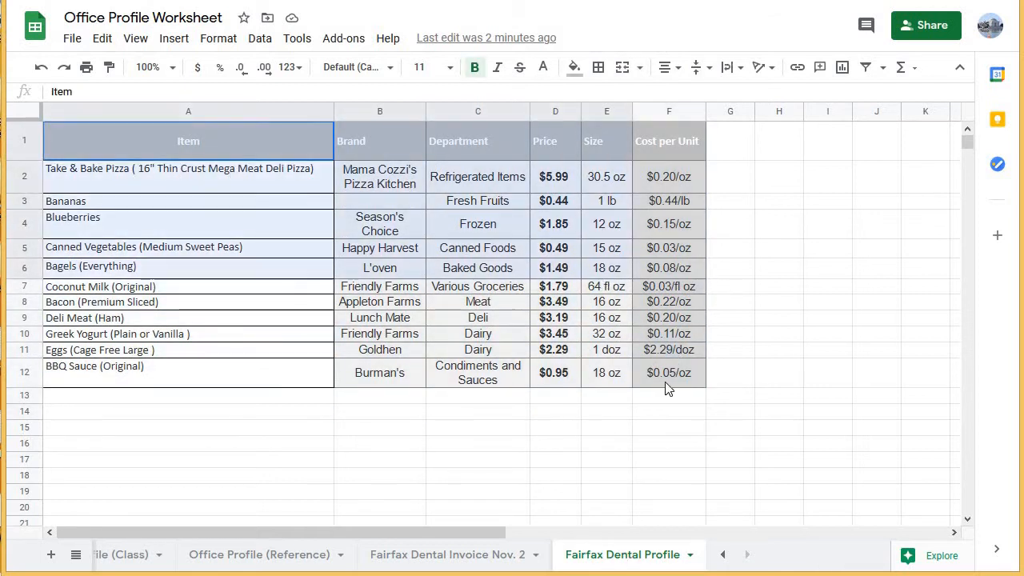
left_click(449, 432)
Examine the Price, Size and Cost per Unit columns of the Fairfax Dental Profile table.
left_click(551, 144)
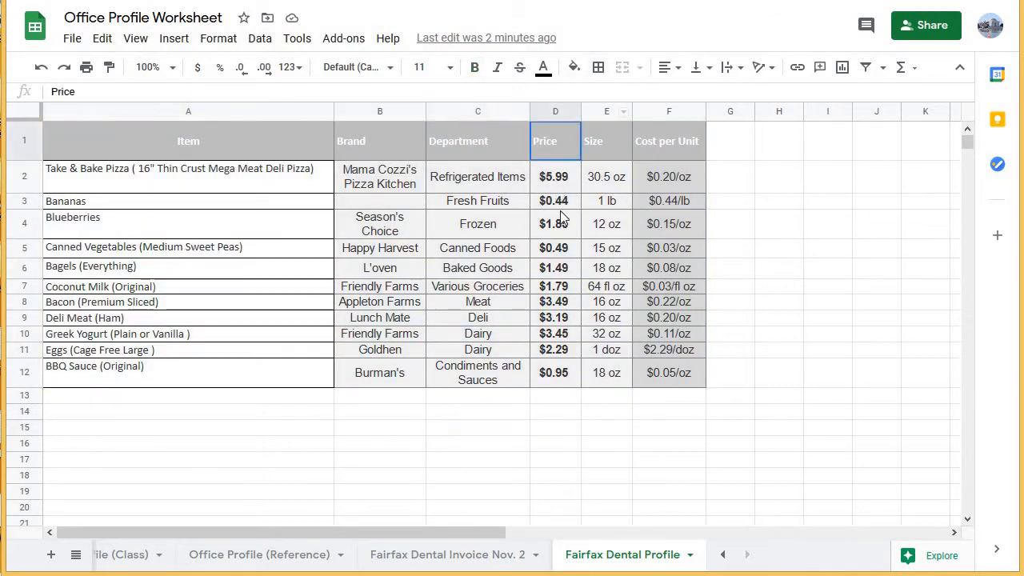
left_click_drag(562, 218, 563, 379)
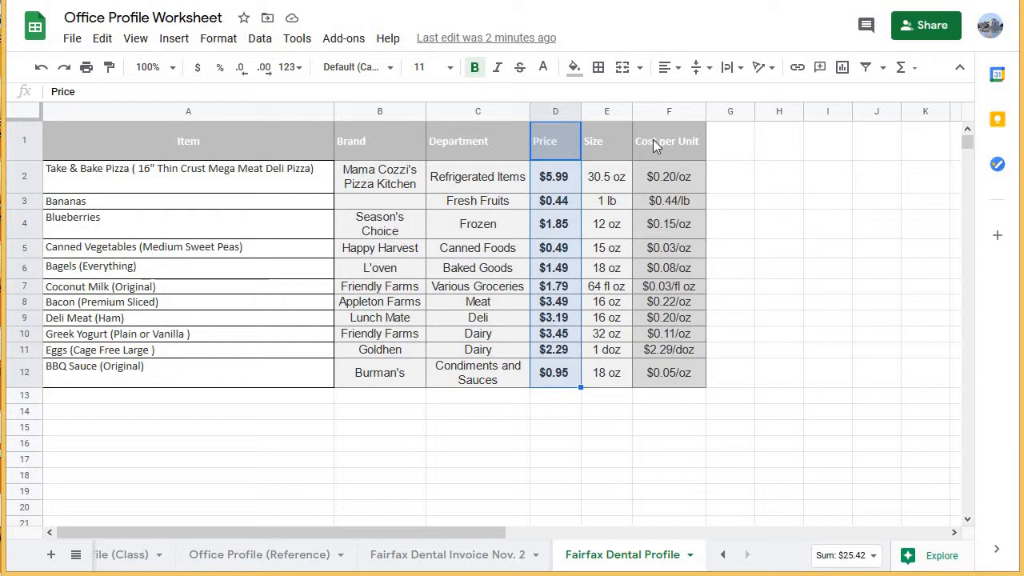
left_click_drag(653, 141, 678, 376)
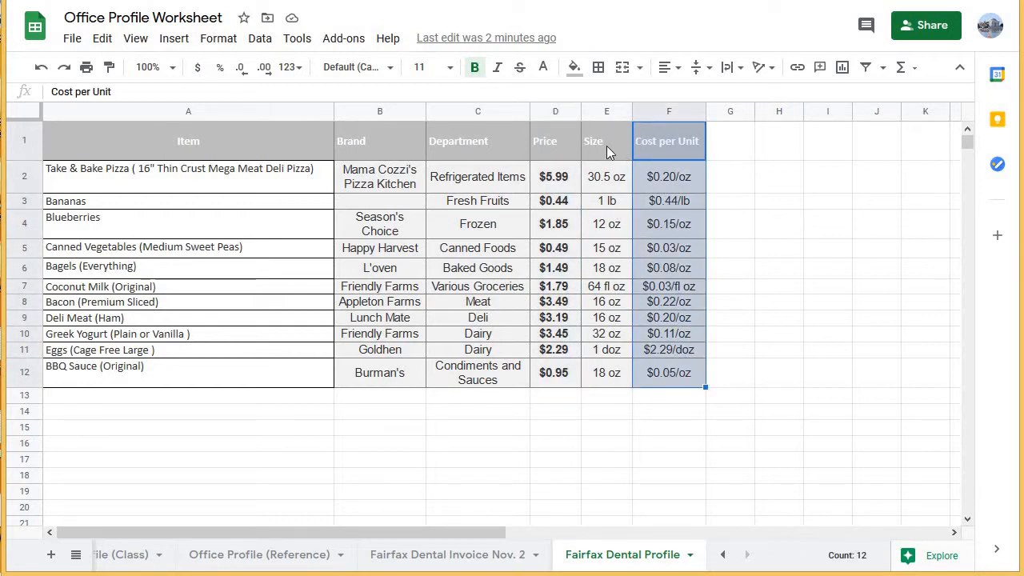
left_click(606, 145)
left_click(687, 154)
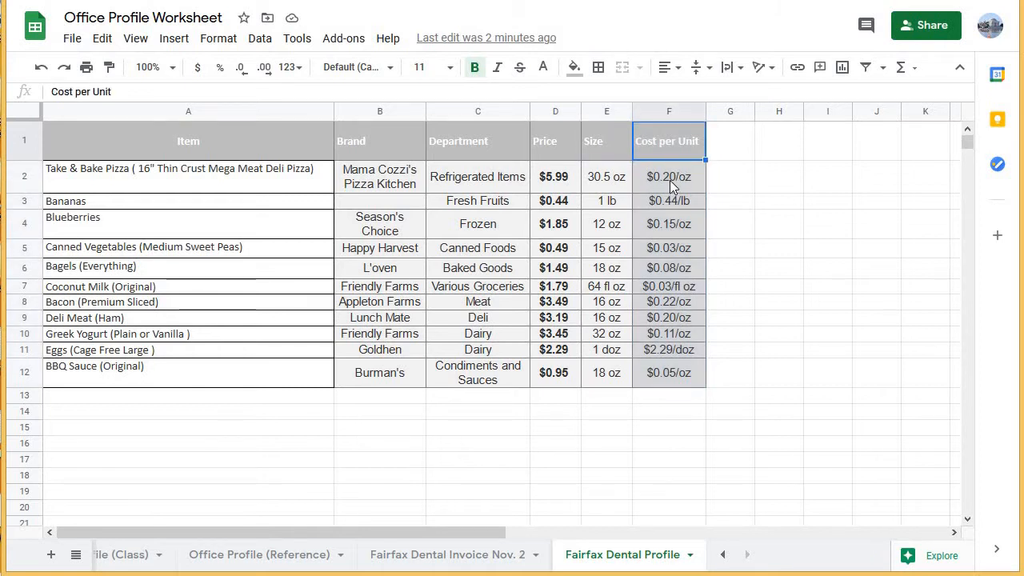
left_click_drag(670, 180, 678, 376)
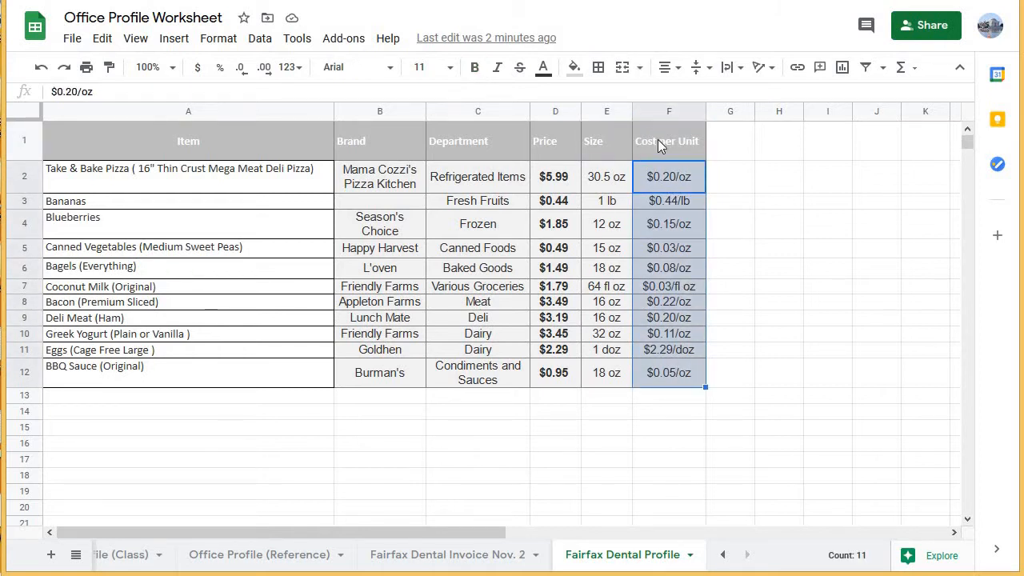
left_click(657, 141)
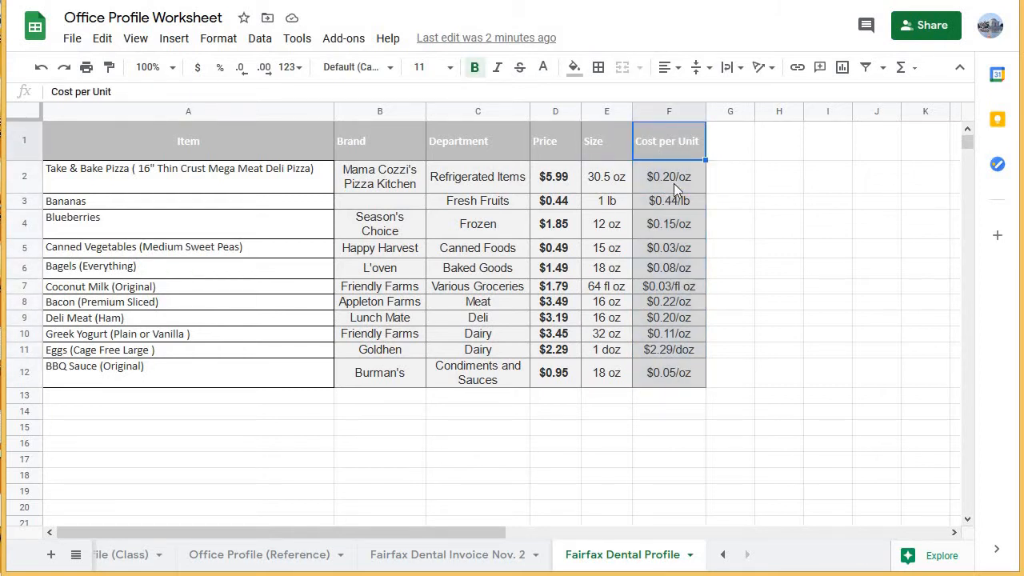
left_click(644, 178)
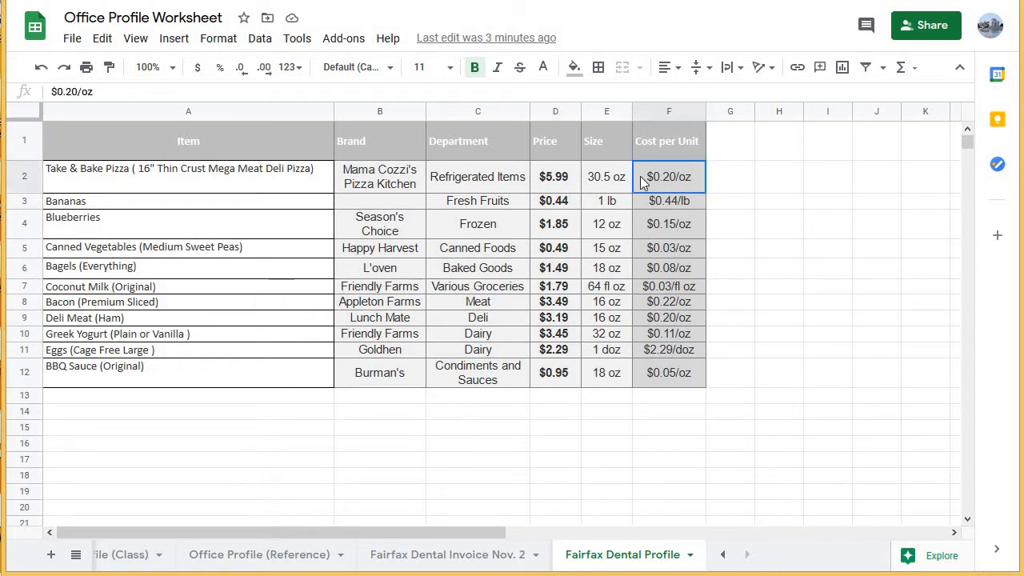
Review the pizza row and compare the cost per unit of the pizza, blueberries and bananas.
left_click_drag(204, 177, 568, 182)
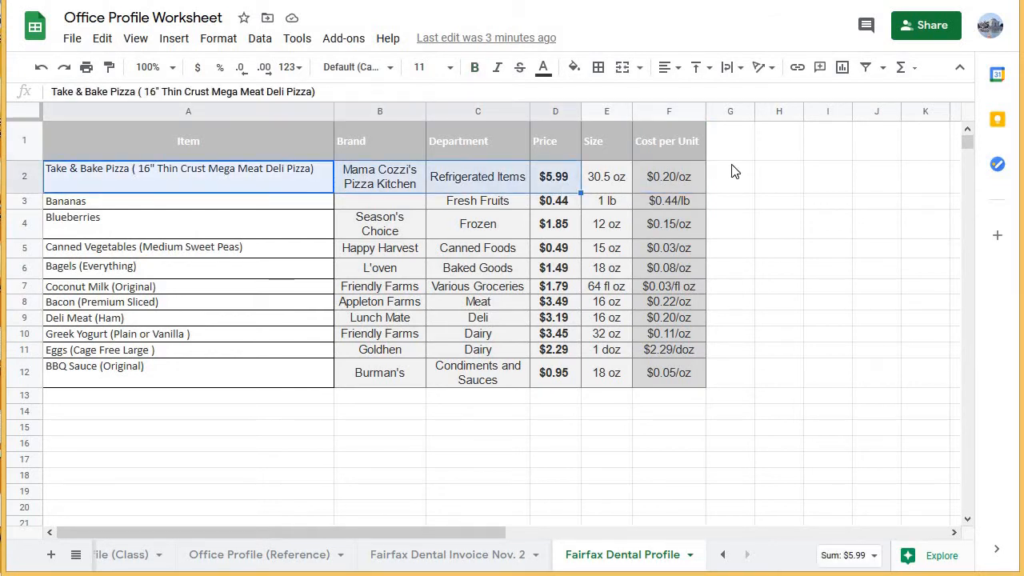
left_click(666, 184)
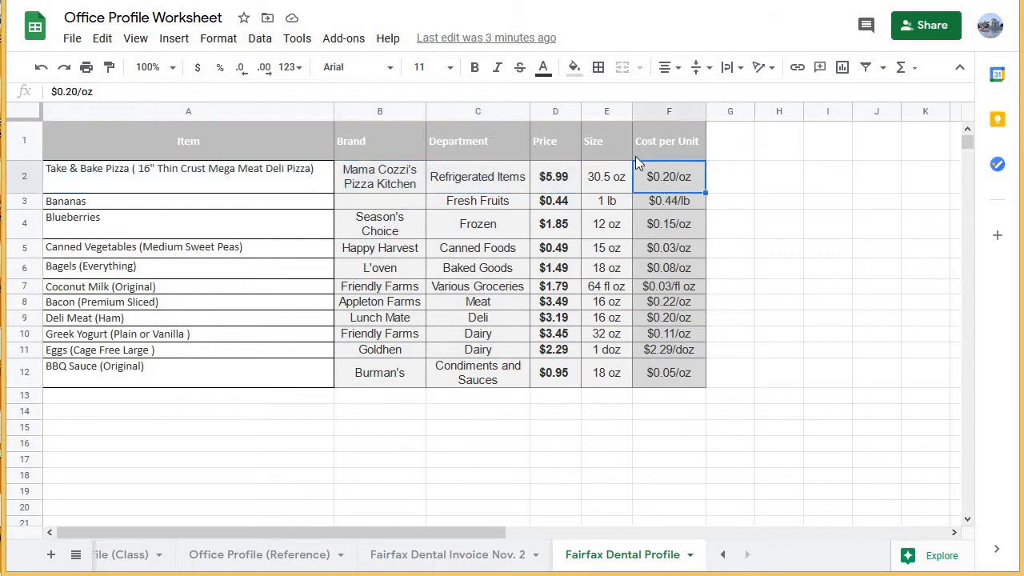
left_click(666, 224)
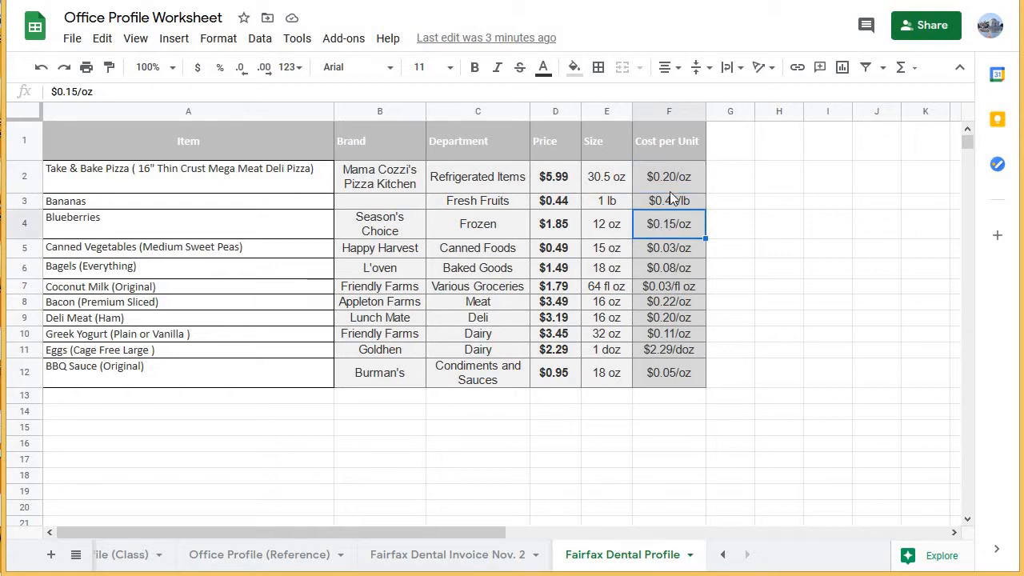
left_click(656, 204)
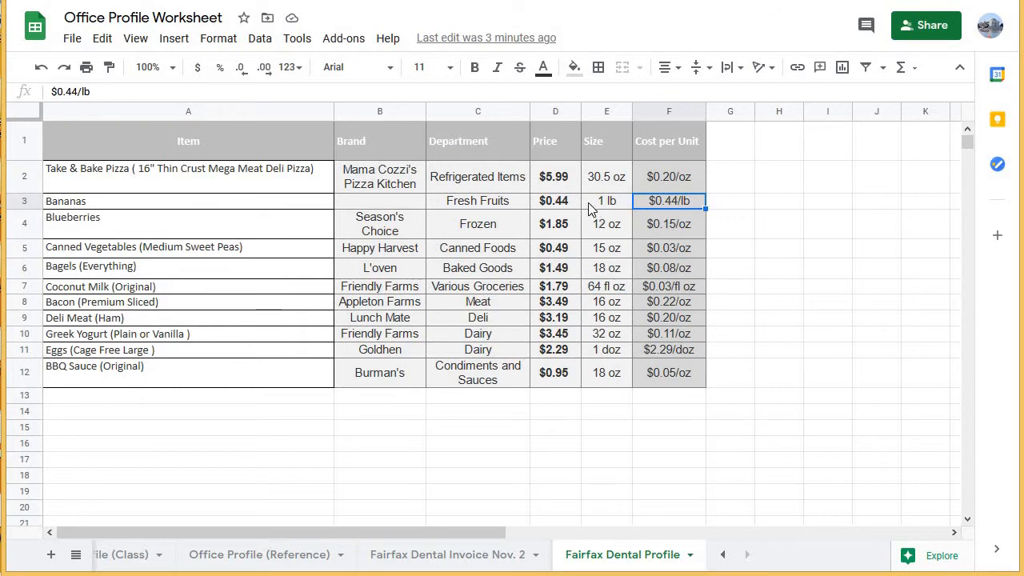
left_click(652, 179)
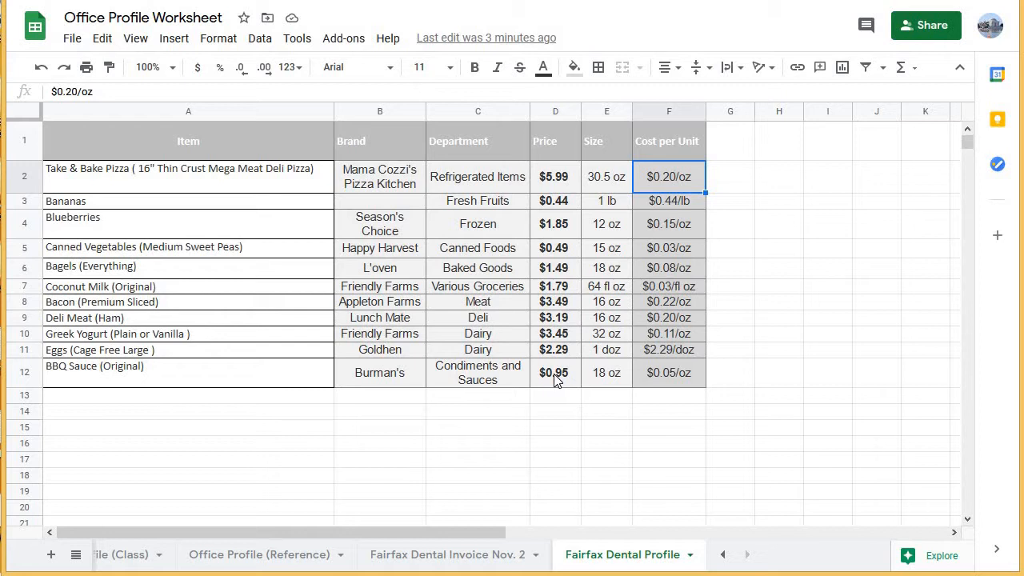
Check the Fairfax Dental invoice, return to the Fairfax Dental Profile sheet and examine the pizza's price, size and cost per unit.
left_click(432, 559)
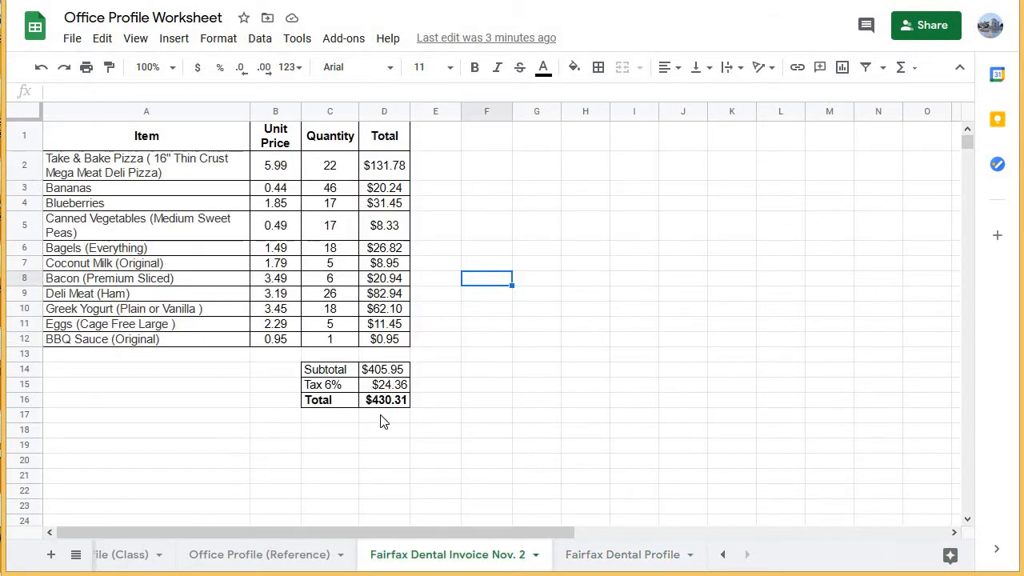
left_click(630, 564)
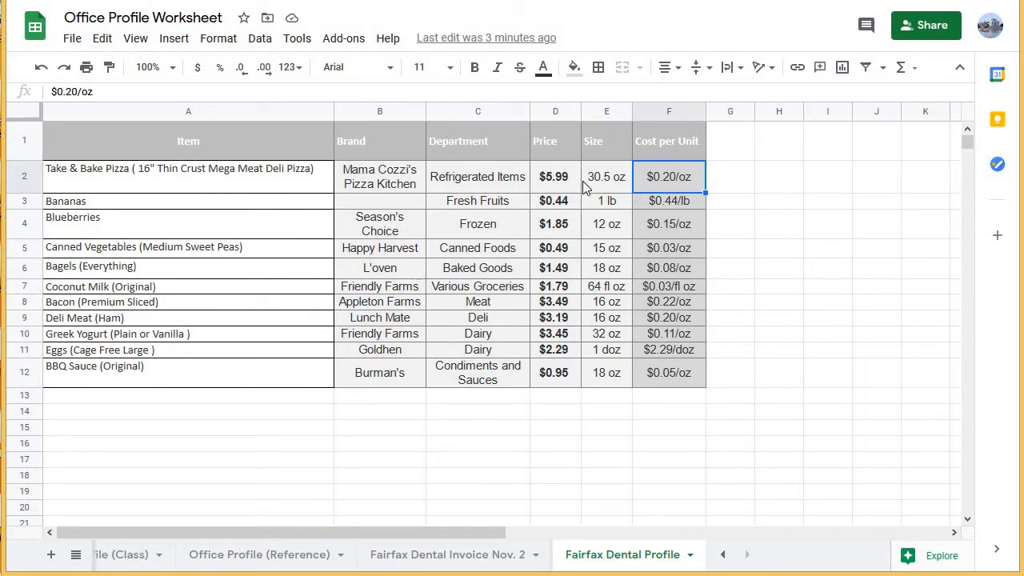
left_click(611, 184)
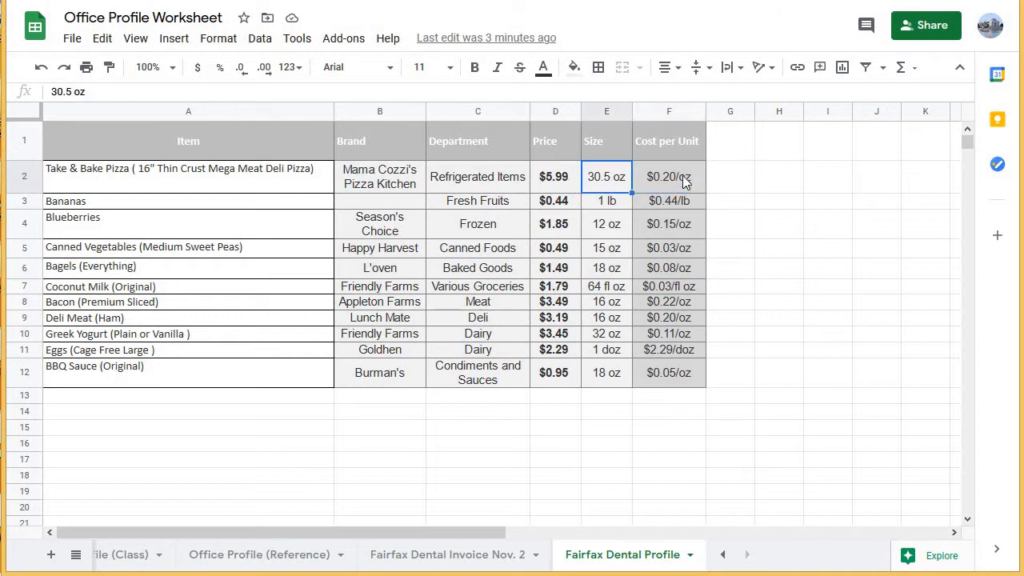
left_click(682, 180)
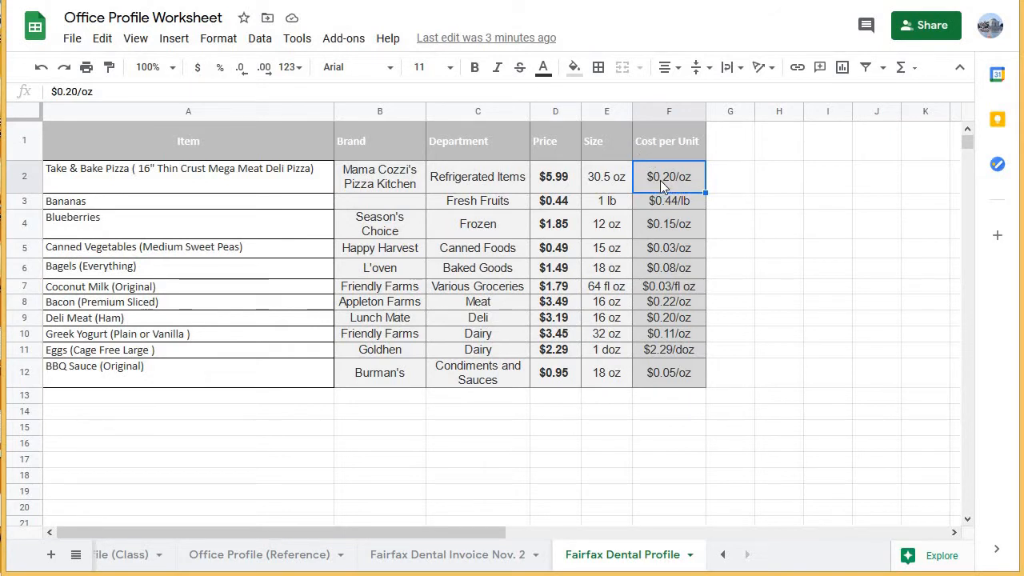
left_click(588, 188)
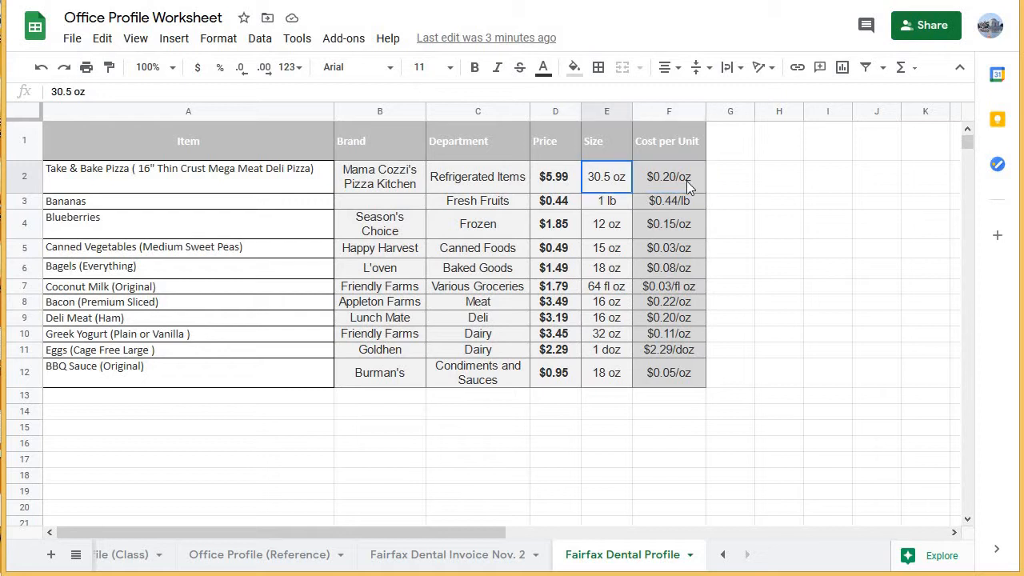
left_click(686, 181)
left_click(568, 179)
left_click(600, 191)
left_click(139, 178)
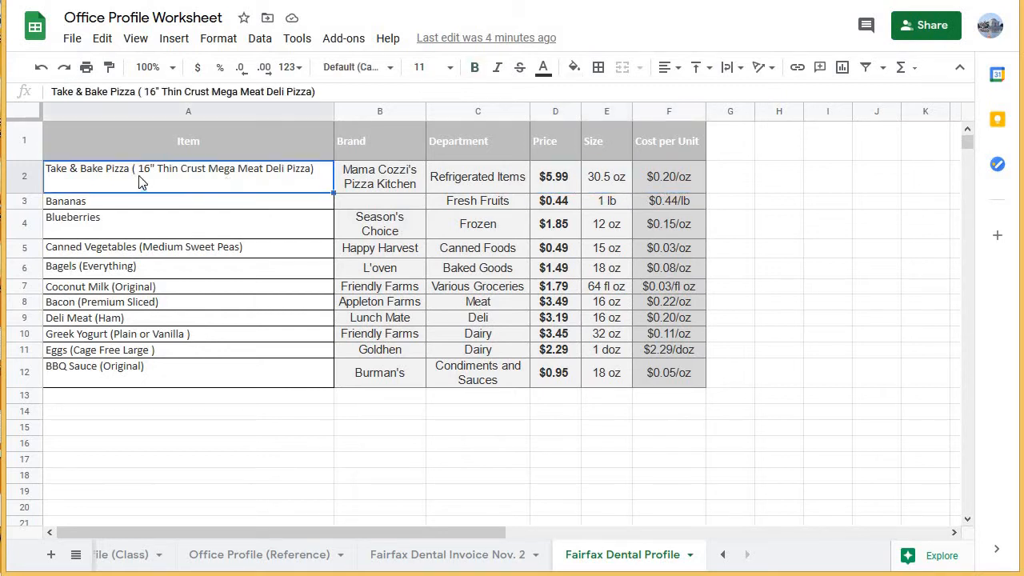
left_click(613, 195)
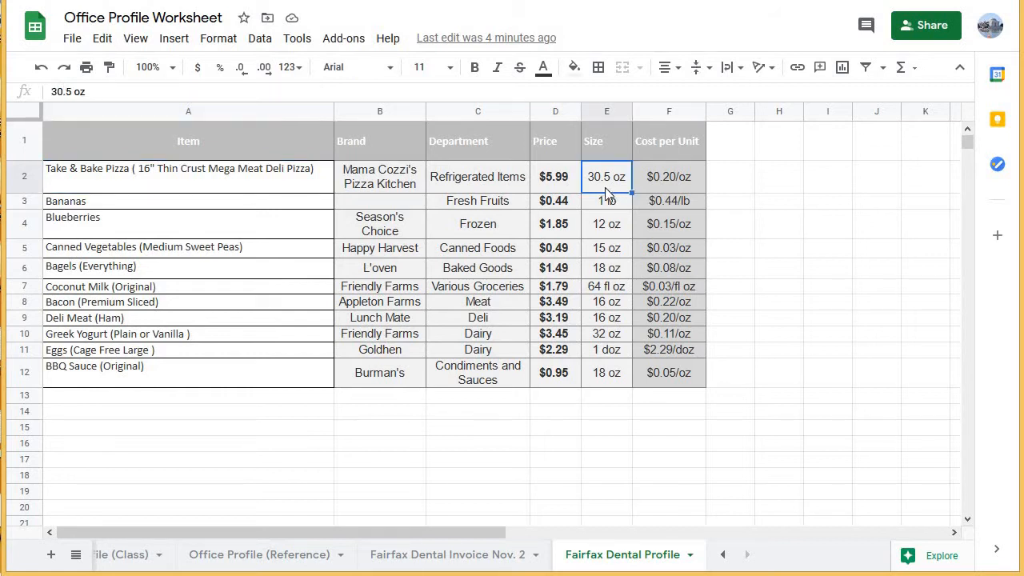
left_click(692, 182)
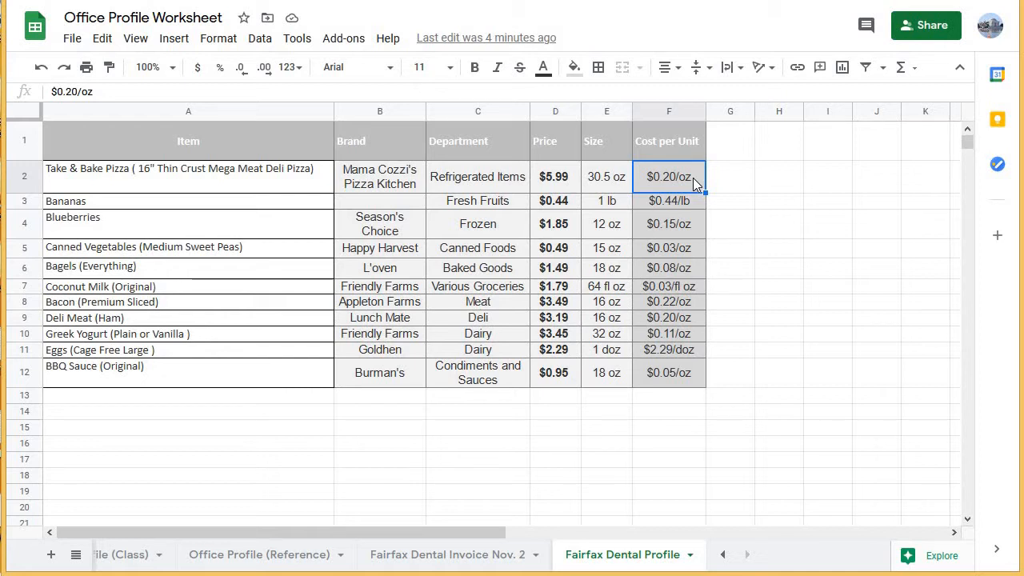
Enter the heading Total Cost in the first empty column beside Cost per Unit.
left_click(727, 145)
type("Total ")
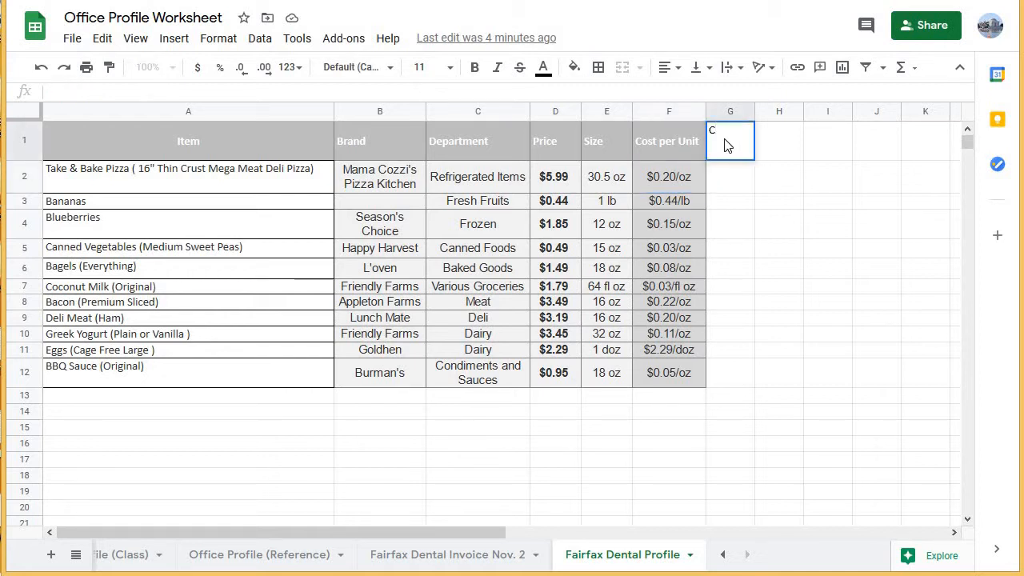
type("Cost")
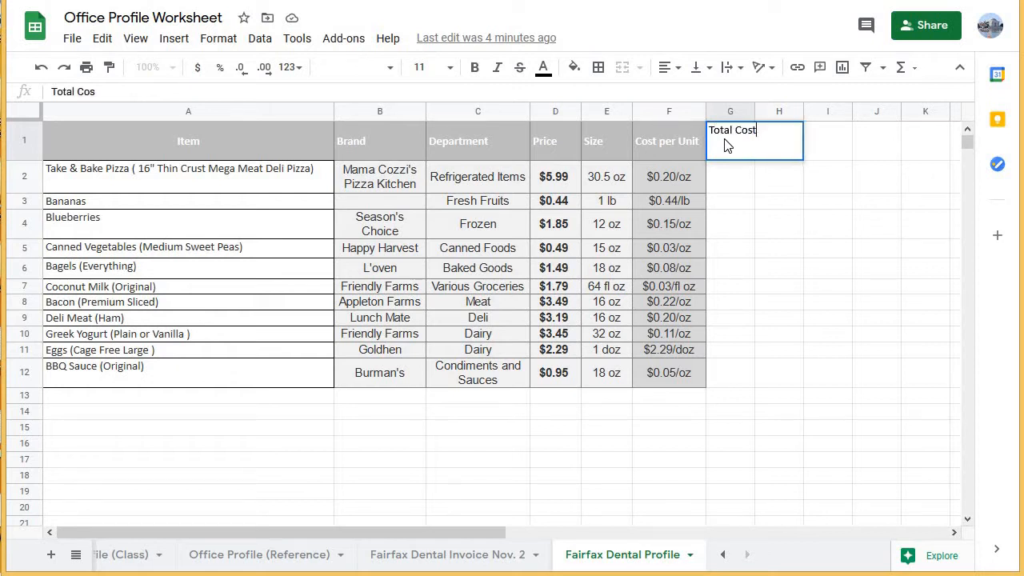
key("Return")
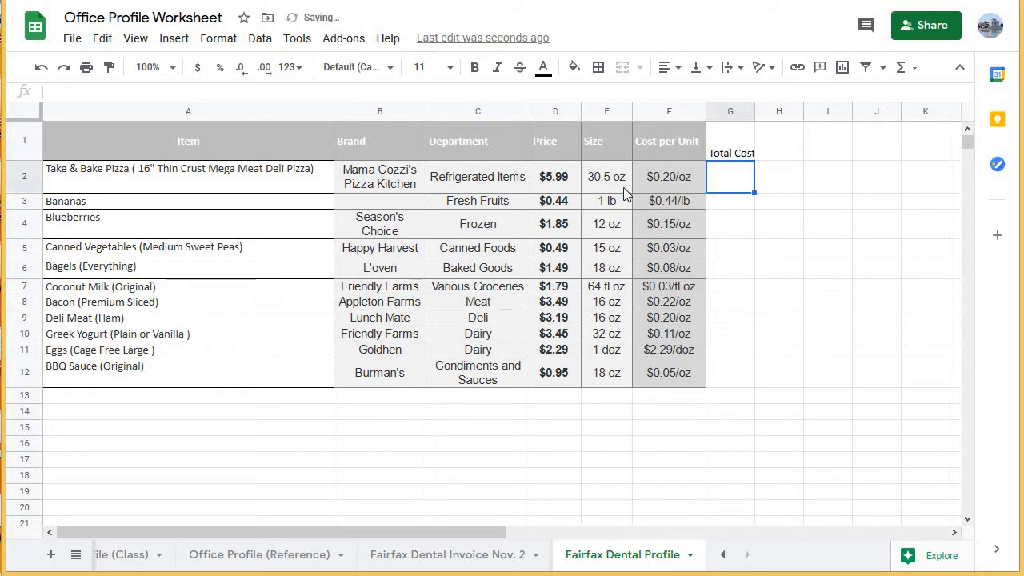
Try to calculate the pizza's total cost in G2 with the formula =E2*F2.
type("=")
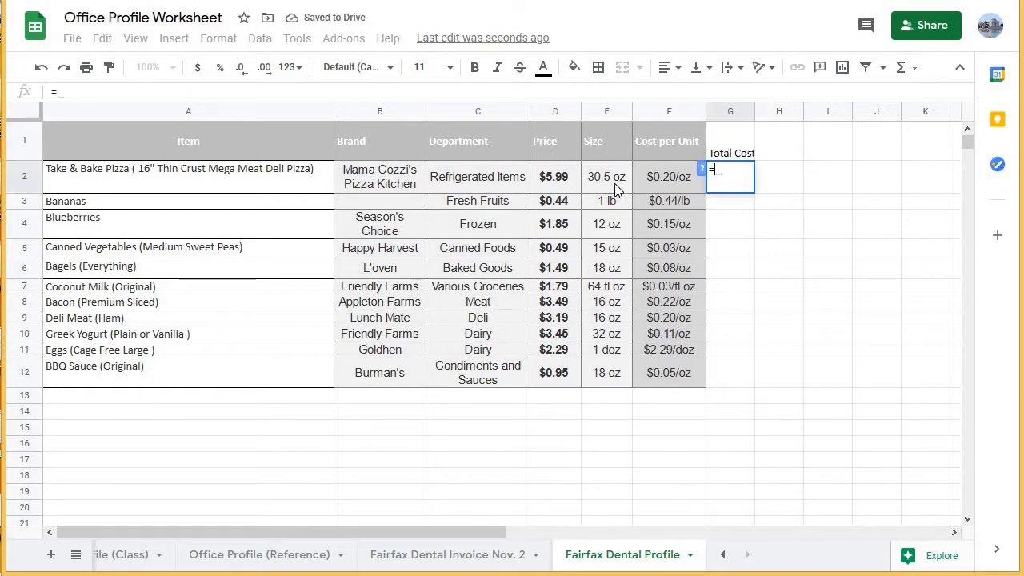
left_click(615, 187)
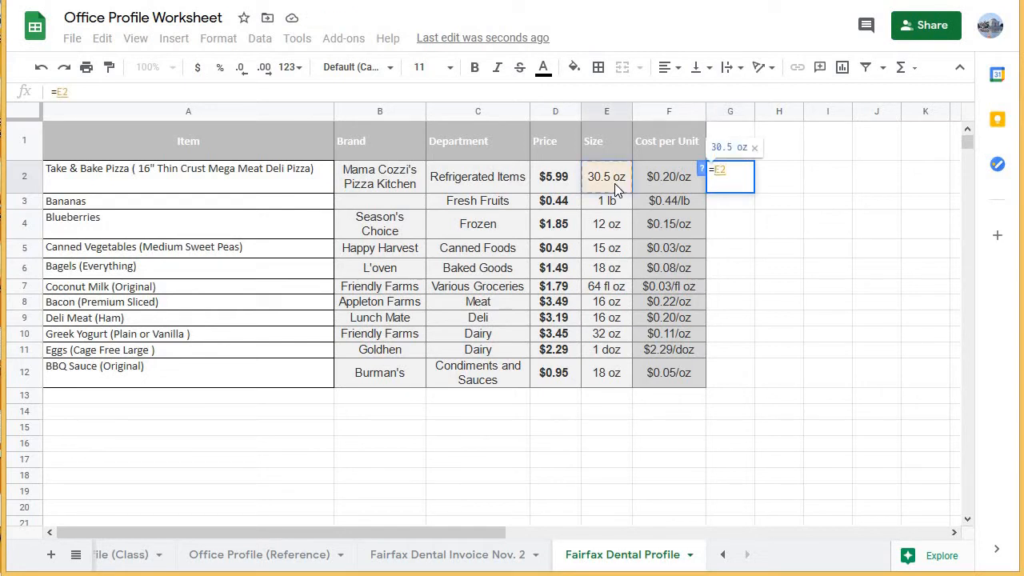
type("*")
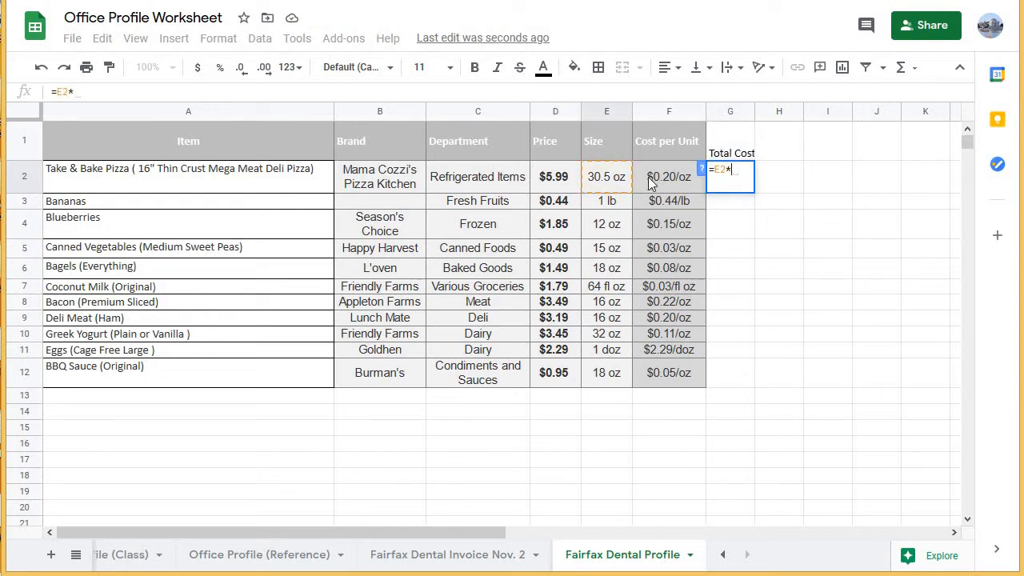
left_click(650, 182)
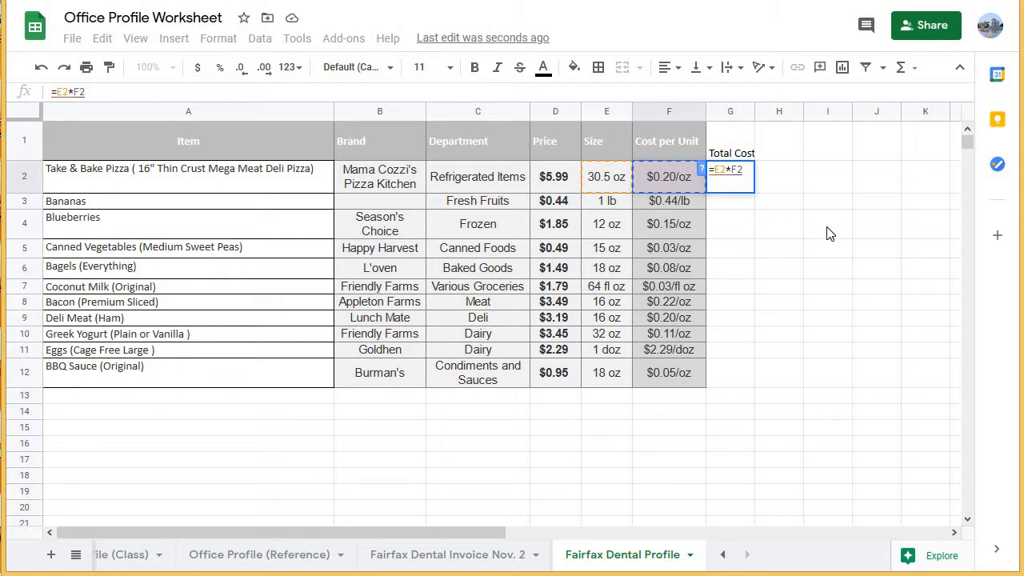
key("Return")
left_click(732, 183)
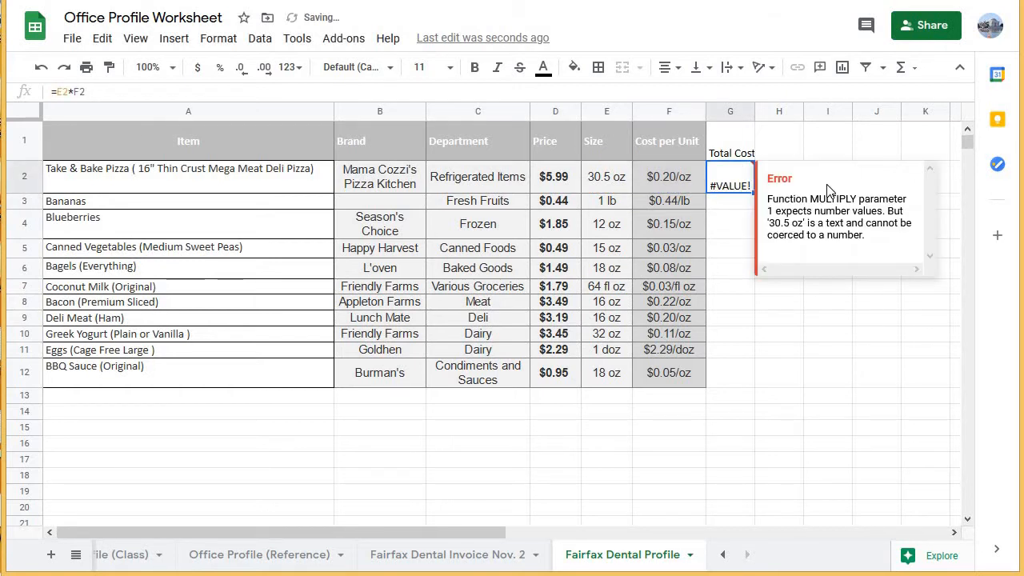
Check the formula in G2 against the pizza's Size and Cost per Unit cells that it references.
left_click(731, 206)
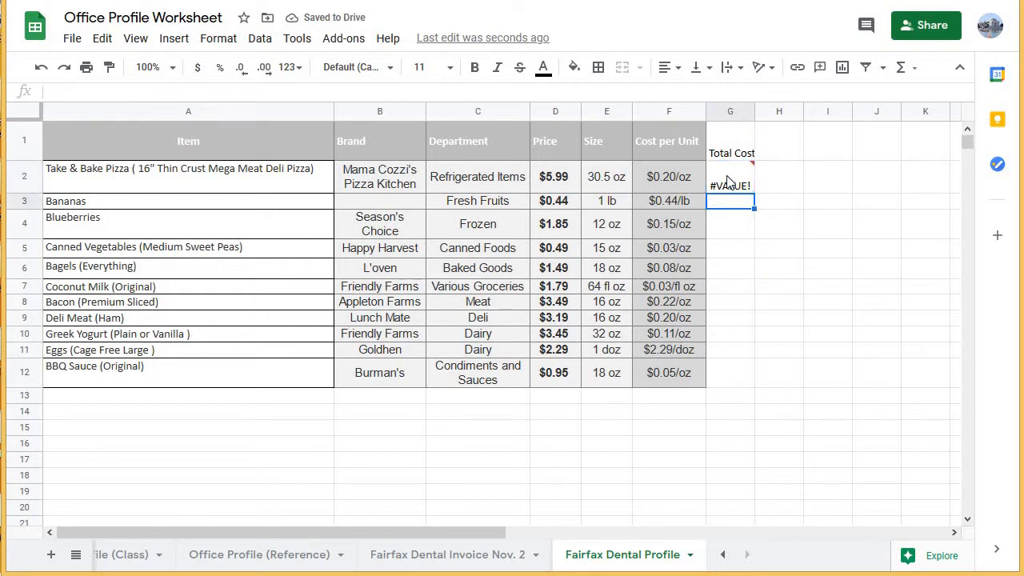
left_click(728, 182)
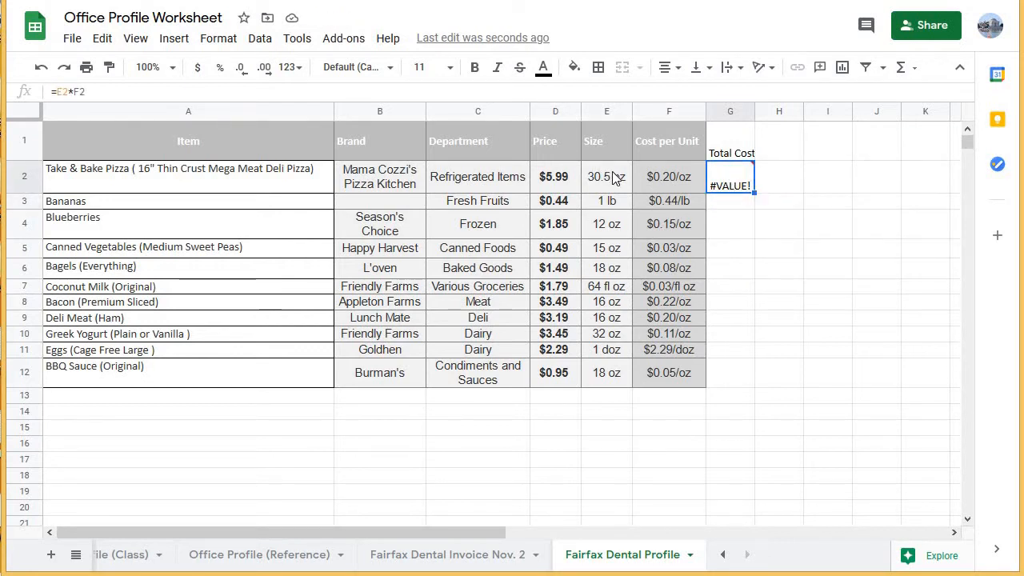
left_click(614, 177)
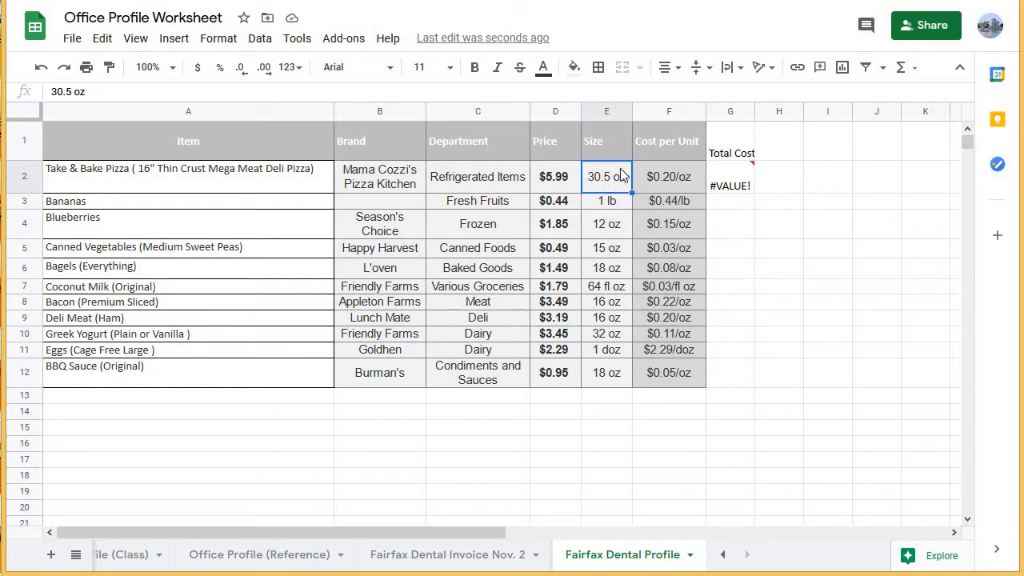
left_click(746, 186)
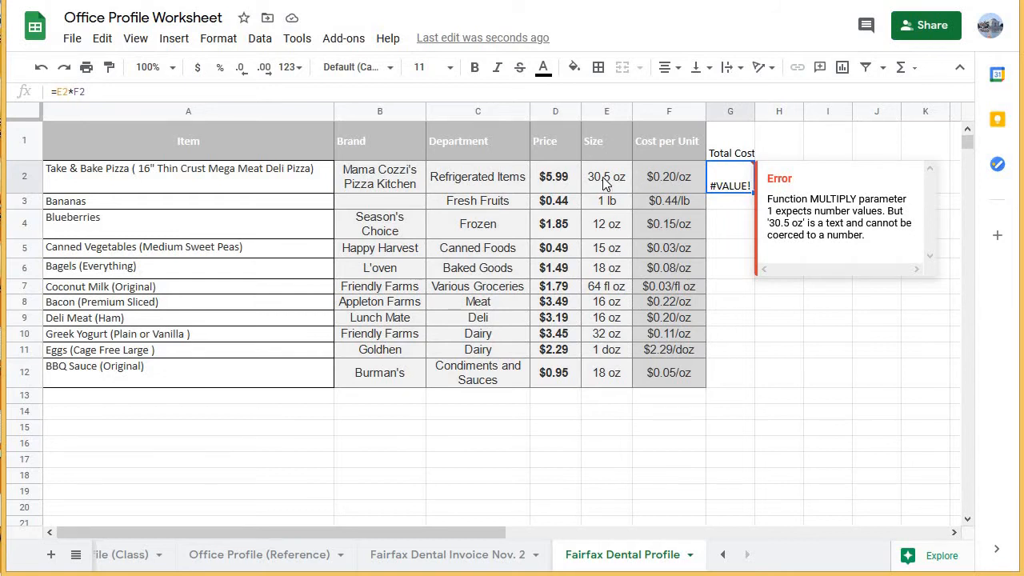
left_click(602, 177)
left_click(655, 178)
key("Left")
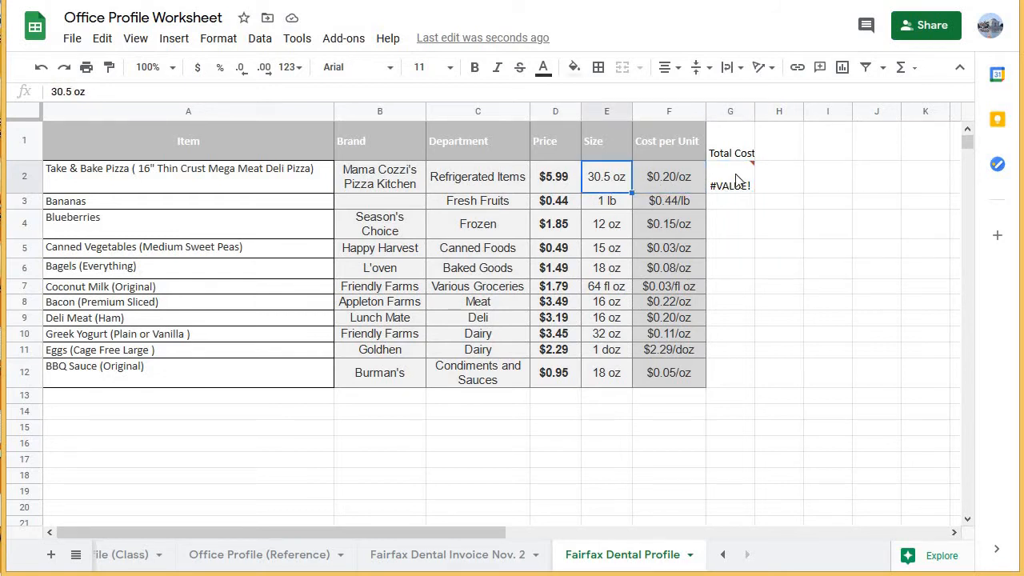
Clear the Total Cost heading and the trial formula beneath it from column G.
left_click_drag(739, 146, 763, 255)
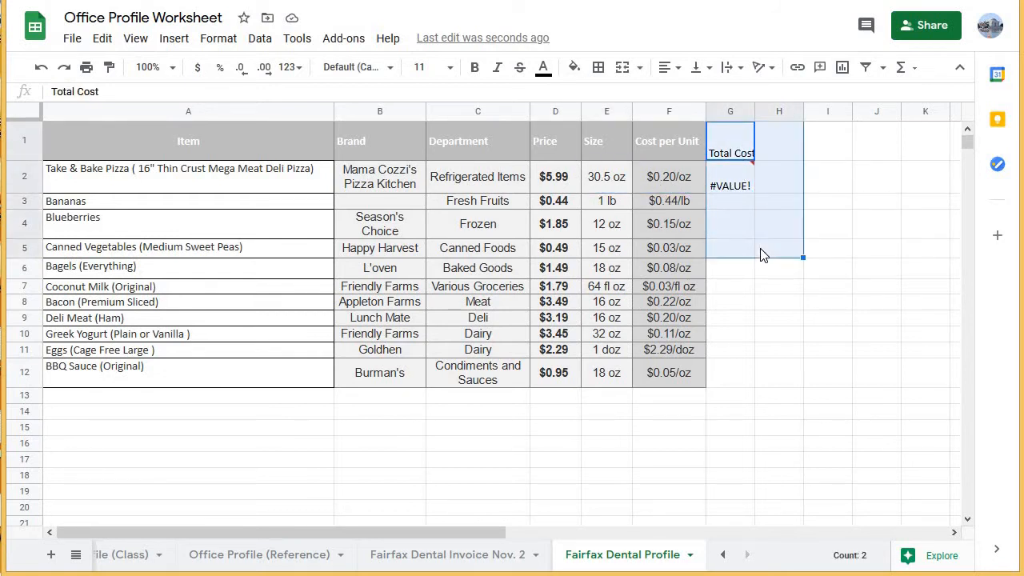
key("Delete")
left_click(616, 174)
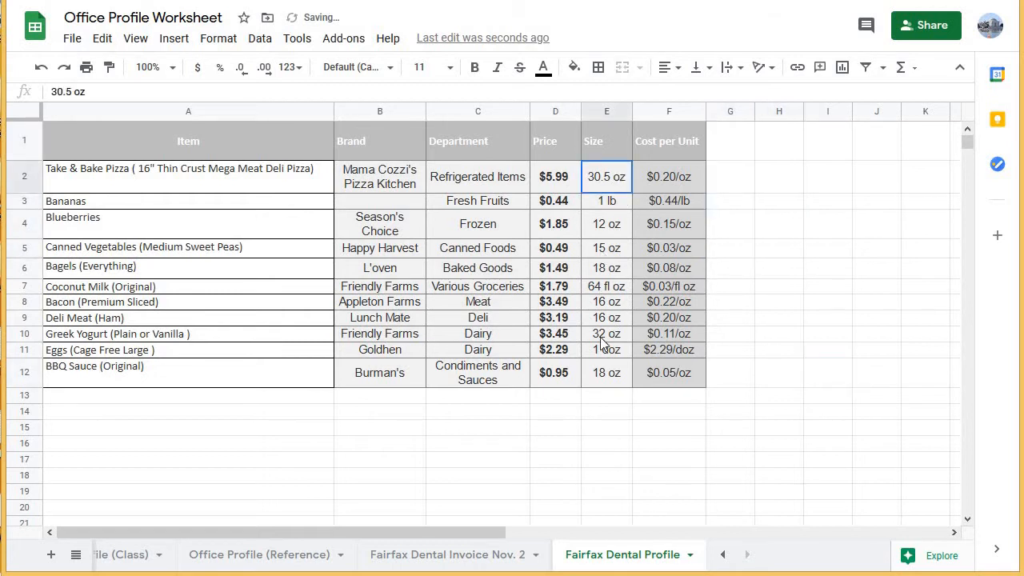
Examine how the entries in the Size and Cost per Unit columns combine numbers with units, from the pizza to the BBQ sauce.
left_click_drag(603, 343, 606, 374)
left_click_drag(654, 182, 660, 377)
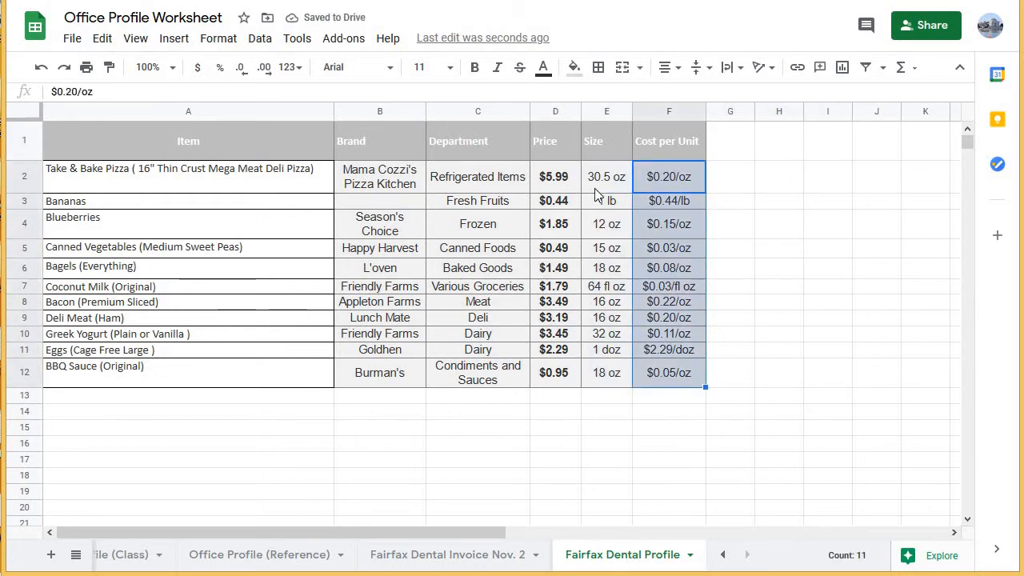
left_click_drag(596, 186, 607, 374)
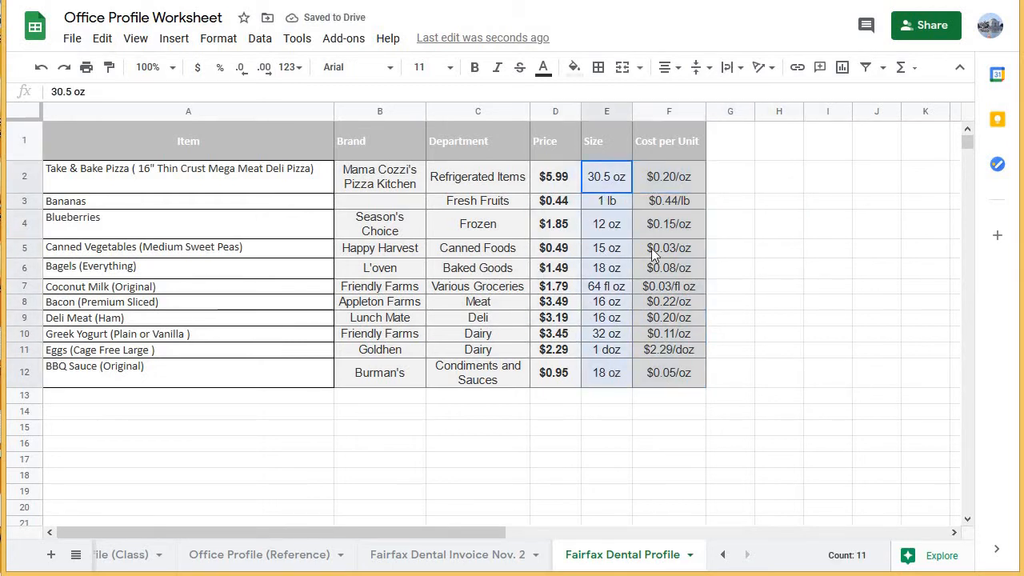
left_click(658, 180)
left_click_drag(605, 182, 592, 379)
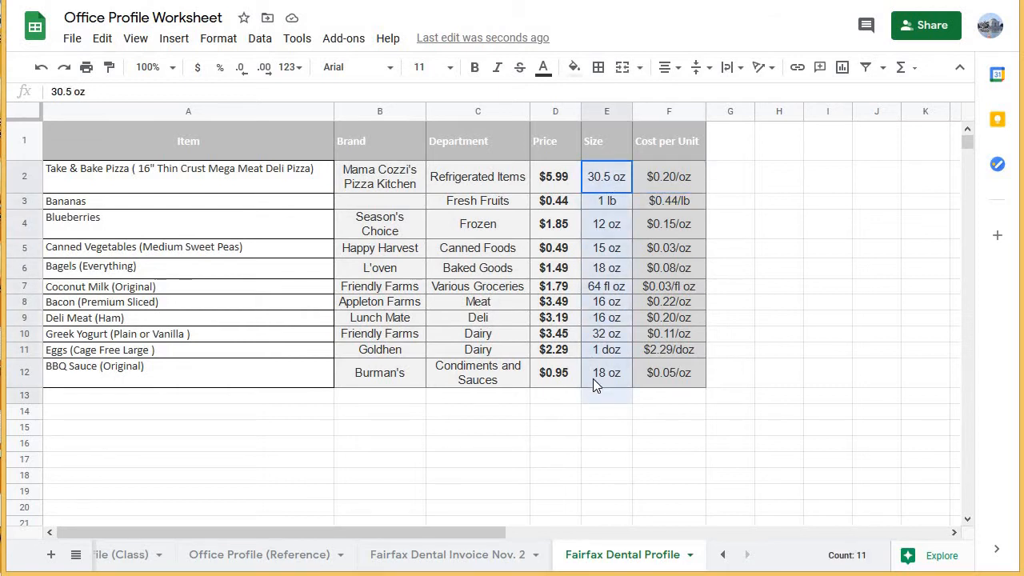
left_click(605, 183)
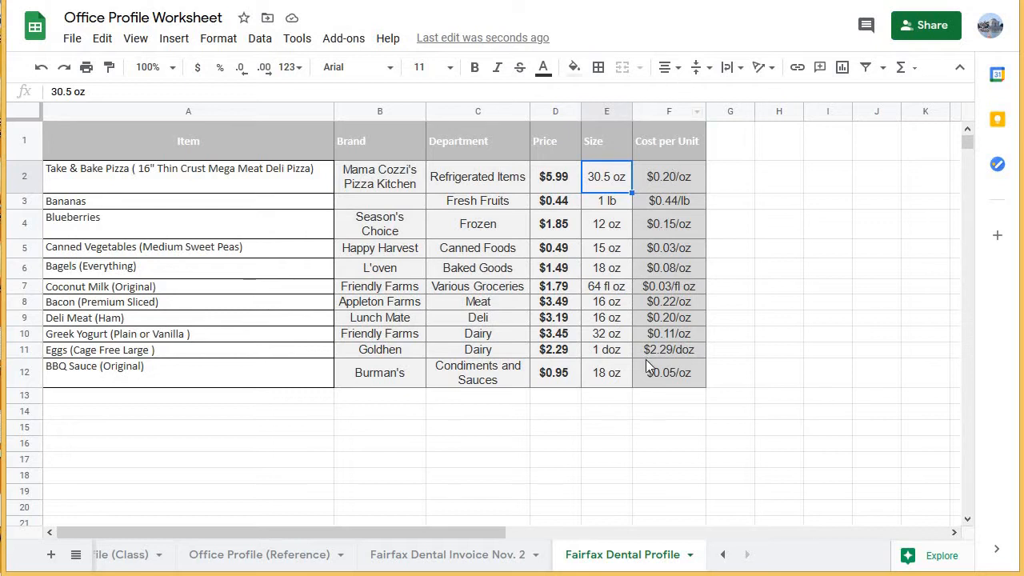
Insert one blank column between the Size and Cost per Unit columns.
left_click(698, 117)
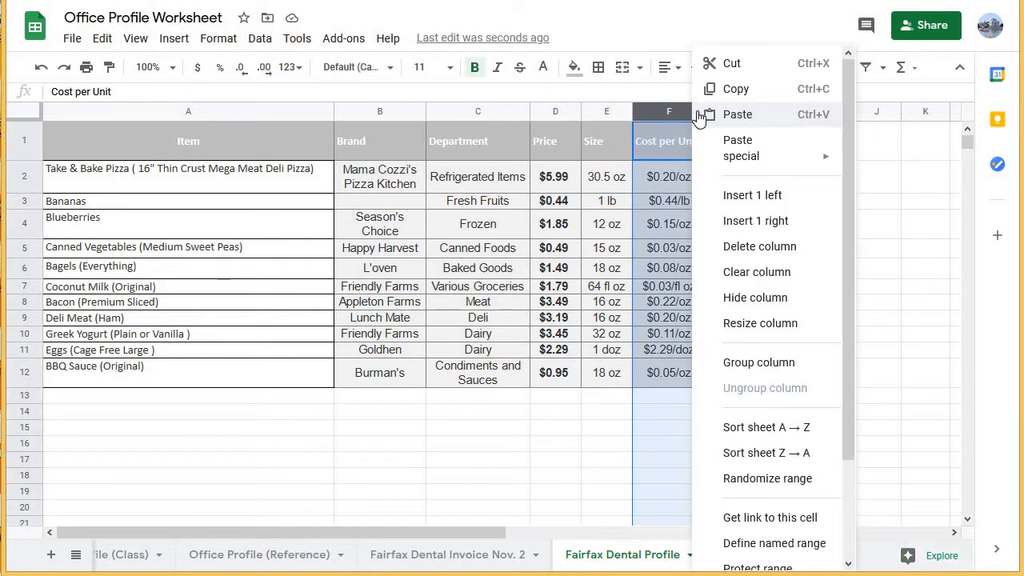
left_click(804, 203)
left_click(751, 127)
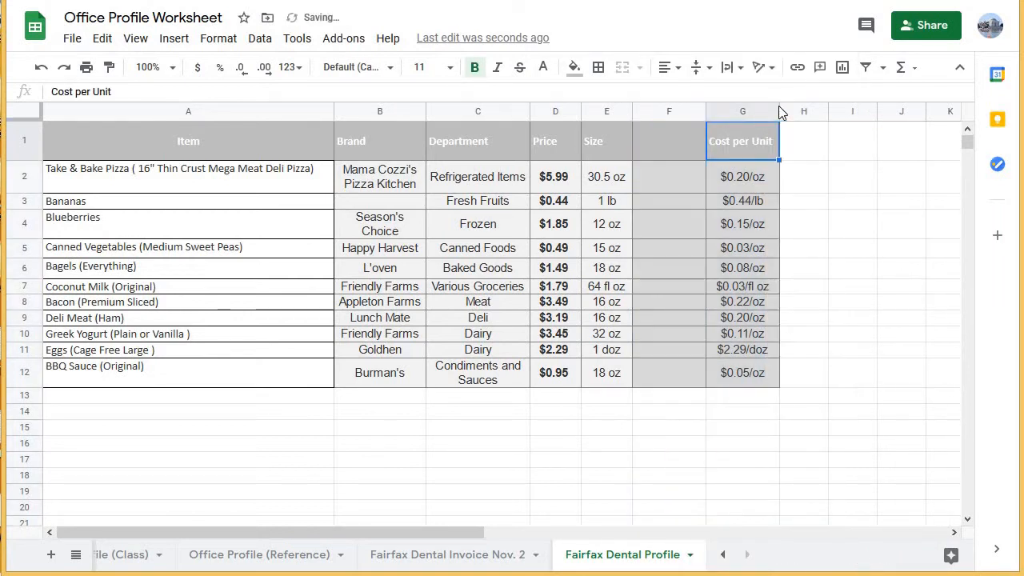
left_click(771, 113)
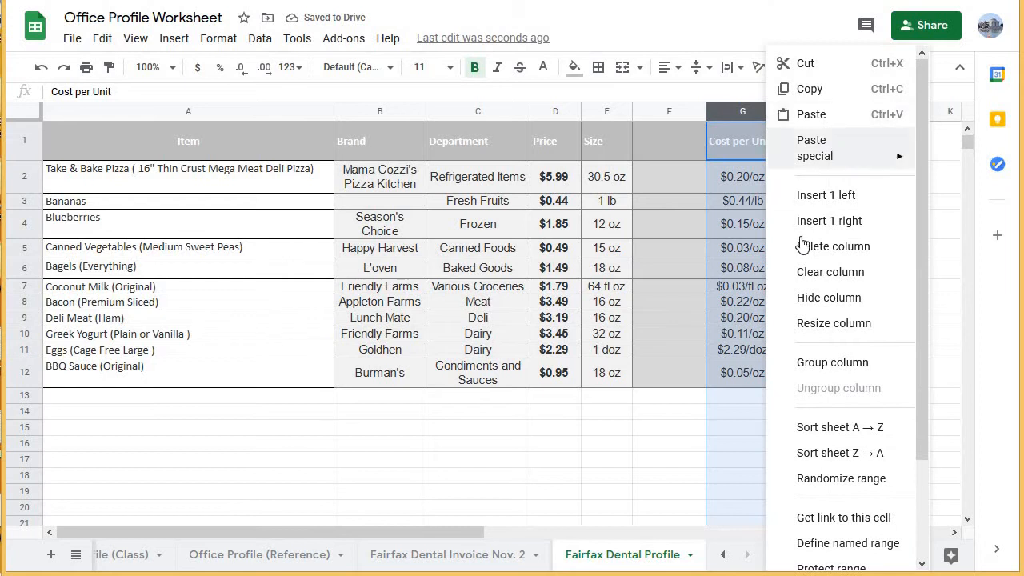
left_click(649, 144)
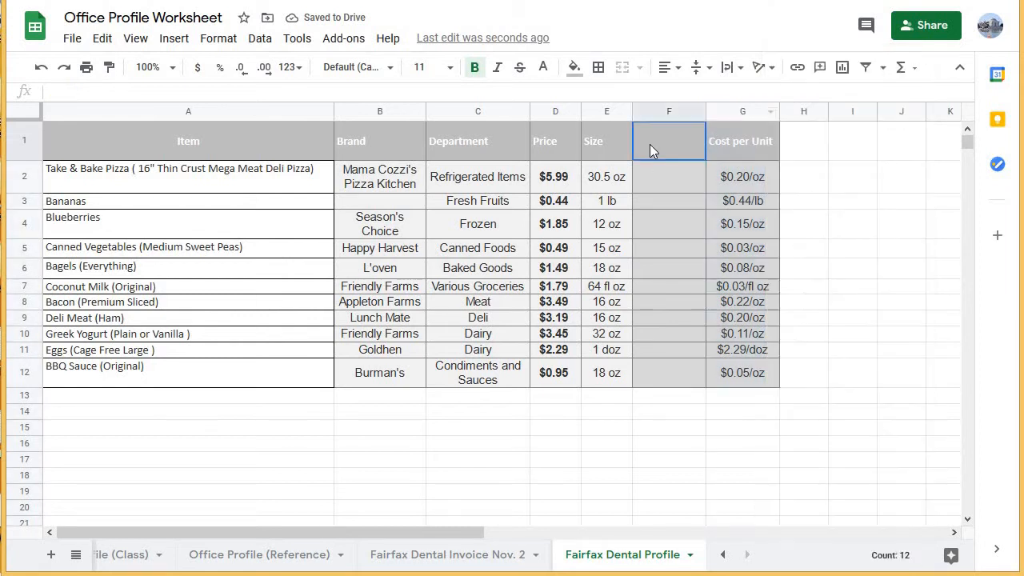
Try to split the Size column's text into columns with Space as the separator, and undo the split.
left_click(606, 176)
left_click_drag(661, 168, 662, 374)
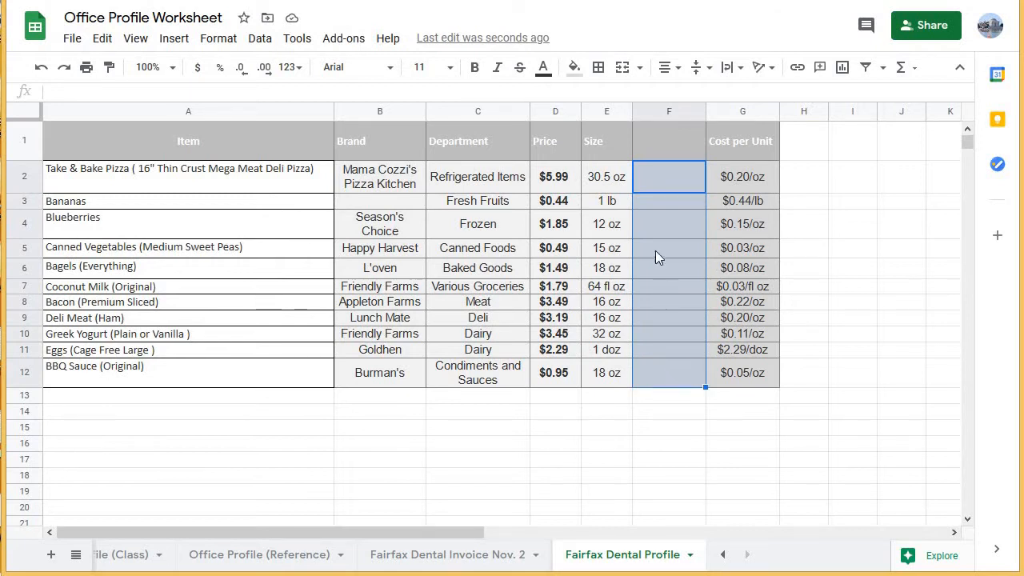
left_click(603, 110)
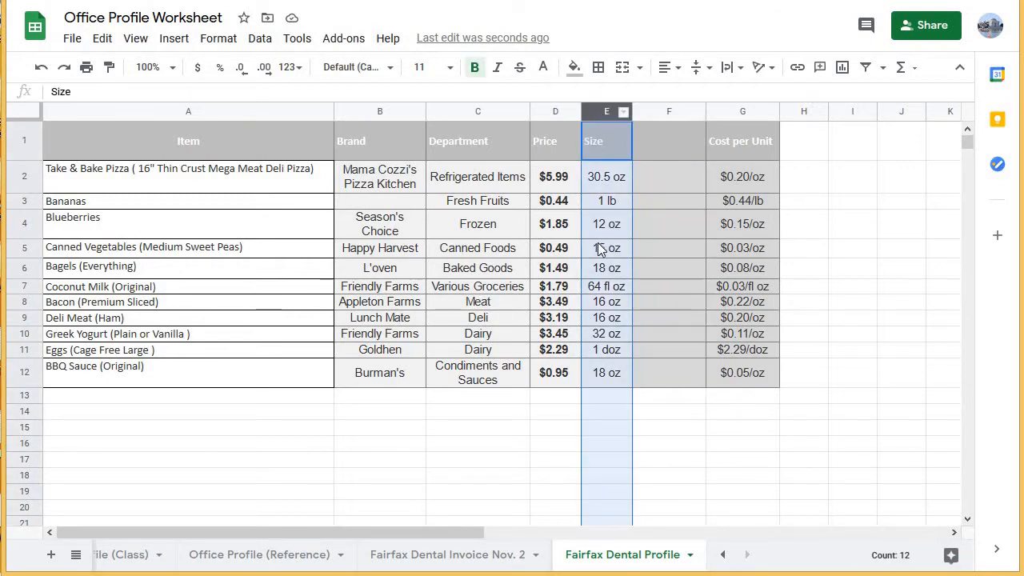
left_click(260, 38)
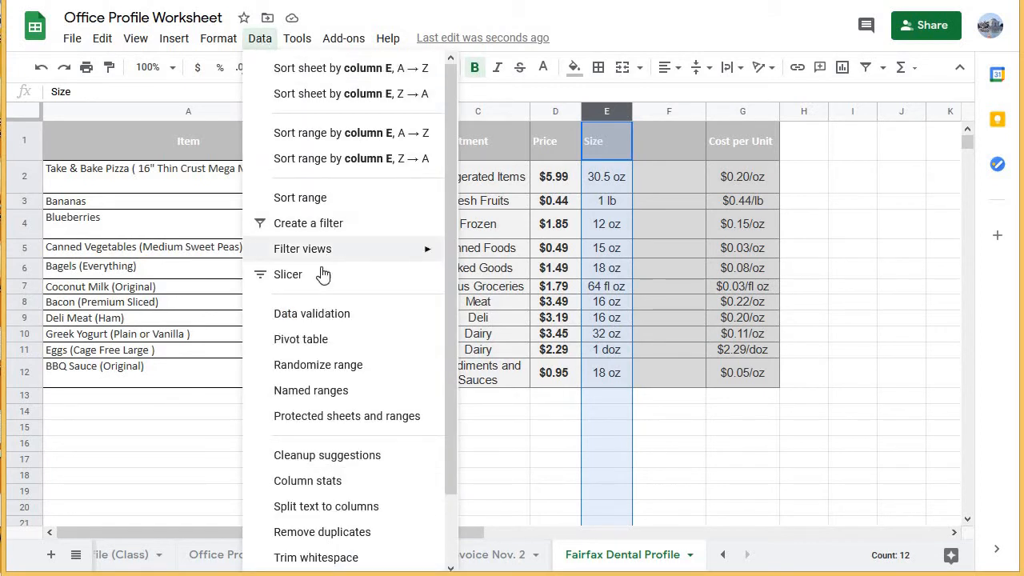
left_click(349, 508)
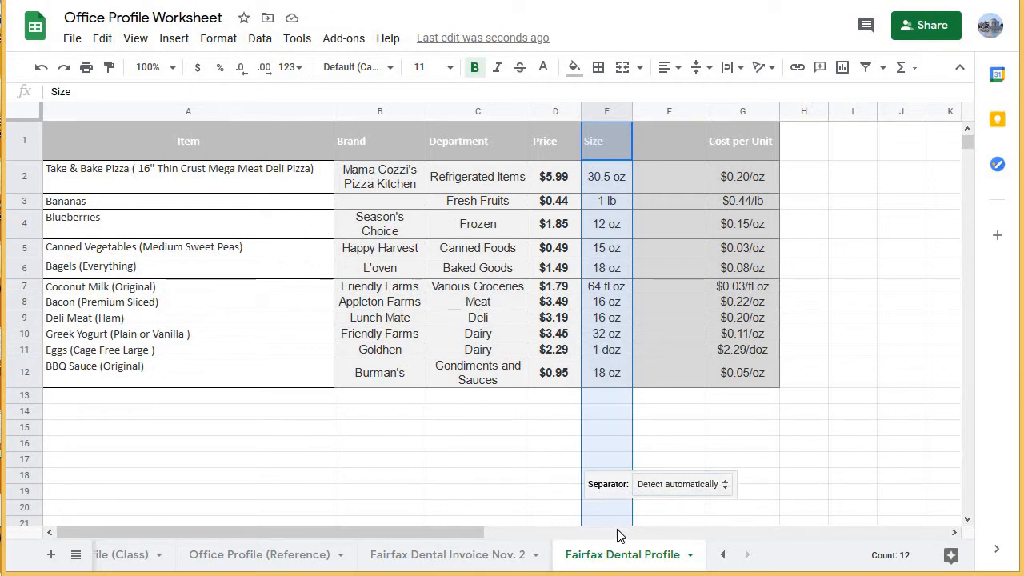
left_click(724, 485)
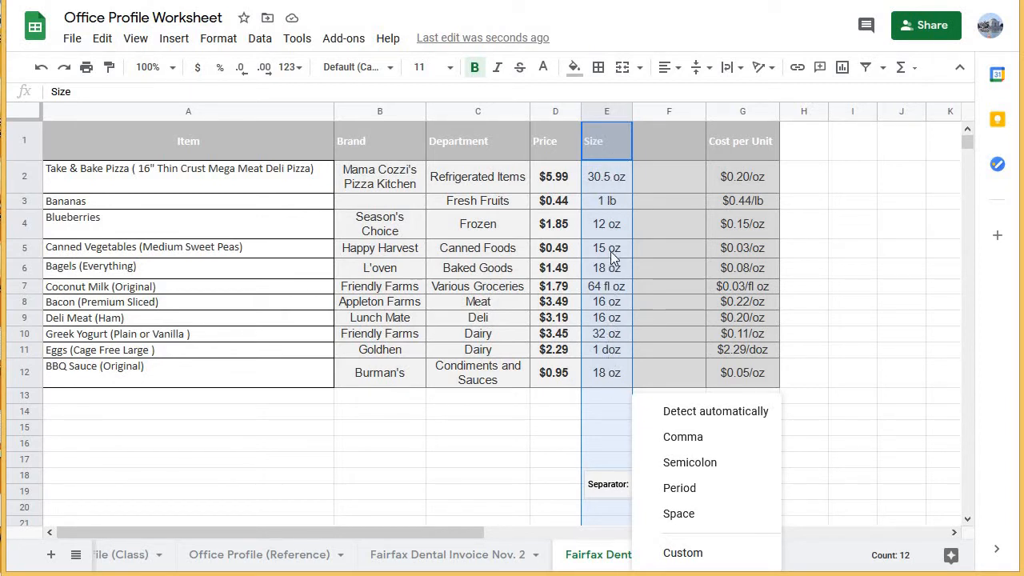
left_click(696, 524)
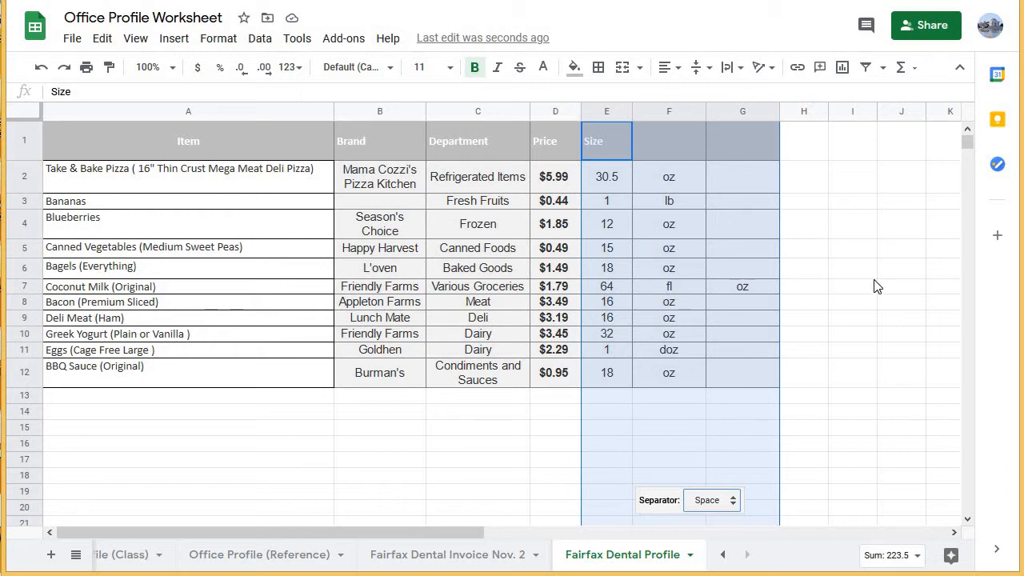
key("ctrl+z")
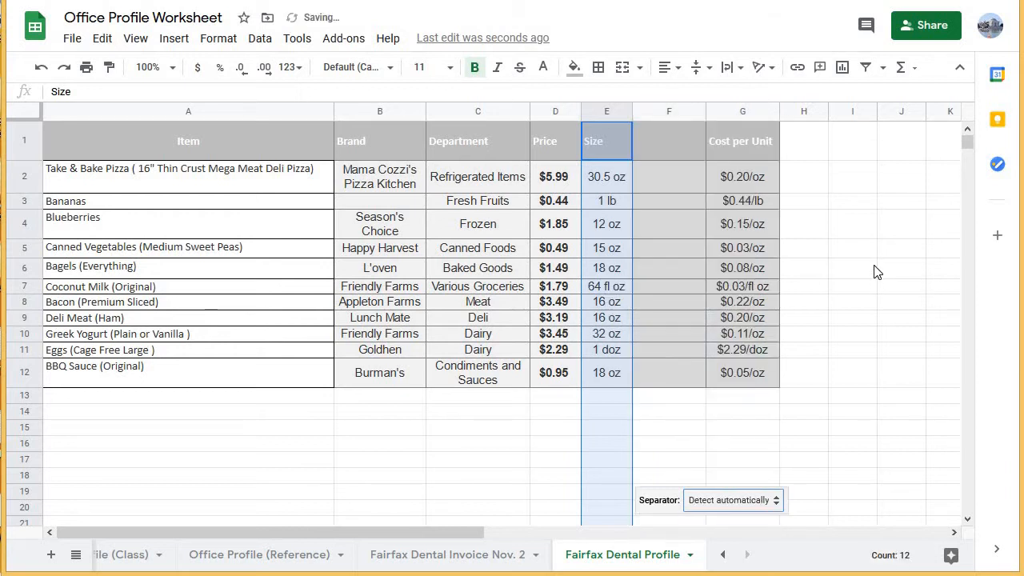
Remove the space between the unit's two parts in the Coconut Milk size so it reads 64 floz.
left_click(611, 290)
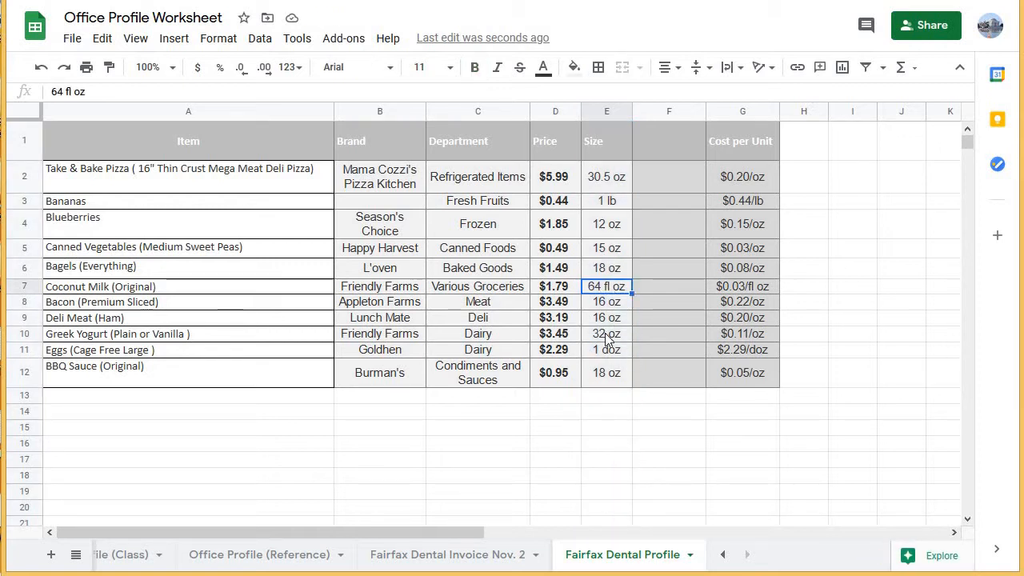
double_click(618, 288)
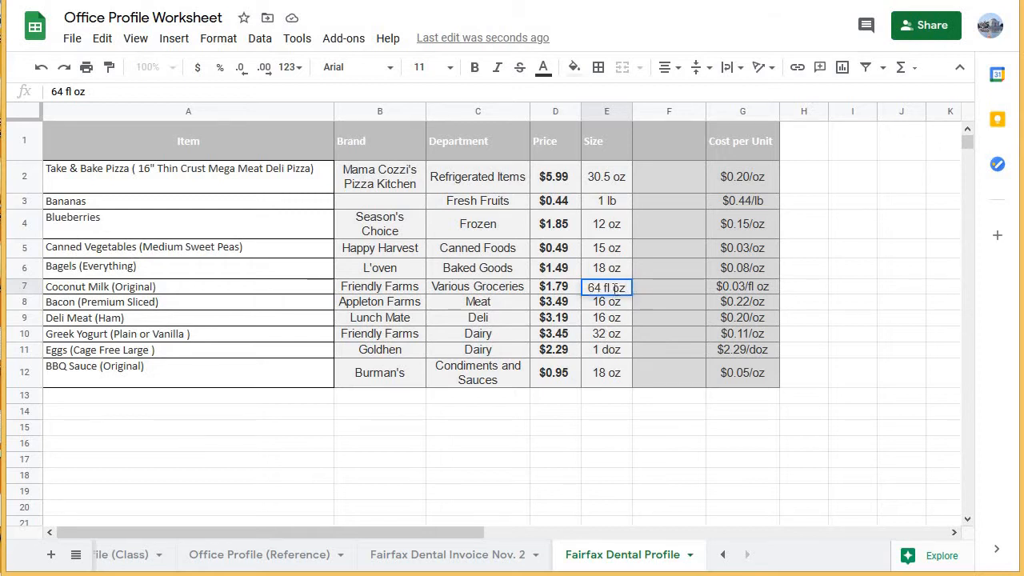
key("BackSpace")
key("Return")
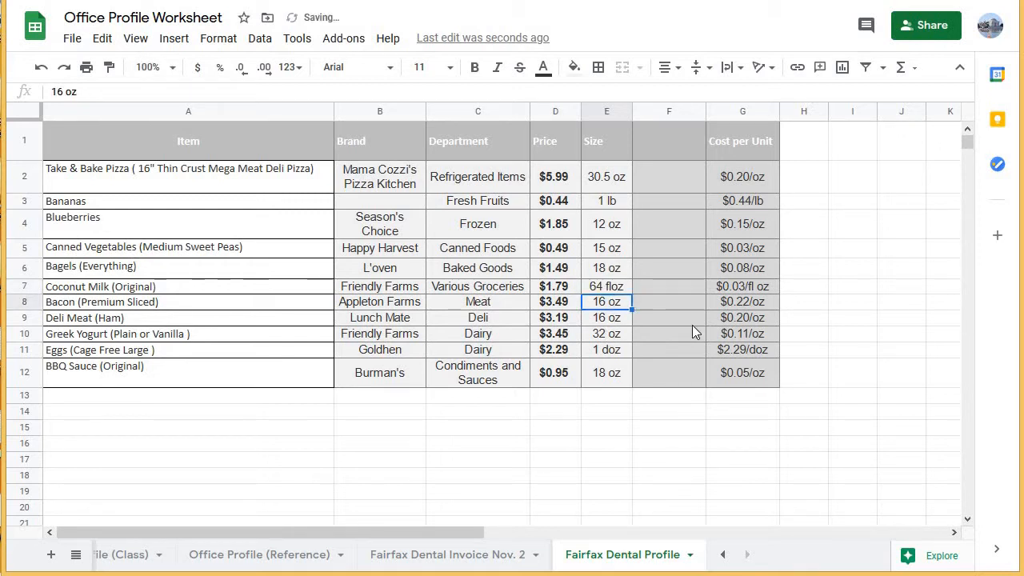
left_click(611, 292)
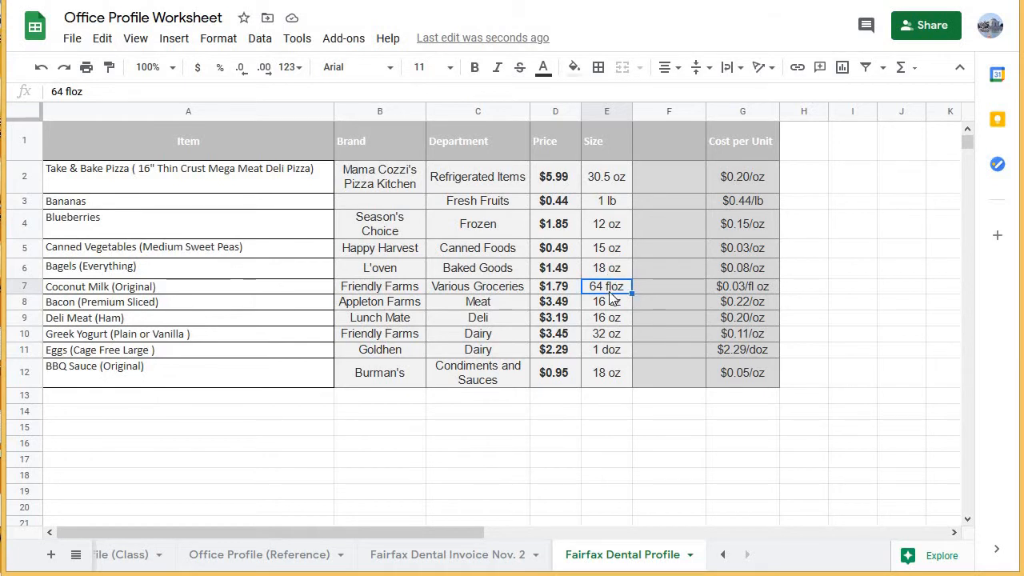
left_click(677, 290)
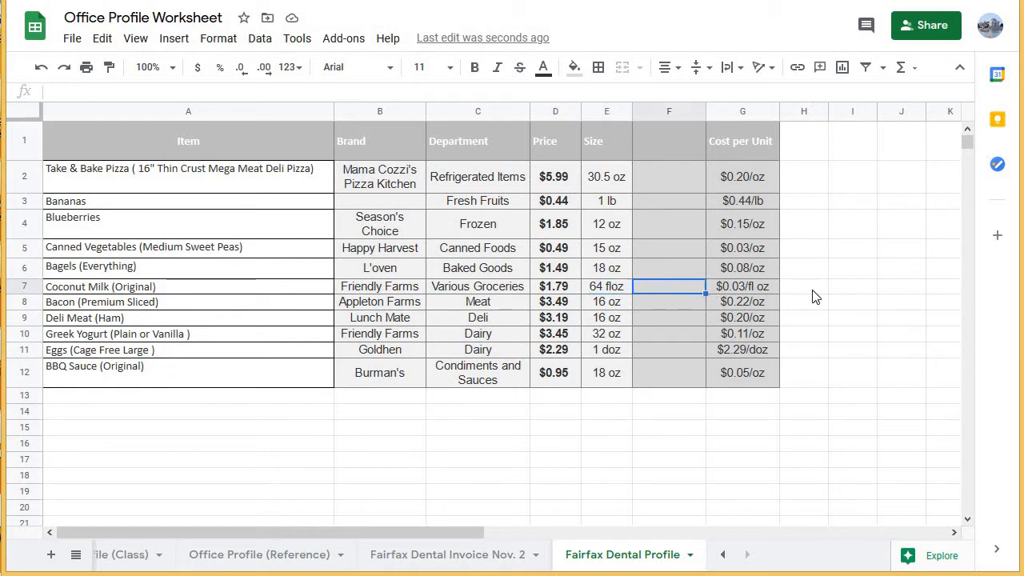
Remove the space between the unit's two parts in the Coconut Milk cost per unit so it reads $0.03/floz.
left_click(763, 292)
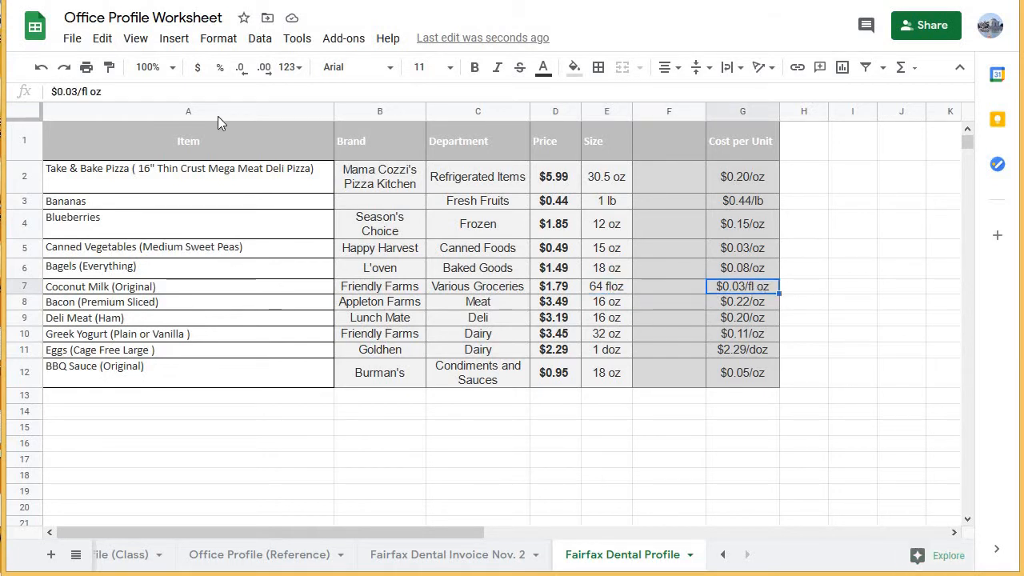
double_click(757, 288)
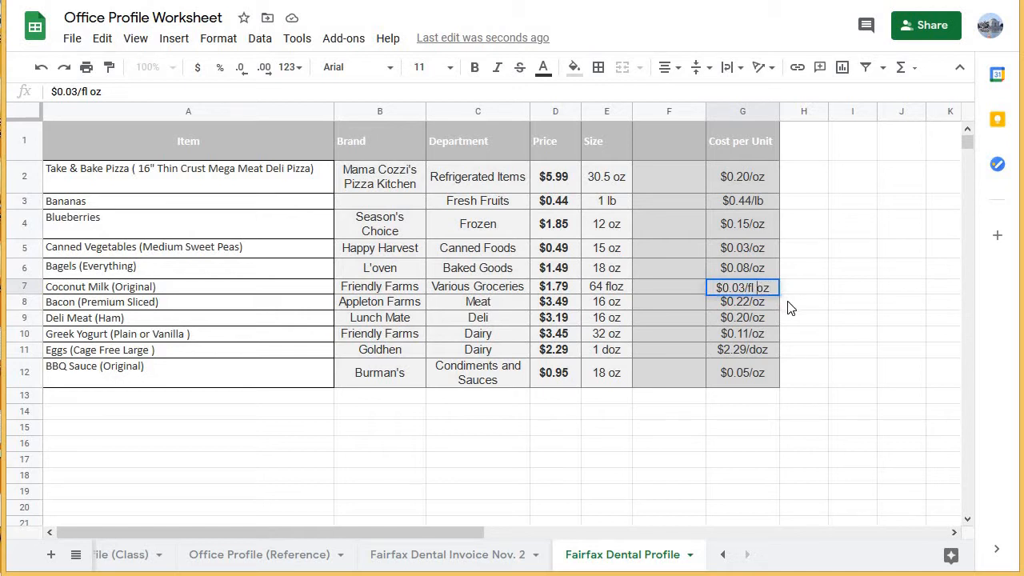
key("BackSpace")
left_click(663, 323)
left_click_drag(598, 284, 755, 294)
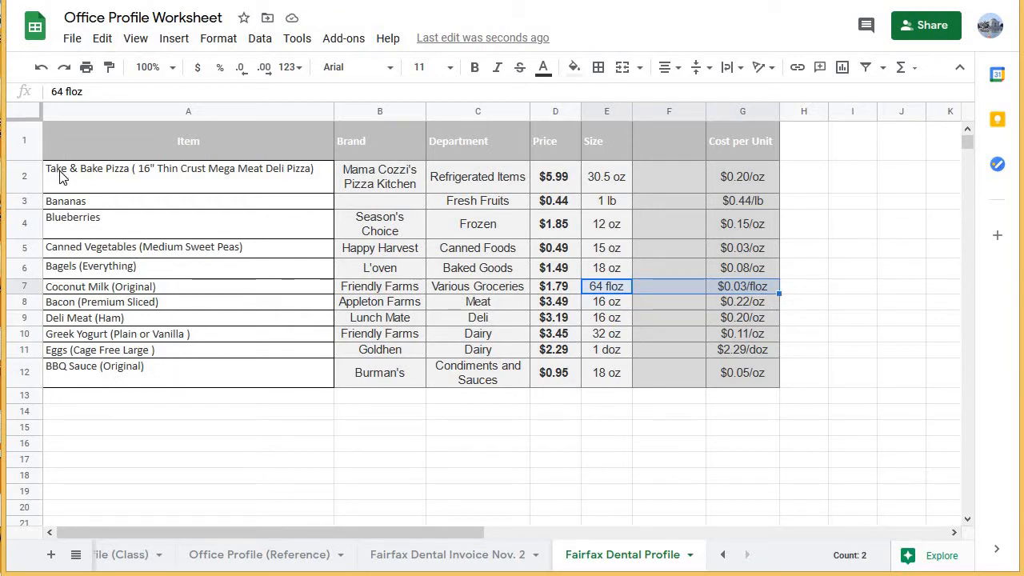
left_click(601, 176)
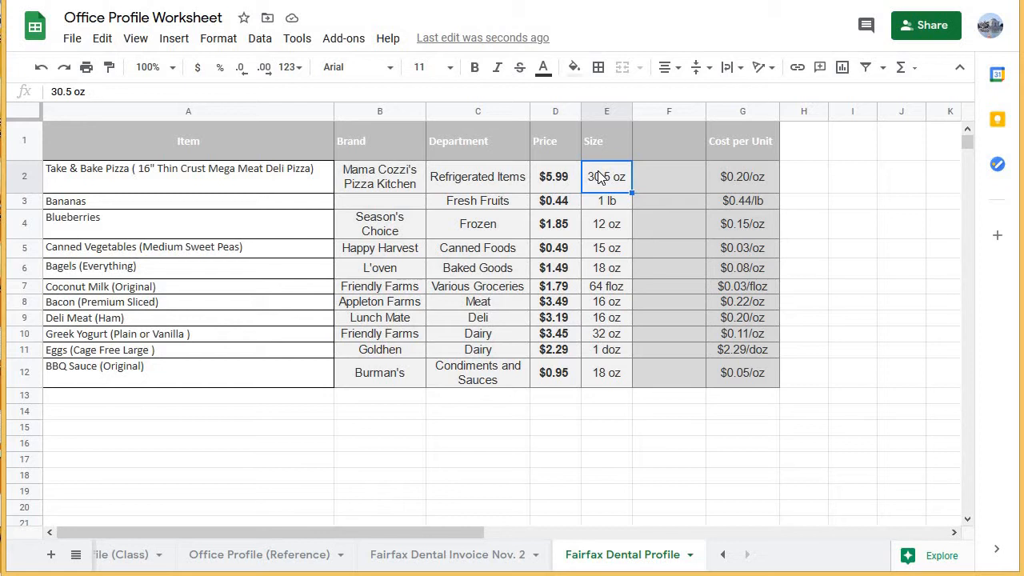
left_click(600, 286)
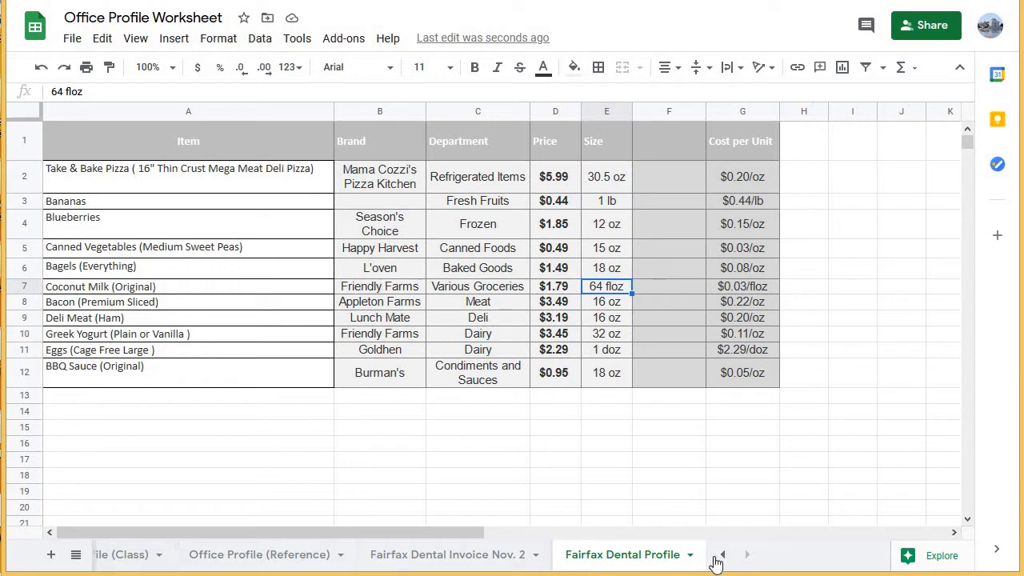
Examine the Size column of the Grocery Store Inventory sheet for entries measured in fl oz, down to the three milk rows.
left_click(722, 555)
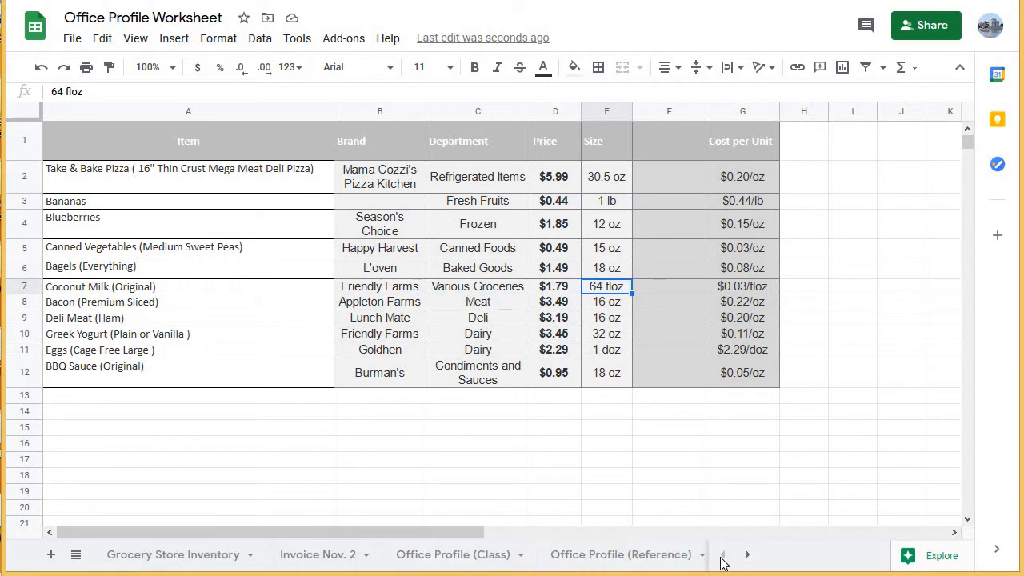
left_click(162, 560)
scroll(722, 307, "down", 1)
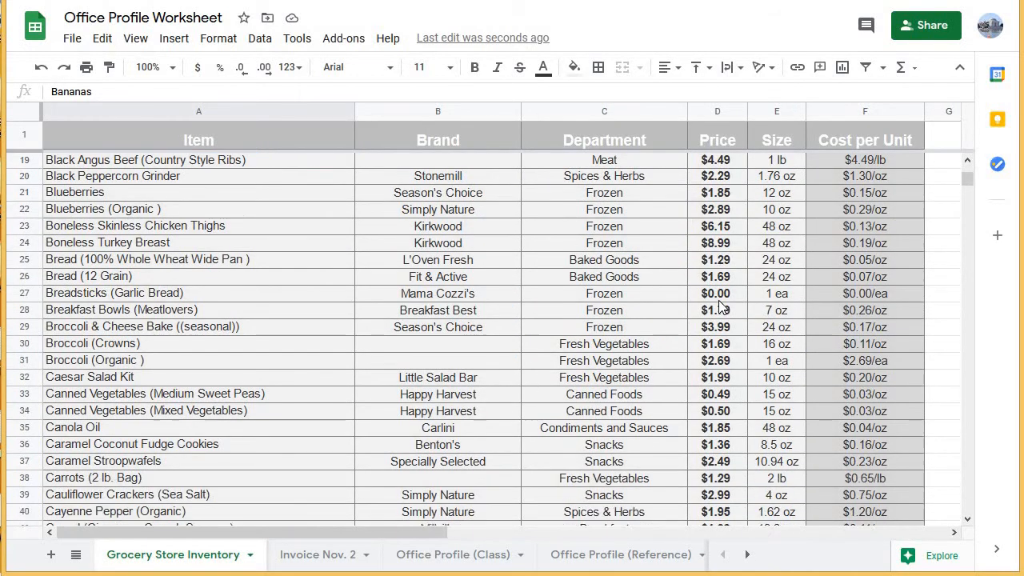
scroll(719, 307, "down", 3)
scroll(811, 286, "down", 5)
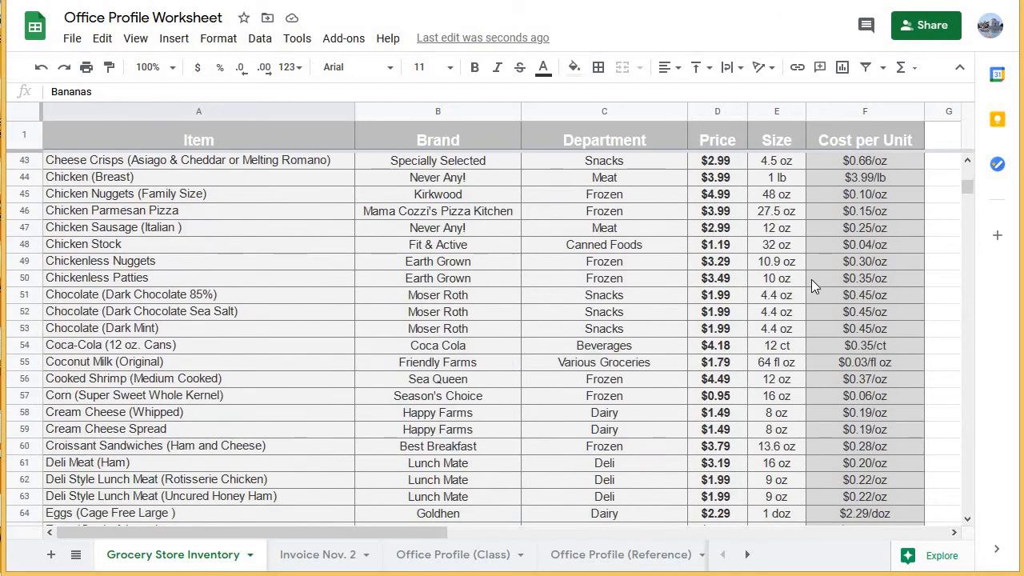
scroll(811, 279, "down", 13)
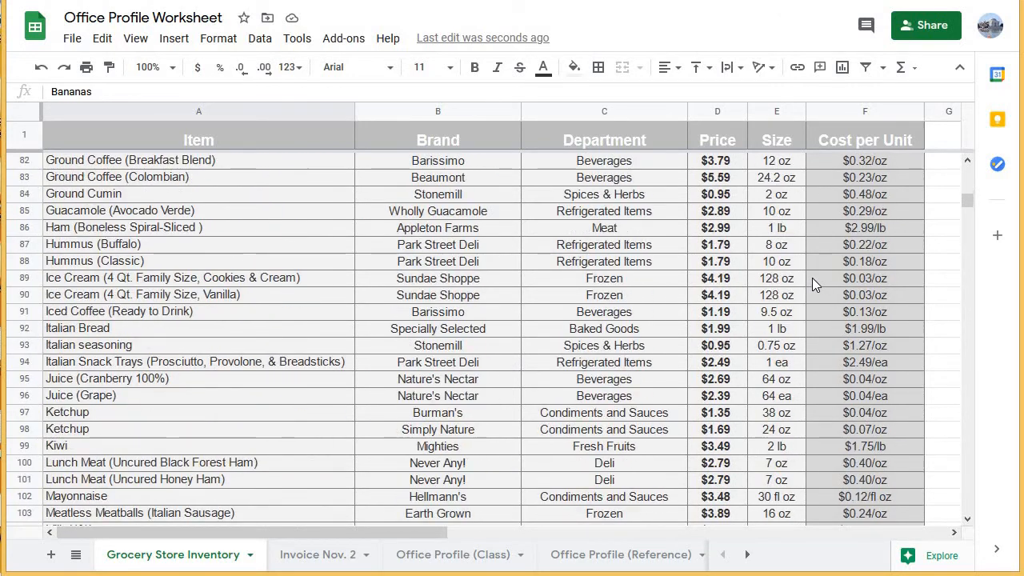
scroll(812, 277, "down", 3)
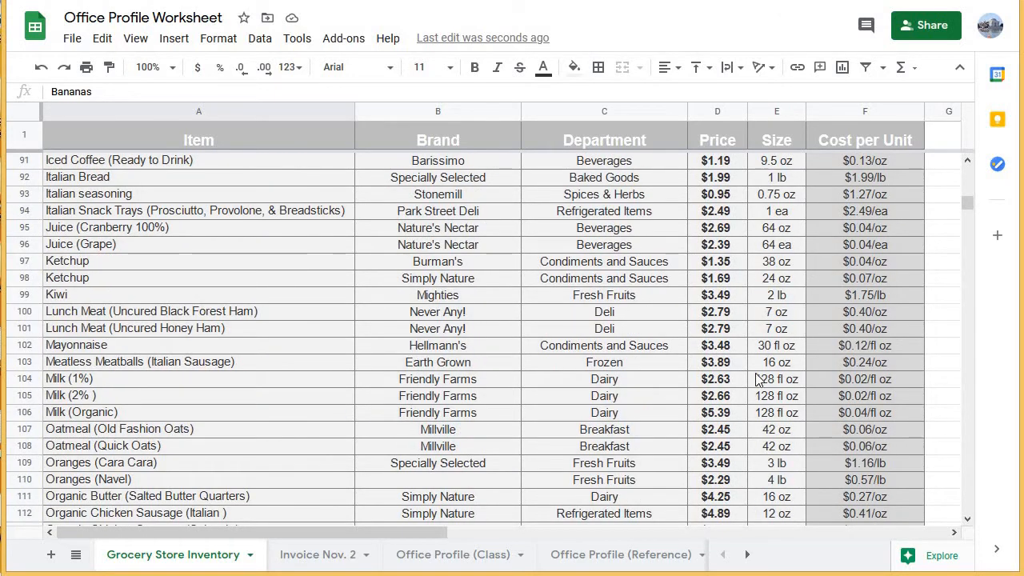
left_click_drag(776, 379, 789, 413)
scroll(786, 412, "down", 1)
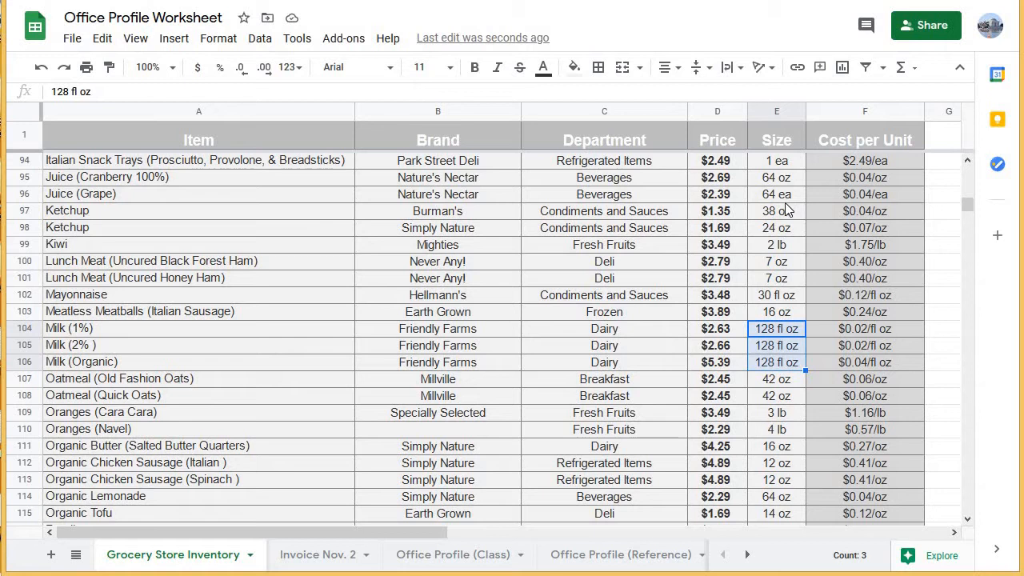
left_click(777, 346)
left_click(774, 335)
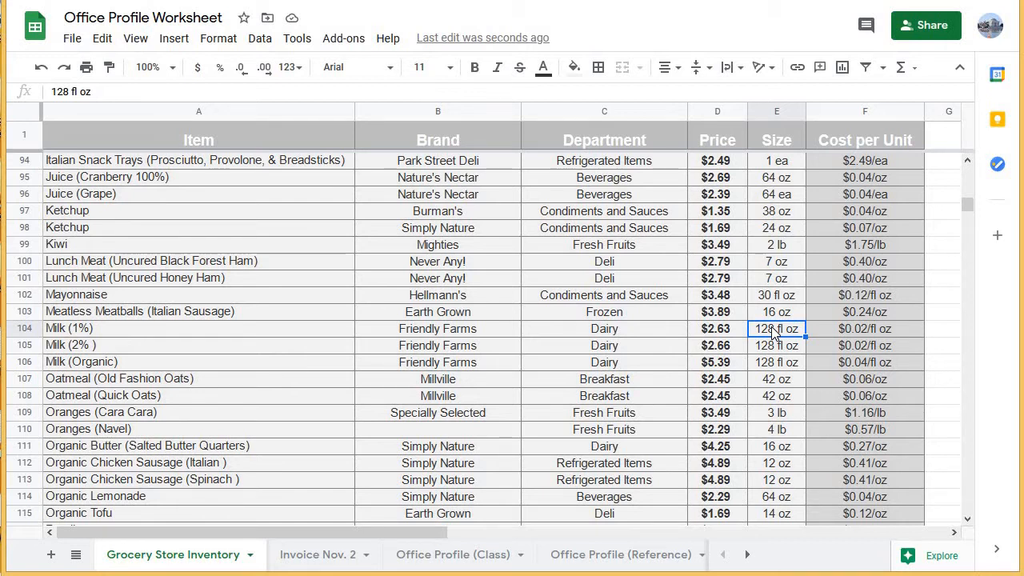
Set up a find and replace that searches for "fl oz" and replaces it with "floz".
key("ctrl+f")
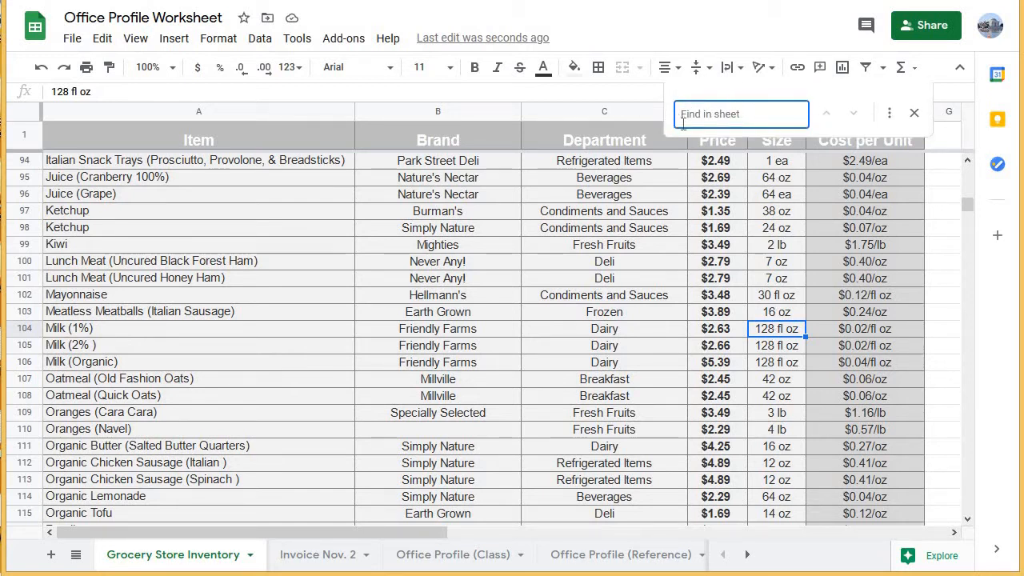
left_click(889, 113)
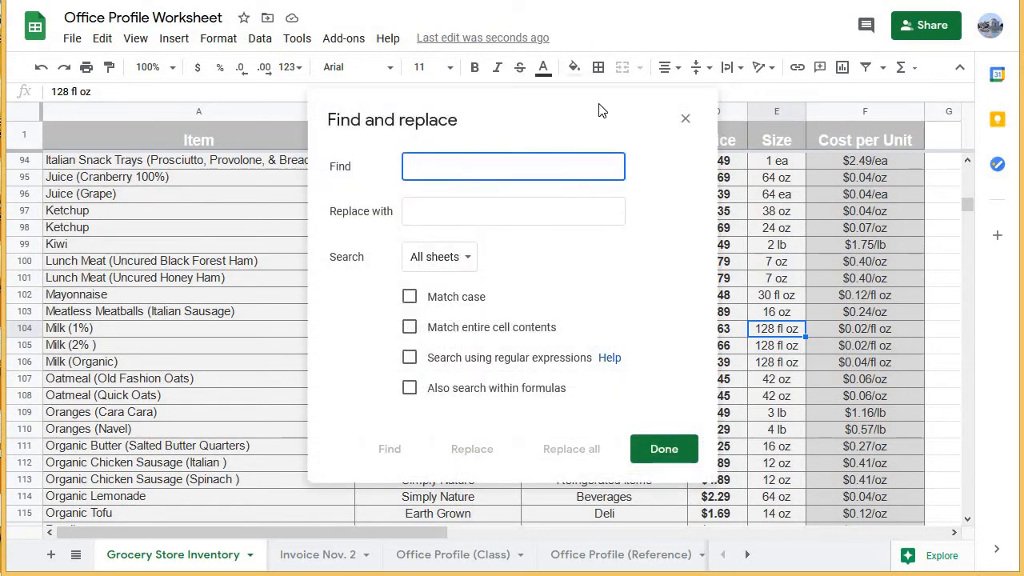
left_click_drag(601, 111, 366, 149)
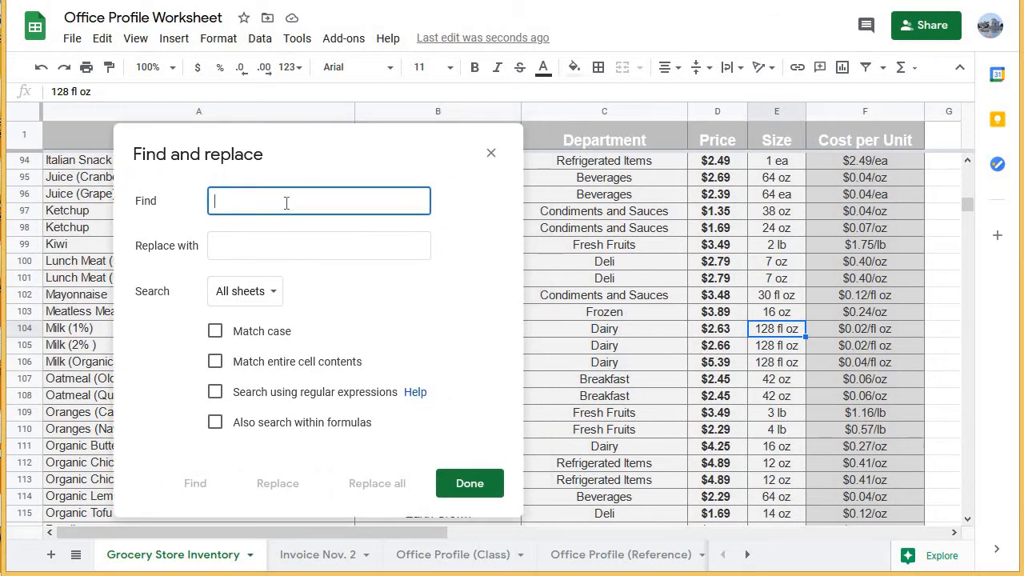
type("fl oz")
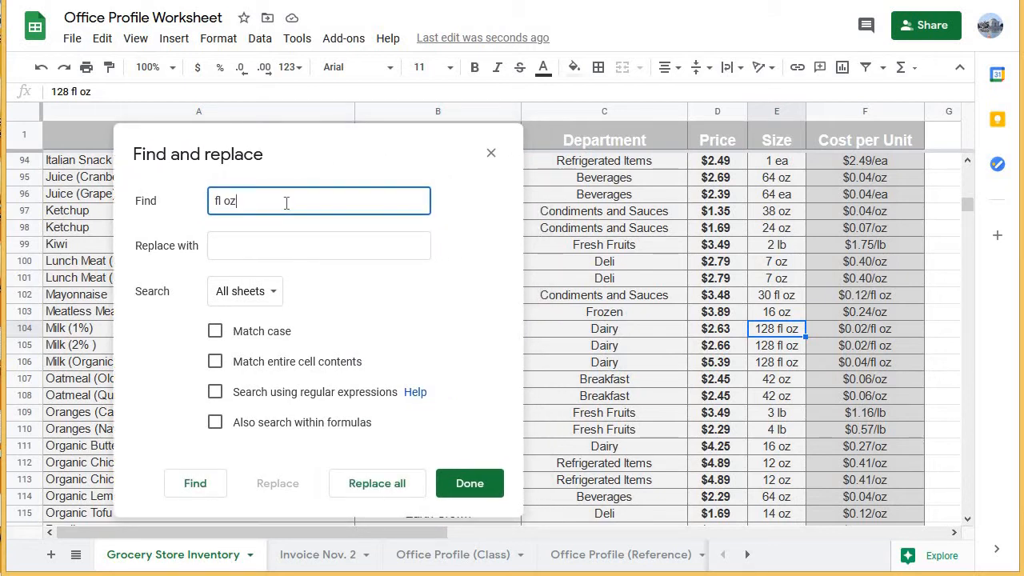
left_click(240, 242)
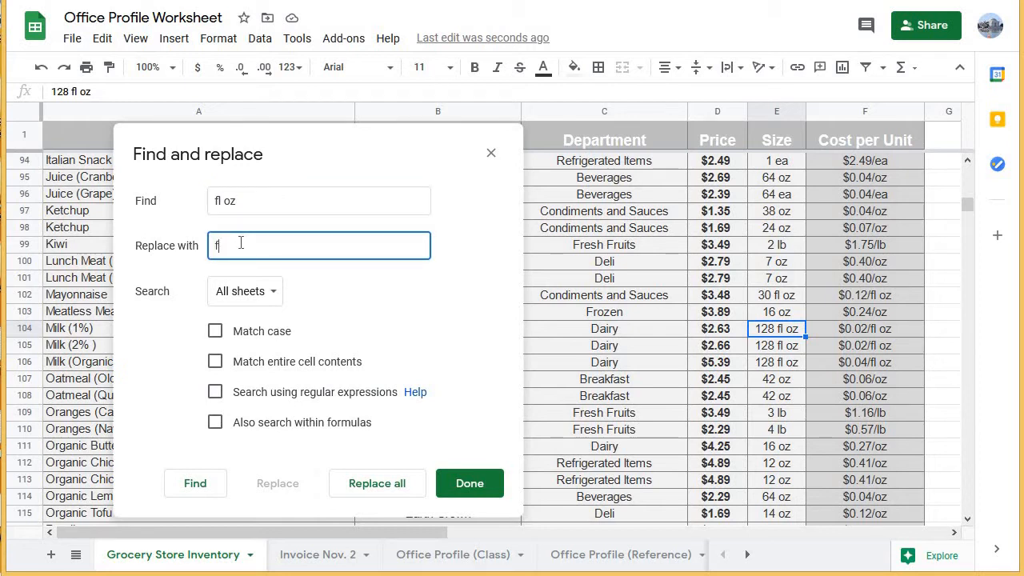
left_click(287, 193)
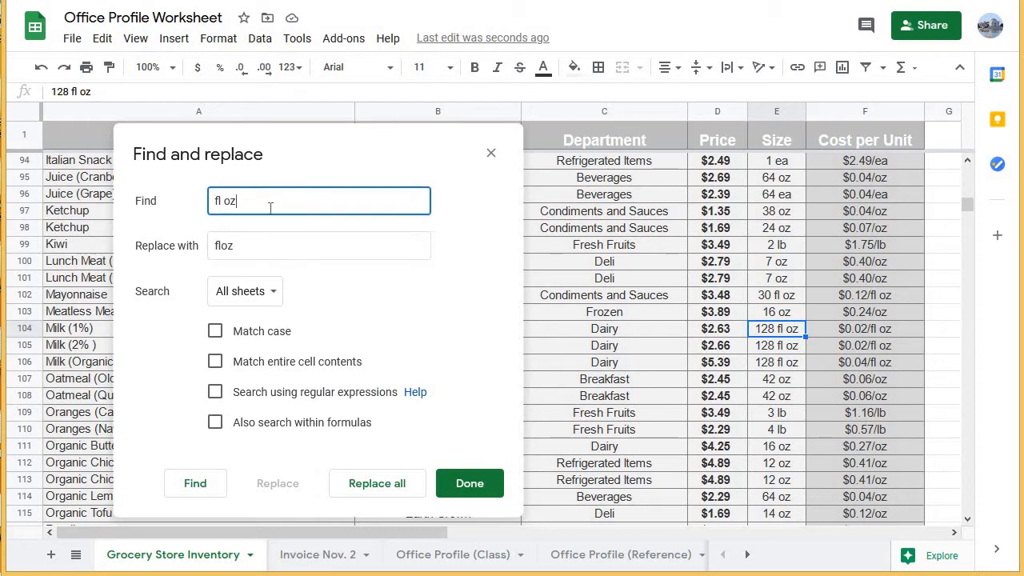
left_click_drag(245, 207, 208, 212)
left_click_drag(248, 201, 189, 202)
left_click_drag(234, 248, 207, 257)
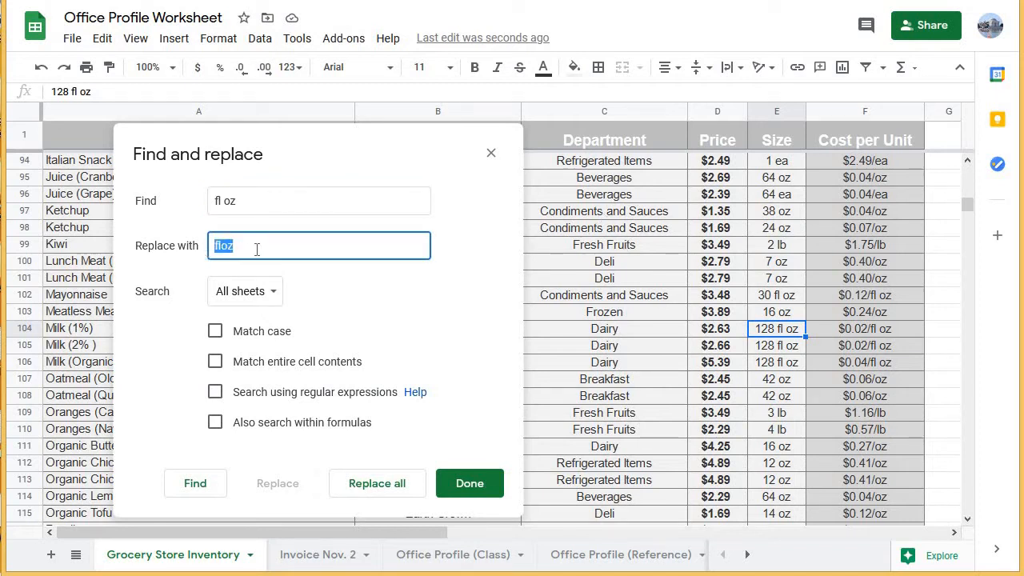
left_click_drag(273, 250, 186, 250)
key("shift+Tab")
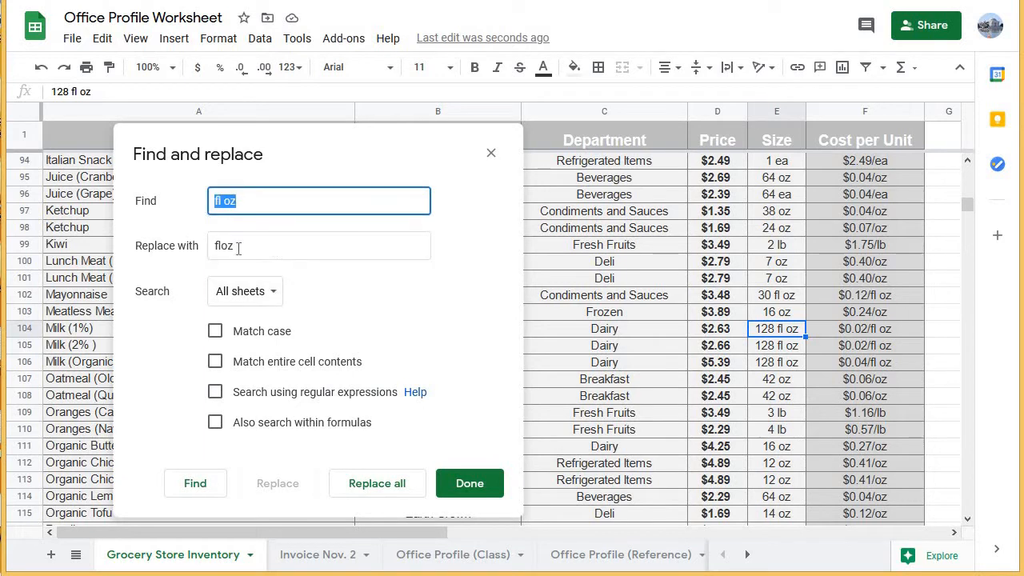
left_click_drag(239, 248, 211, 249)
left_click_drag(243, 200, 179, 205)
left_click(264, 243)
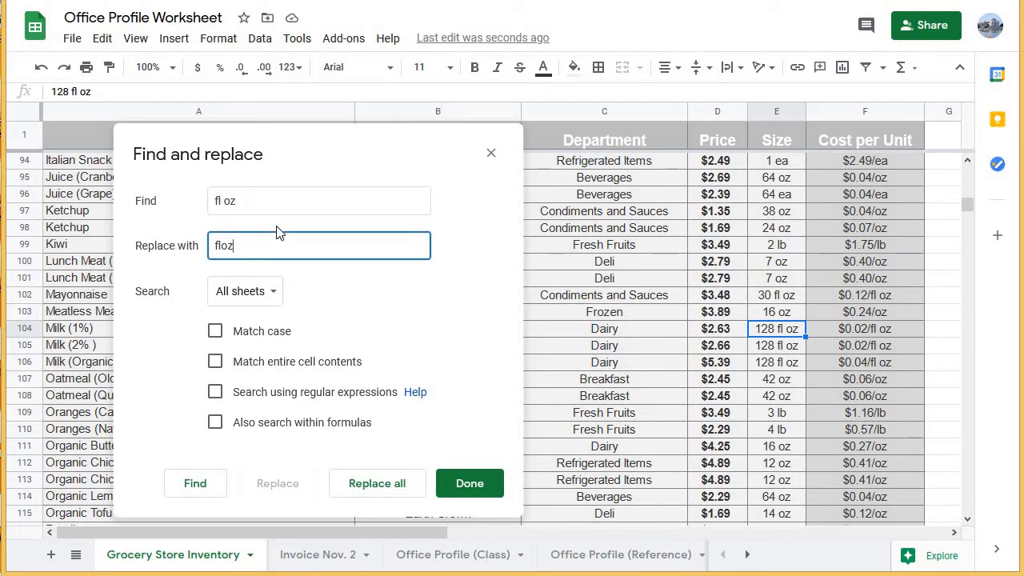
key("shift+Tab")
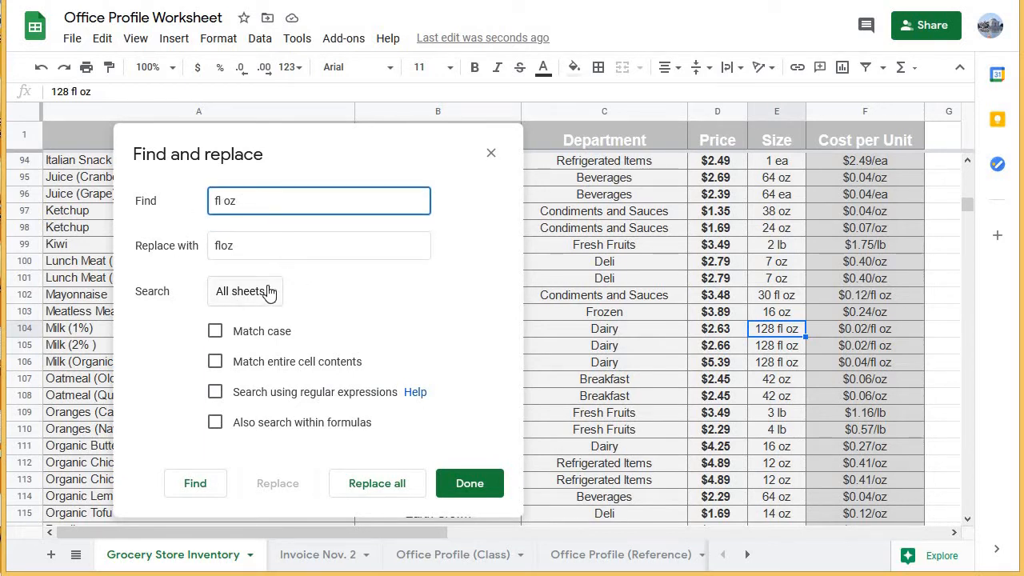
Try to replace all matches with the search limited to this sheet instead of all sheets.
left_click(269, 292)
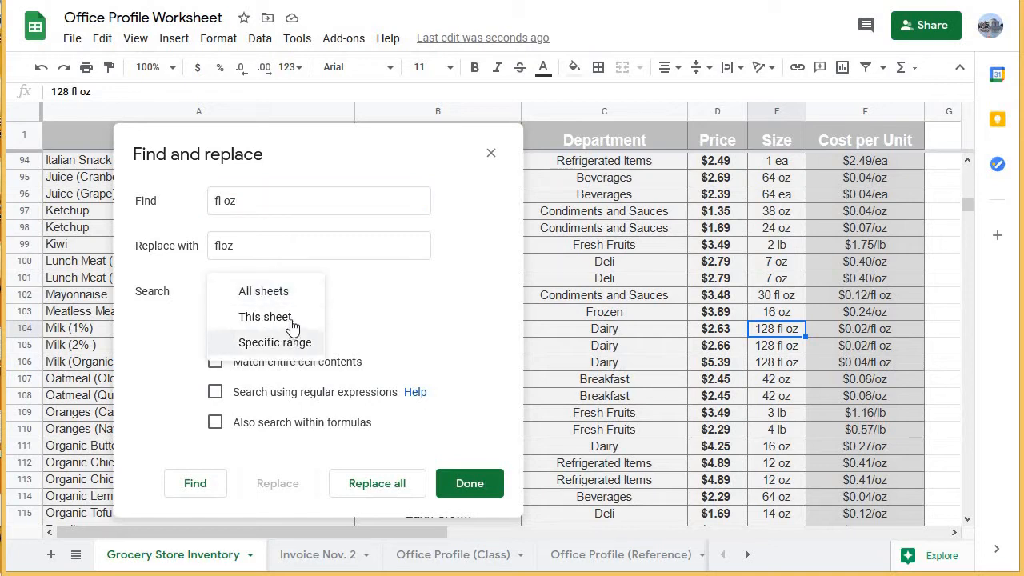
left_click(292, 320)
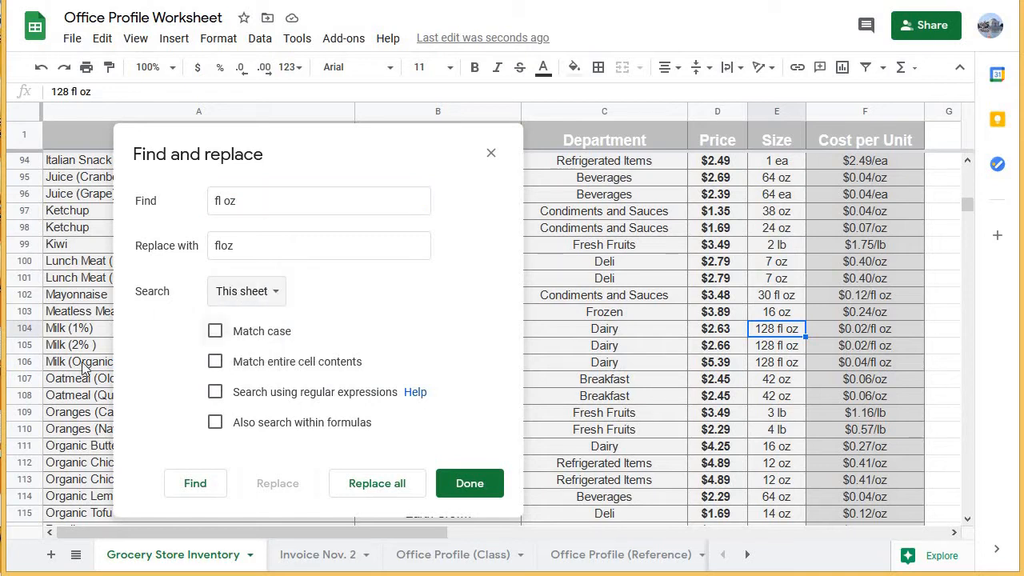
left_click(264, 302)
left_click(276, 265)
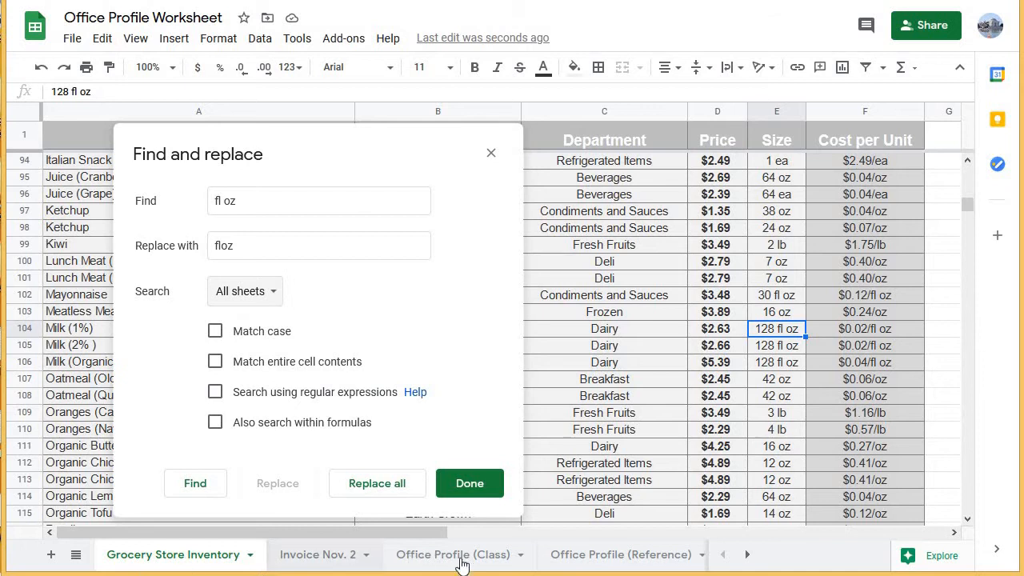
left_click(261, 292)
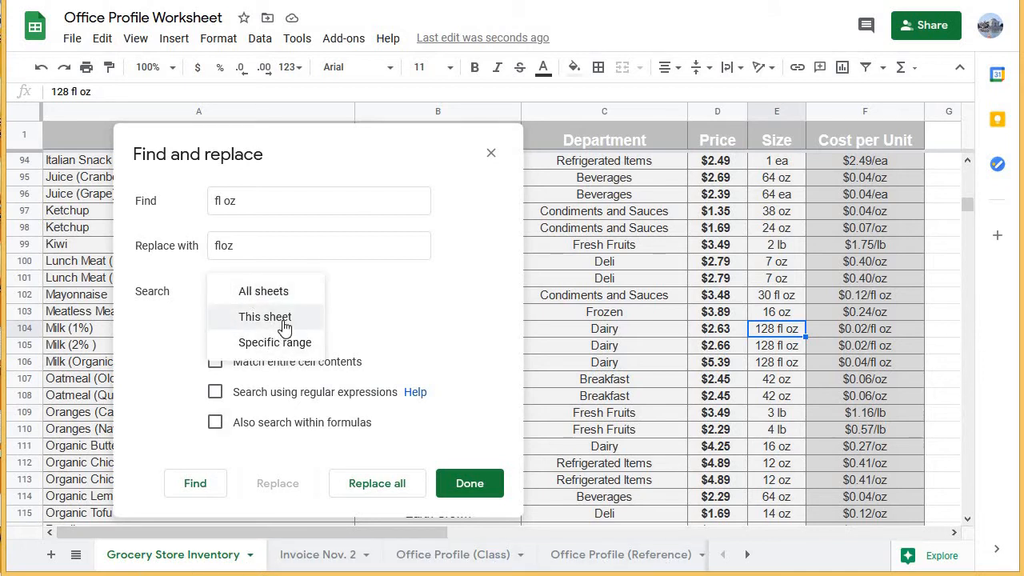
left_click(283, 320)
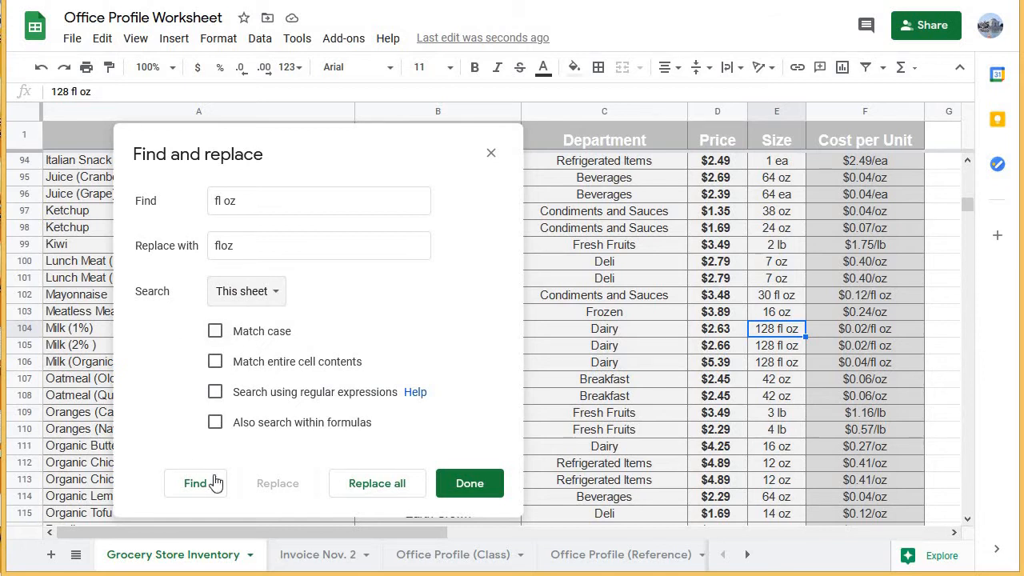
left_click(387, 490)
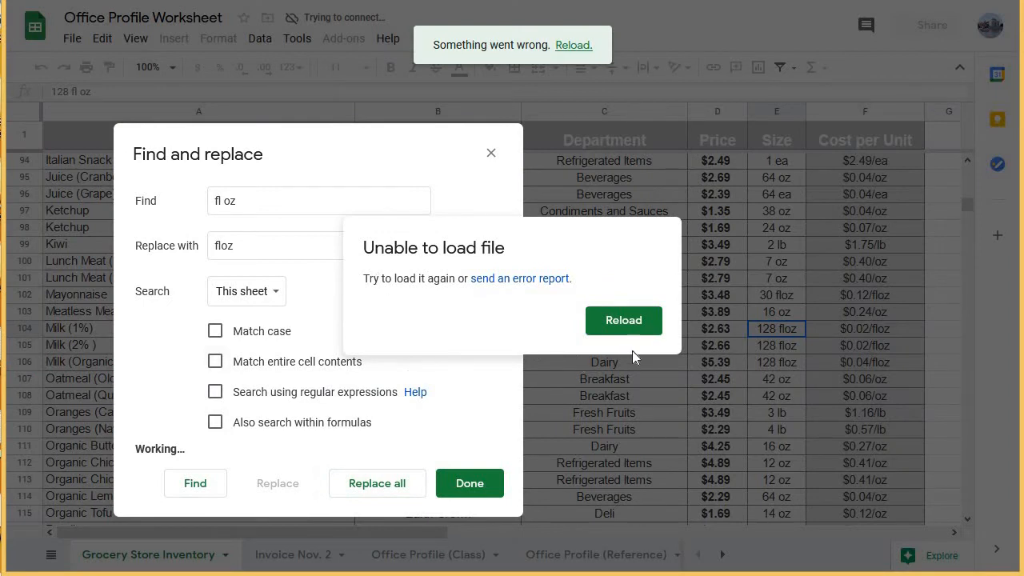
Reload the spreadsheet and check the units in the Grocery Store Inventory sheet's Size and Cost per Unit columns.
left_click(624, 326)
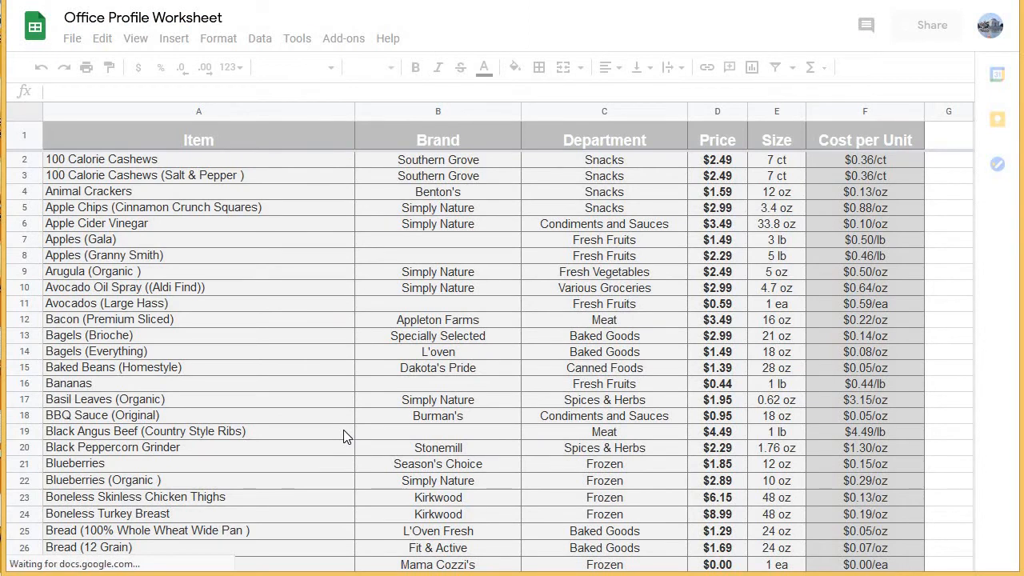
scroll(343, 429, "down", 1)
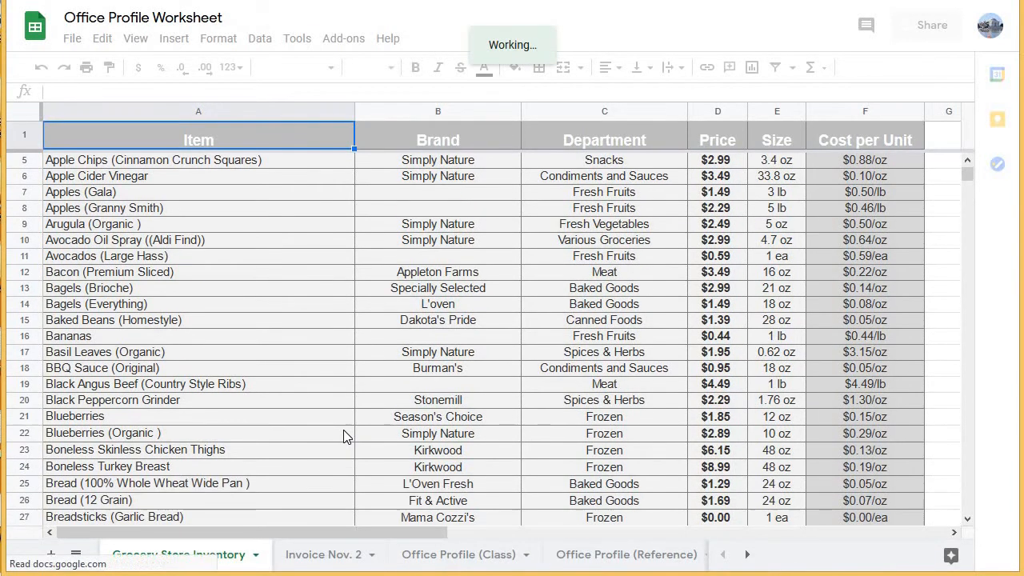
scroll(483, 423, "down", 1)
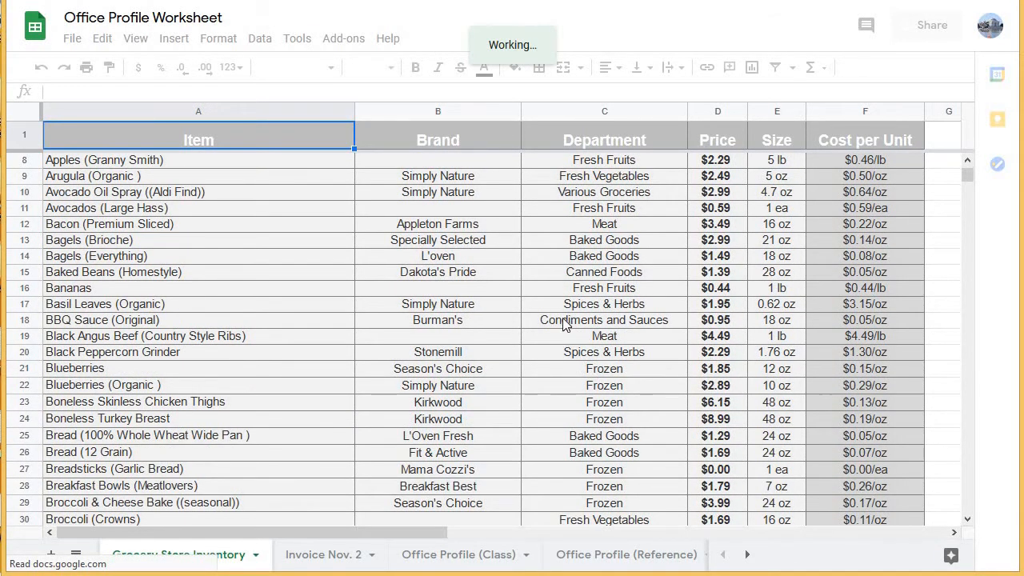
scroll(563, 318, "down", 6)
scroll(565, 315, "down", 18)
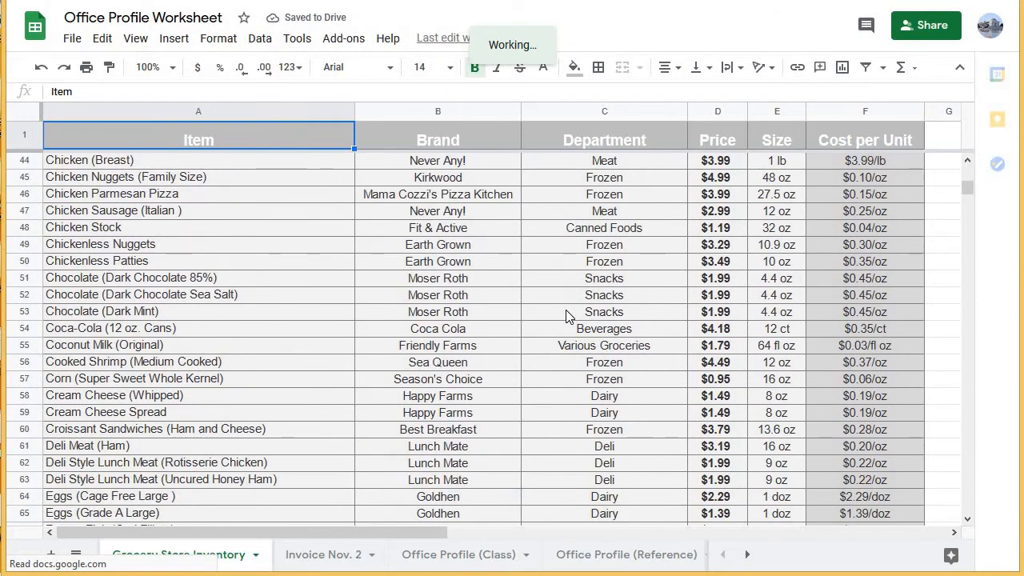
scroll(565, 316, "down", 20)
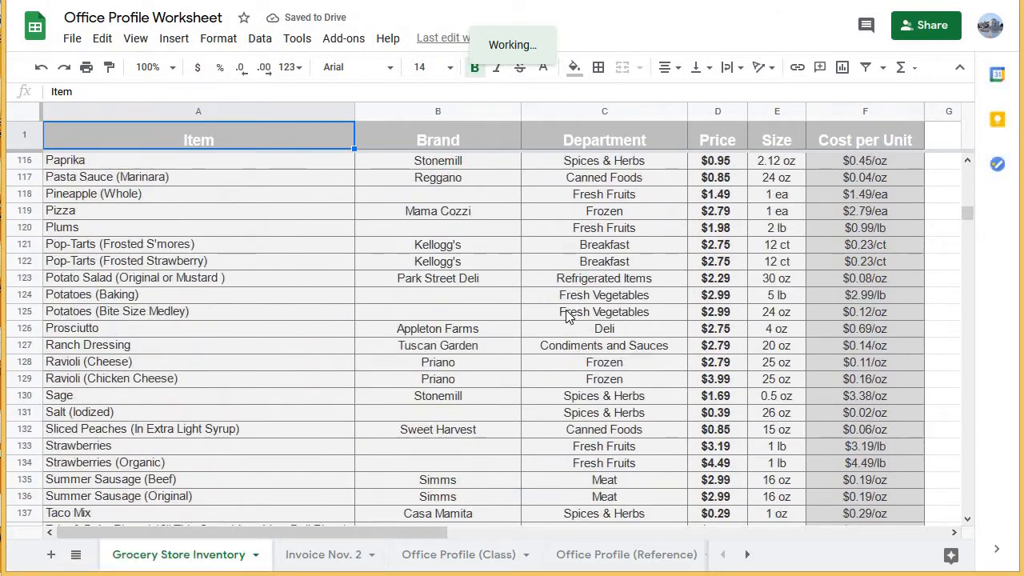
scroll(565, 316, "up", 20)
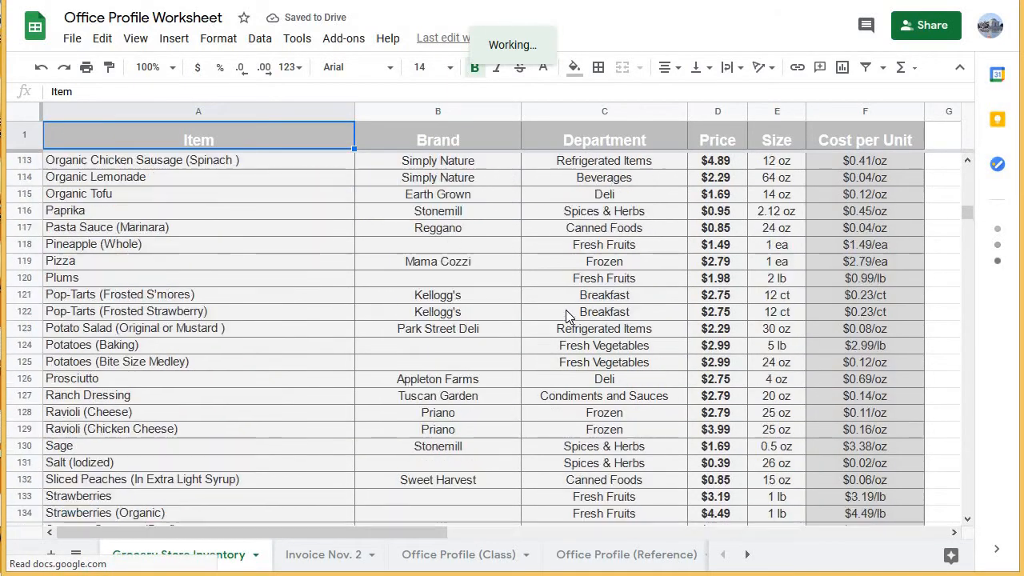
scroll(566, 316, "up", 16)
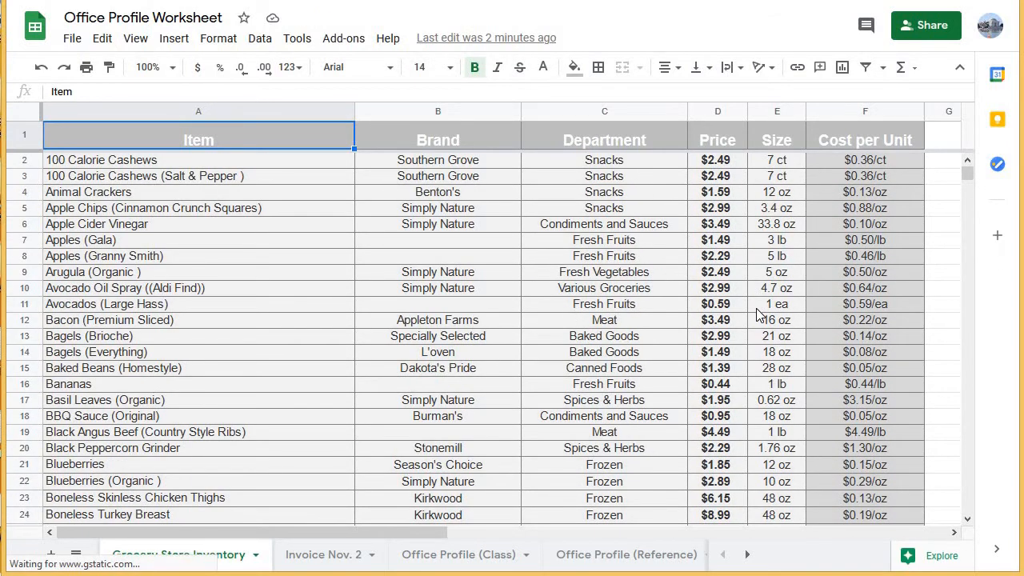
Set up a find and replace in the Grocery Store Inventory sheet that changes "fl oz" to "floz".
scroll(760, 314, "down", 4)
scroll(759, 314, "down", 1)
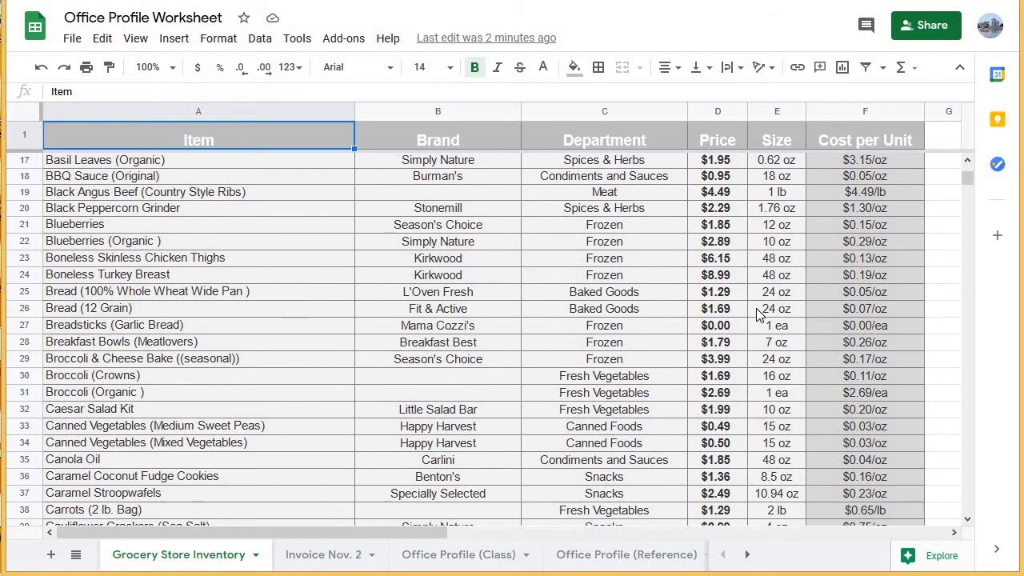
scroll(758, 320, "down", 10)
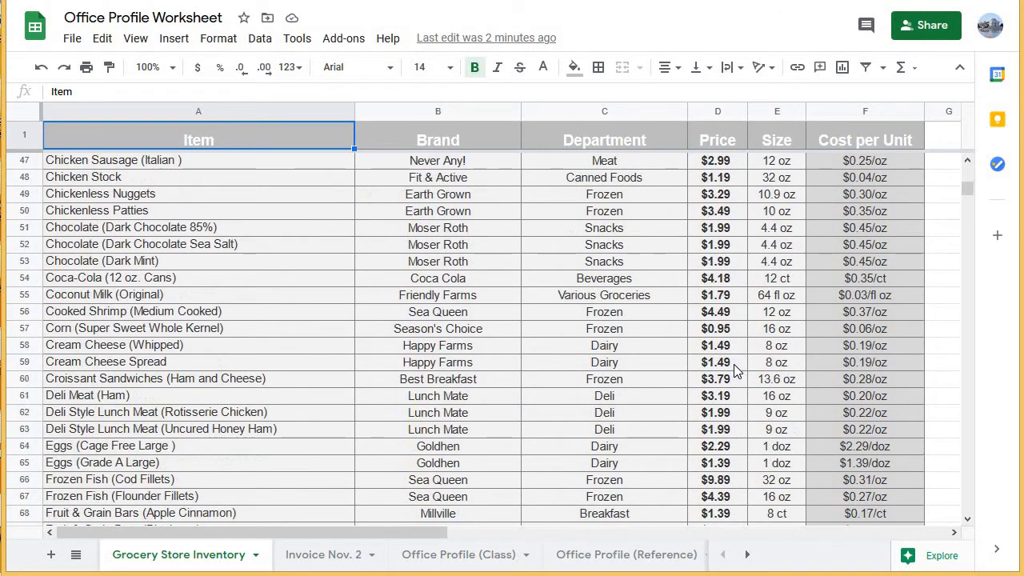
scroll(736, 370, "down", 3)
scroll(752, 336, "up", 3)
left_click(769, 296)
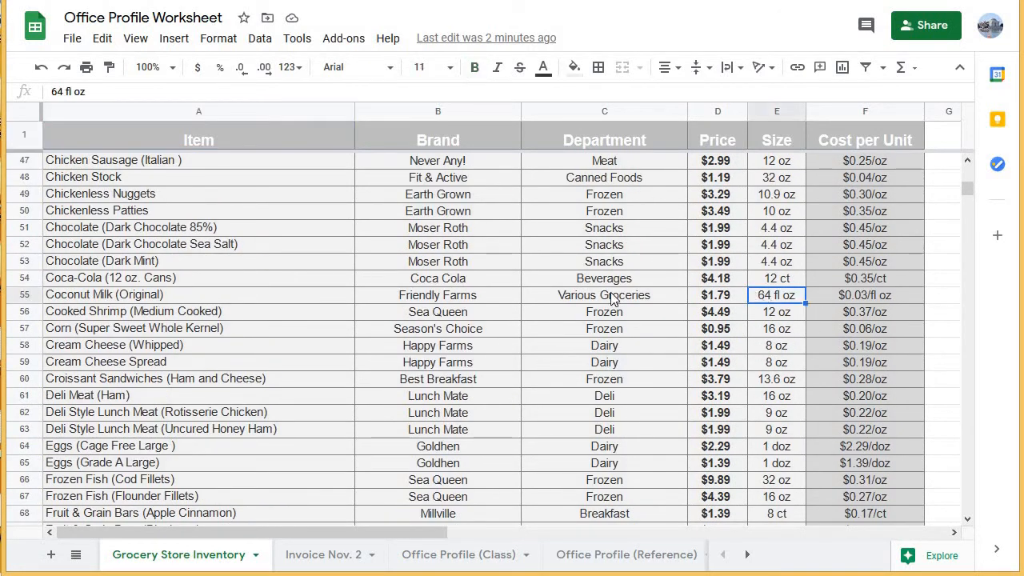
key("ctrl+f")
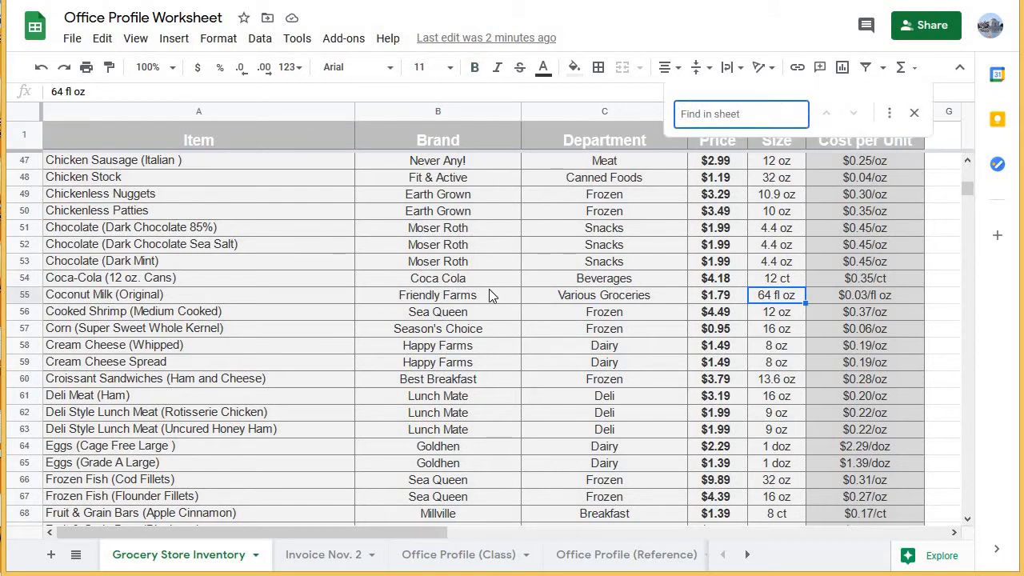
left_click(888, 113)
type("fl oz")
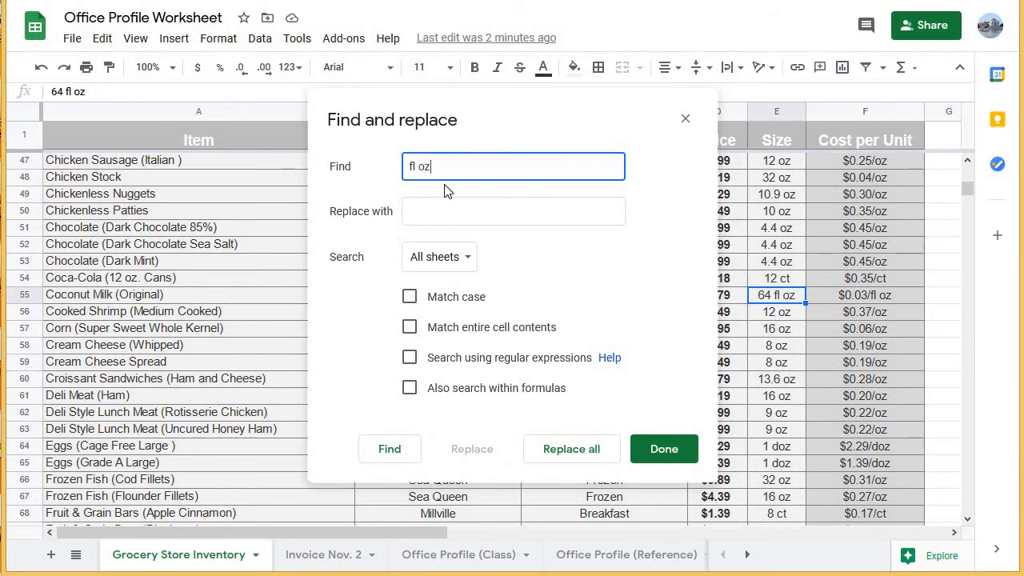
key("Tab")
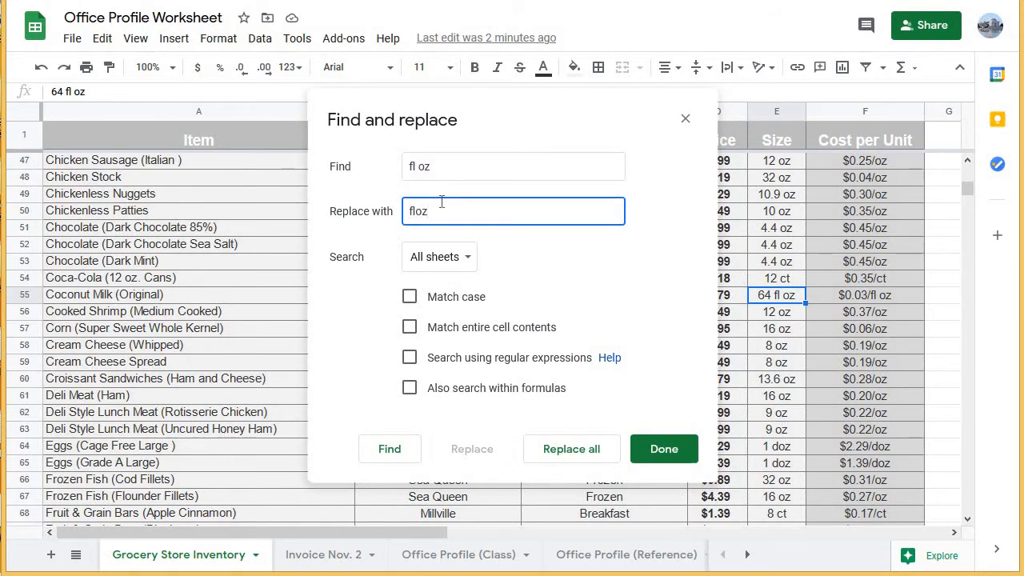
Limit the find and replace to this sheet and replace all matches.
left_click(445, 260)
left_click(473, 291)
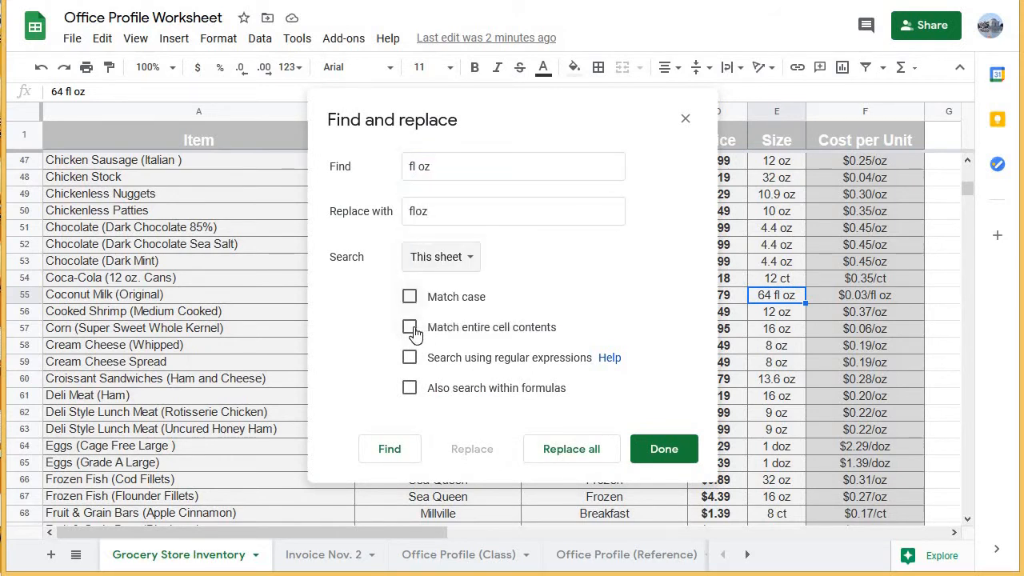
left_click(595, 459)
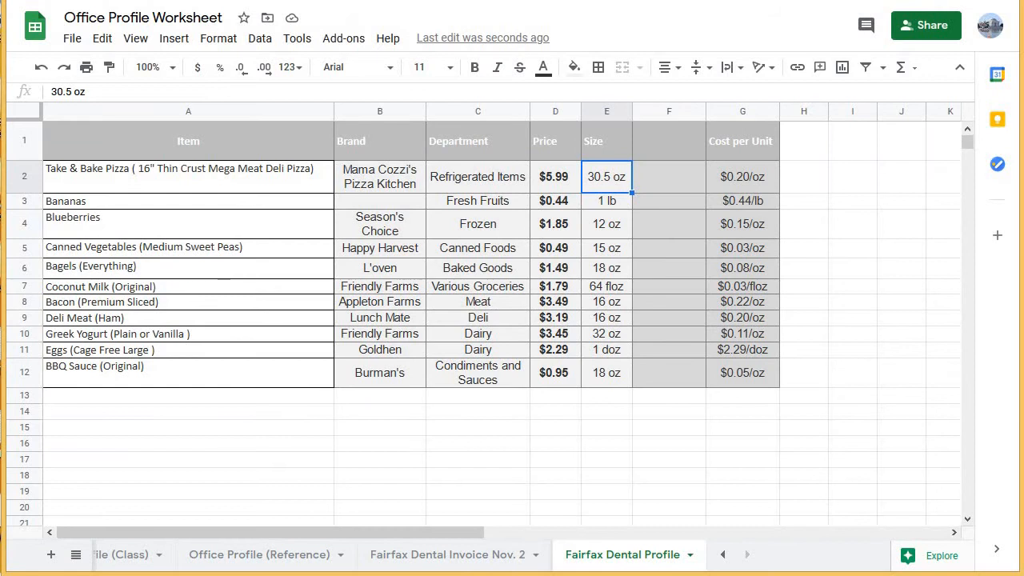
Split the Size values in E2:E12 of the Fairfax Dental Profile sheet into number and unit columns, using a space as separator.
left_click_drag(612, 178, 612, 370)
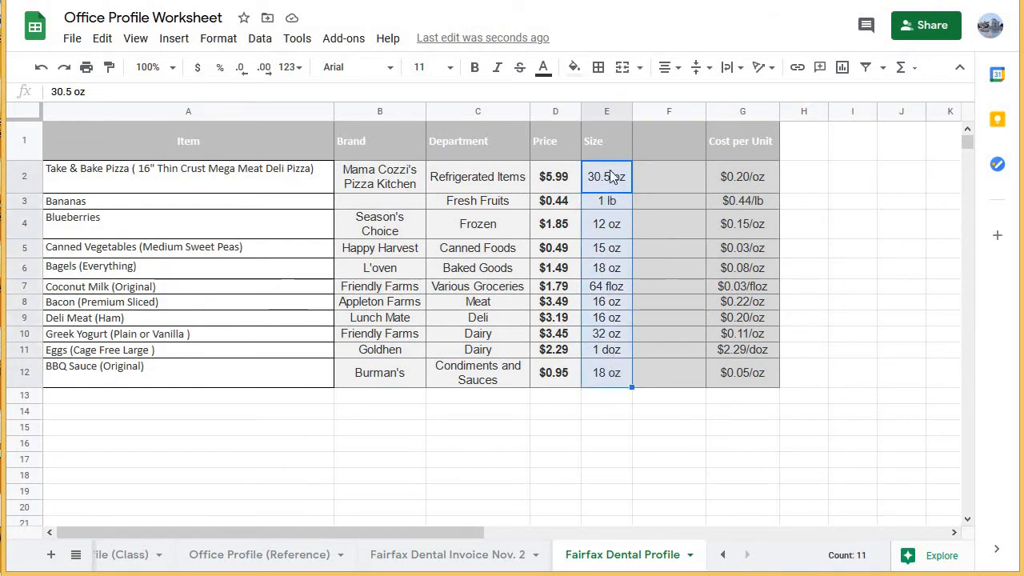
left_click_drag(603, 174, 612, 384)
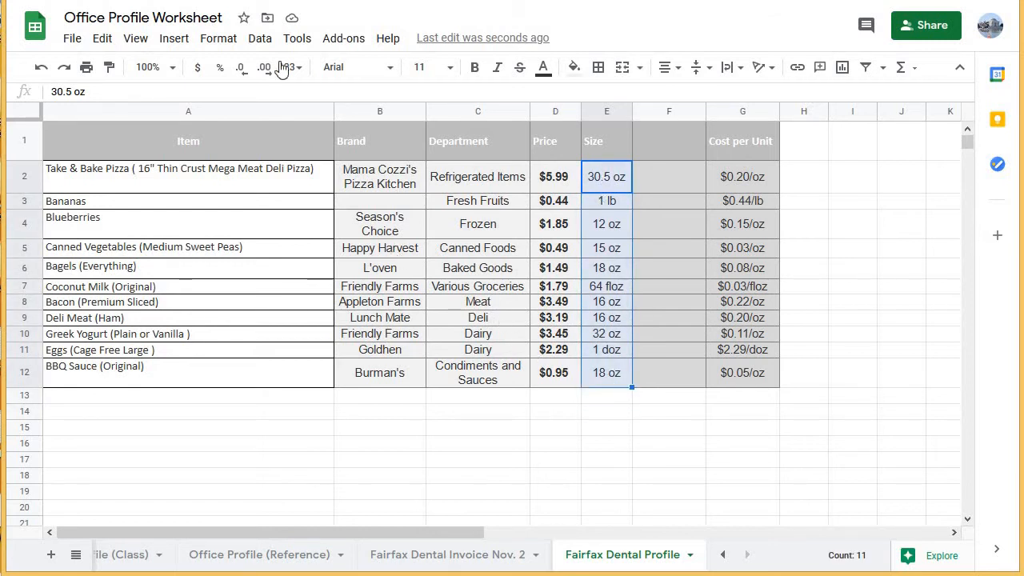
left_click(174, 40)
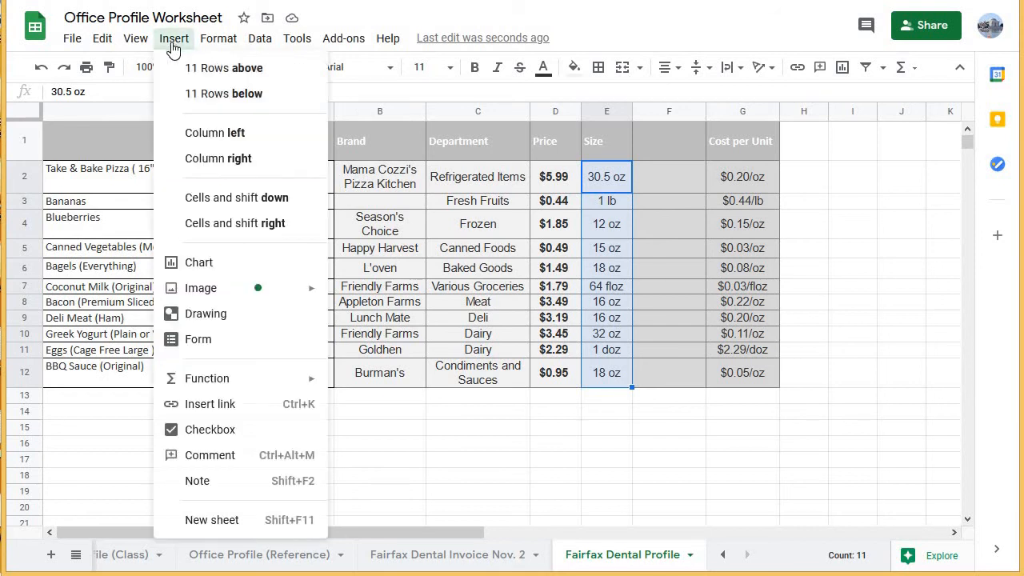
mouse_move(259, 38)
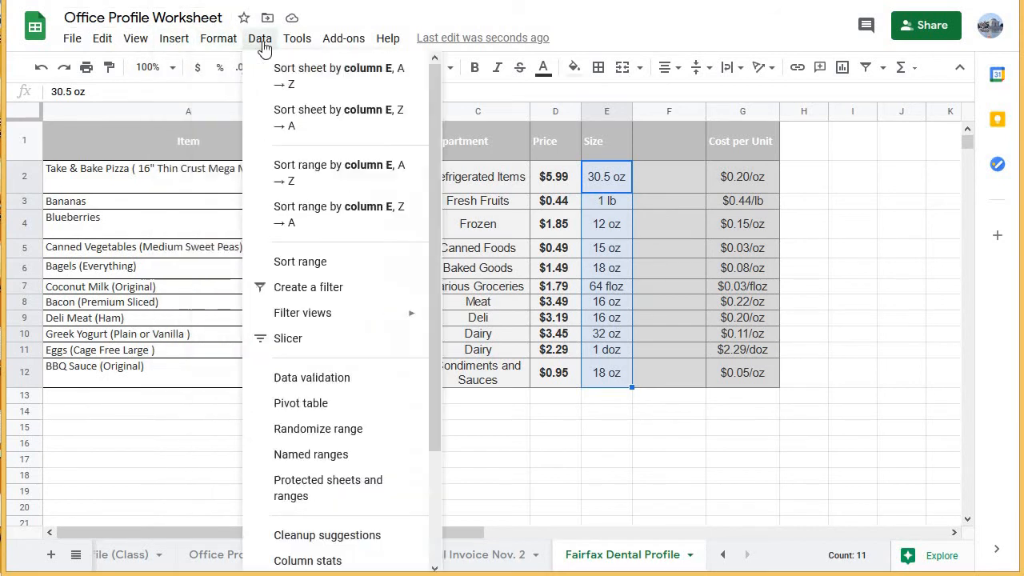
scroll(354, 293, "down", 3)
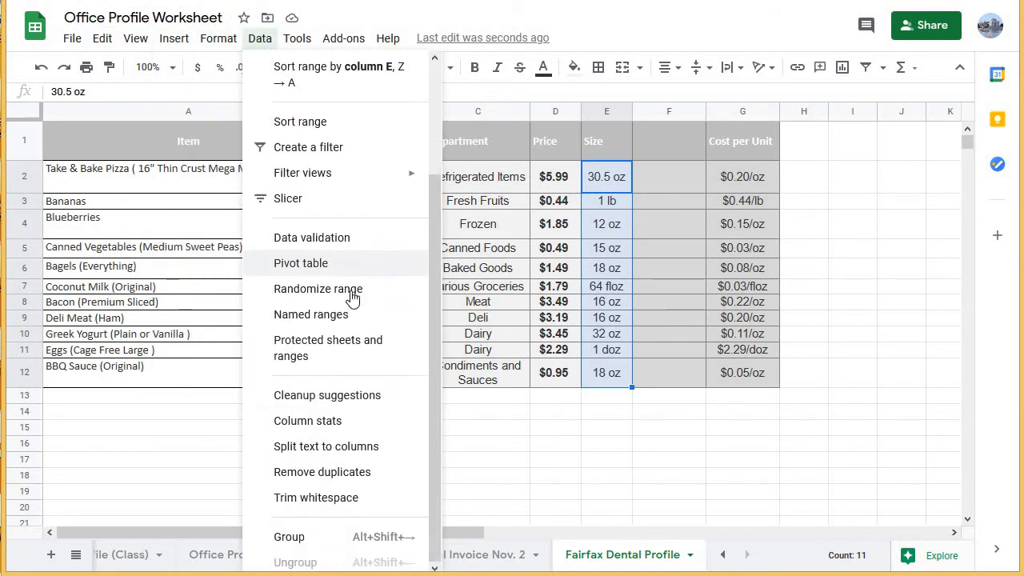
left_click(359, 451)
left_click(705, 405)
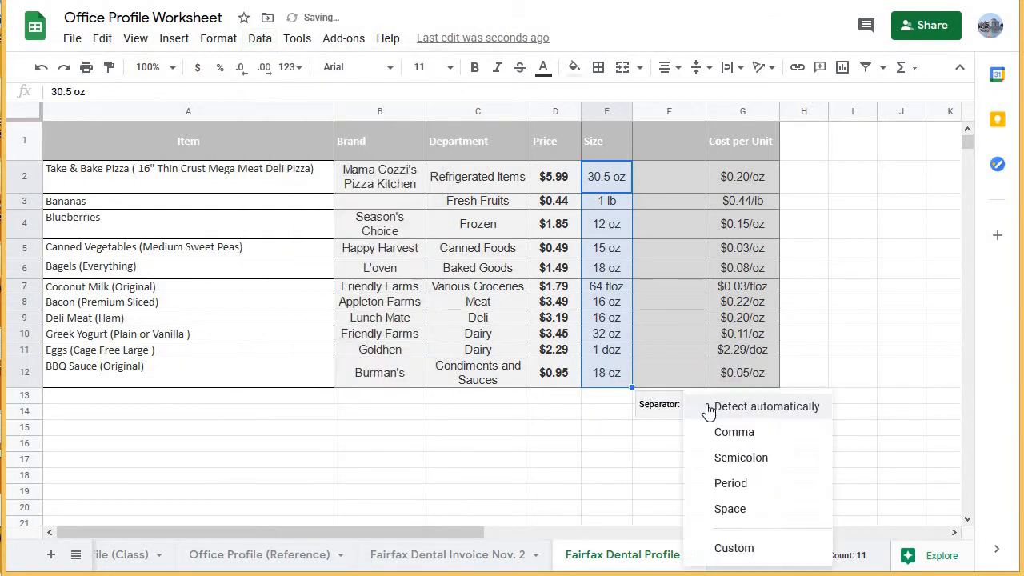
left_click(729, 509)
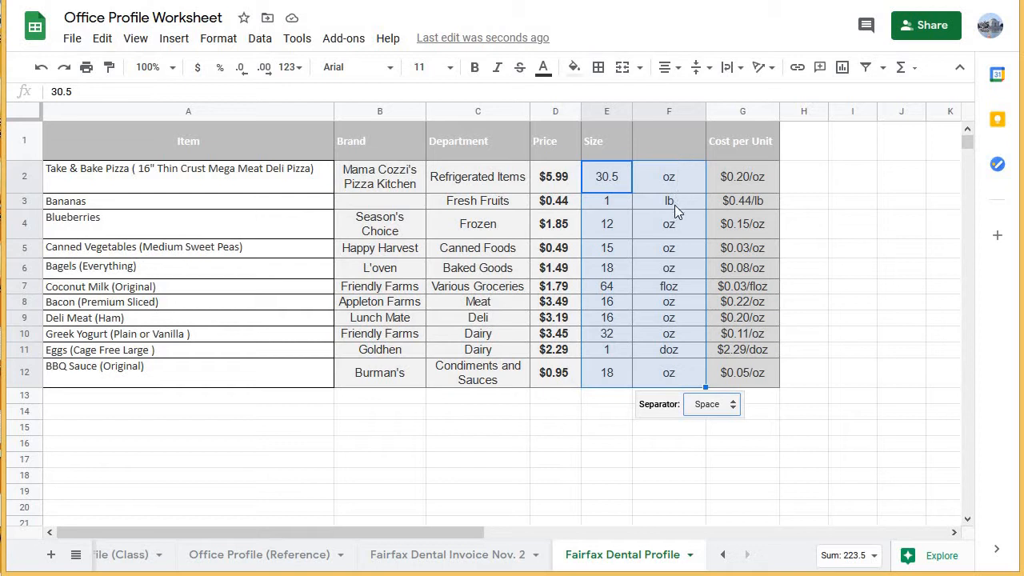
left_click(645, 457)
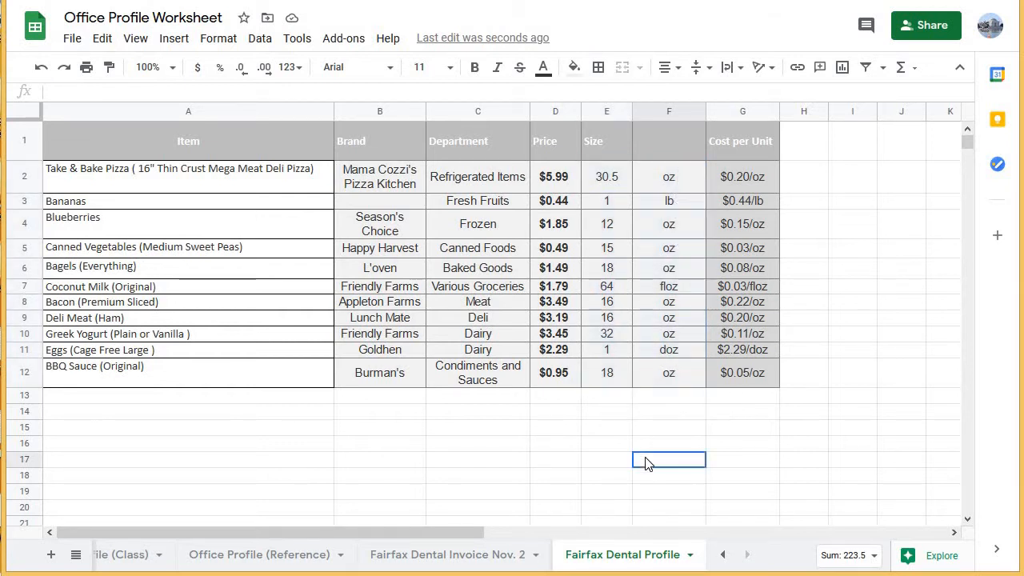
Insert one empty column to the right of the Cost per Unit column.
left_click(770, 116)
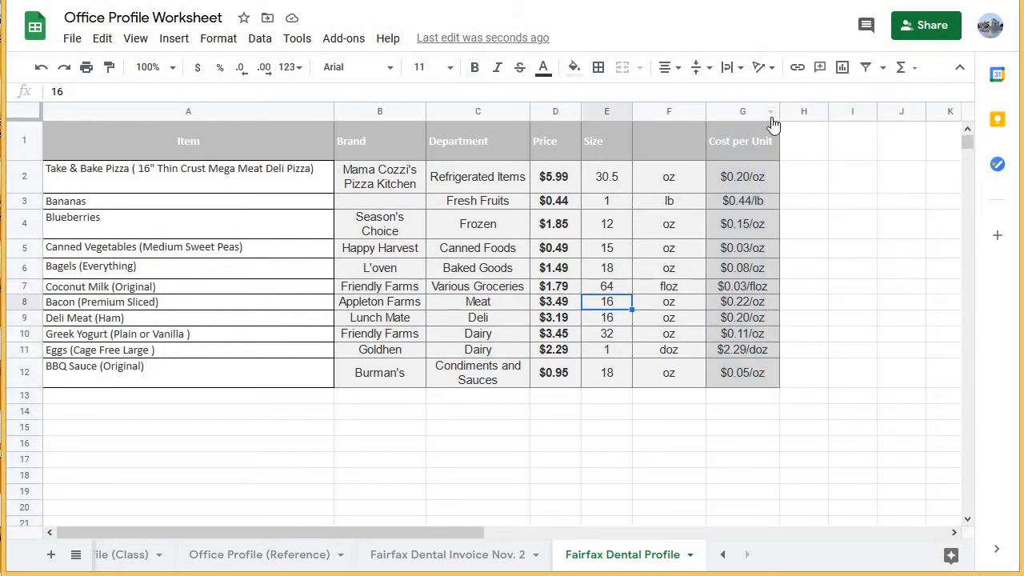
left_click(773, 116)
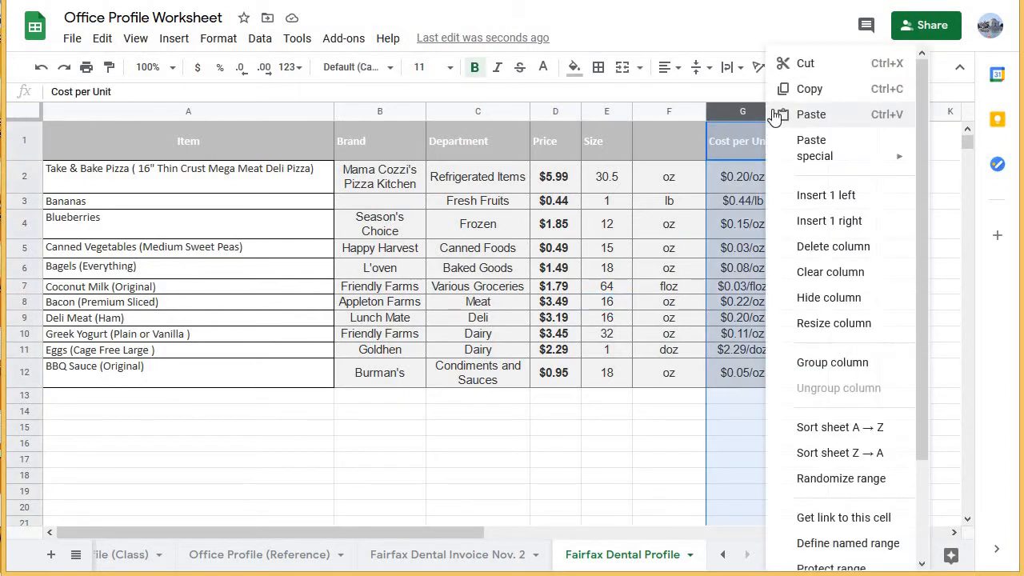
left_click(872, 222)
Apply a split of the whole Cost per Unit column into columns with a space as separator.
left_click_drag(740, 140, 772, 352)
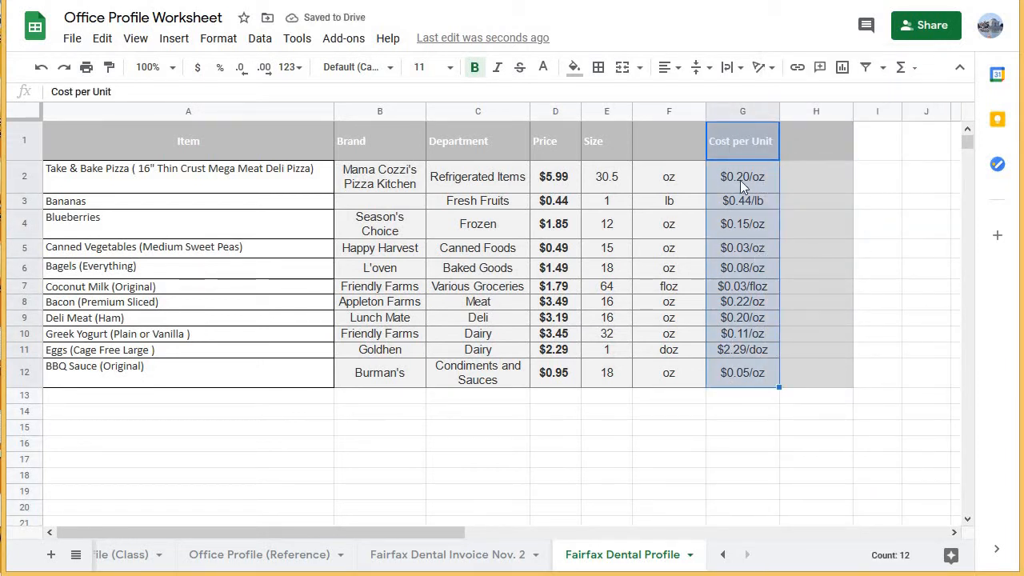
left_click(770, 112)
left_click(745, 114)
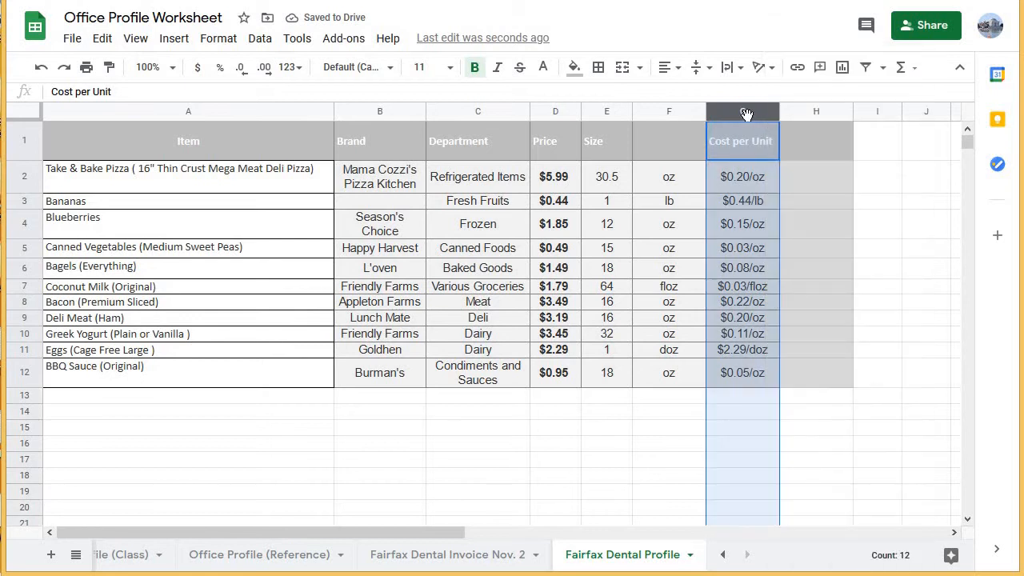
left_click(261, 39)
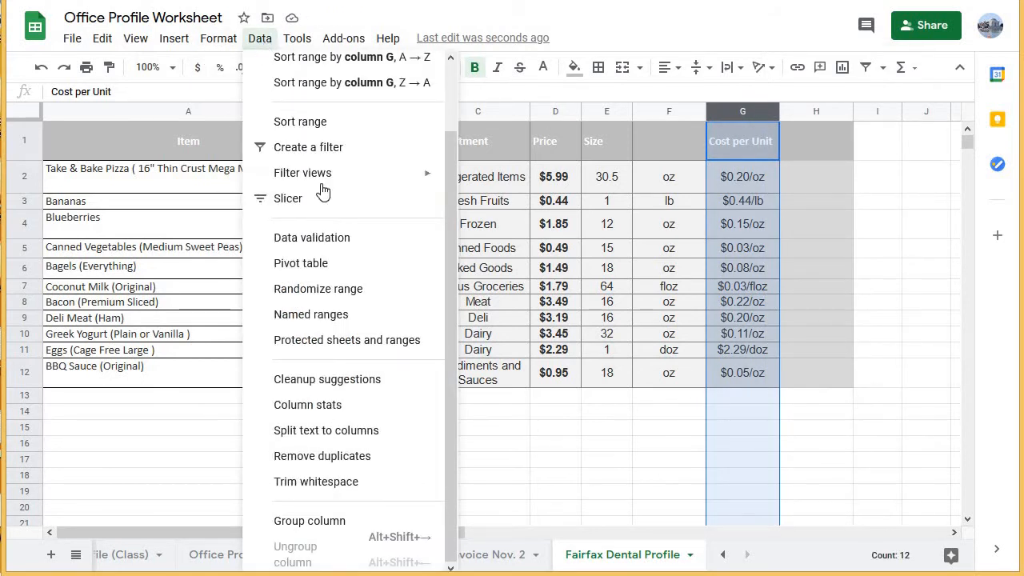
left_click(352, 439)
left_click(892, 504)
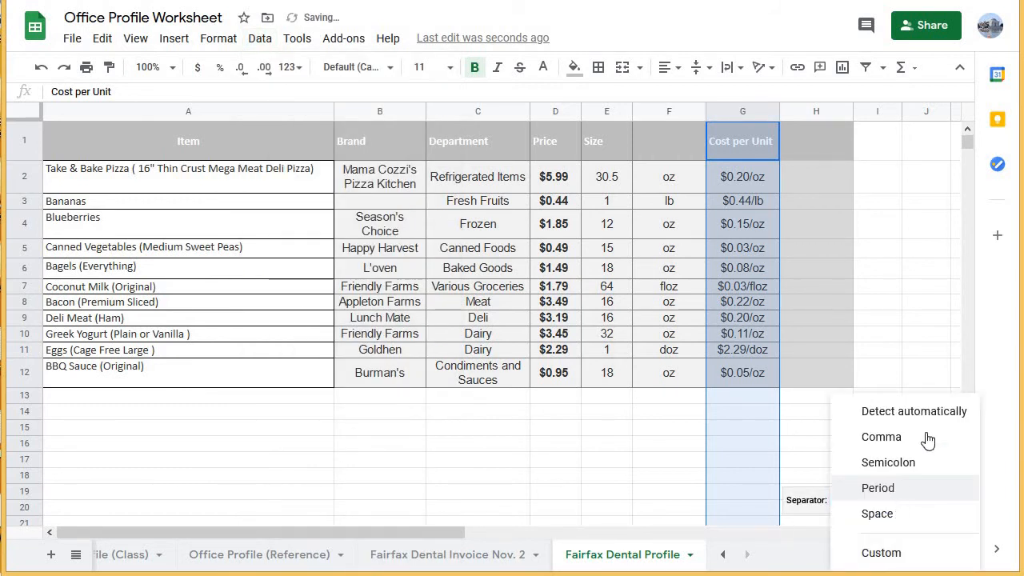
left_click(892, 514)
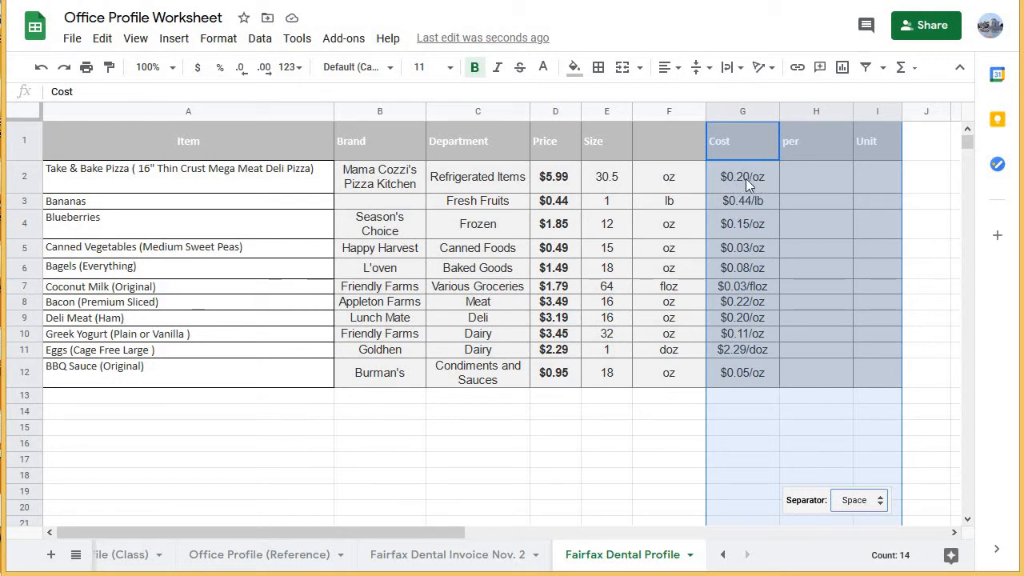
Change the split to a custom "/" separator so that each cost and its unit are in separate columns.
left_click(877, 507)
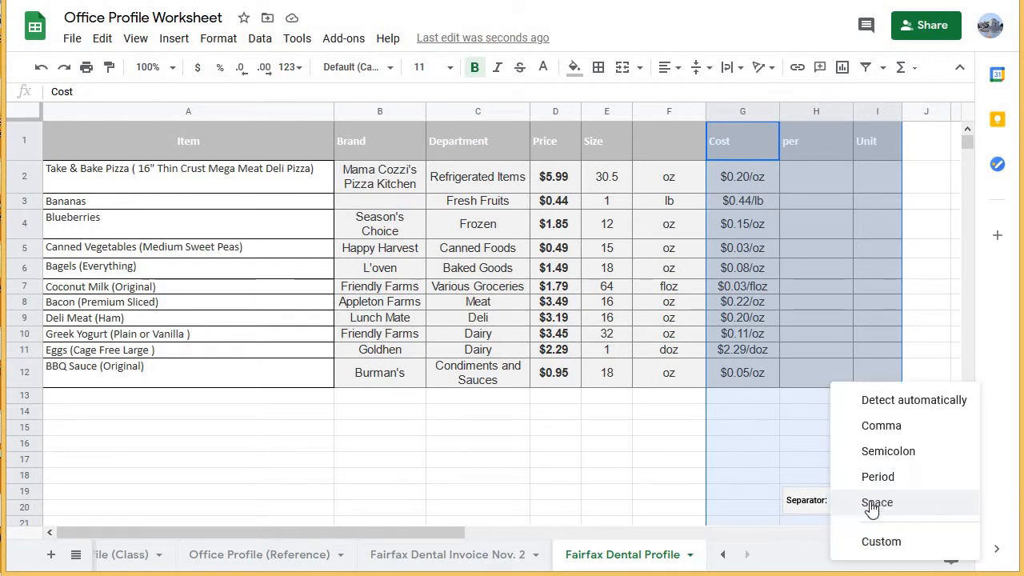
left_click(872, 541)
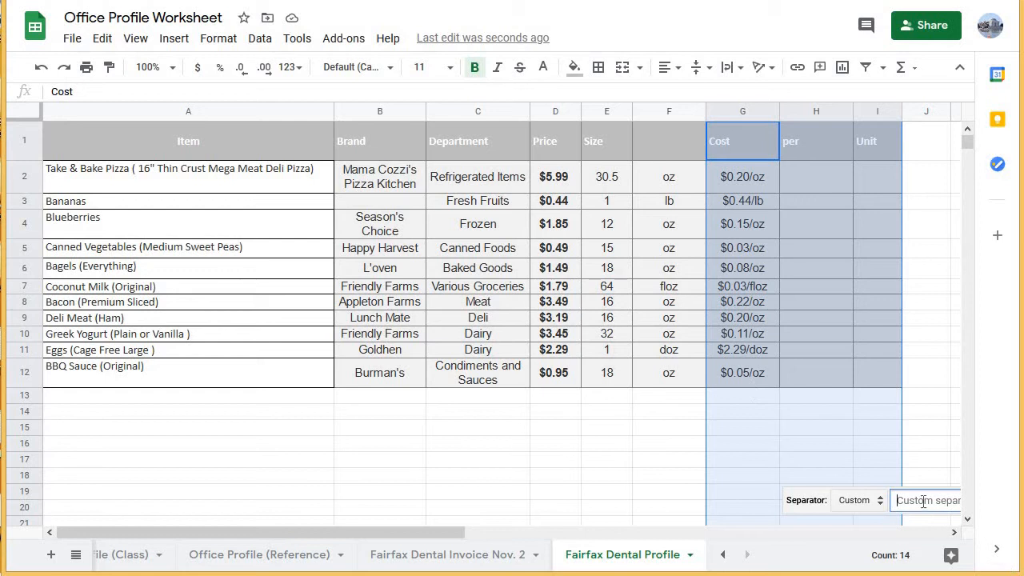
type("/")
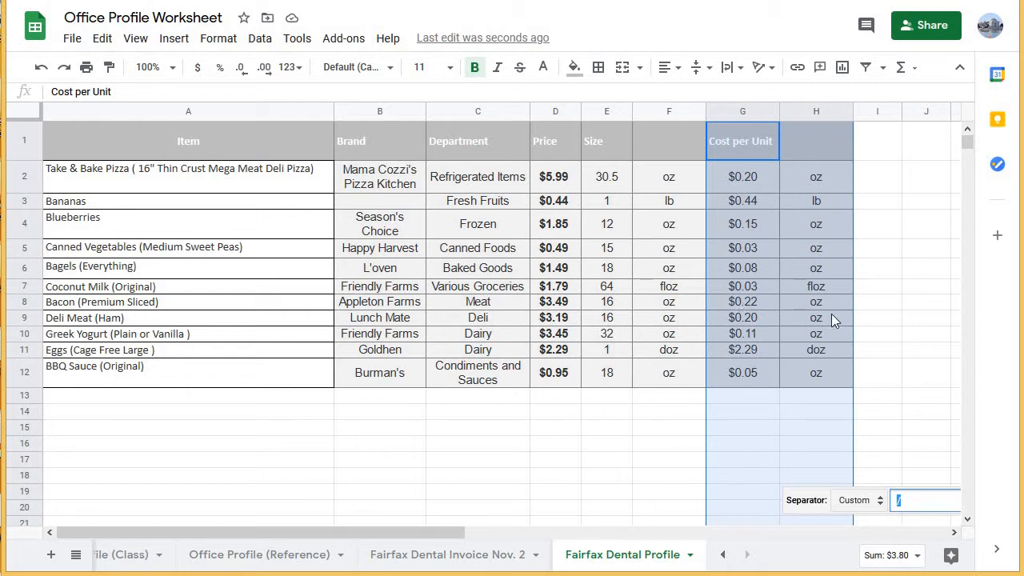
left_click(891, 236)
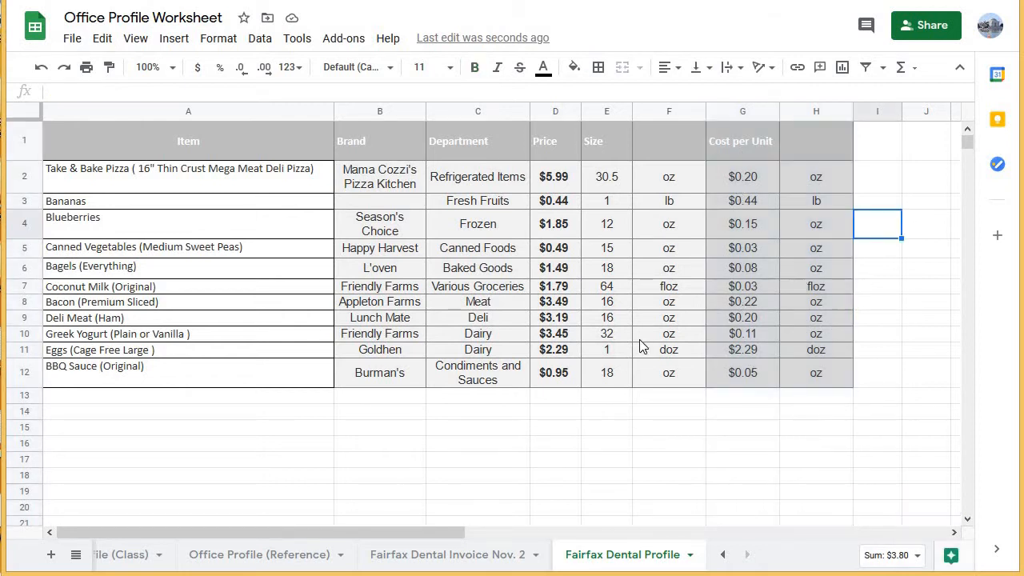
Label the new unit columns with the headers "Size (Unit)" in F1 and "Cost (Unit)" in H1.
left_click(664, 147)
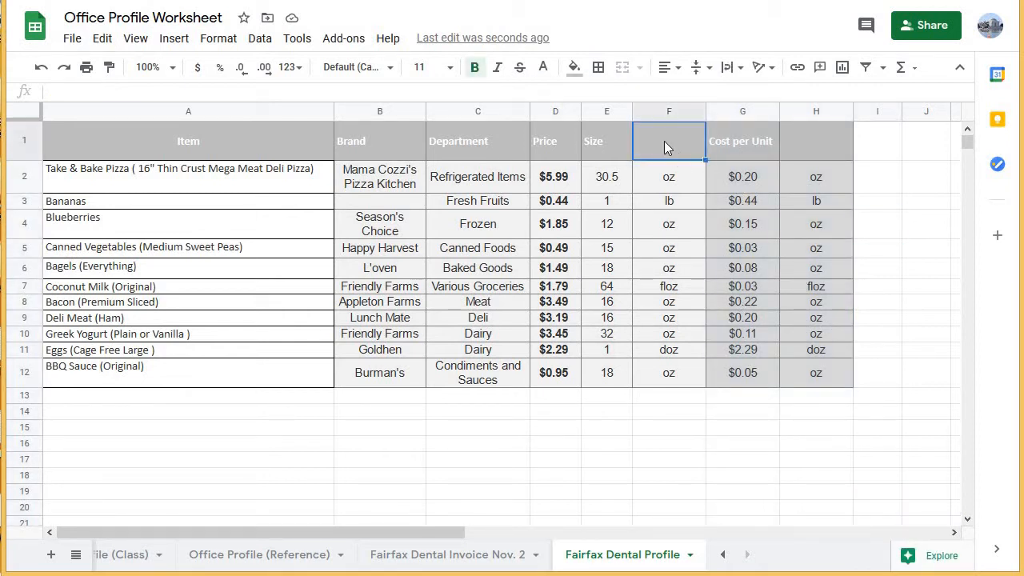
type("Size (Unit")
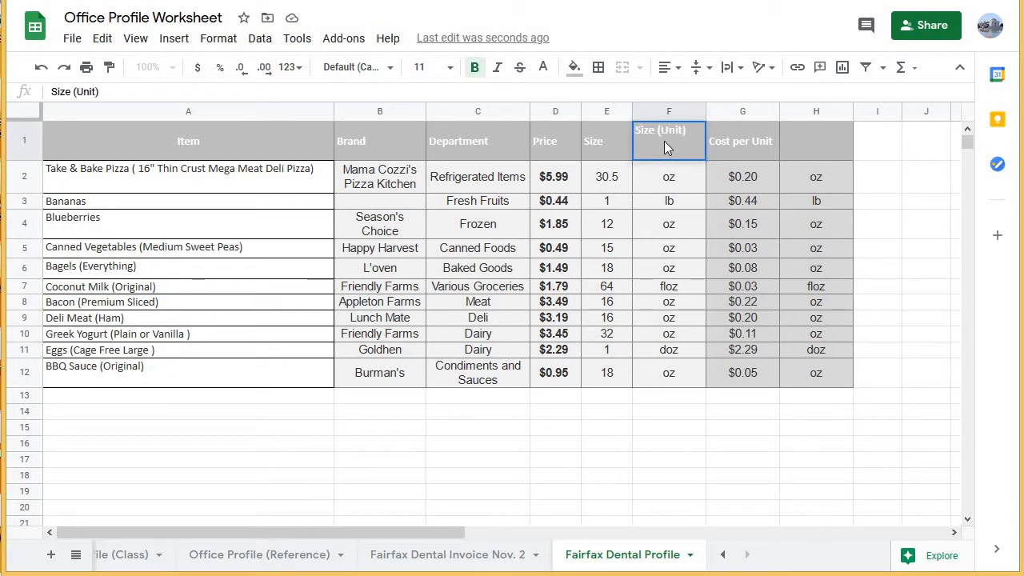
key("Tab")
key("Tab")
type("Cost ")
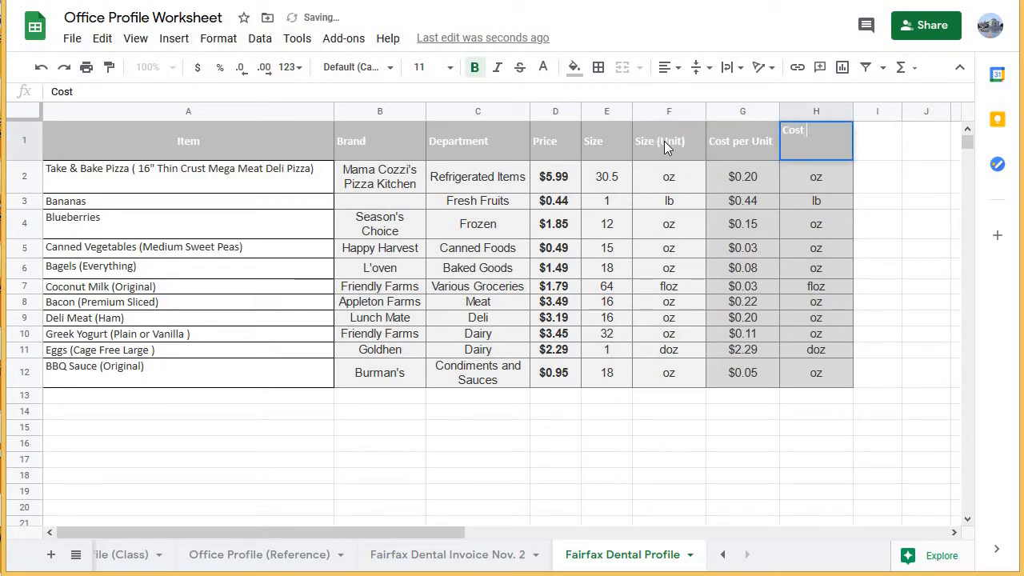
type("(Unit")
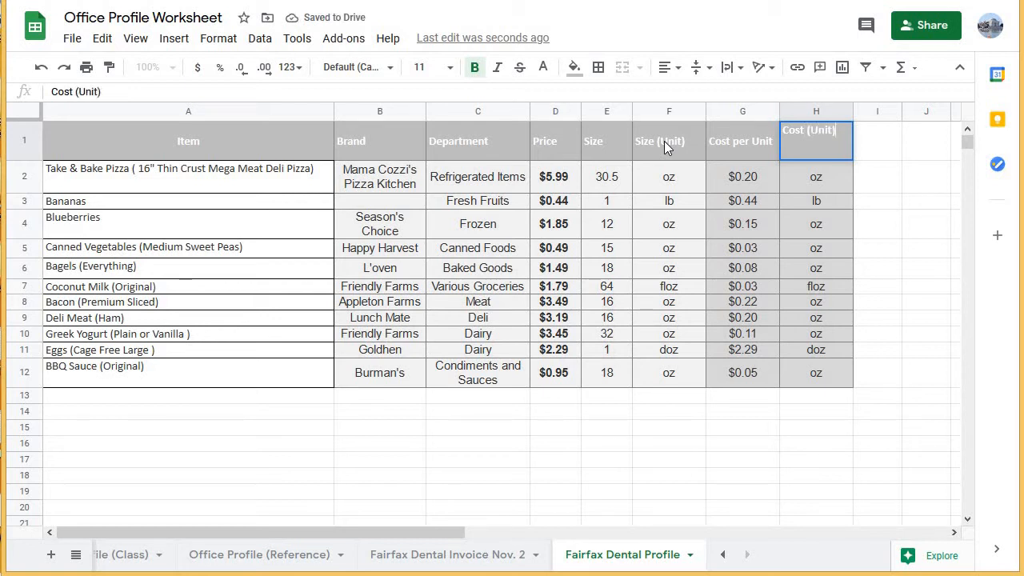
type(")")
key("Tab")
Add a "Total Cost" header in cell I1, beside the Cost (Unit) column.
double_click(878, 149)
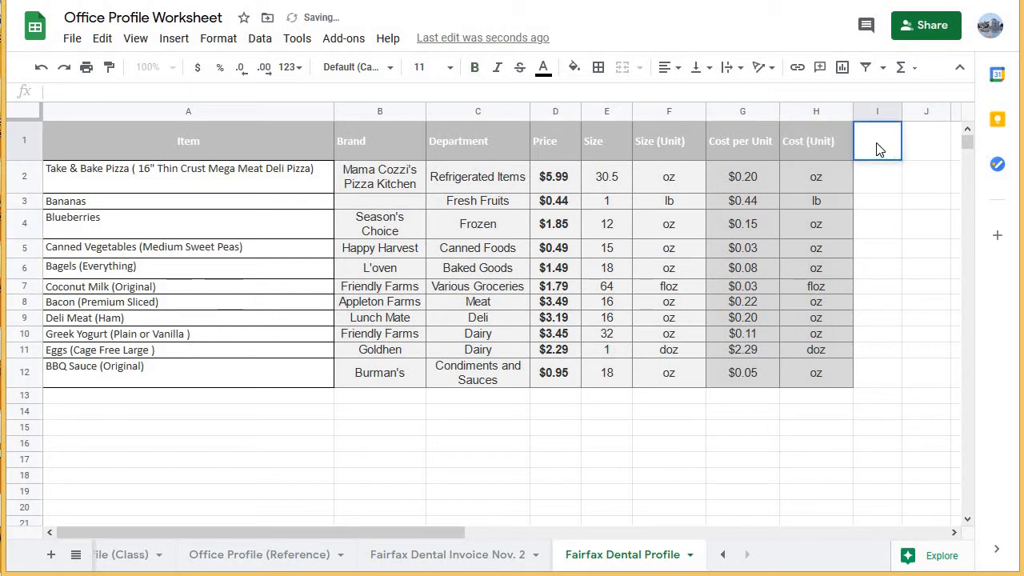
type("Total Cost")
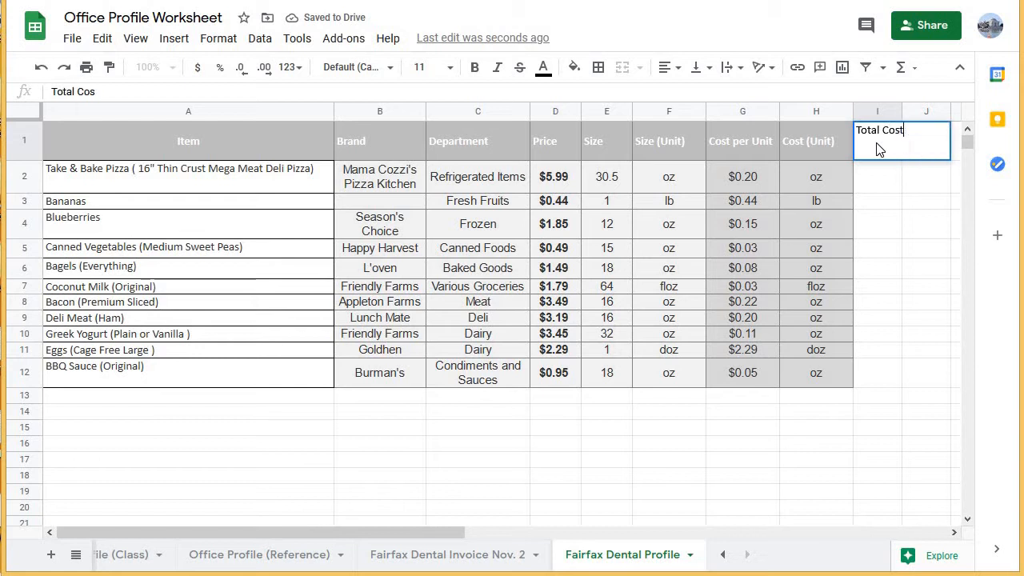
key("Return")
left_click(876, 144)
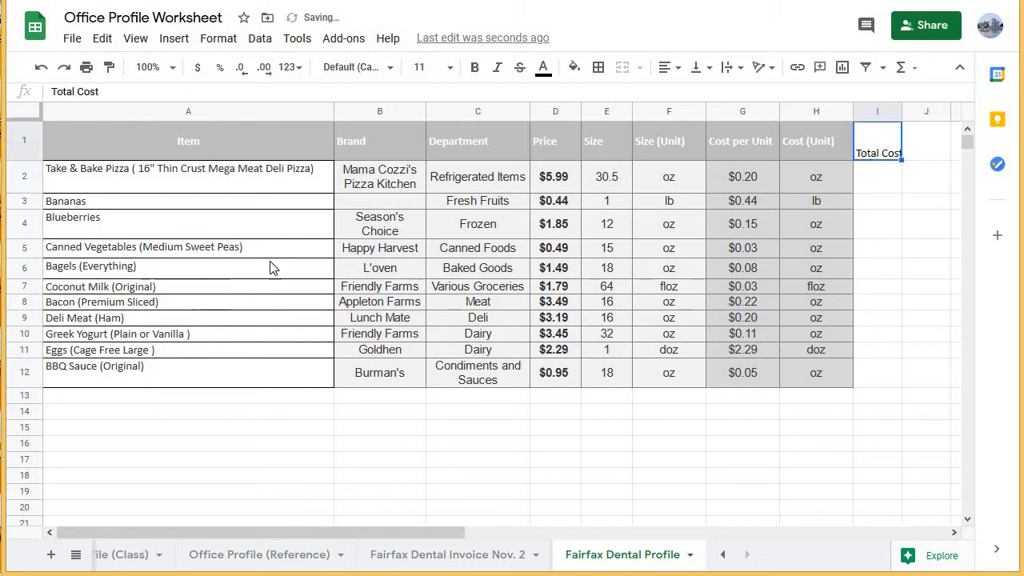
left_click(879, 175)
left_click(610, 182)
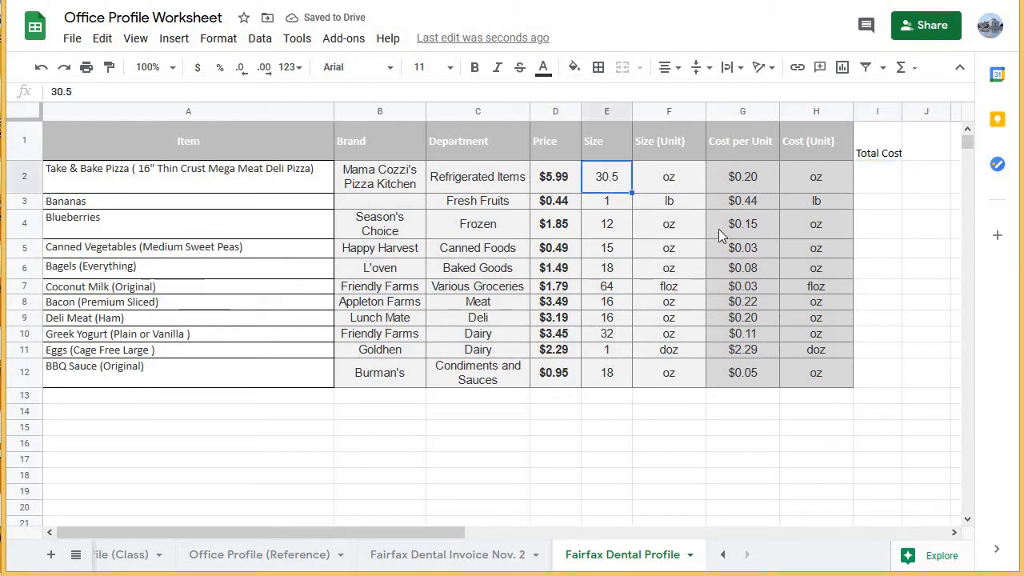
Calculate the pizza's Total Cost in I2 by multiplying Size by Cost per Unit with the formula =E2*G2.
left_click(760, 182)
left_click(883, 180)
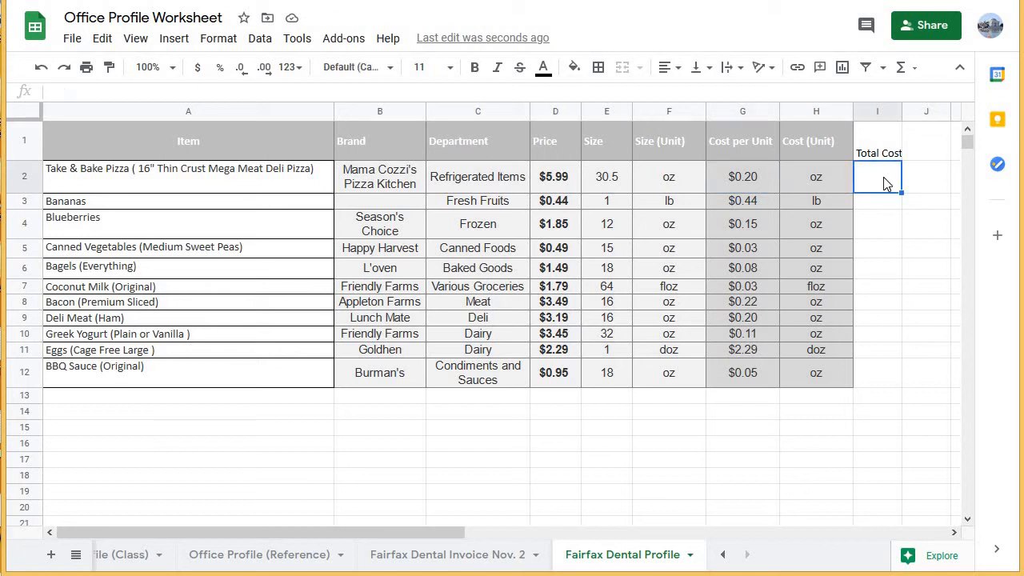
type("=")
left_click(620, 179)
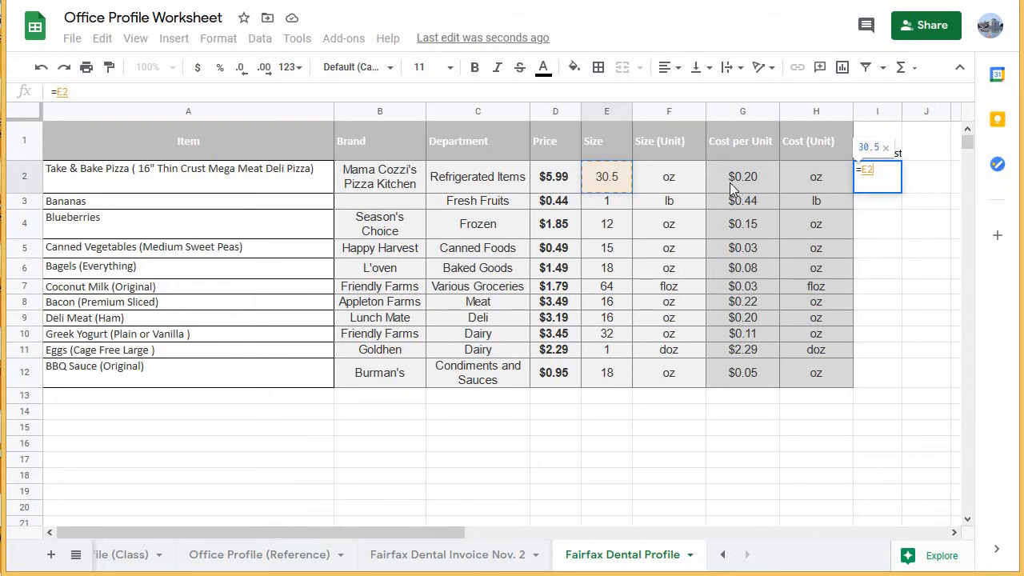
key("alt+Tab")
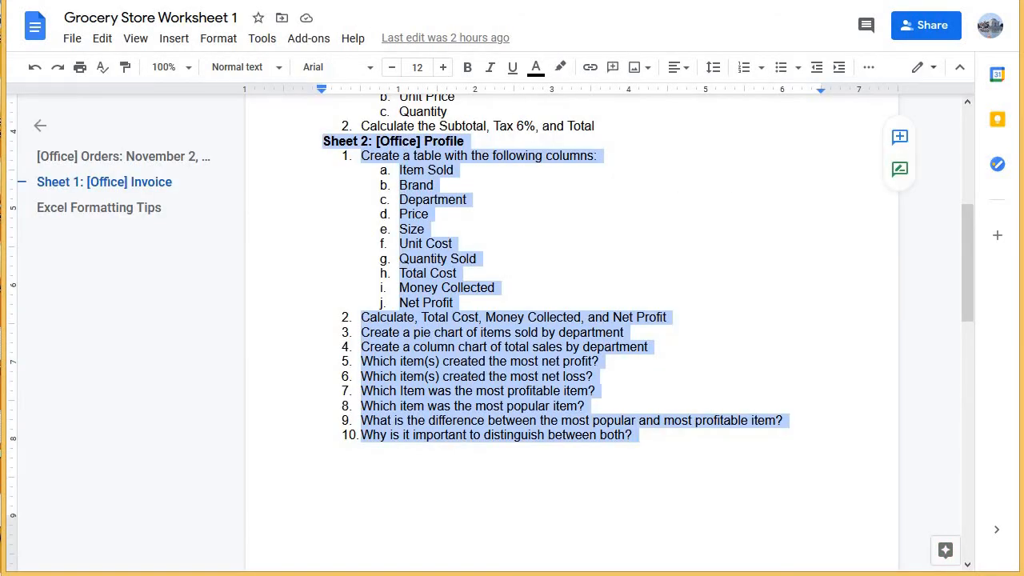
key("alt+Tab")
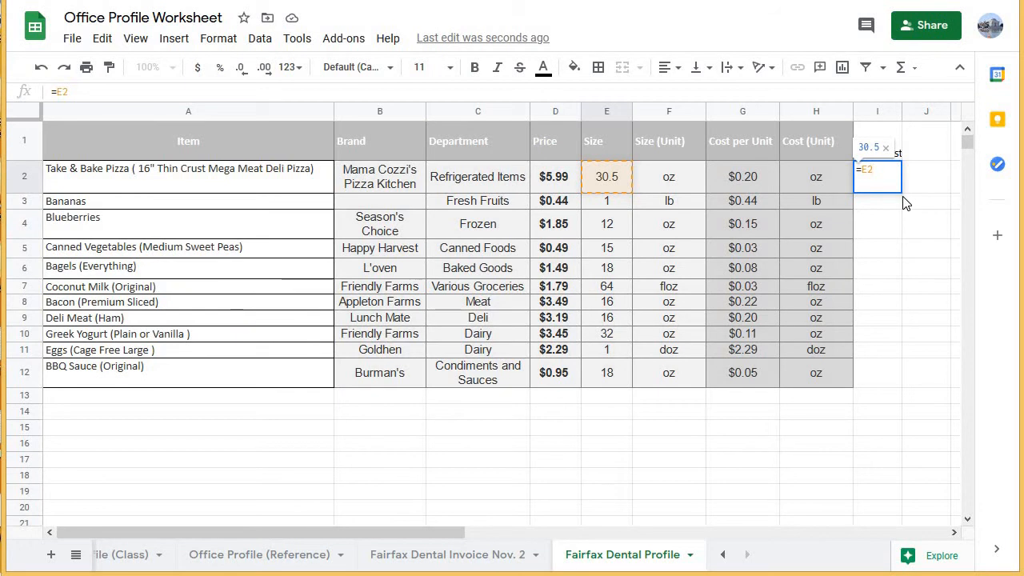
type("*")
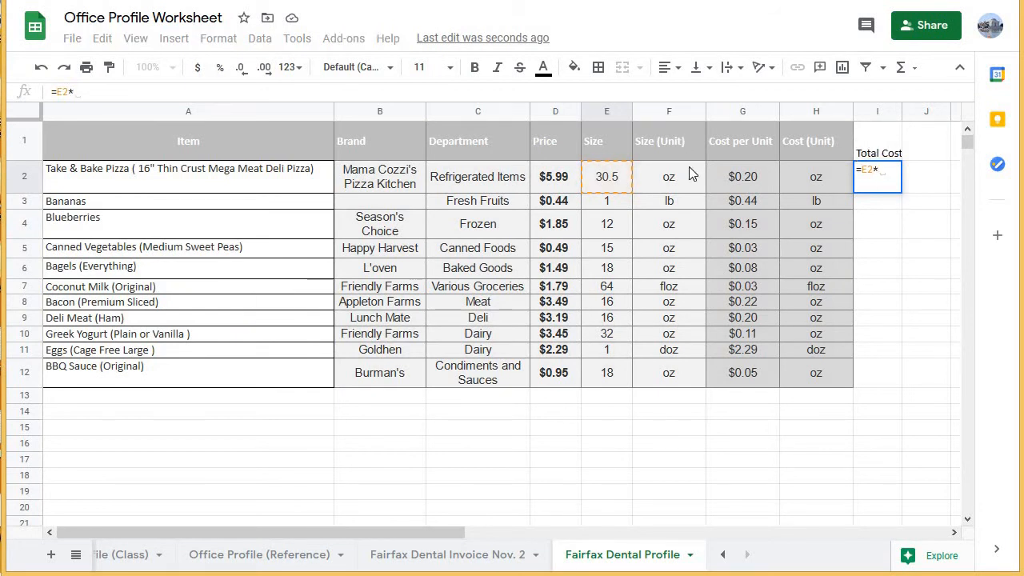
left_click(731, 181)
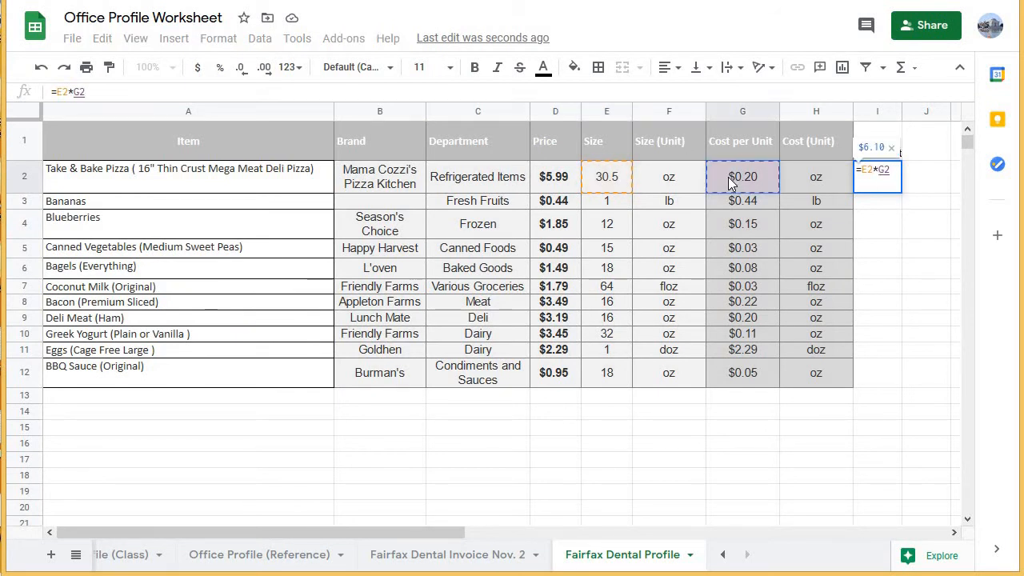
key("Return")
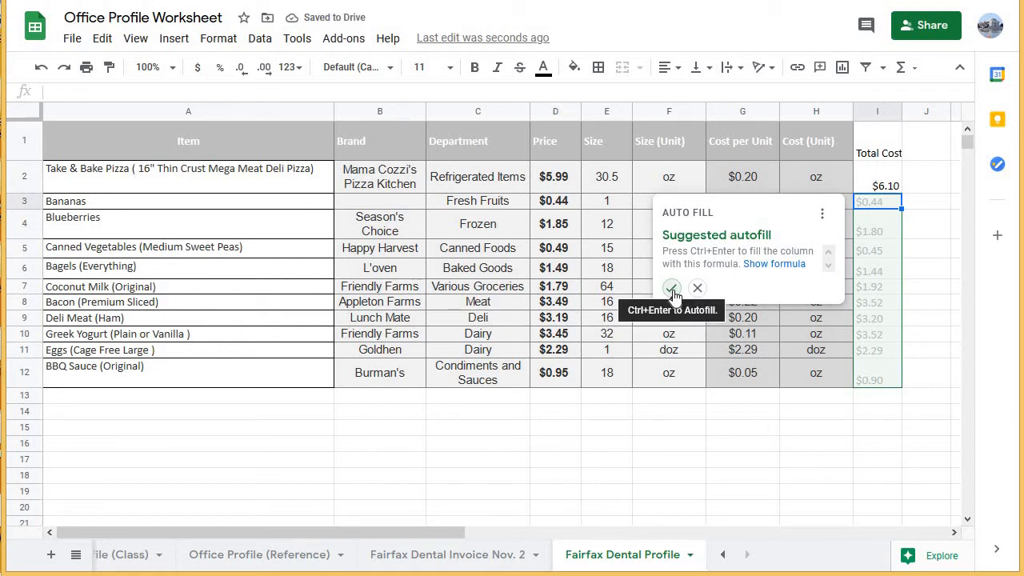
Fill the Total Cost formula from I2 down to I12 for all the remaining items.
left_click(889, 183)
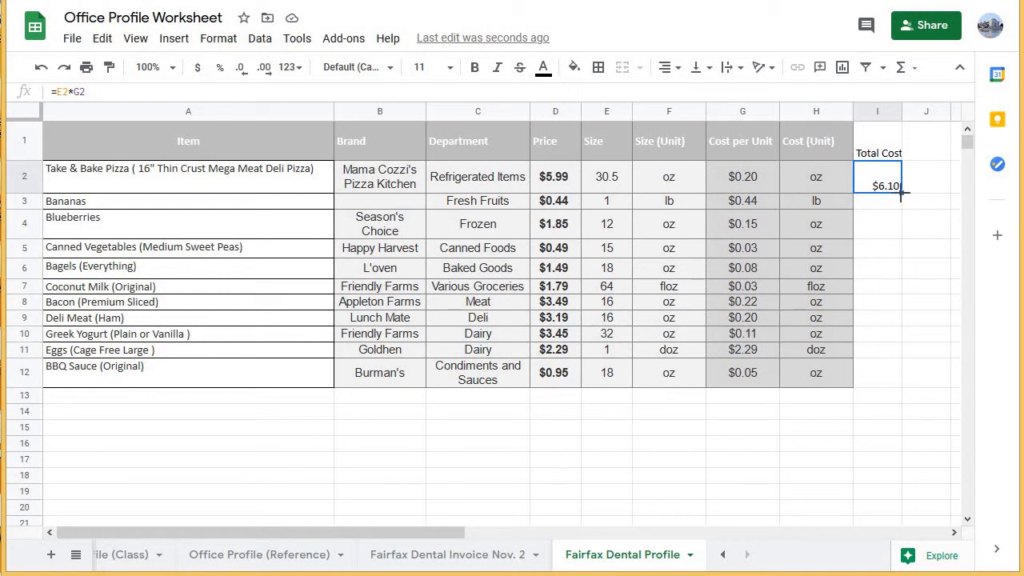
left_click_drag(901, 192, 906, 247)
left_click_drag(898, 370, 893, 372)
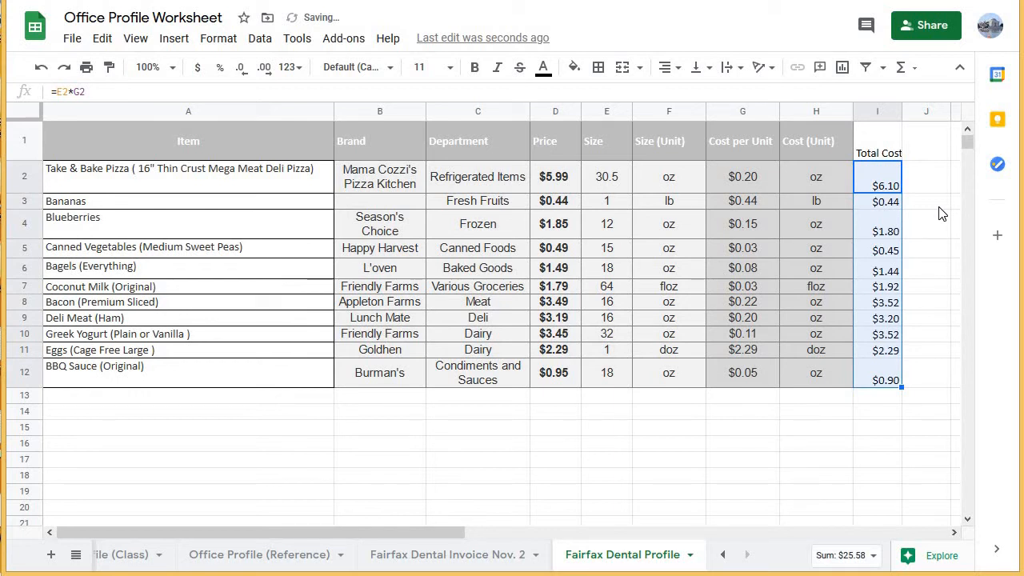
Check the copied Total Cost formulas for Blueberries, Coconut Milk and Deli Meat in column I.
double_click(886, 226)
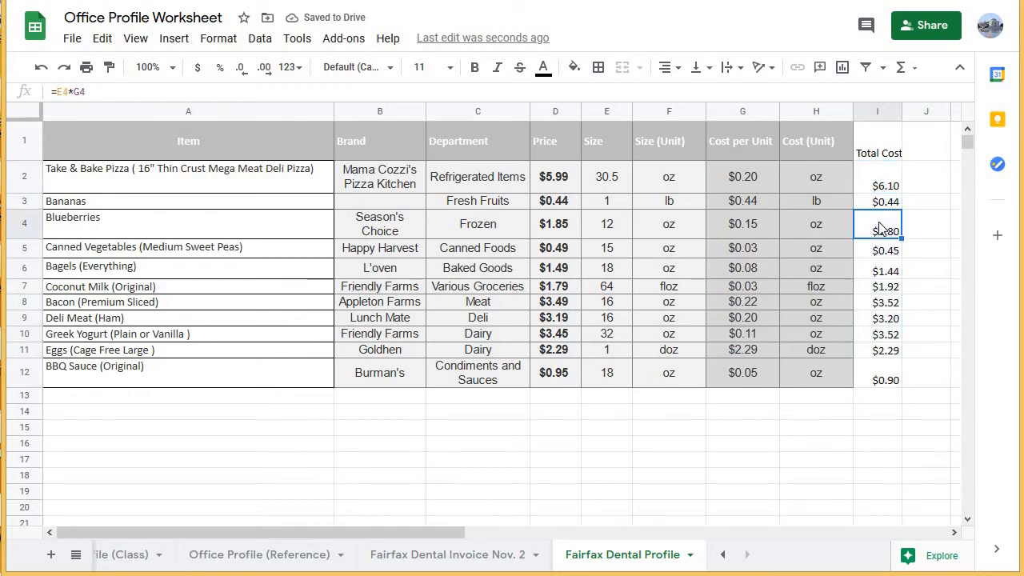
key("Return")
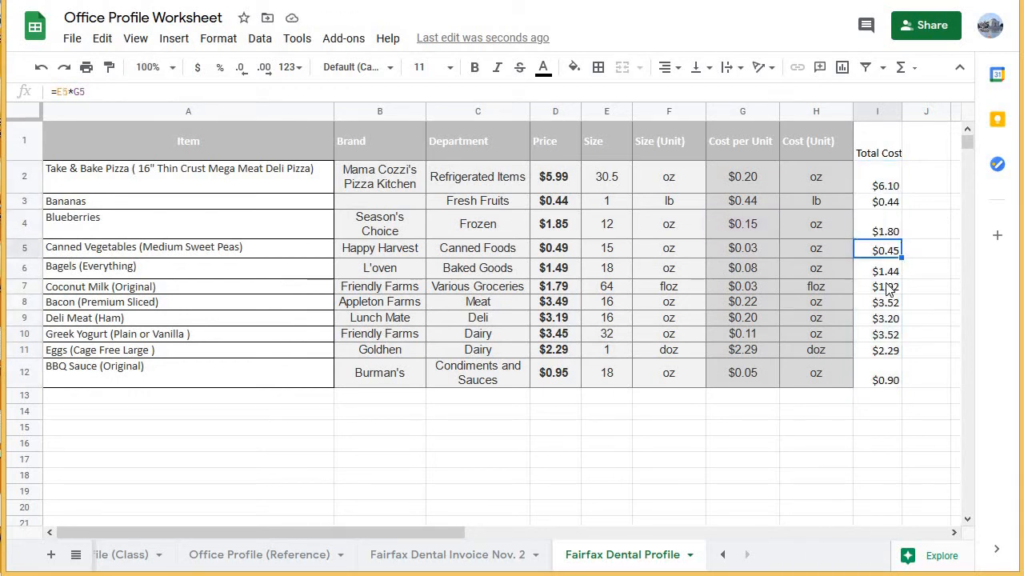
double_click(890, 286)
key("Return")
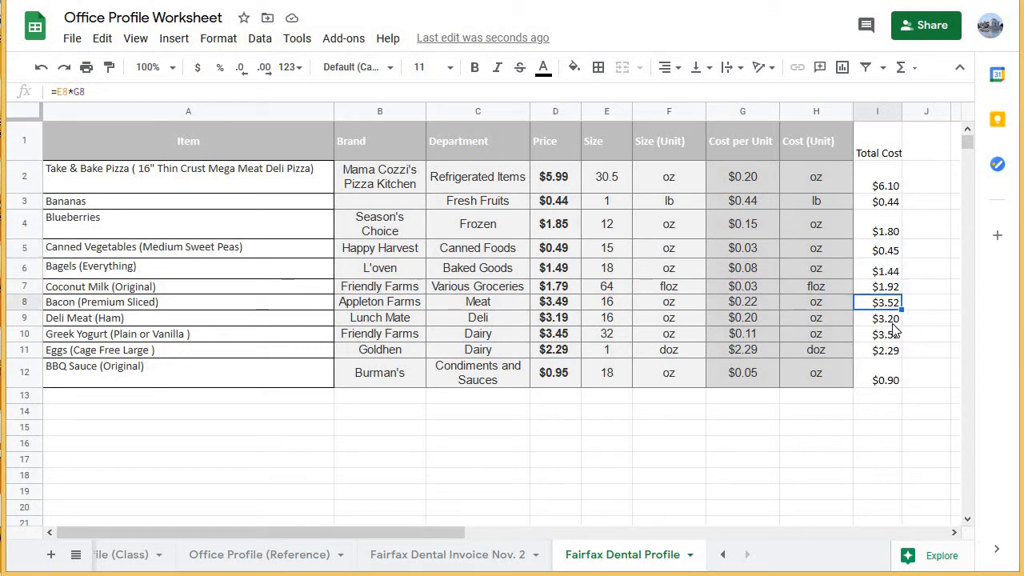
double_click(891, 319)
key("Return")
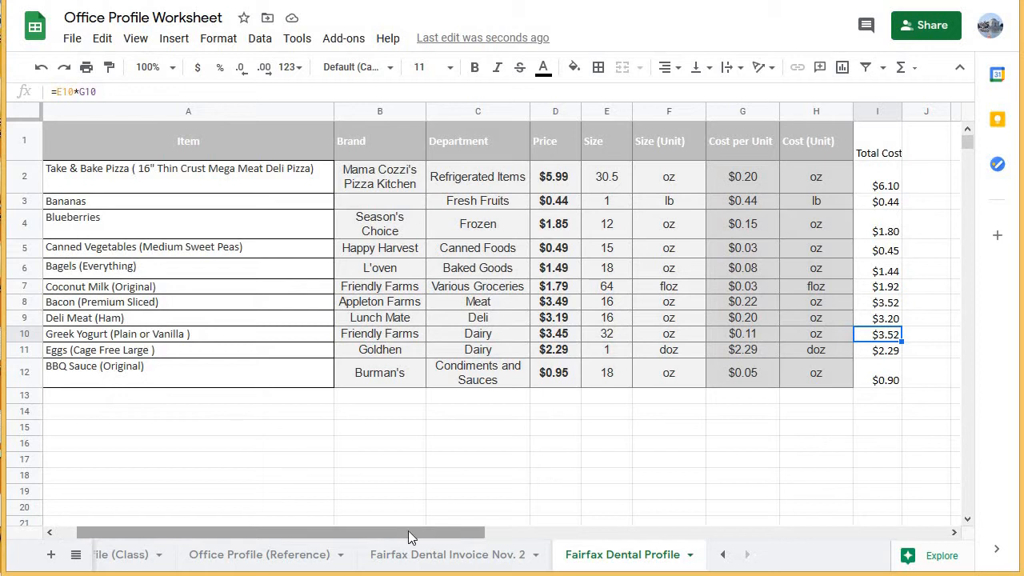
Compare the profile's item list with the items and quantities on the Fairfax Dental Invoice Nov. 2 sheet.
left_click_drag(156, 185, 322, 377)
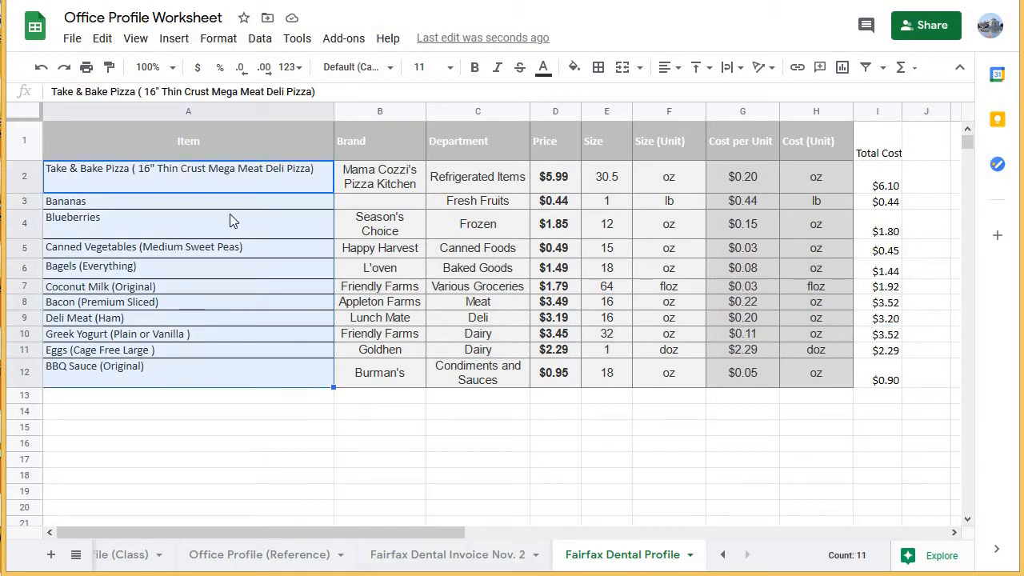
left_click(446, 564)
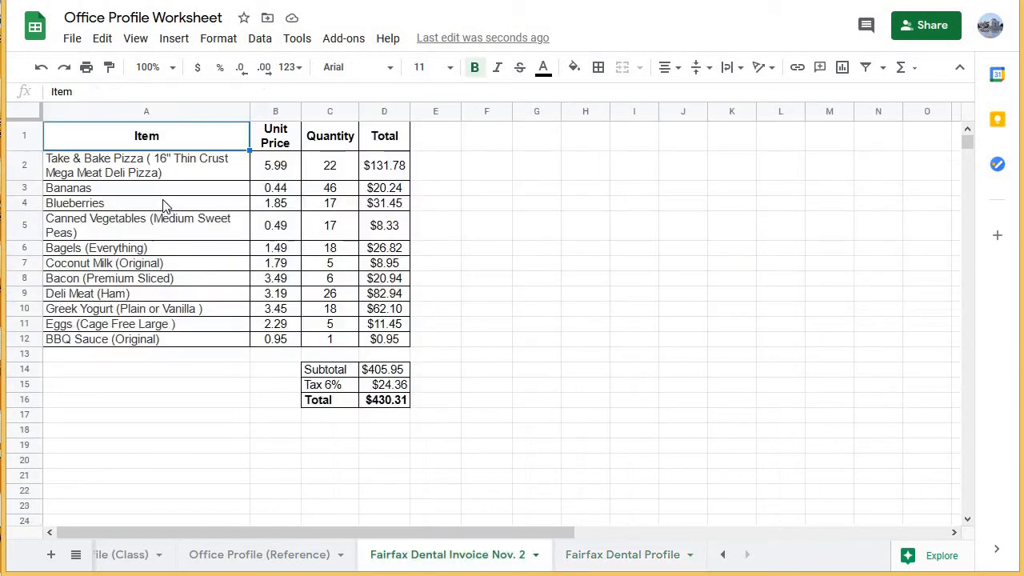
left_click_drag(361, 268, 404, 343)
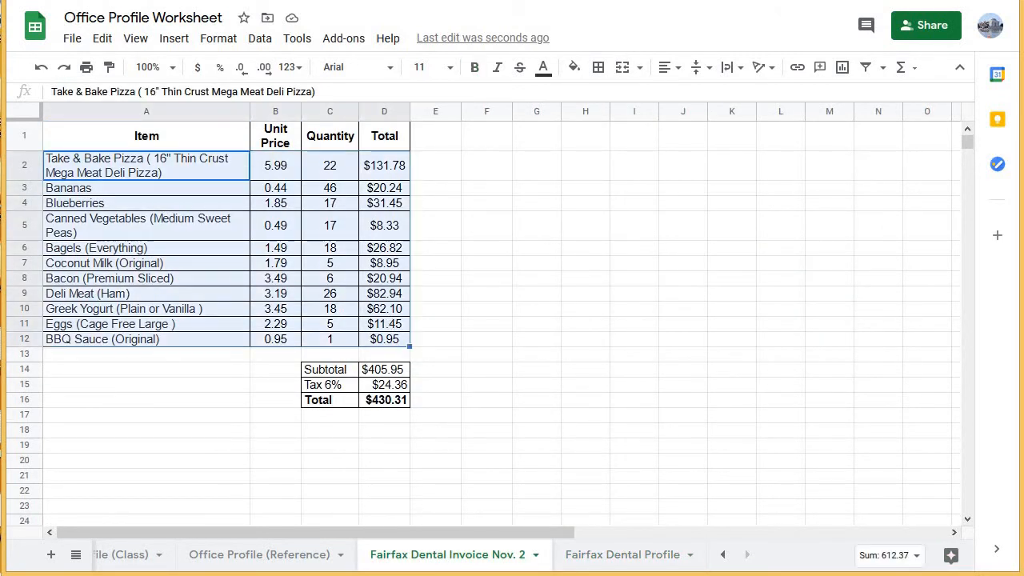
left_click(209, 165)
left_click_drag(336, 137, 327, 328)
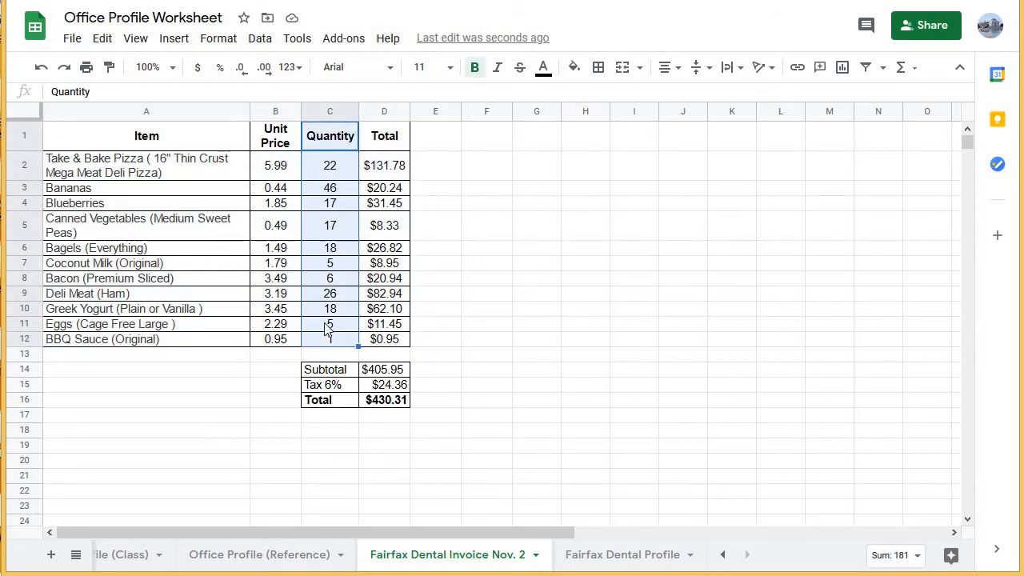
left_click(640, 554)
left_click_drag(118, 177, 237, 389)
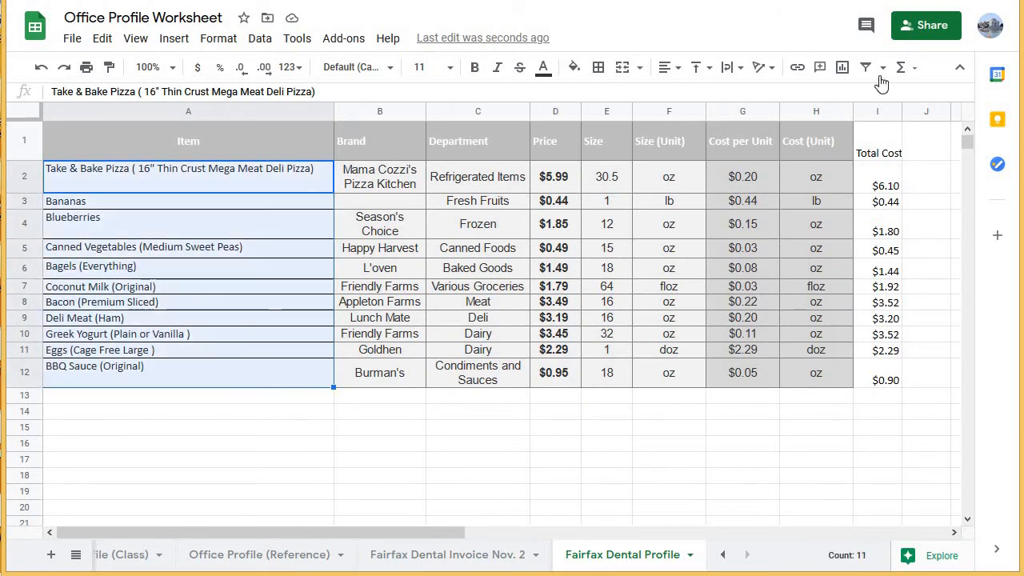
Add a "Quantity" header in cell J1, beside the Total Cost column.
left_click(931, 145)
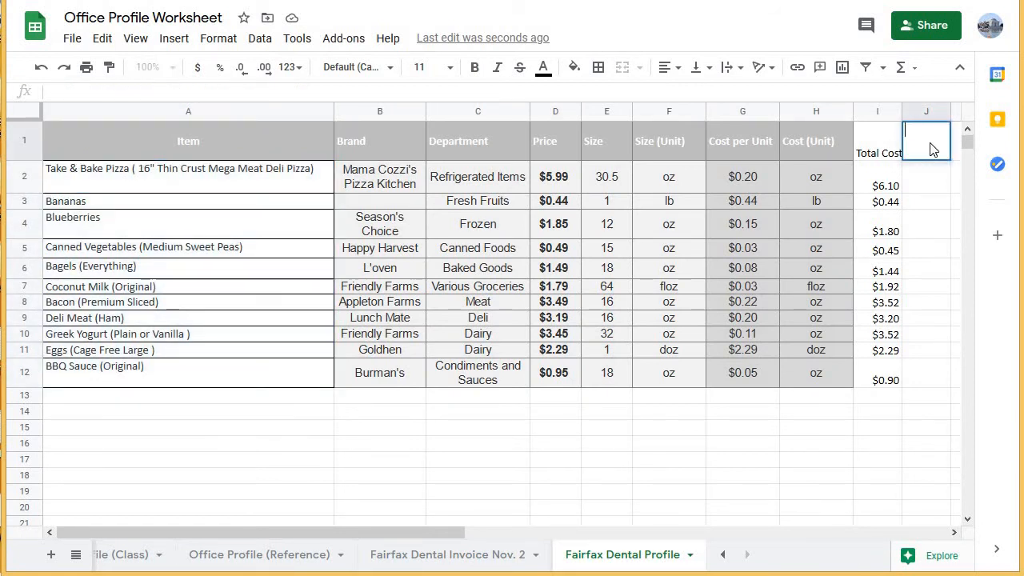
type("Quanit")
key("BackSpace")
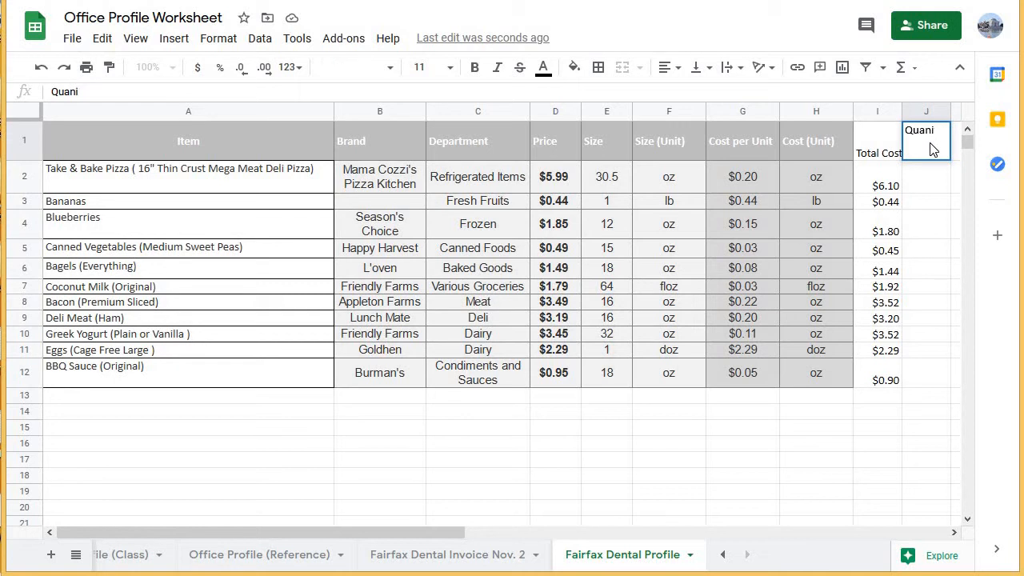
type("tity")
key("Return")
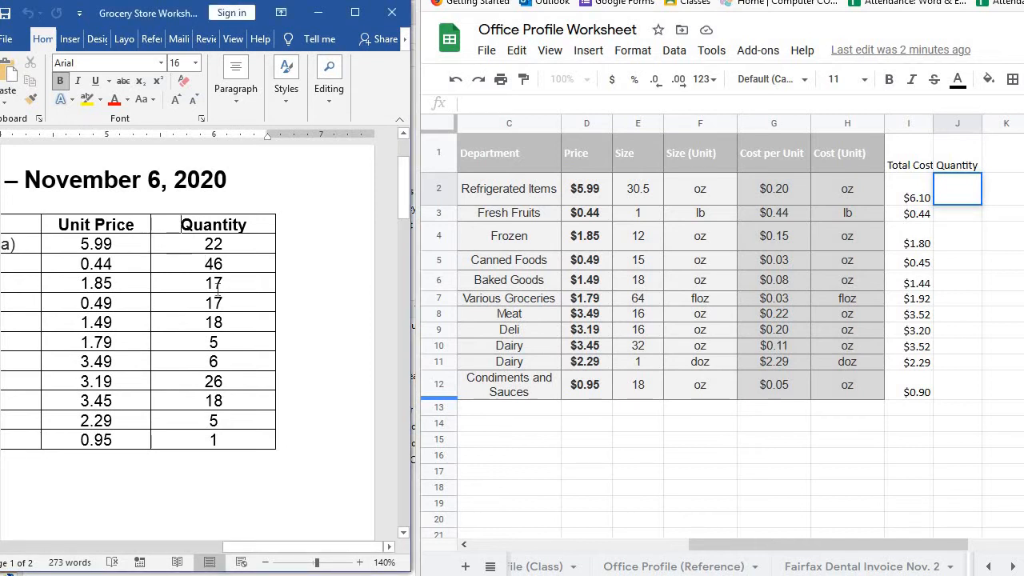
Enter the pizza's quantity of 22 in J2, taken from the Quantity column of the Word order table.
left_click(168, 232)
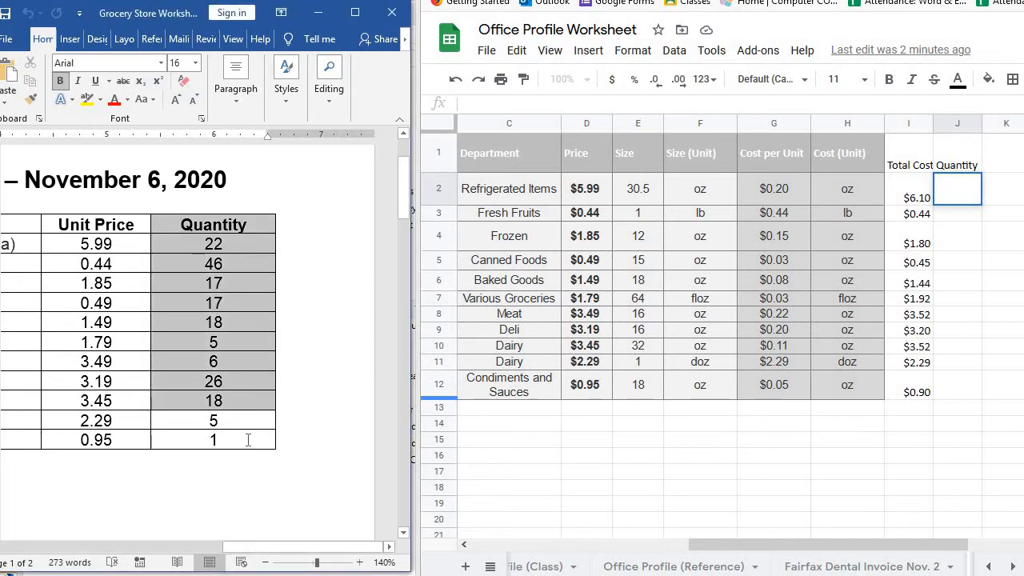
left_click(176, 220)
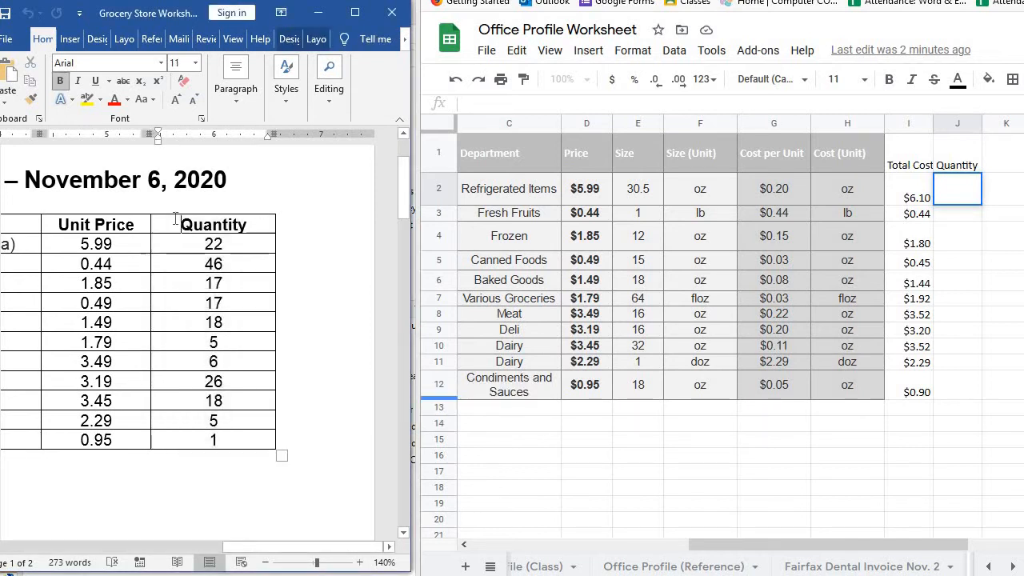
left_click(961, 192)
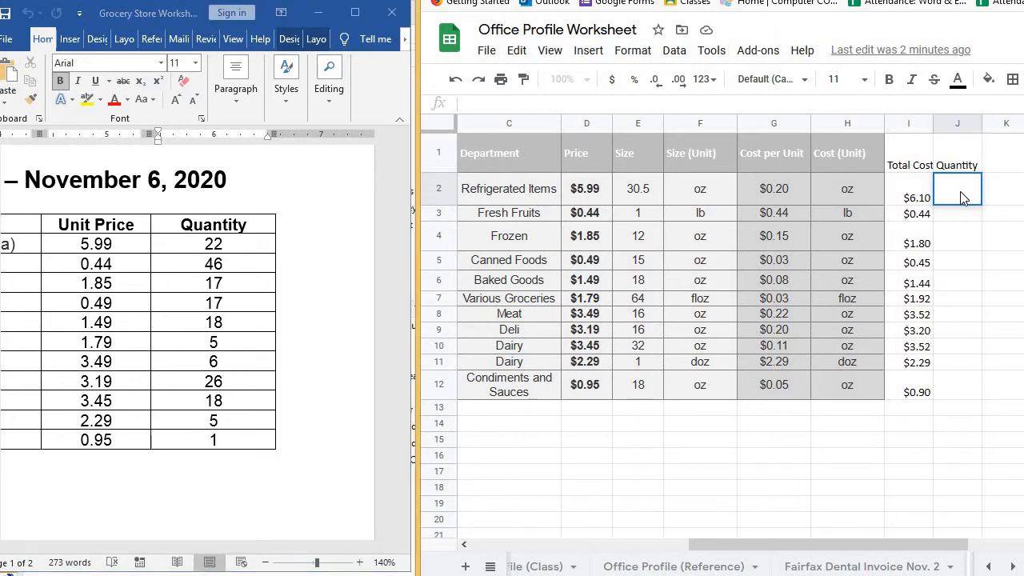
double_click(951, 186)
type("22")
key("Return")
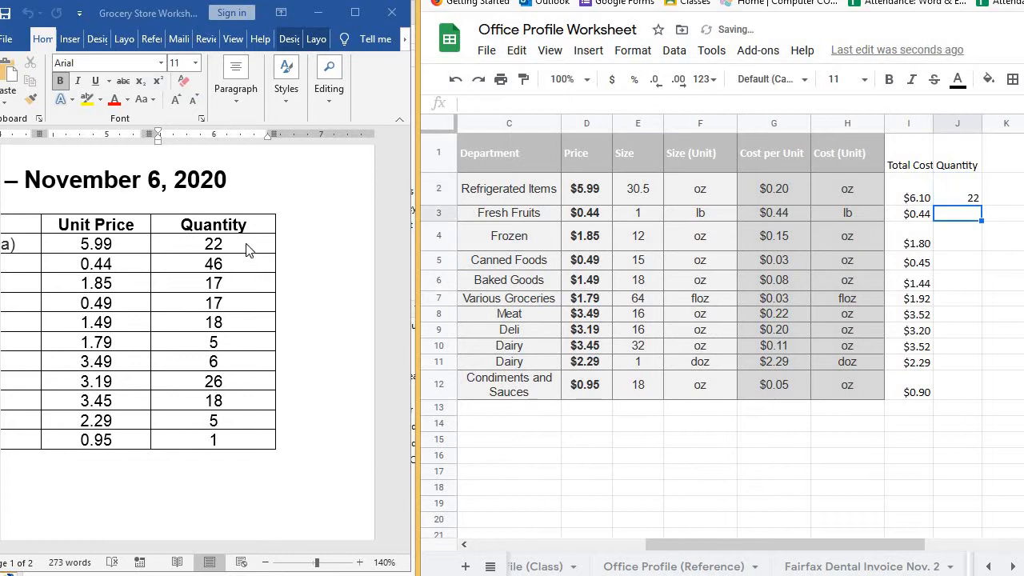
Check the item order against the Word order table and enter the Bananas quantity of 46 in J3.
left_click(228, 230)
left_click_drag(234, 240, 252, 441)
left_click_drag(803, 552, 500, 547)
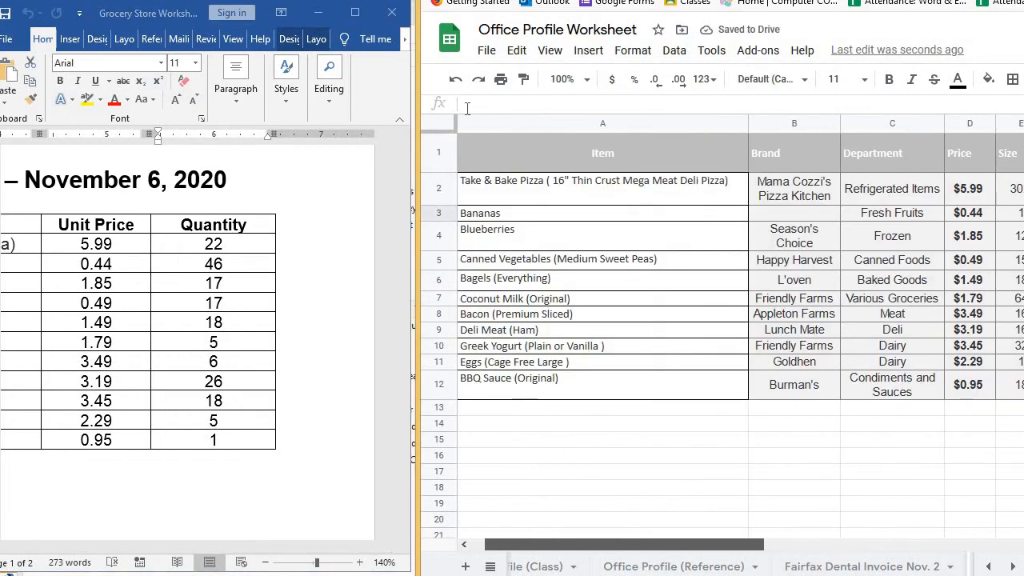
left_click_drag(520, 184, 550, 385)
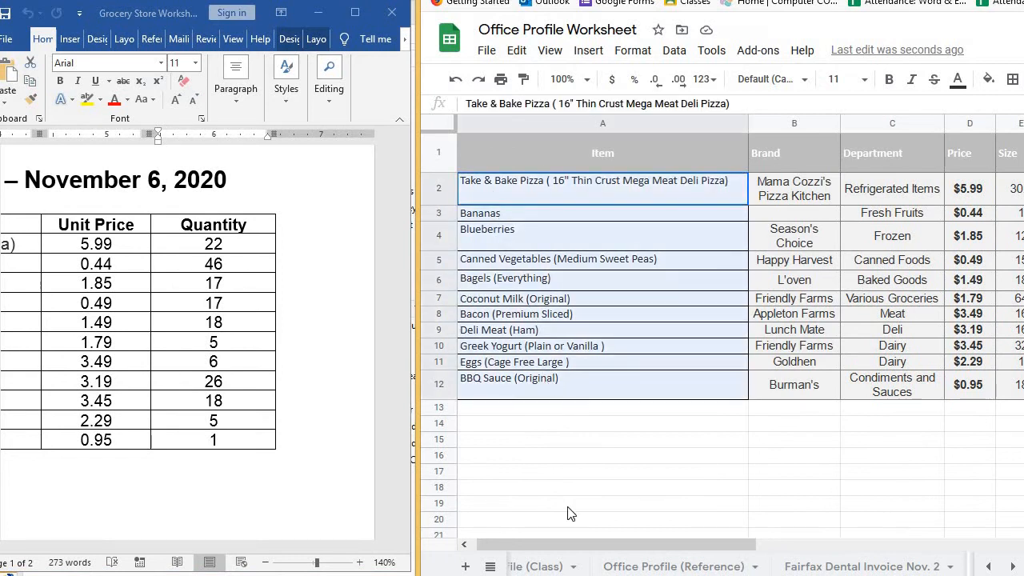
scroll(800, 480, "right", 5)
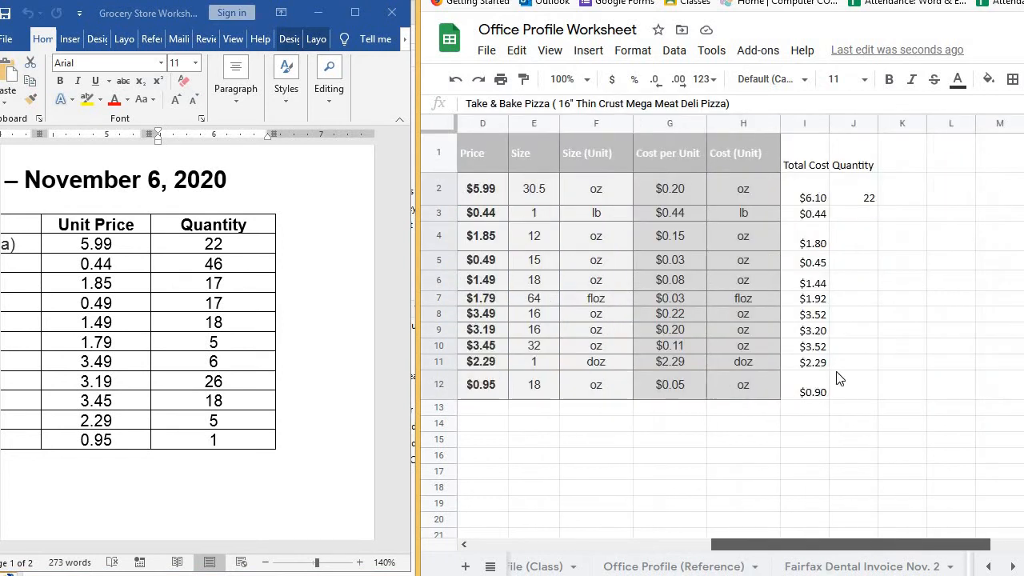
left_click(846, 220)
type("46")
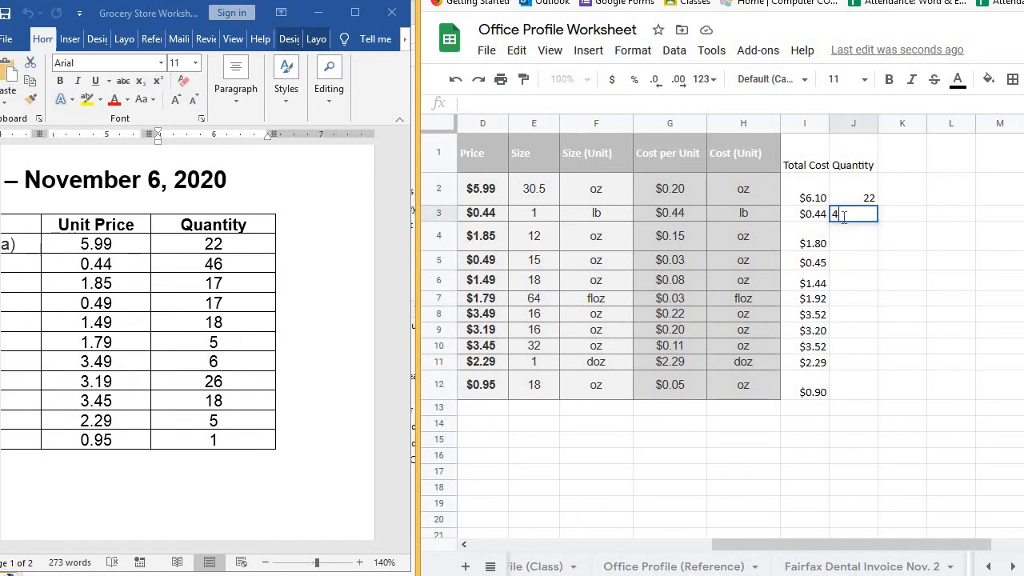
key("Return")
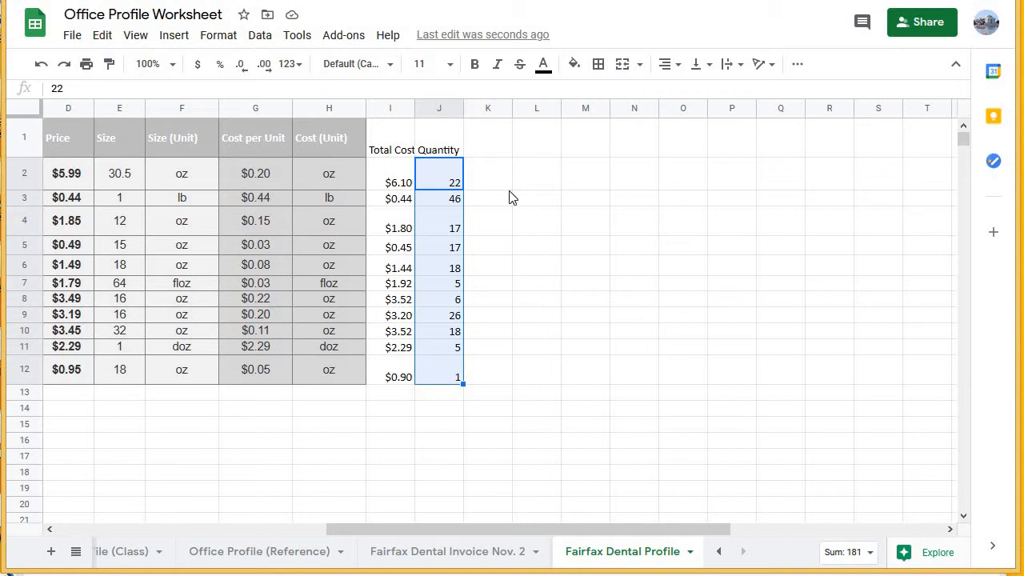
Review the Total Cost and Quantity columns, including the I2 formula and the size and unit cost it uses.
left_click(445, 181)
left_click_drag(520, 532, 448, 523)
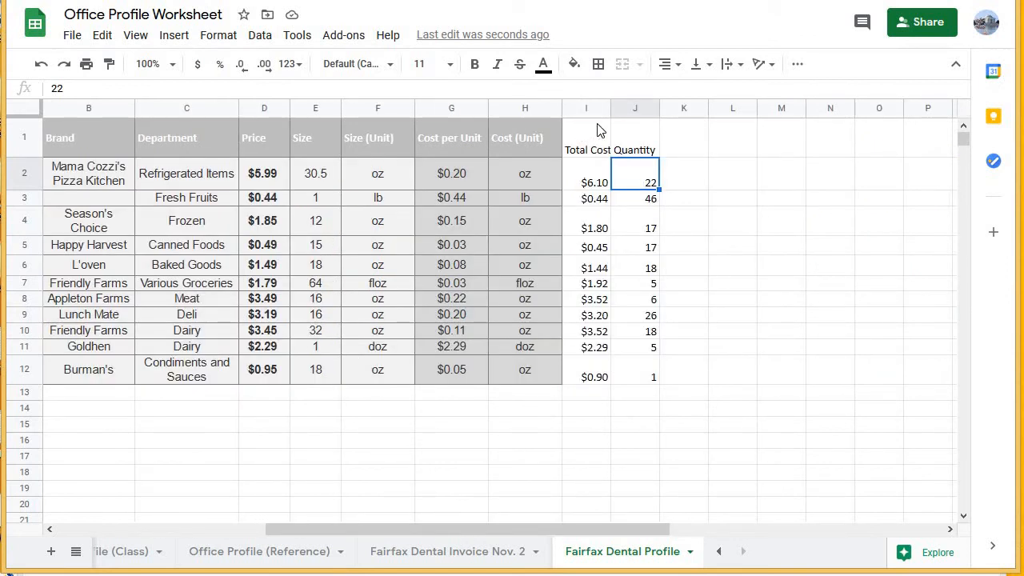
left_click(578, 141)
left_click(688, 147)
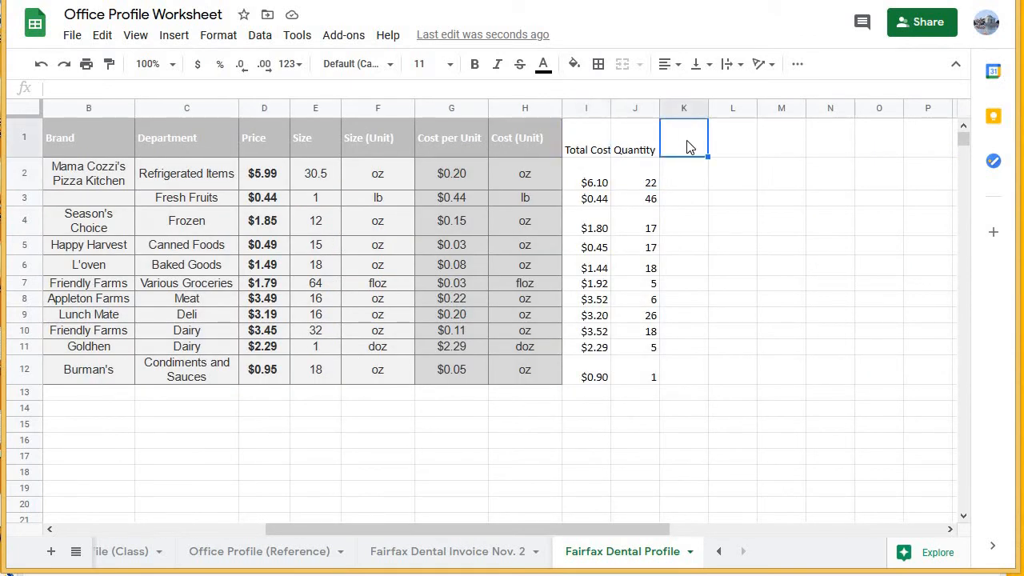
left_click(576, 146)
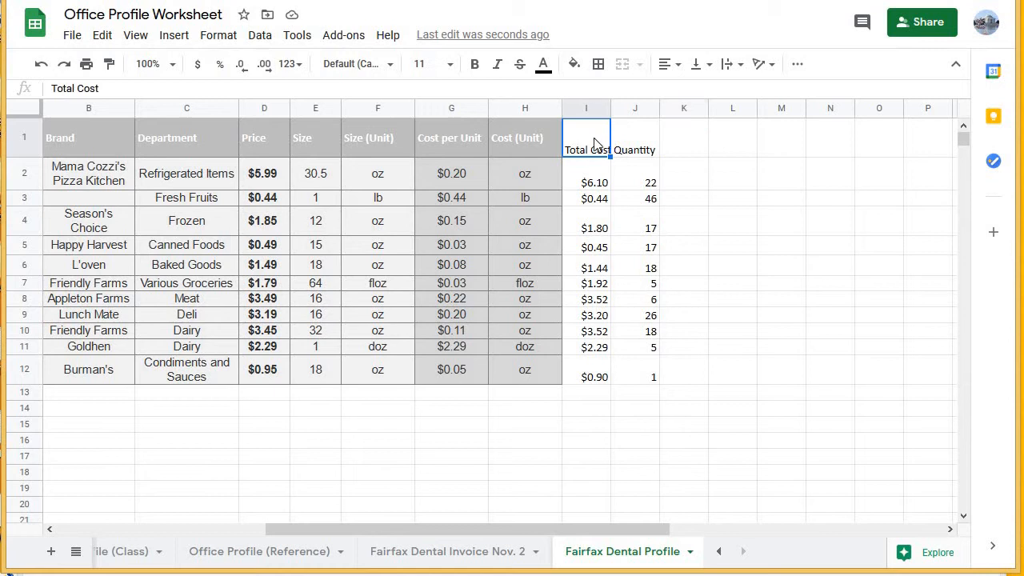
left_click(566, 178)
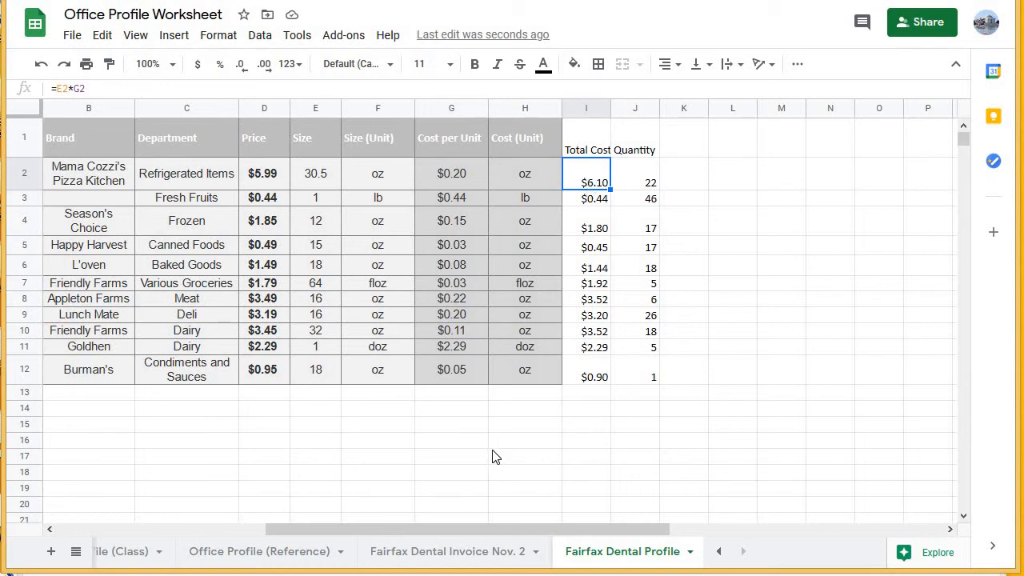
left_click_drag(546, 529, 407, 528)
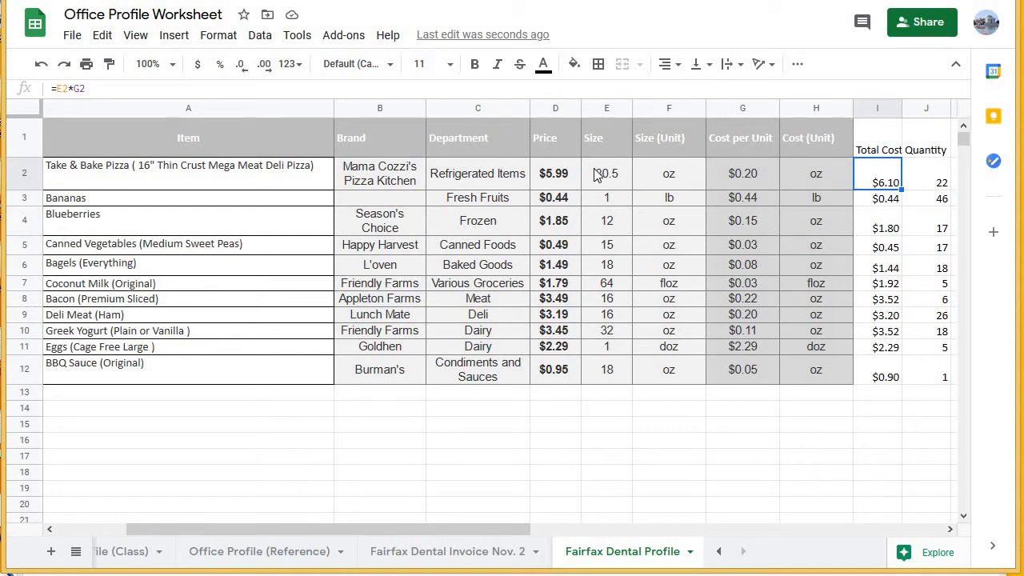
Hide columns E through H, from Size to Cost (Unit), and widen the Total Cost column to fit its header.
left_click_drag(595, 174, 812, 375)
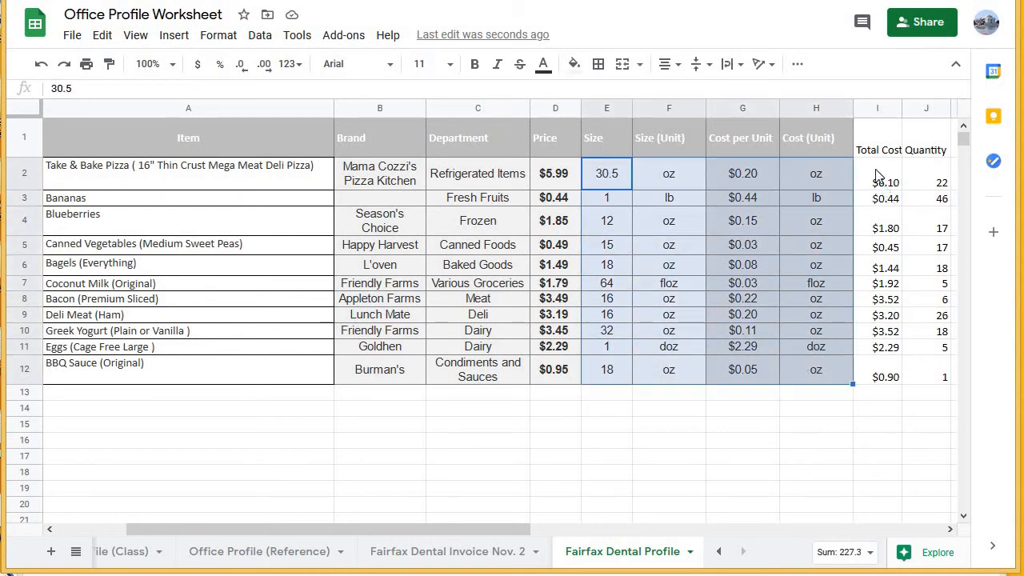
left_click(878, 174)
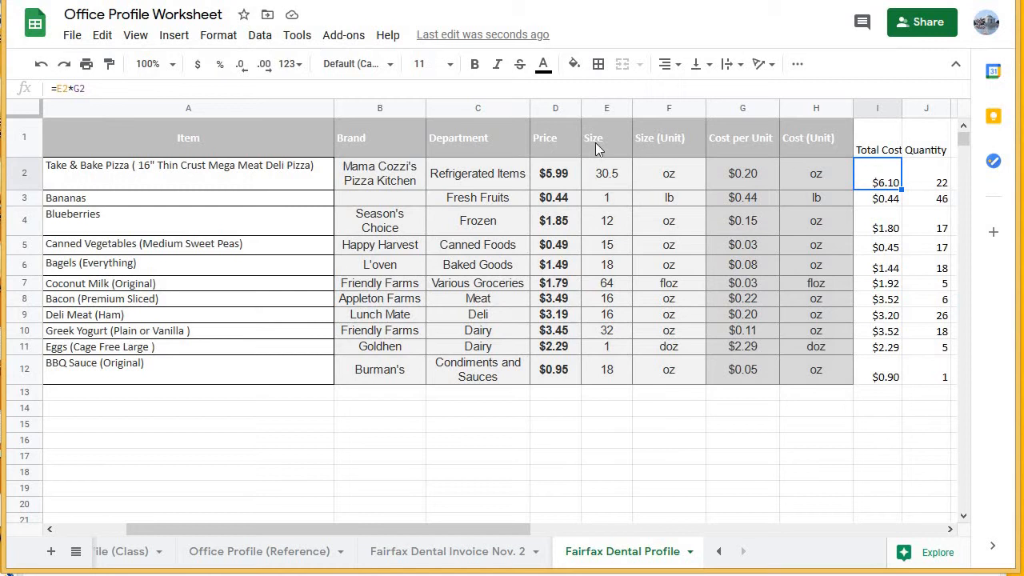
left_click_drag(592, 138, 816, 373)
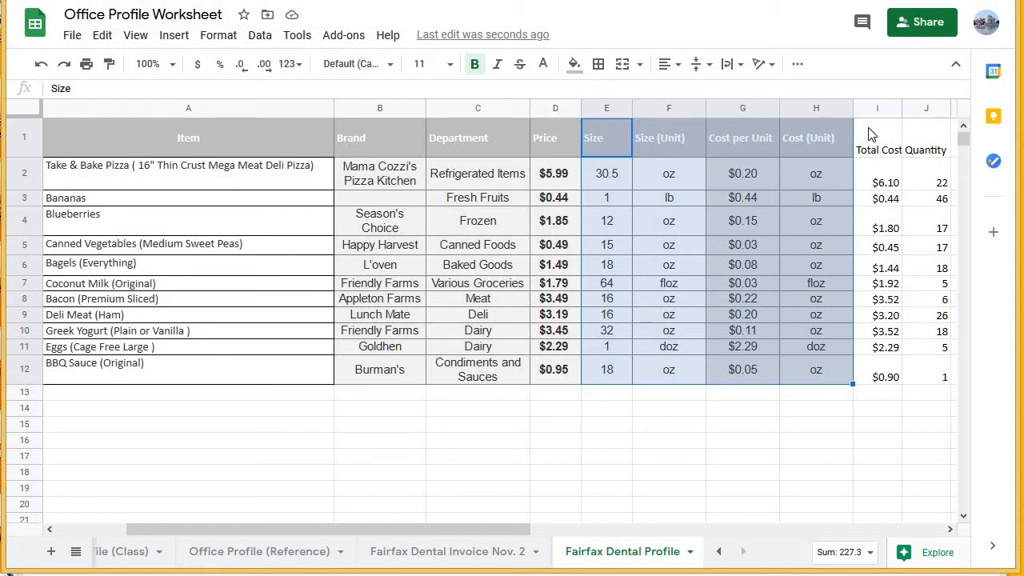
left_click_drag(877, 138, 885, 377)
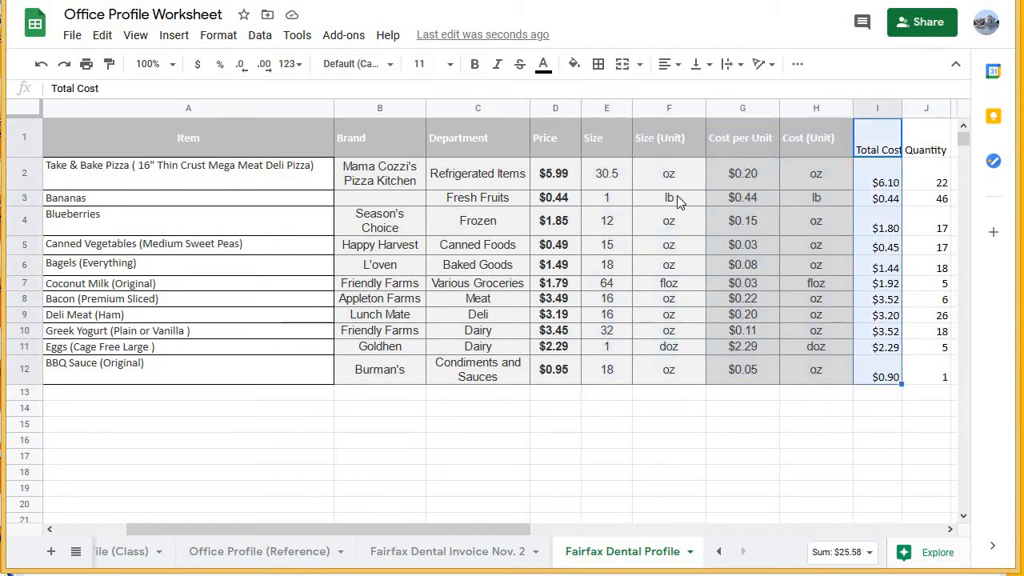
left_click(602, 138)
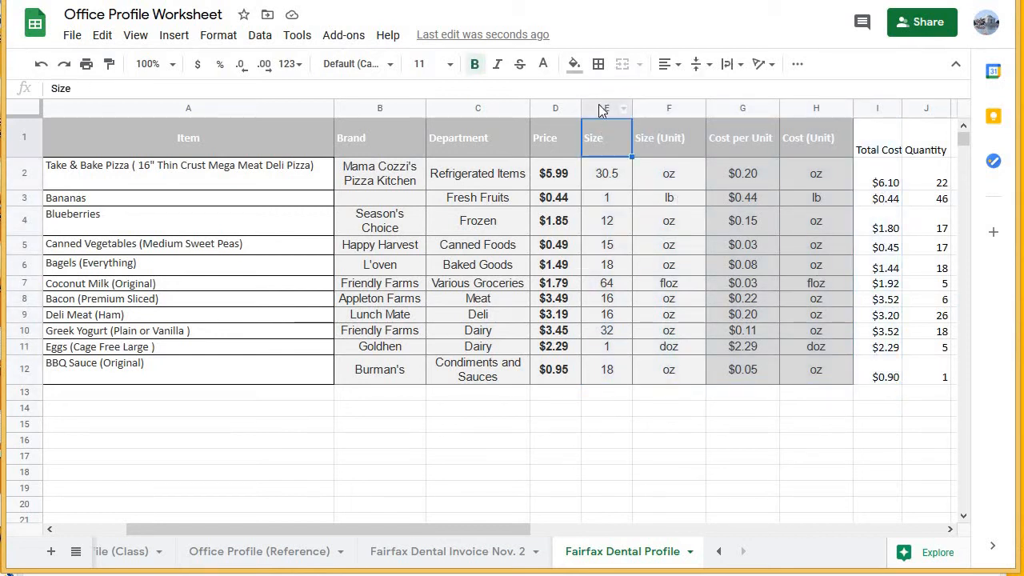
left_click_drag(601, 108, 815, 113)
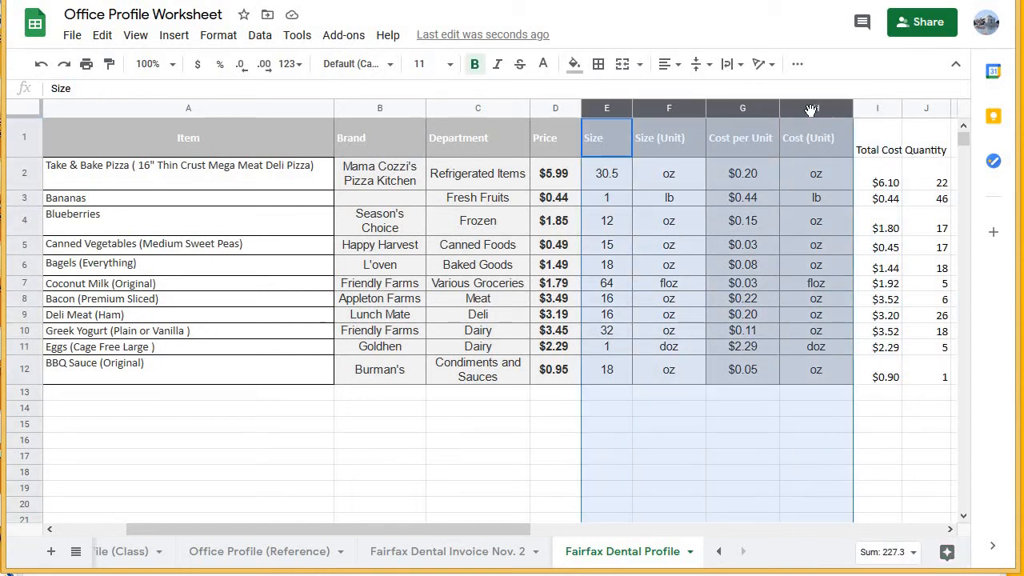
right_click(808, 112)
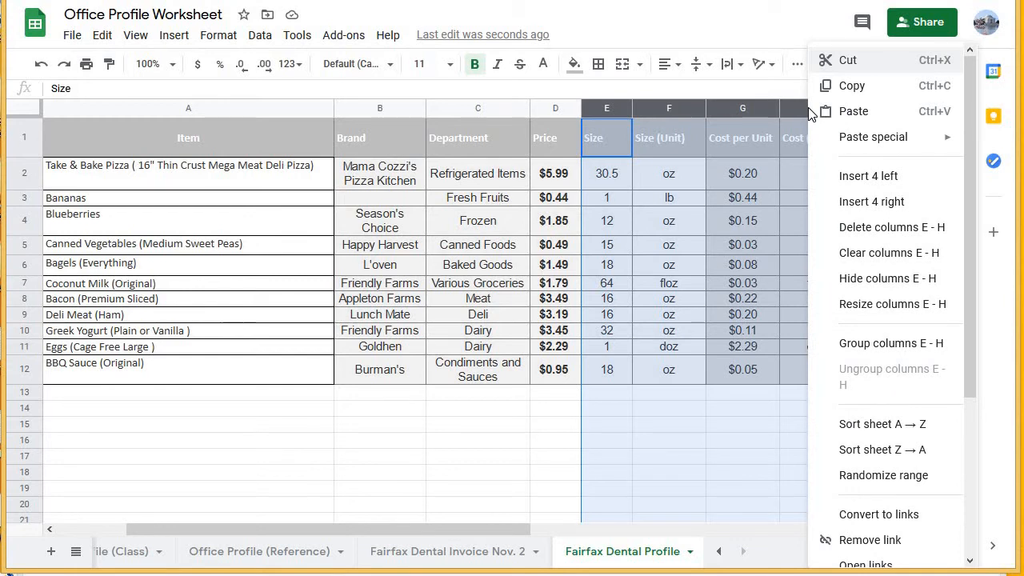
left_click(887, 279)
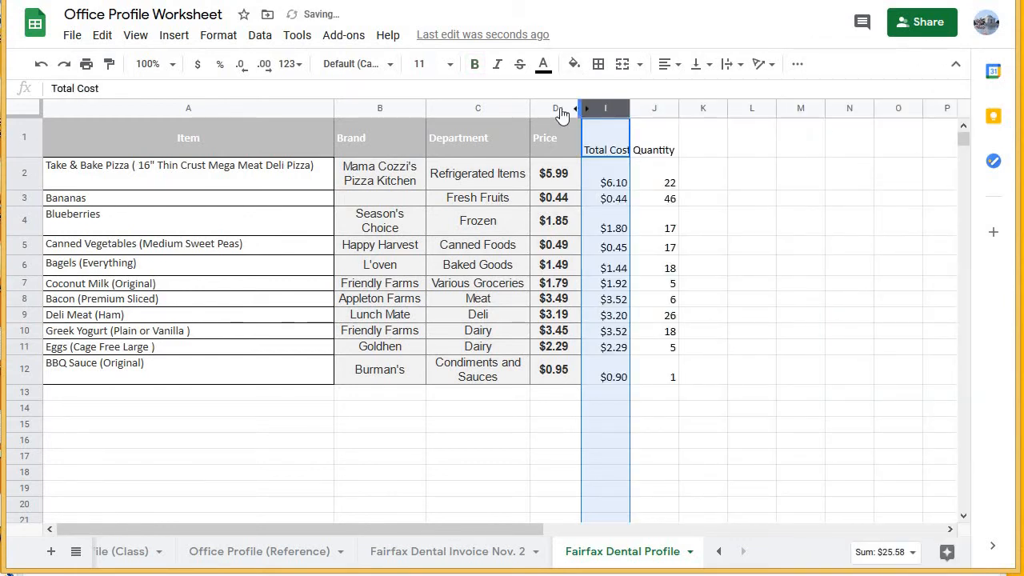
left_click(598, 148)
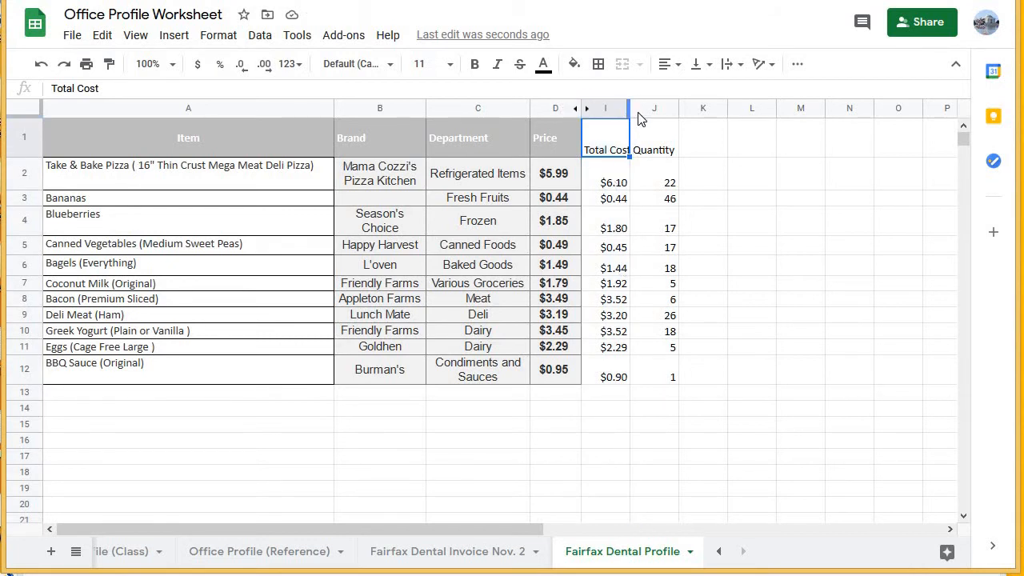
left_click_drag(639, 118, 649, 119)
Review the cost formulas in I2 to I4 along with the pizza's item name and quantity.
left_click(612, 197)
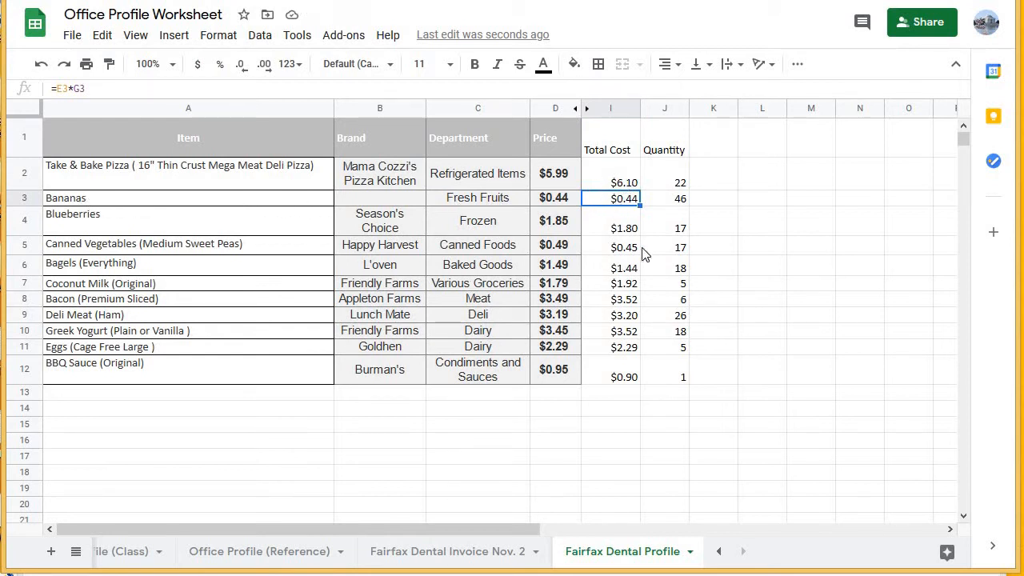
left_click(622, 229)
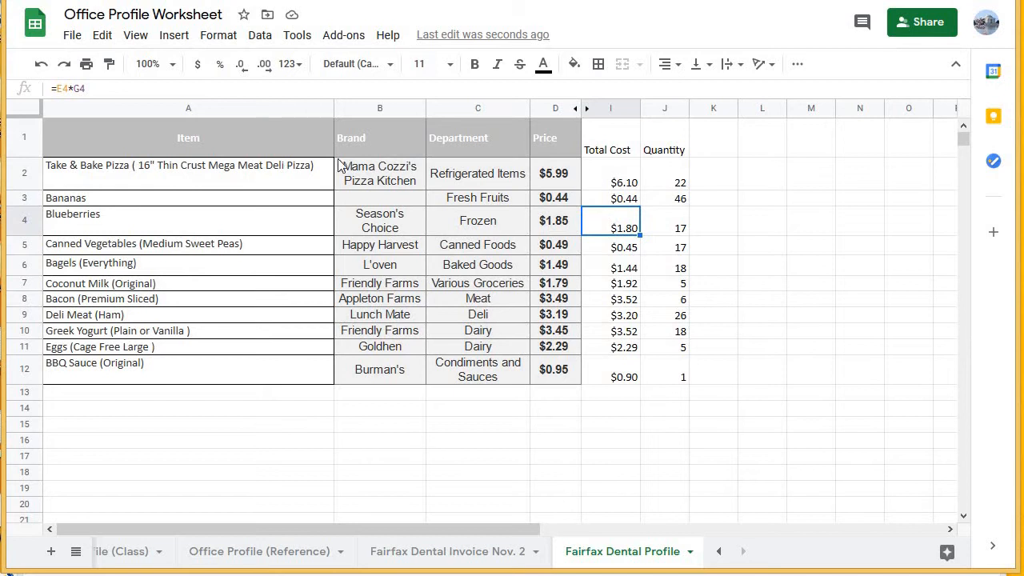
key("Up")
key("Up")
key("Up")
left_click(605, 176)
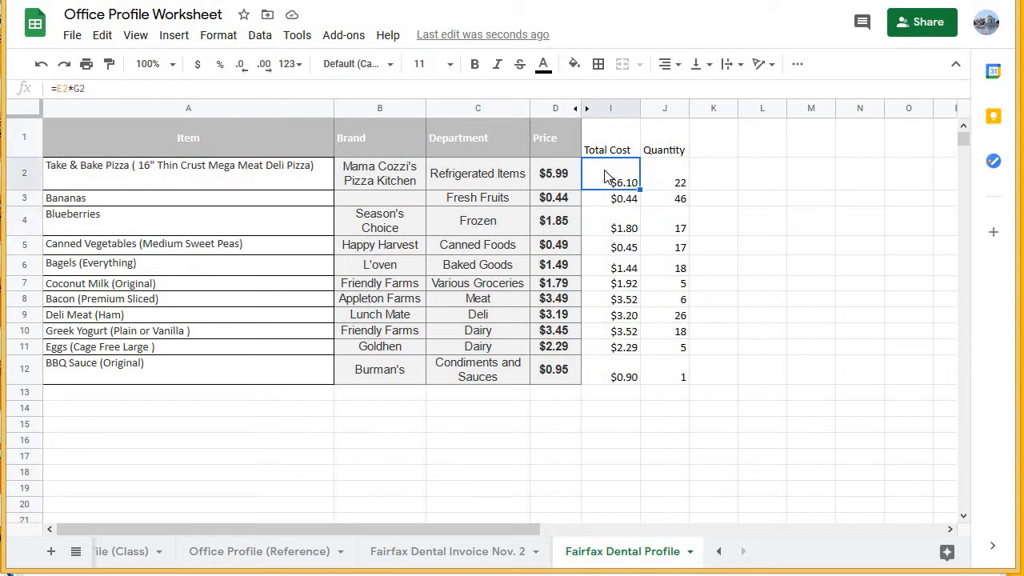
left_click(168, 178)
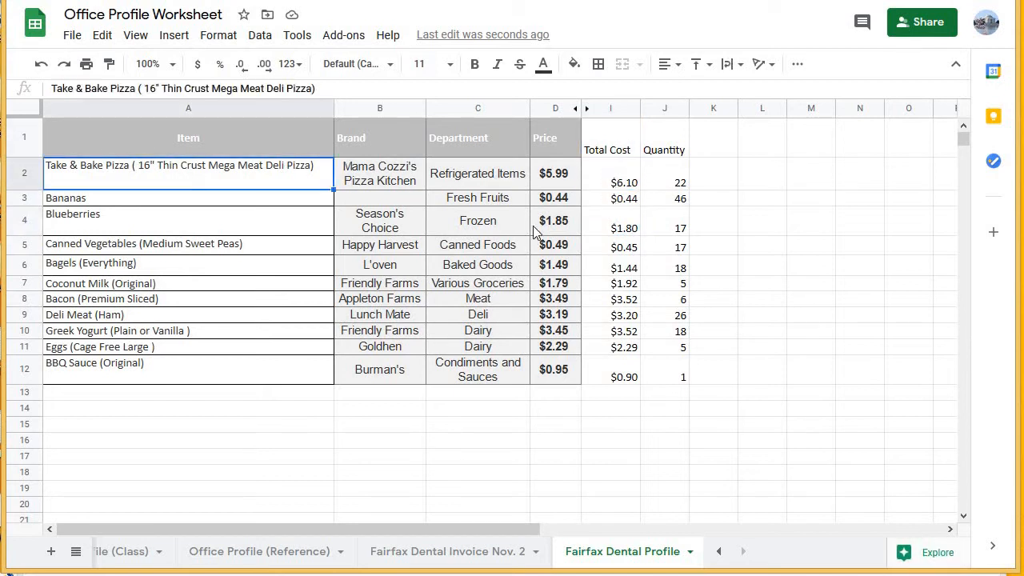
left_click(667, 181)
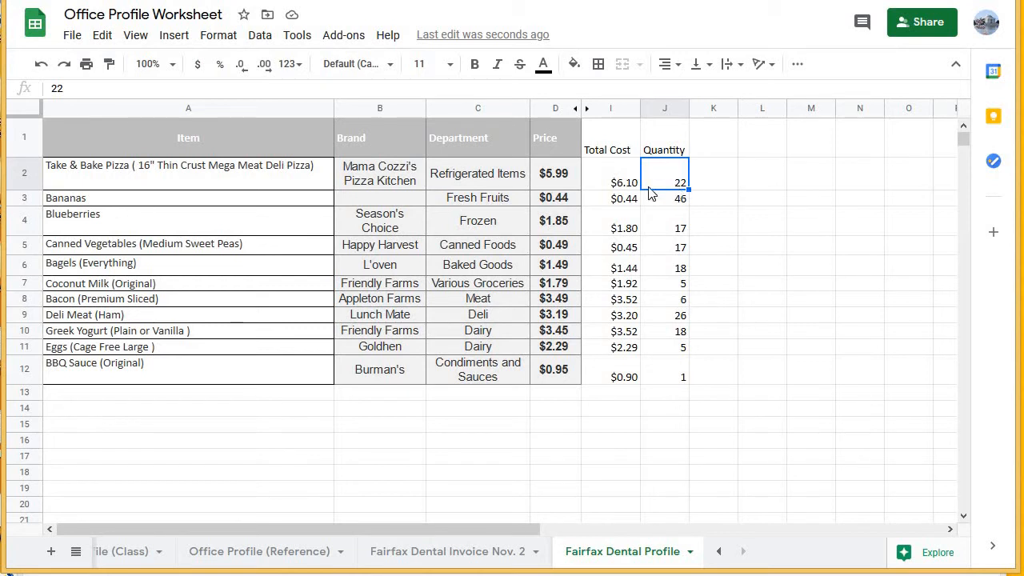
Add a "Total Cost" header in K1, beside the Quantity column.
left_click(707, 148)
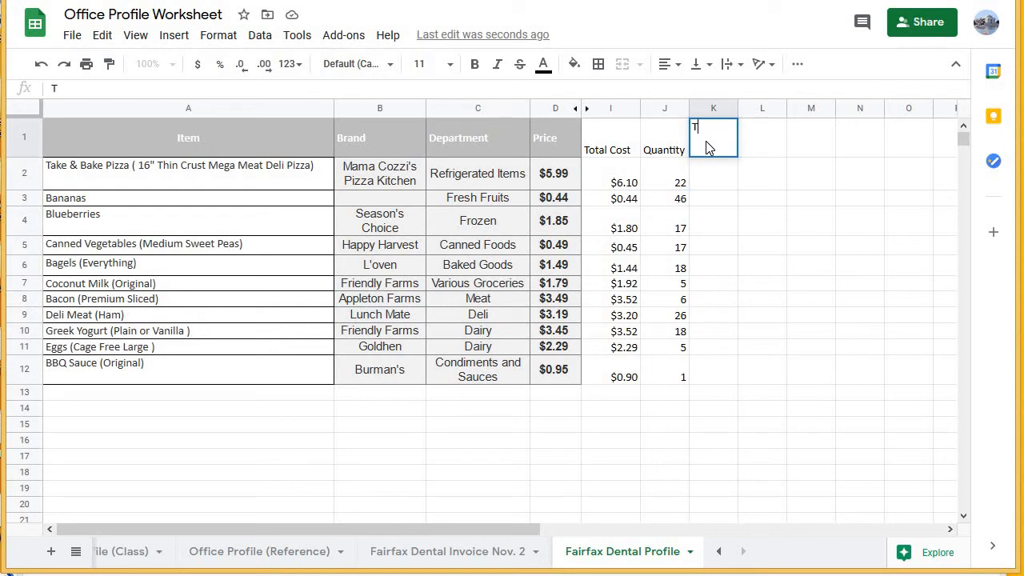
type("Total Cost")
key("Return")
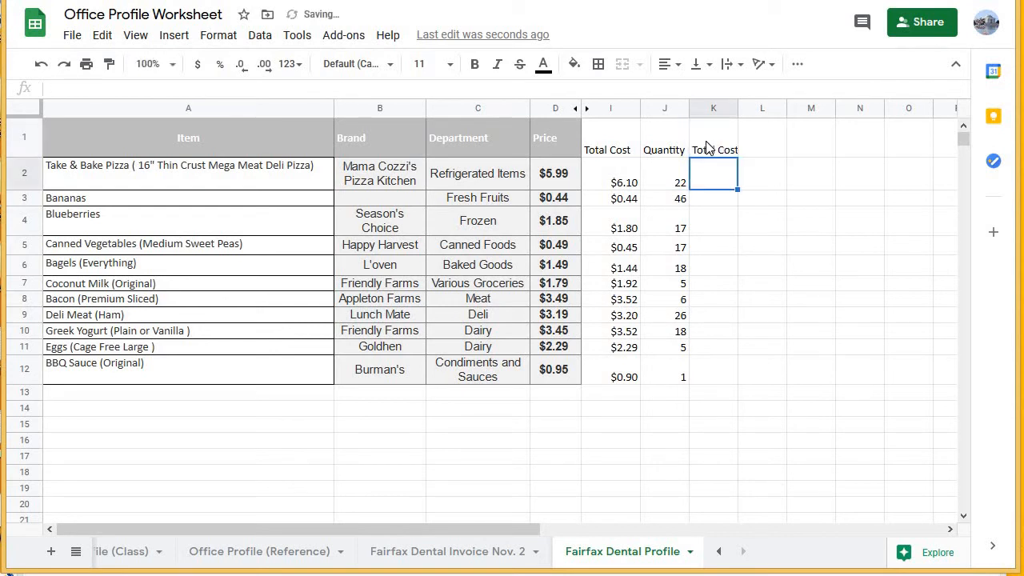
Rename the header in I1 to "Item Cost".
left_click(605, 146)
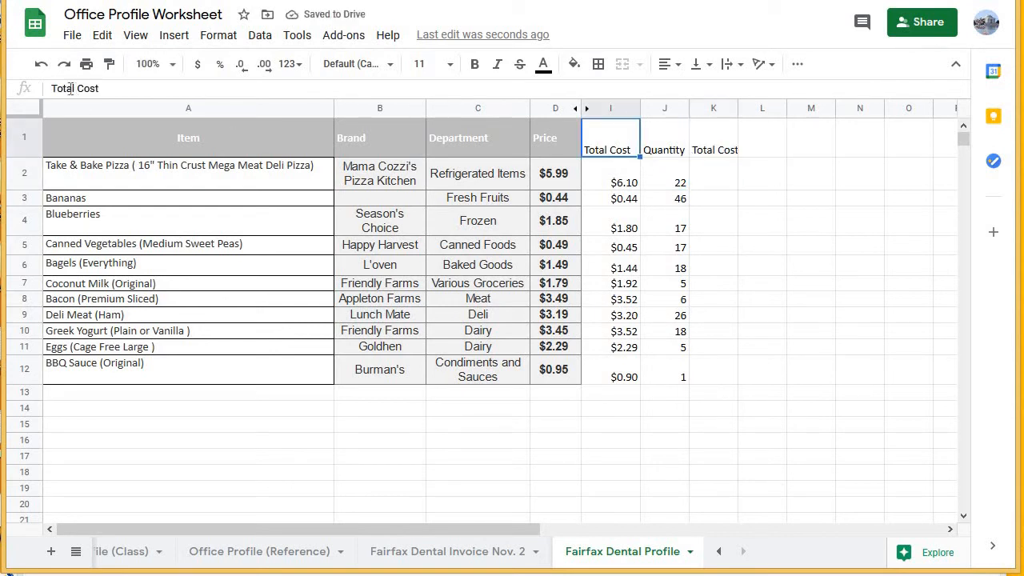
left_click_drag(74, 90, 50, 90)
type("It")
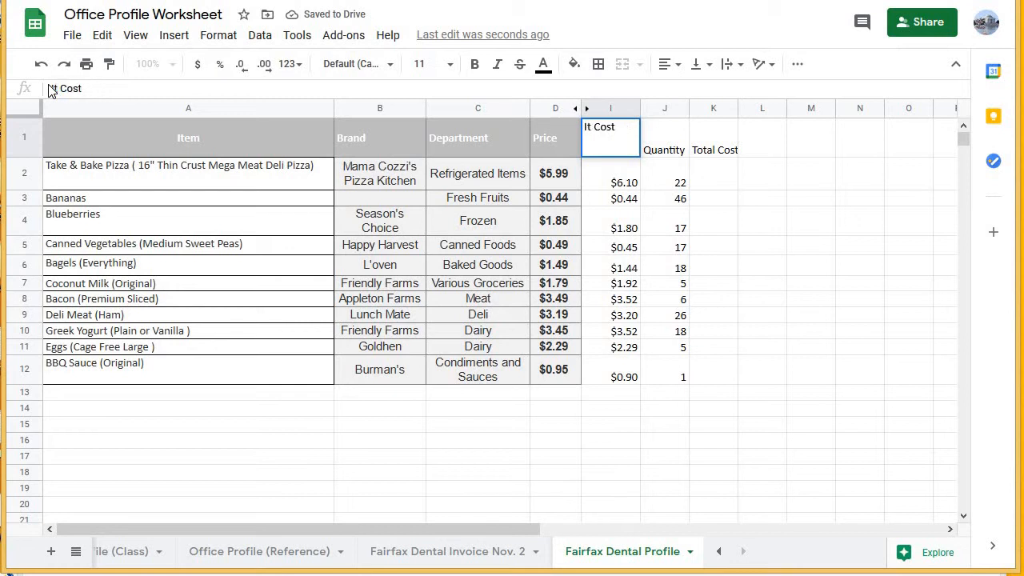
key("BackSpace")
type("tem")
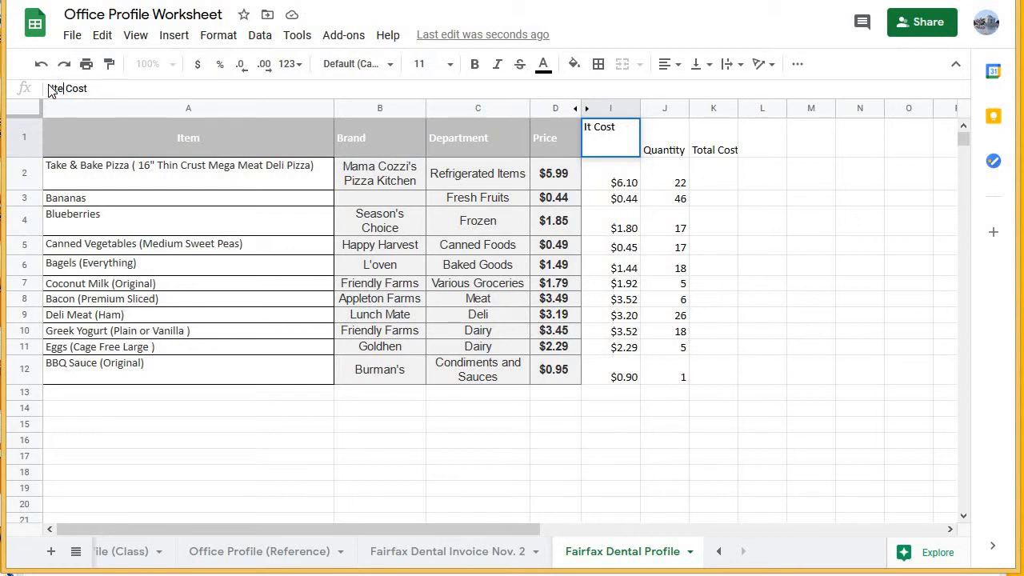
key("Return")
Calculate the pizza's total cost in K2 by multiplying its item cost by its quantity with =I2*J2.
left_click(727, 156)
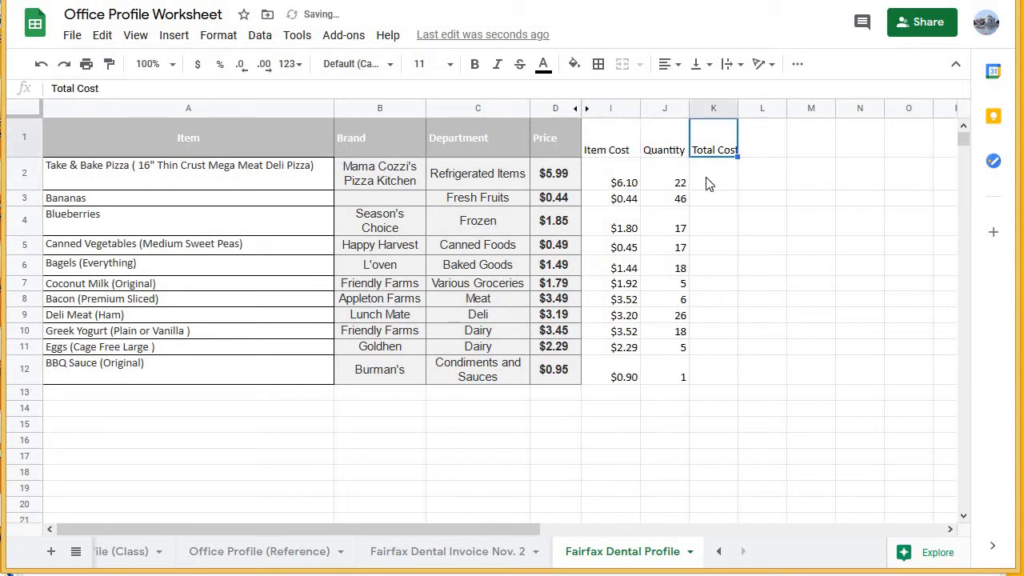
key("Down")
left_click(648, 176)
left_click(600, 176)
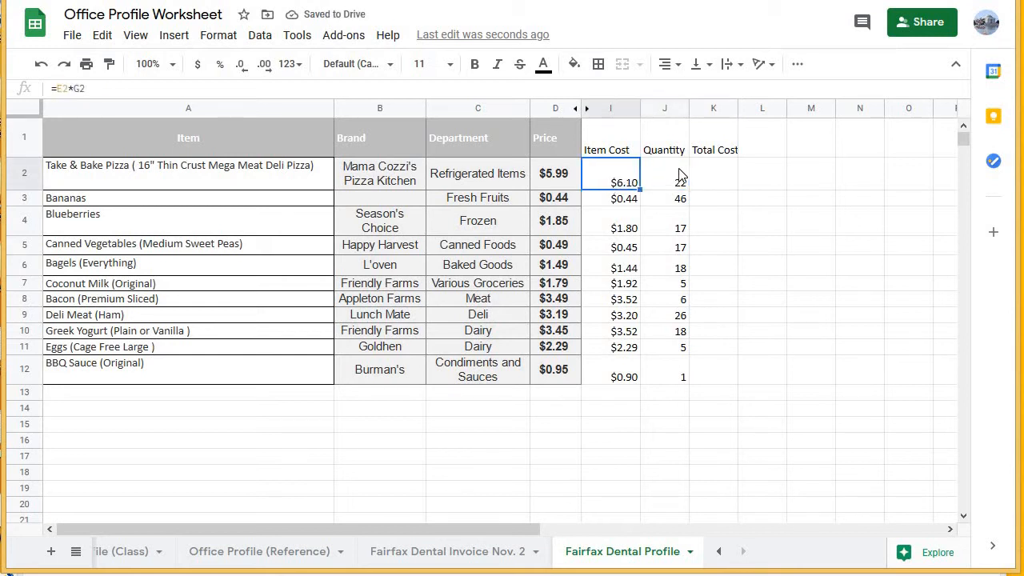
left_click(704, 176)
type("=")
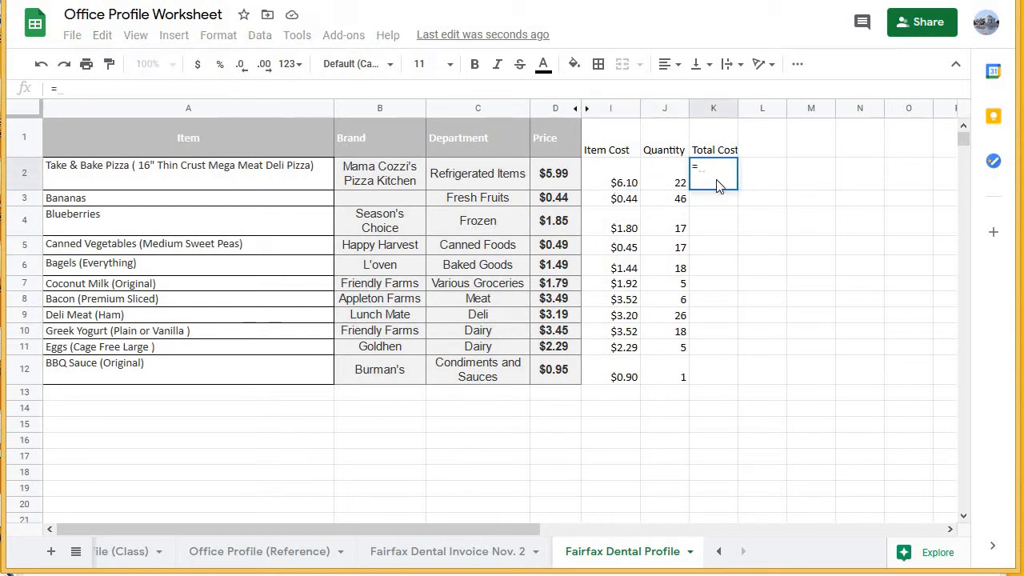
left_click(614, 177)
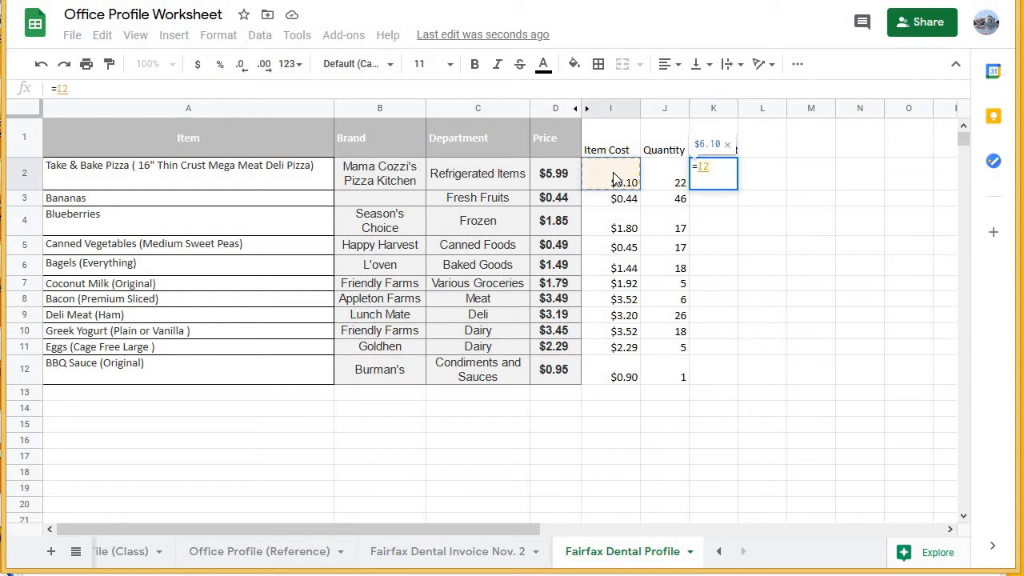
type("*j")
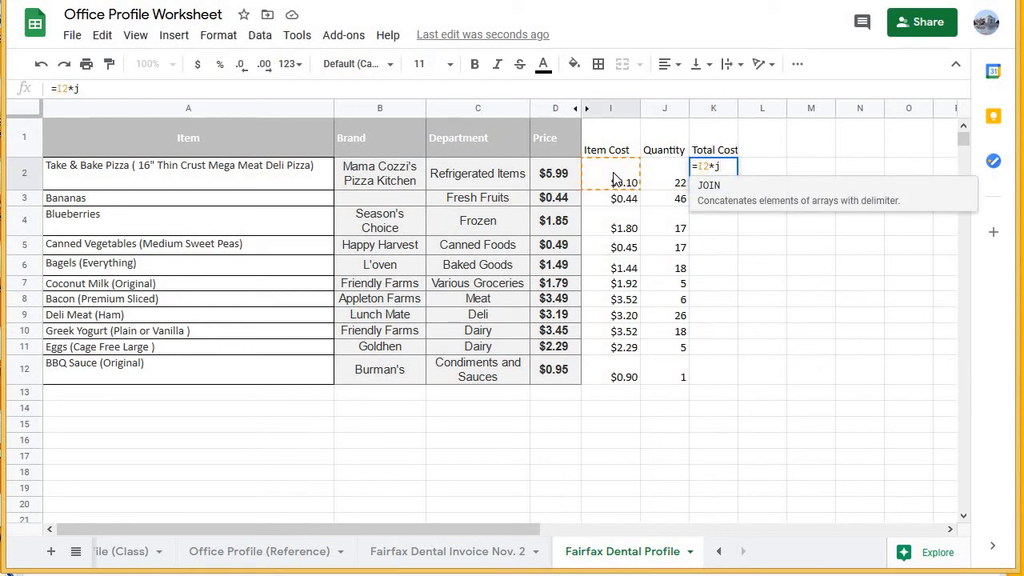
type("2")
key("Return")
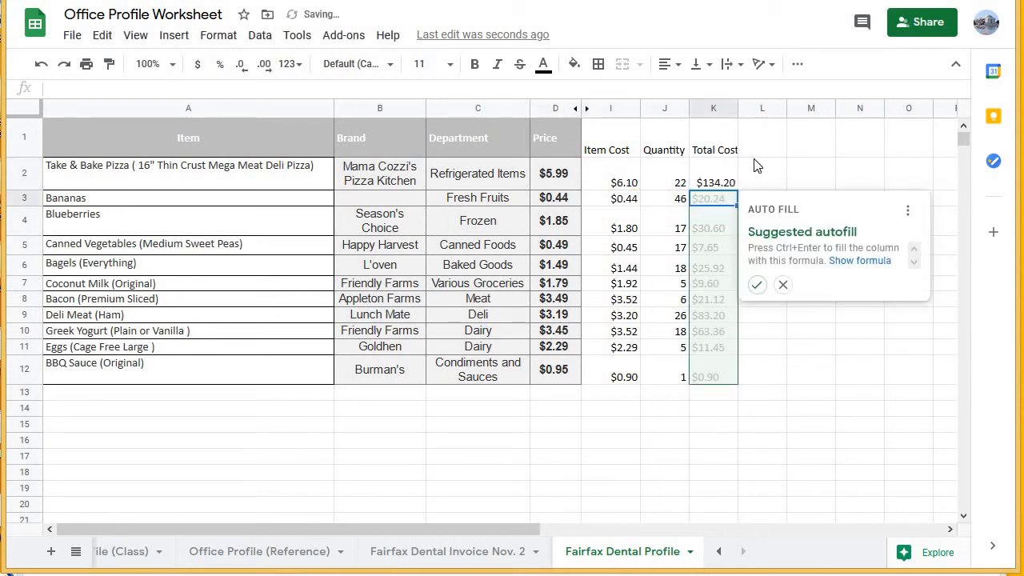
Accept the suggested autofill to extend the Total Cost formula through K12, and check the filled column.
left_click(756, 284)
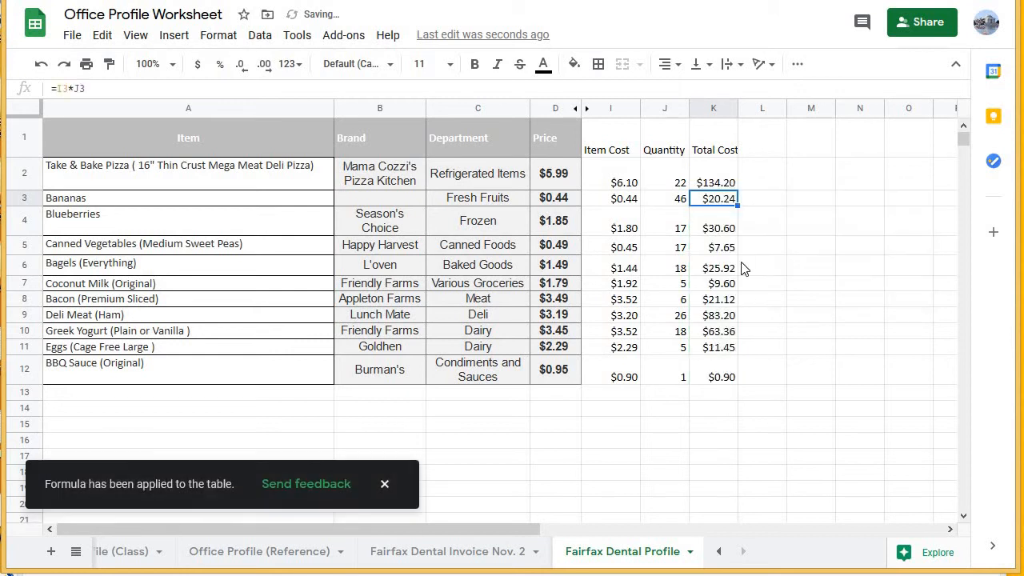
left_click(717, 180)
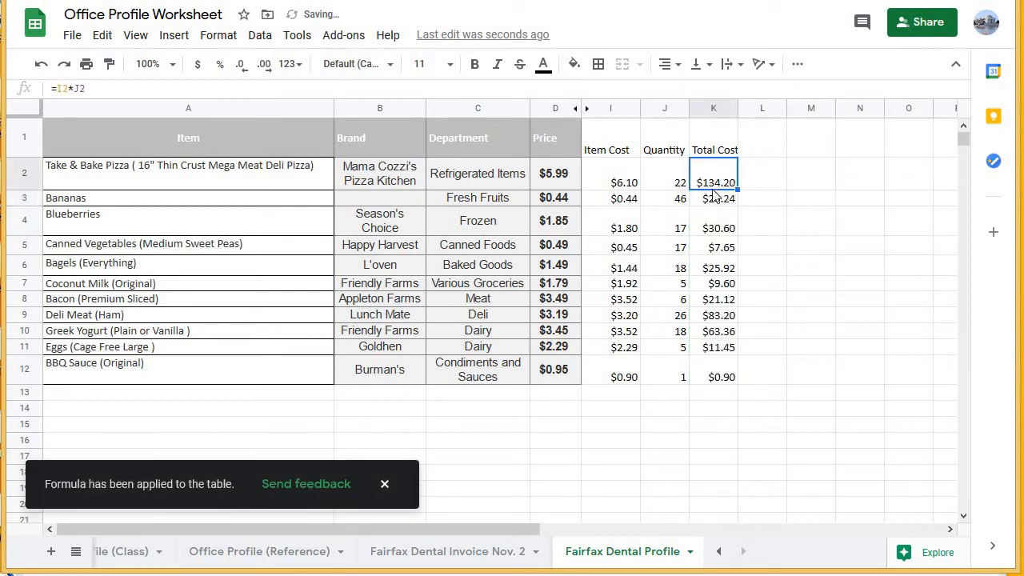
left_click_drag(714, 191, 721, 378)
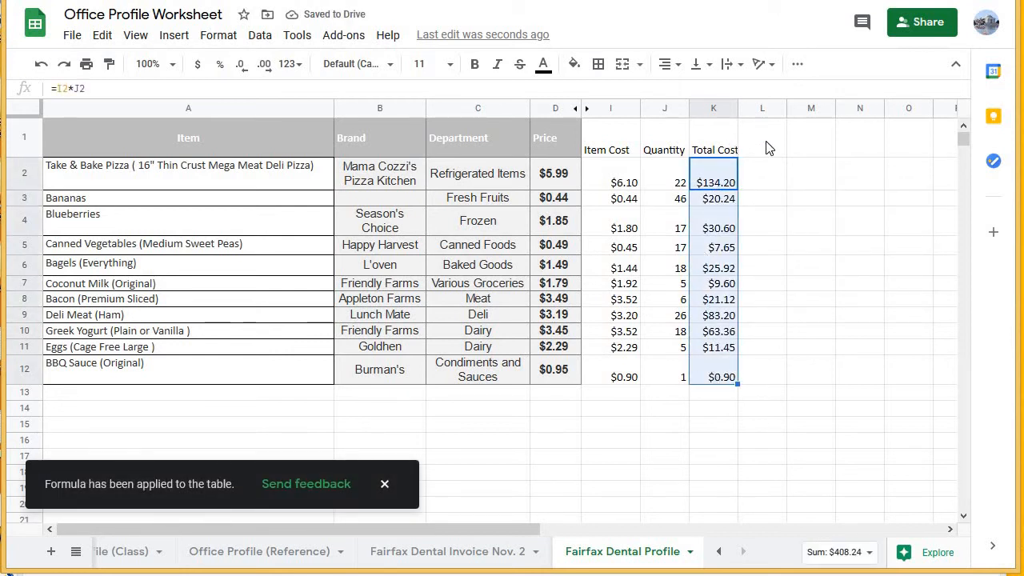
Add a "Money Collected" header in L1, beside the new Total Cost column.
double_click(760, 146)
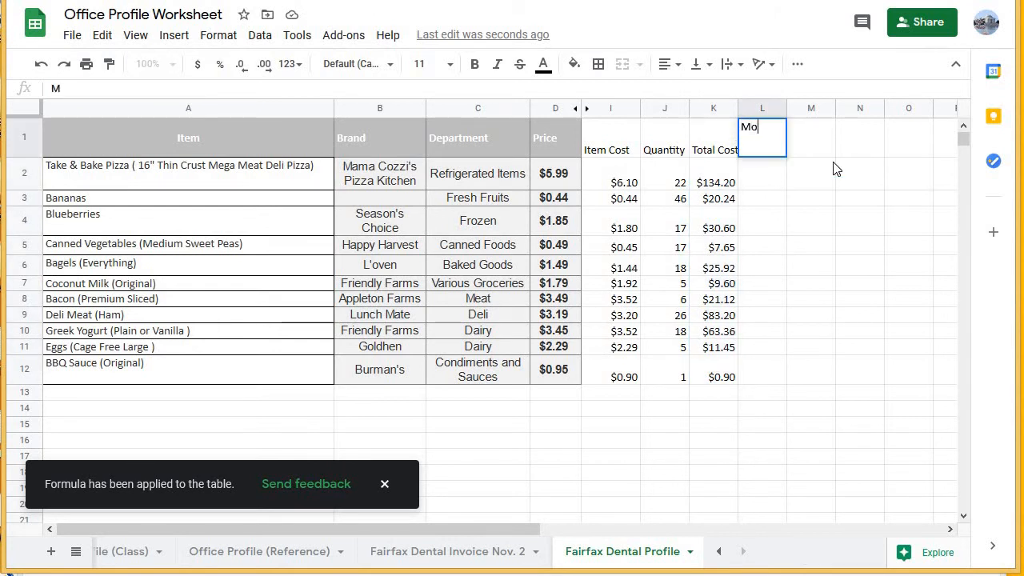
type("Money Collected")
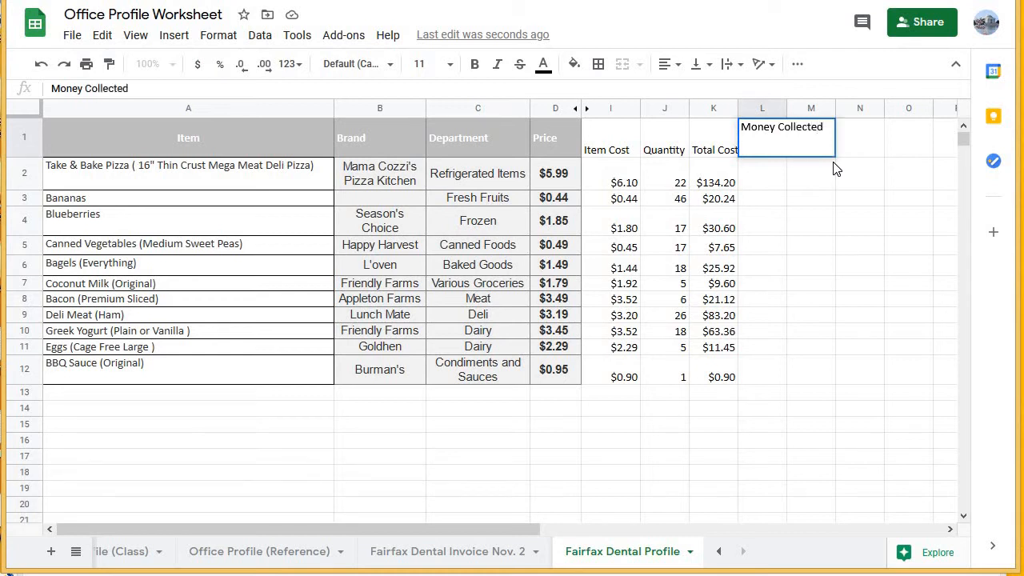
key("Return")
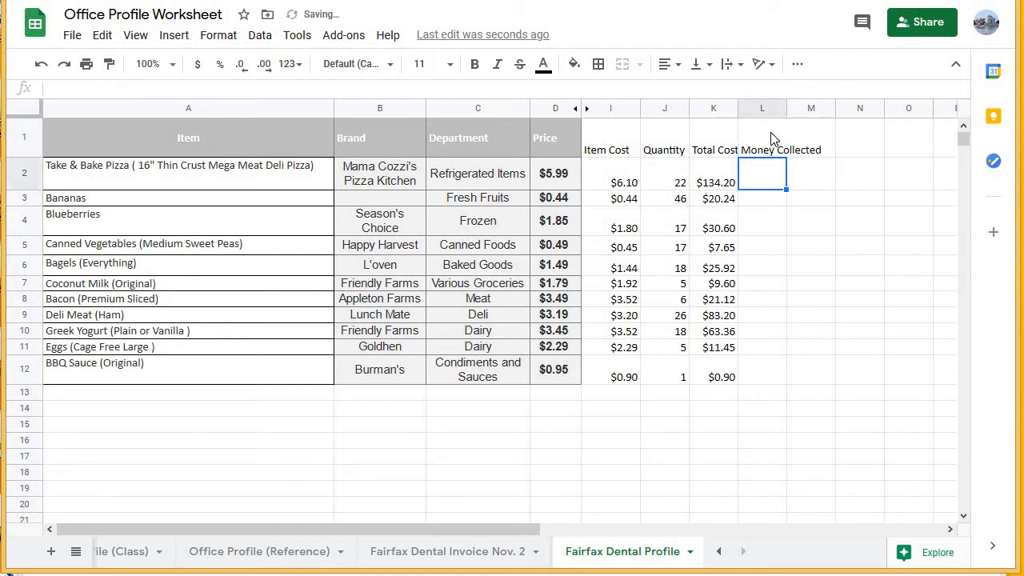
Examine the Quantity and Price columns in rows 2 to 12 that determine the money collected for each item.
left_click(774, 140)
left_click(755, 185)
left_click_drag(657, 186, 662, 373)
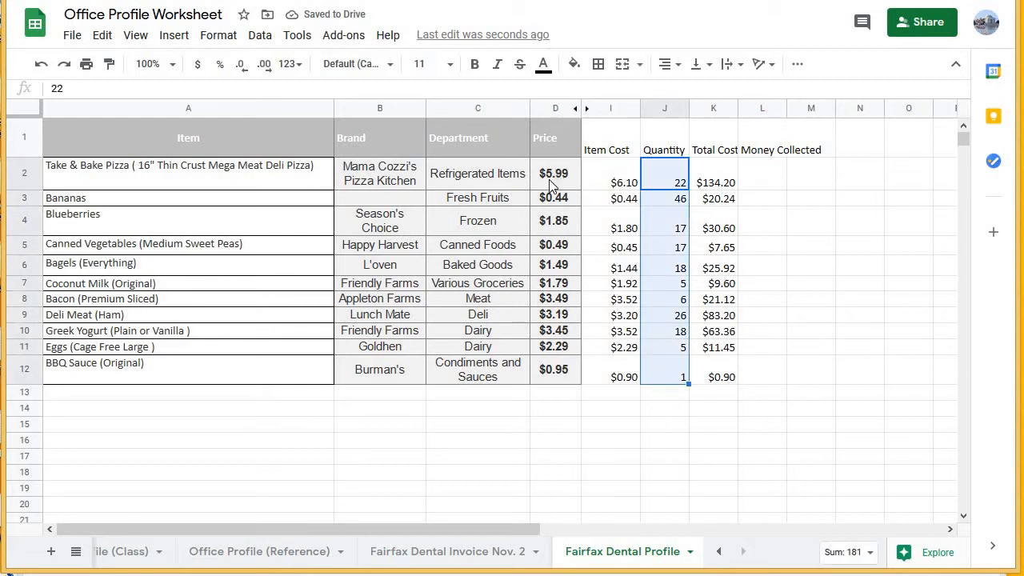
left_click_drag(555, 186, 549, 374)
left_click_drag(552, 181, 545, 384)
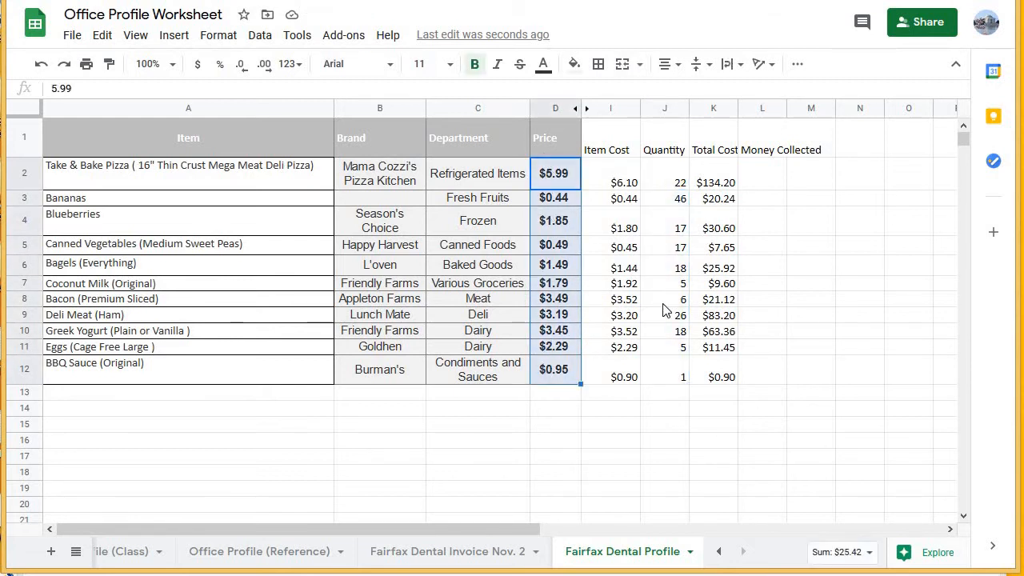
left_click(558, 175)
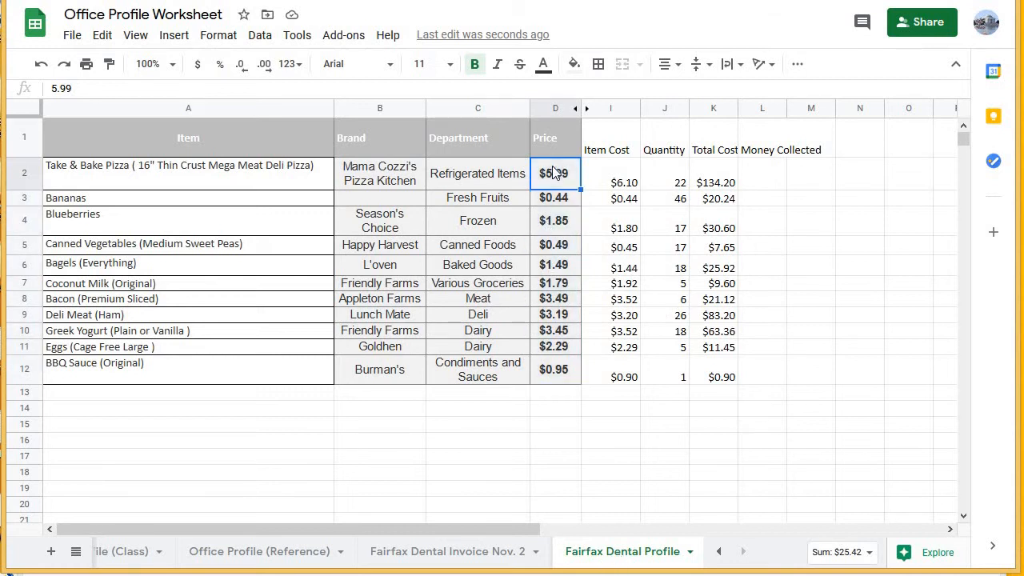
left_click(571, 379, "shift")
left_click_drag(664, 182, 672, 378)
Calculate the pizza's money collected in L2 with =D2*J2, and extend the formula through L12 with the suggested autofill.
double_click(758, 186)
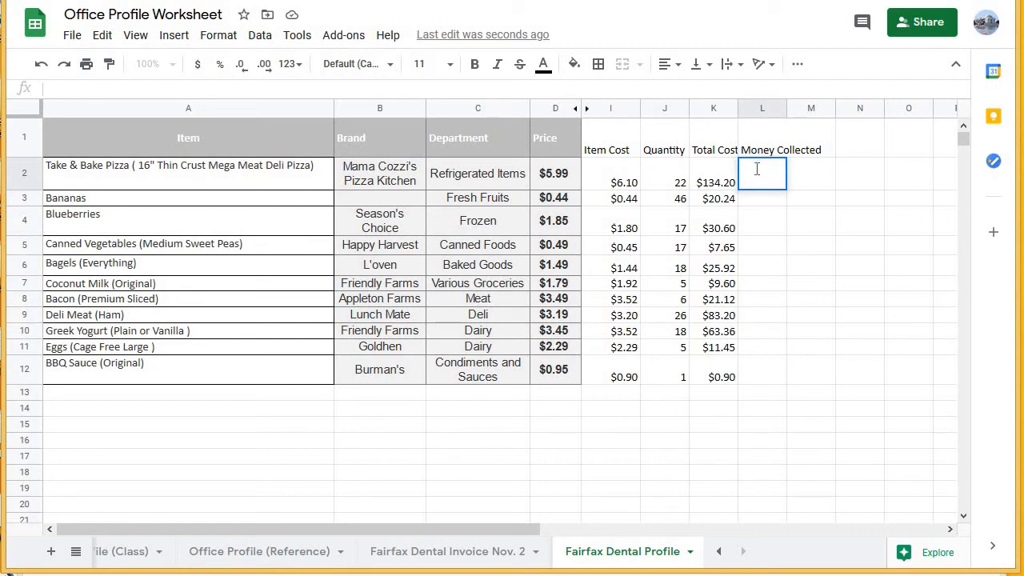
type("=")
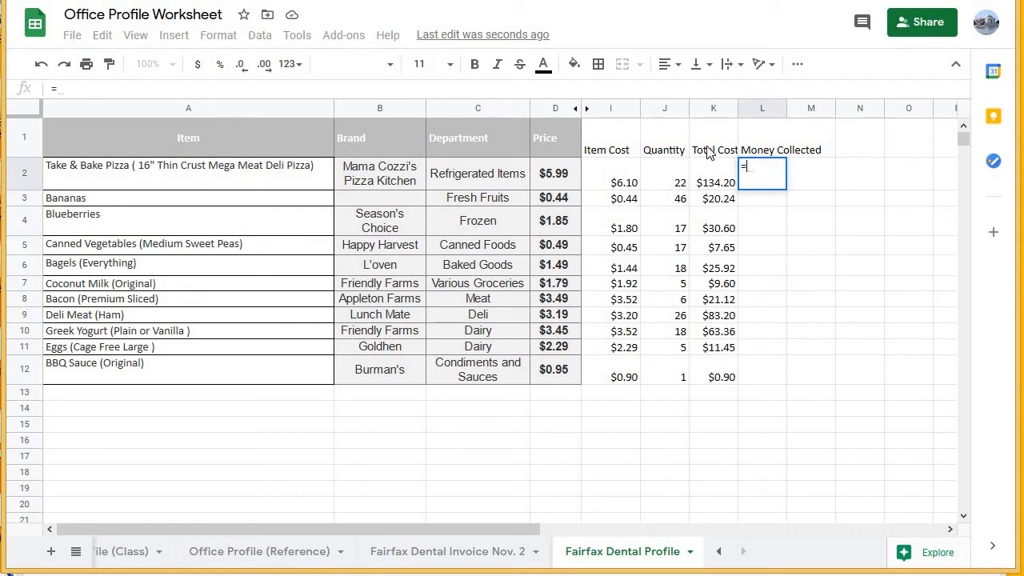
type("D2")
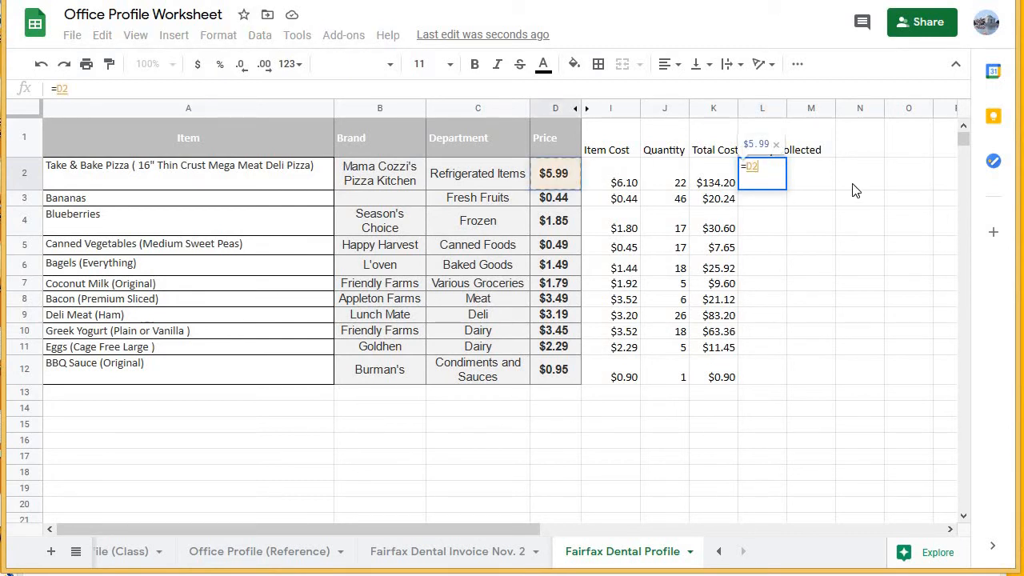
type("*")
left_click(655, 178)
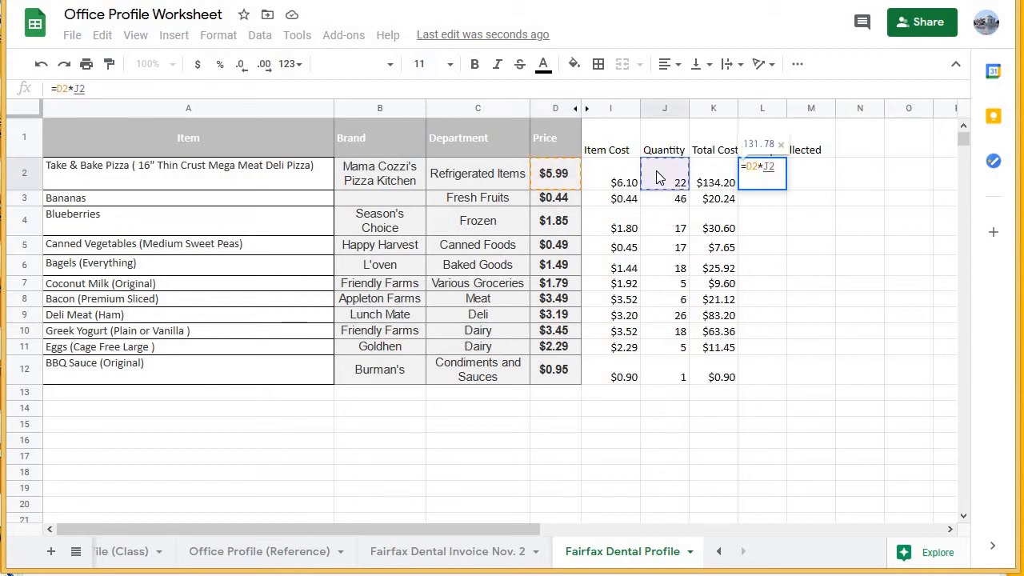
key("Return")
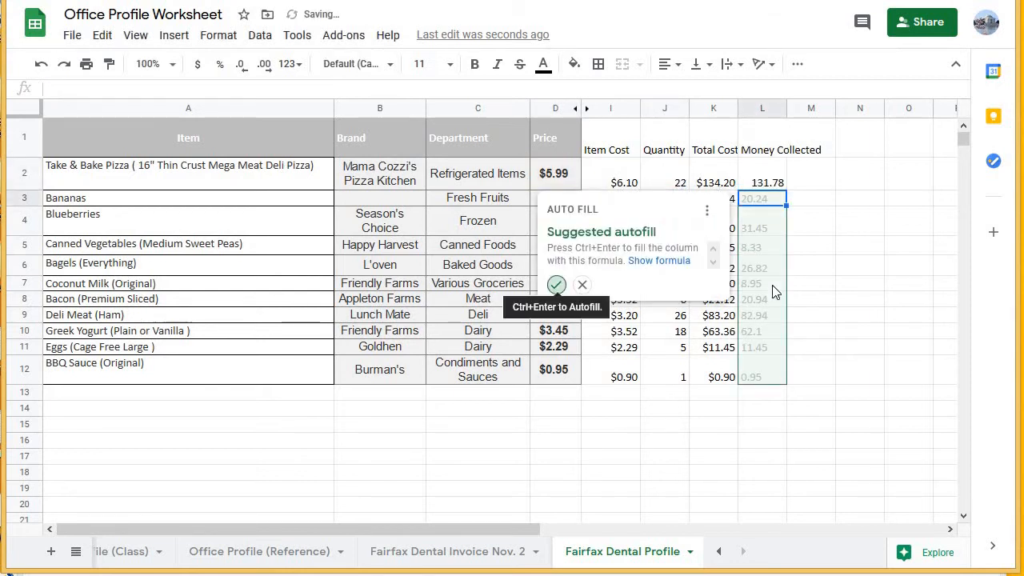
left_click(552, 282)
left_click(855, 377)
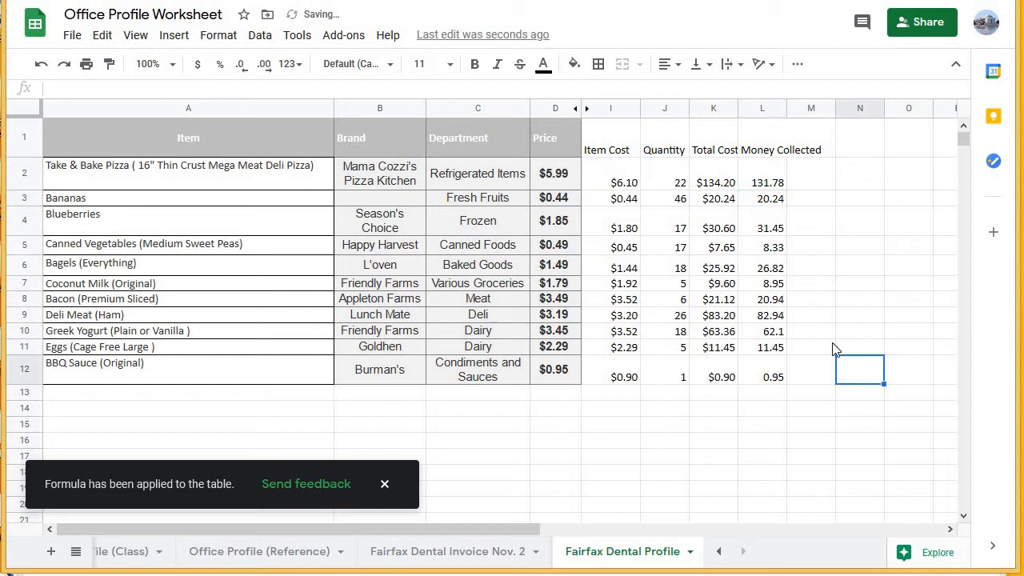
Wrap the header text in I1:L1 and widen column L slightly so "Collected" fits on one line.
left_click(768, 154)
left_click_drag(596, 151, 765, 152)
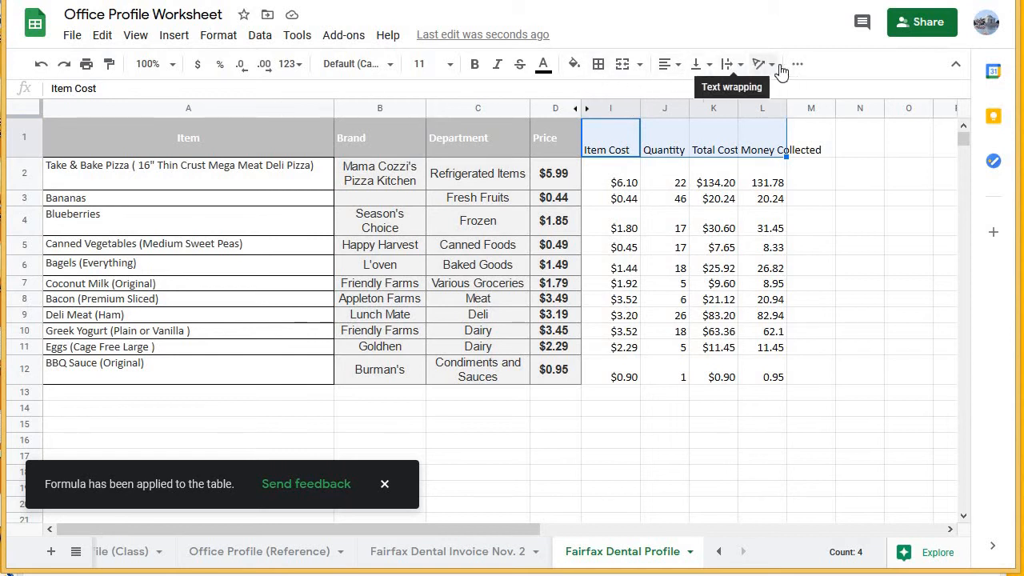
left_click(740, 64)
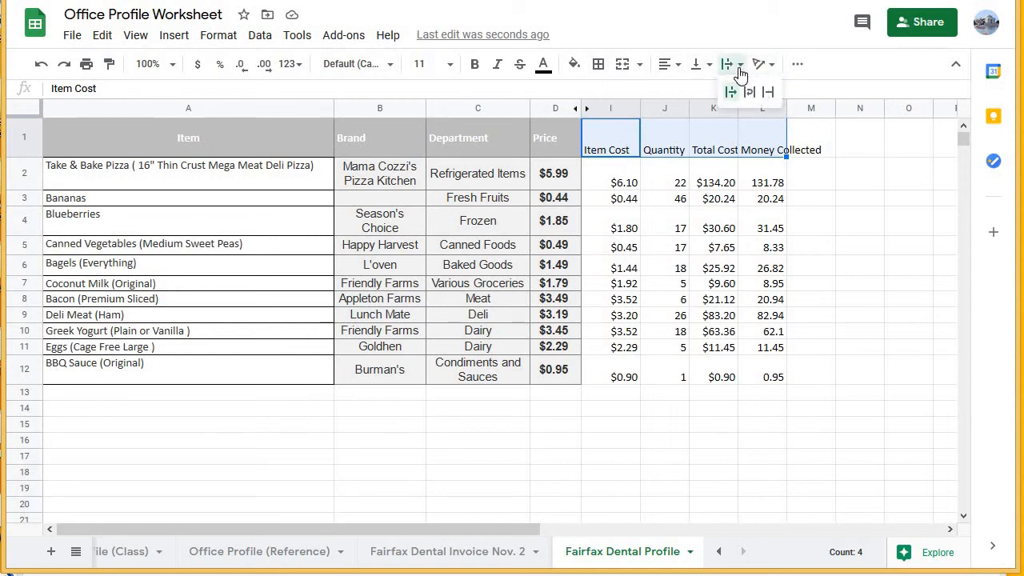
left_click(750, 91)
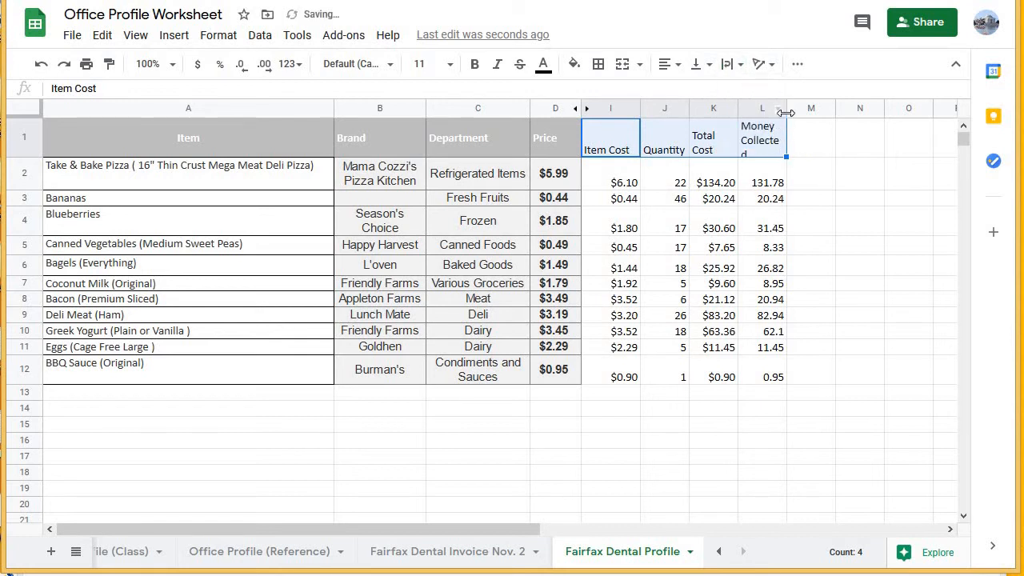
left_click_drag(786, 108, 797, 108)
left_click(815, 144)
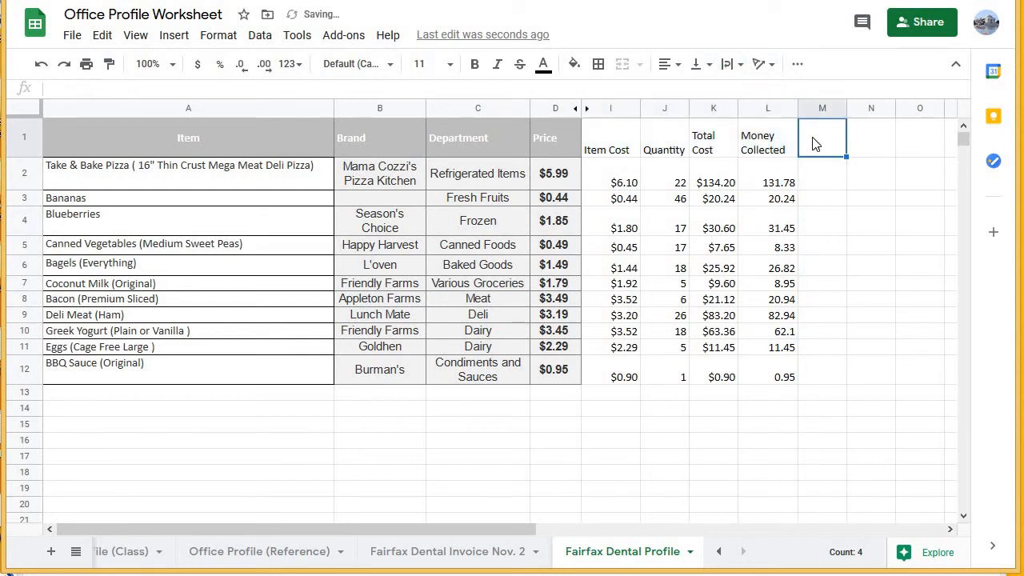
left_click(830, 199)
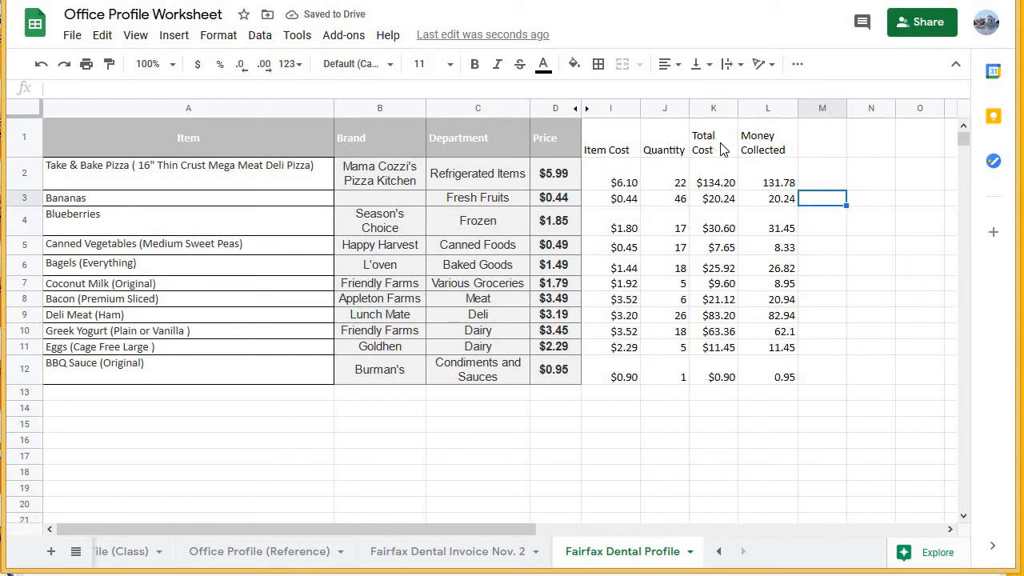
Review the Total Cost and Money Collected columns, and add a "Net Profit" header in M1.
left_click_drag(720, 149, 725, 343)
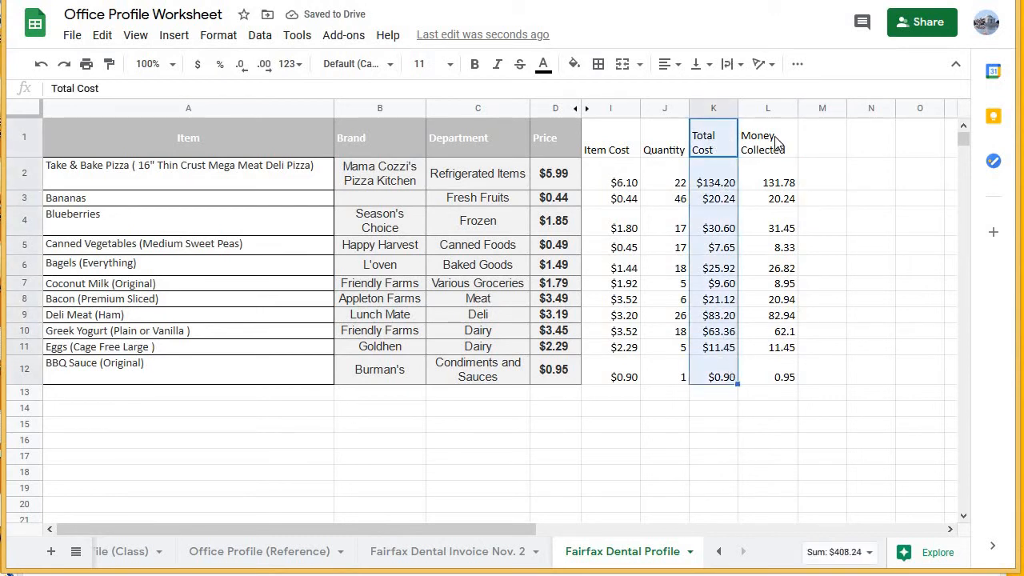
left_click_drag(774, 140, 789, 373)
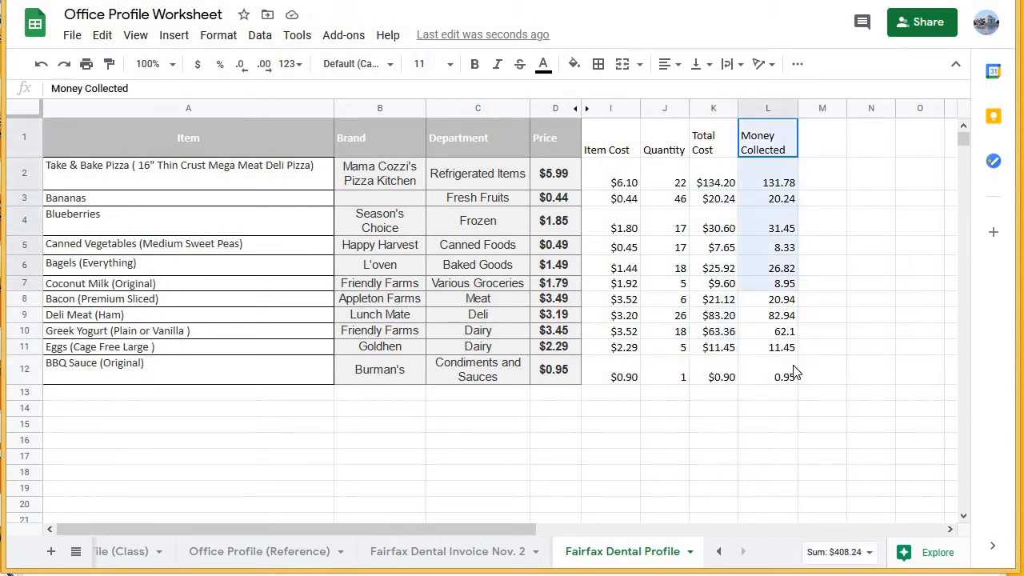
left_click(818, 141)
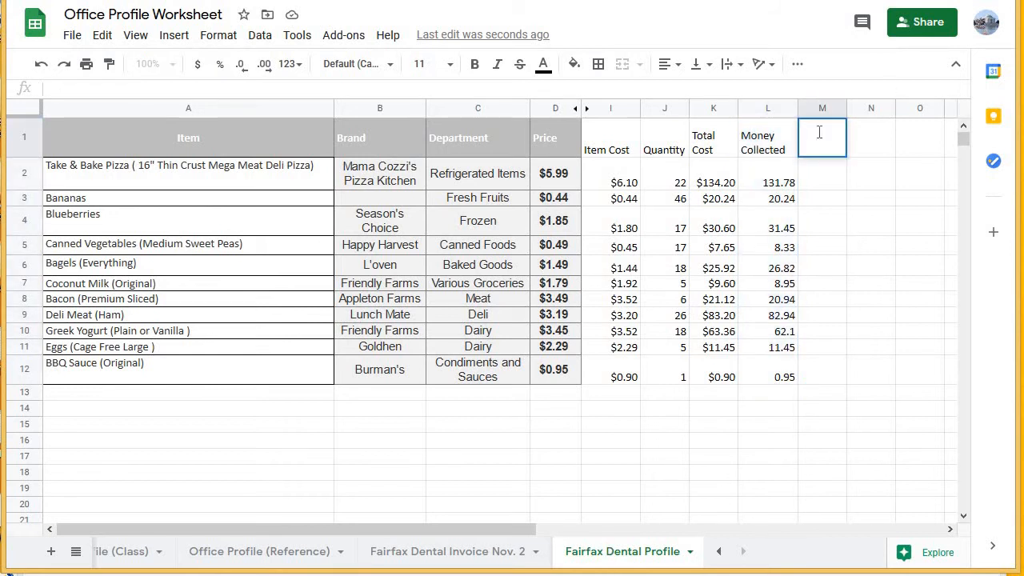
type("Net Profit")
key("Return")
left_click(819, 139)
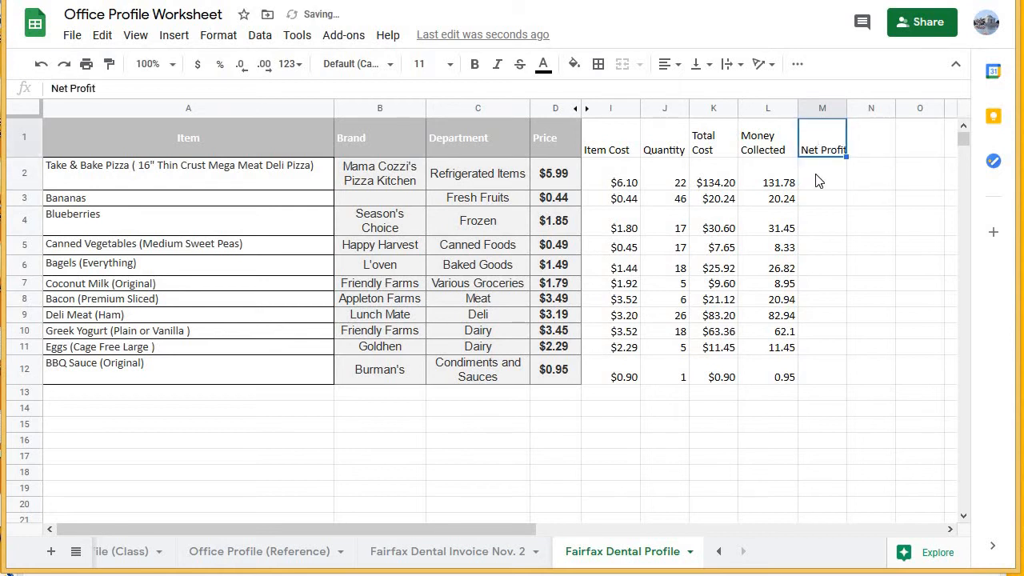
Calculate the pizza's net profit in M2 with =L2-K2, extend it through M12 with the suggested autofill, and check the pizza row.
left_click(815, 180)
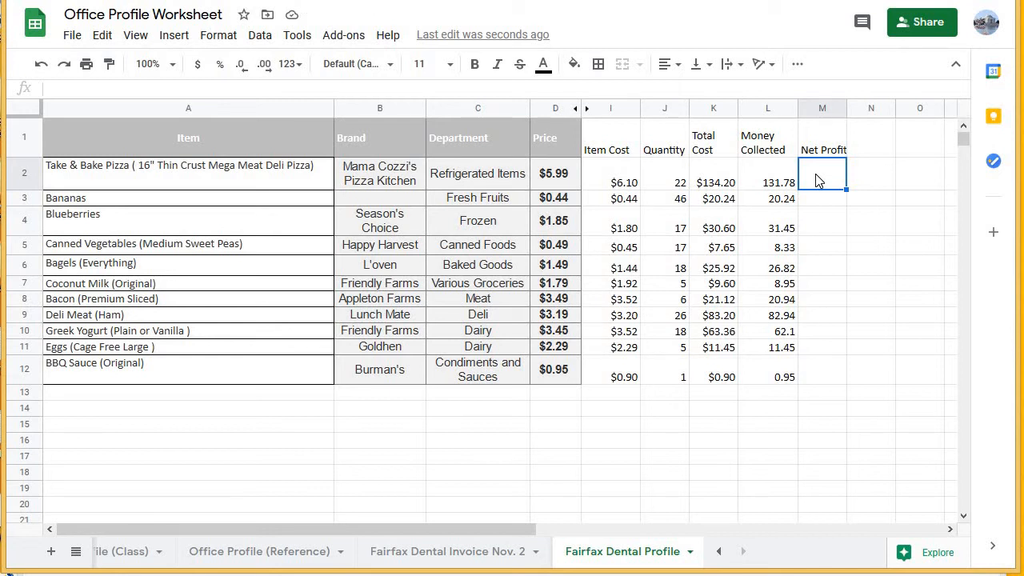
type("=")
left_click(756, 186)
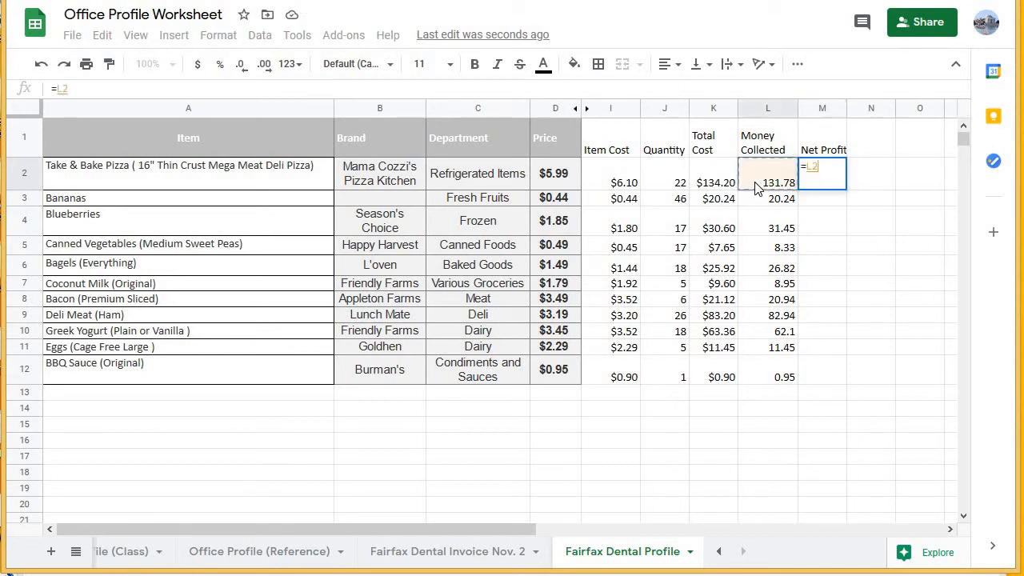
type("-")
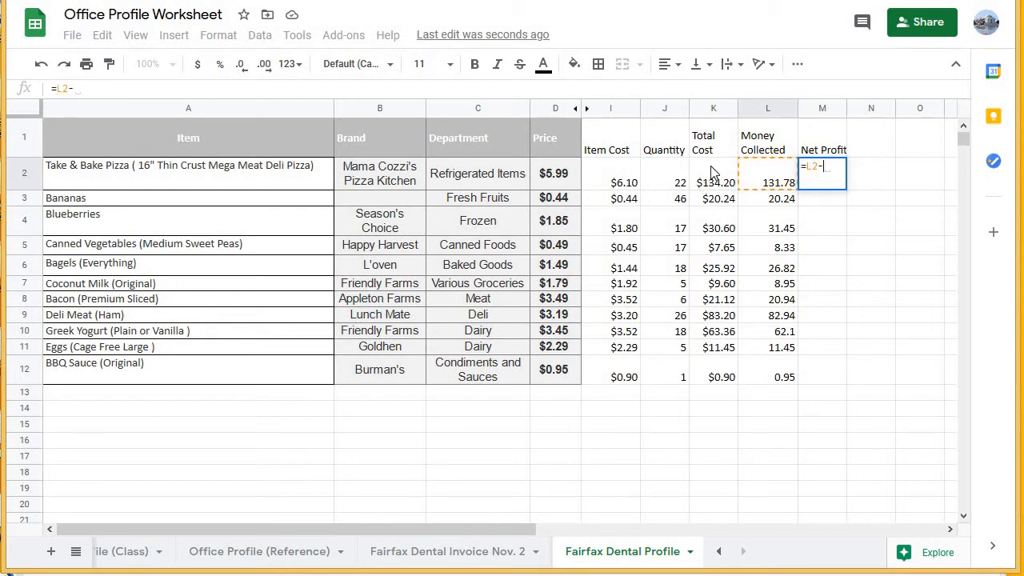
left_click(715, 173)
key("Return")
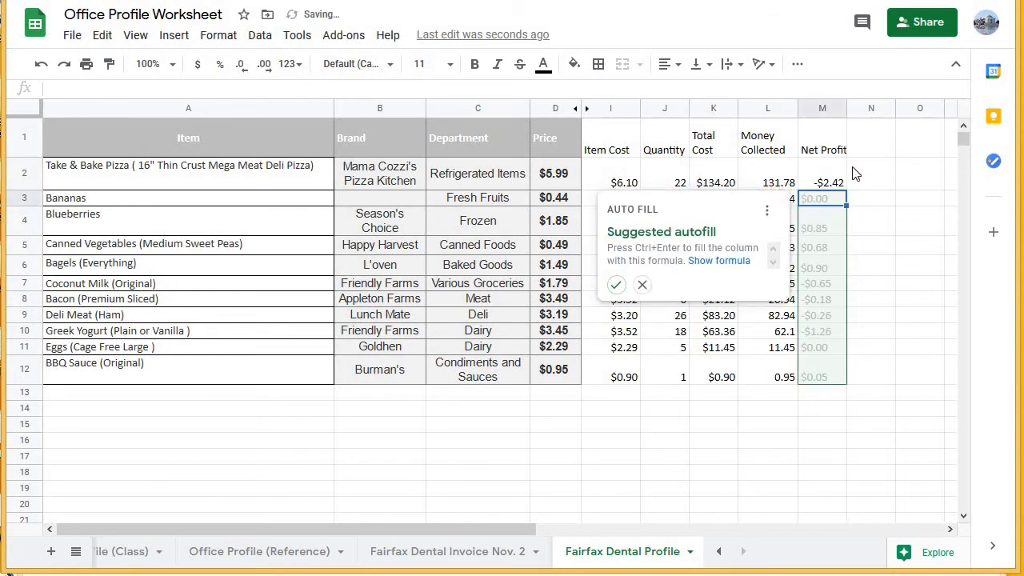
left_click(616, 285)
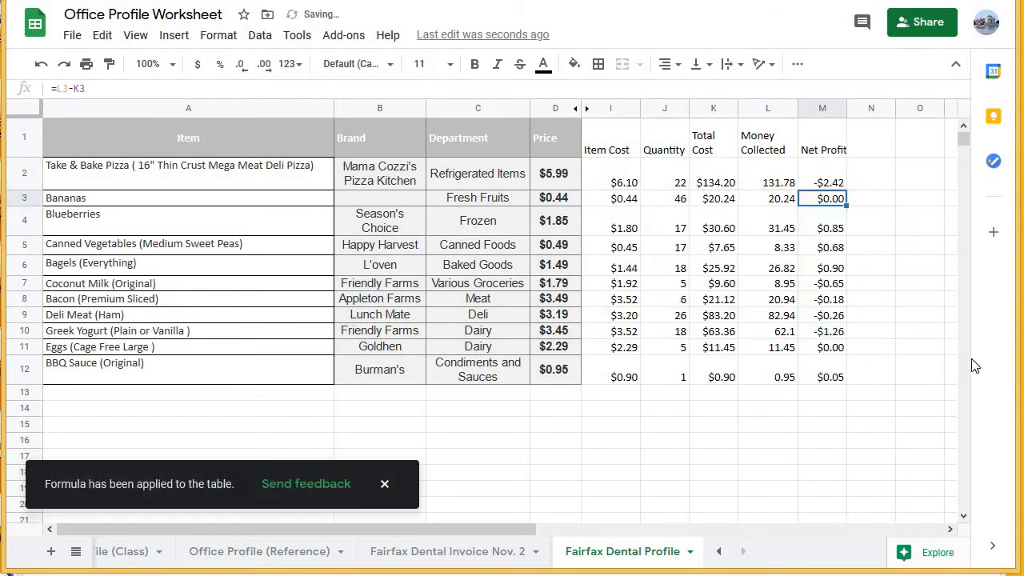
left_click(894, 246)
left_click(832, 184)
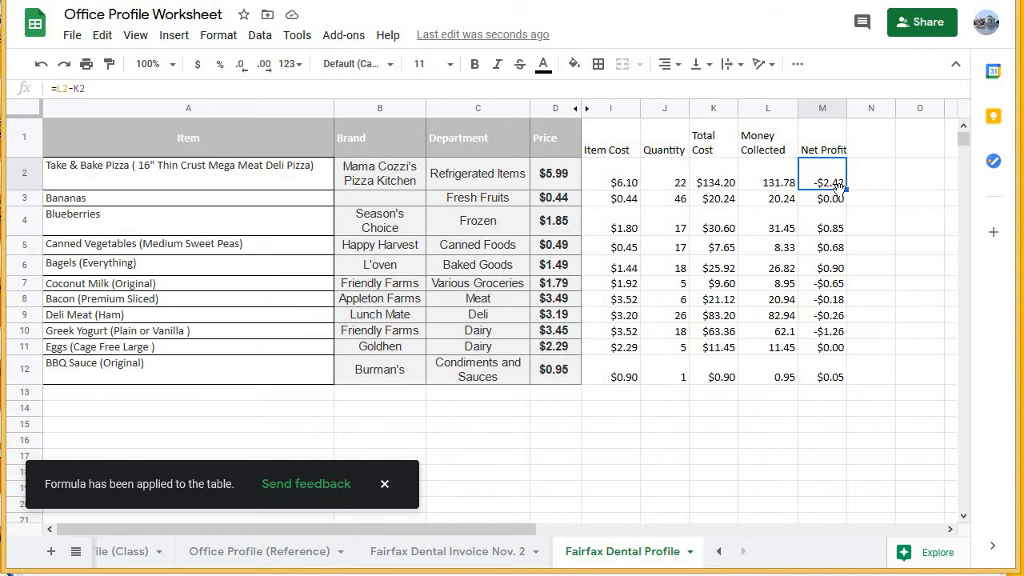
left_click(662, 181)
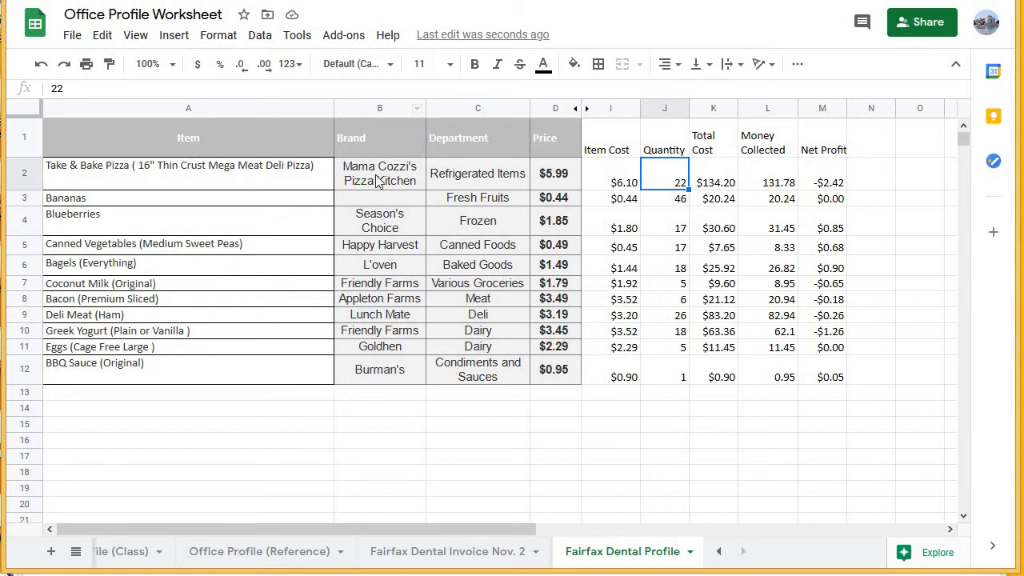
Set the whole table, A1 through M12, to the Calibri font at size 12.
left_click_drag(188, 137, 824, 377)
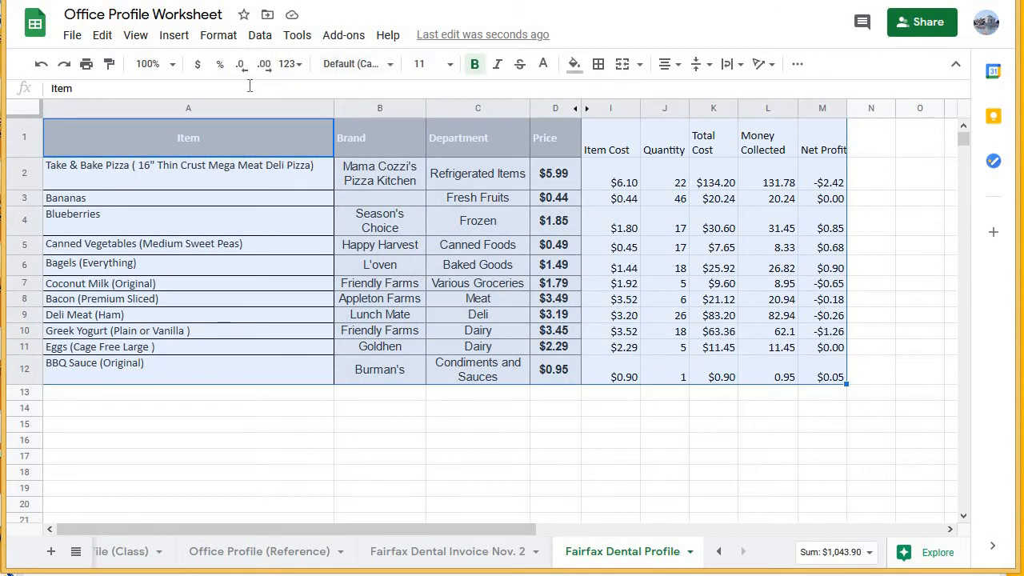
left_click(386, 71)
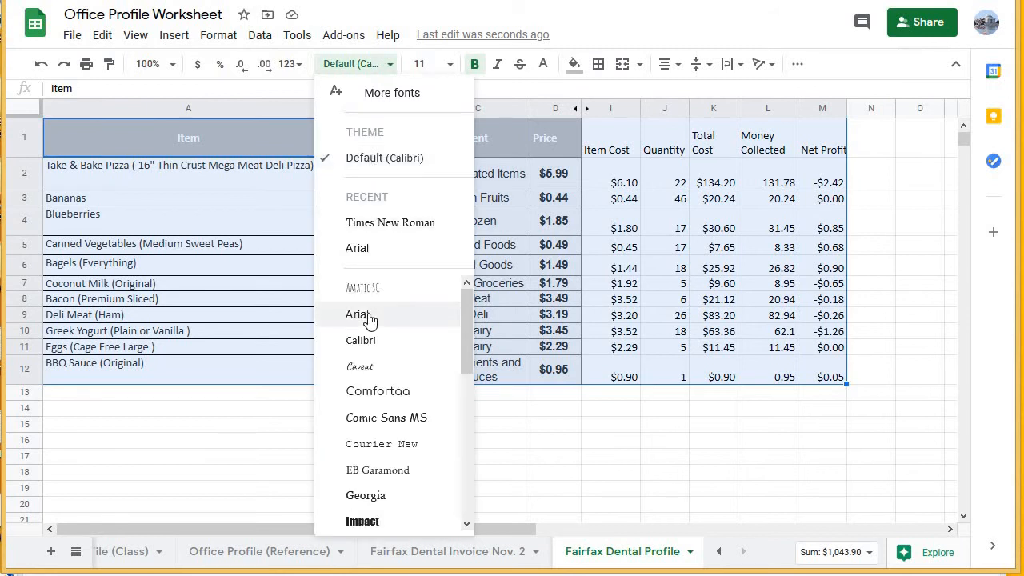
left_click(360, 341)
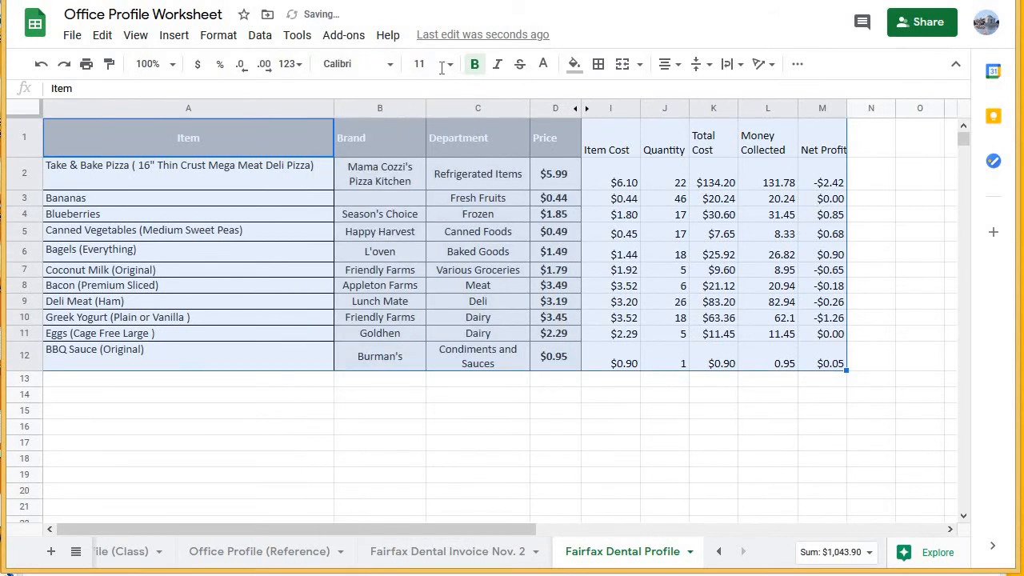
left_click(447, 64)
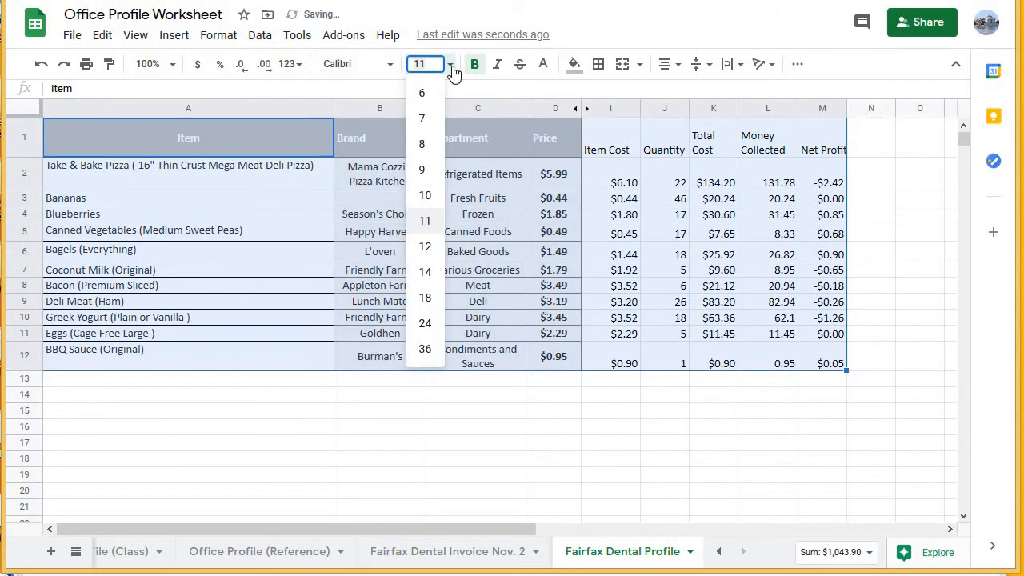
left_click(426, 248)
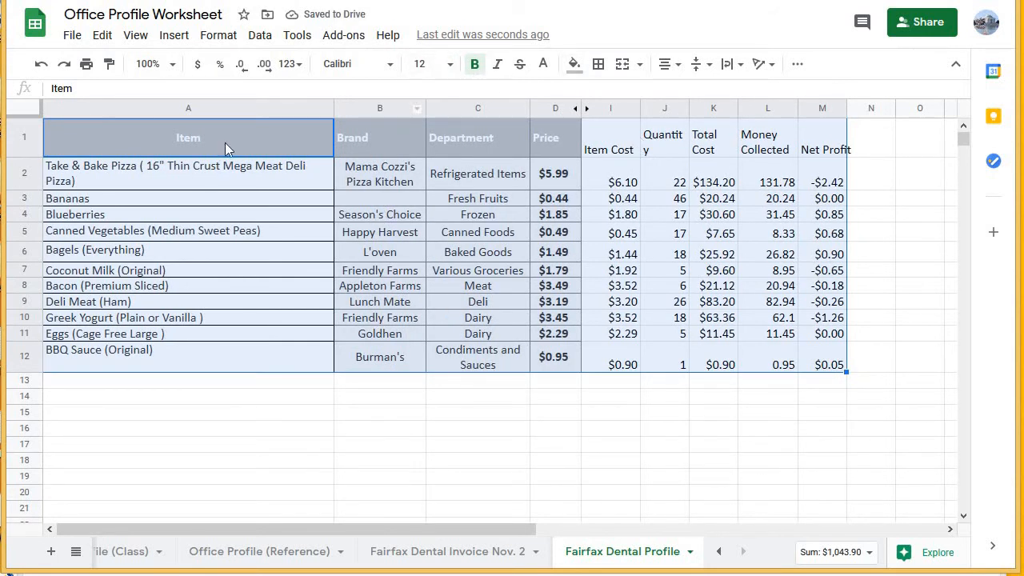
Make all the headers in A1:M1 bold, horizontally centered and text-wrapped.
left_click_drag(225, 143, 820, 141)
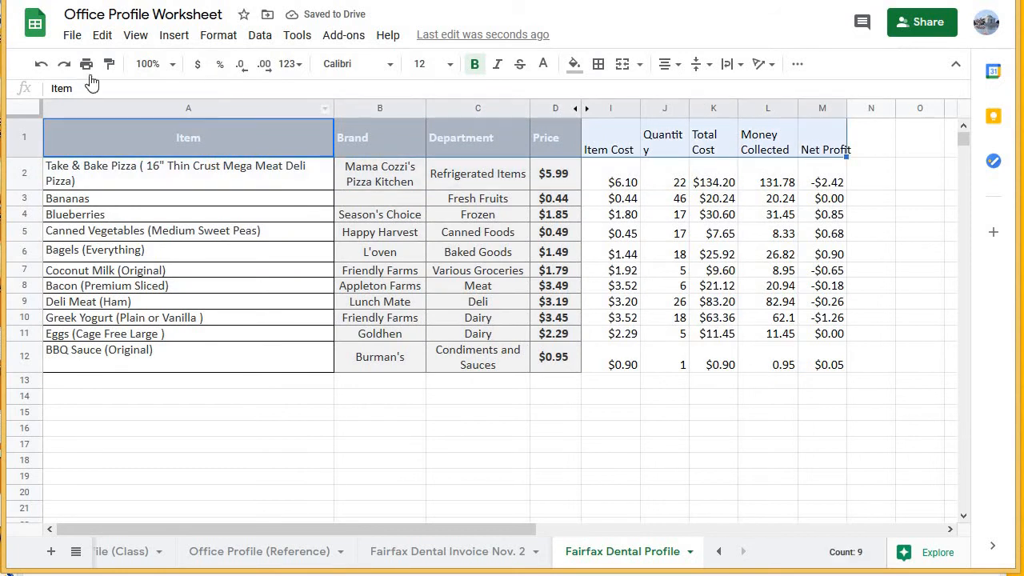
left_click(474, 64)
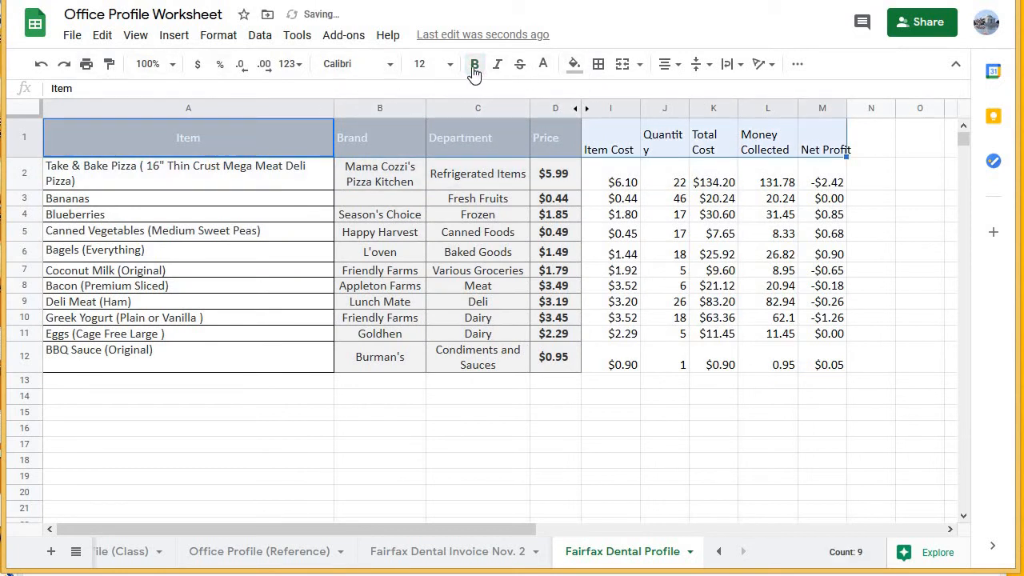
left_click(665, 64)
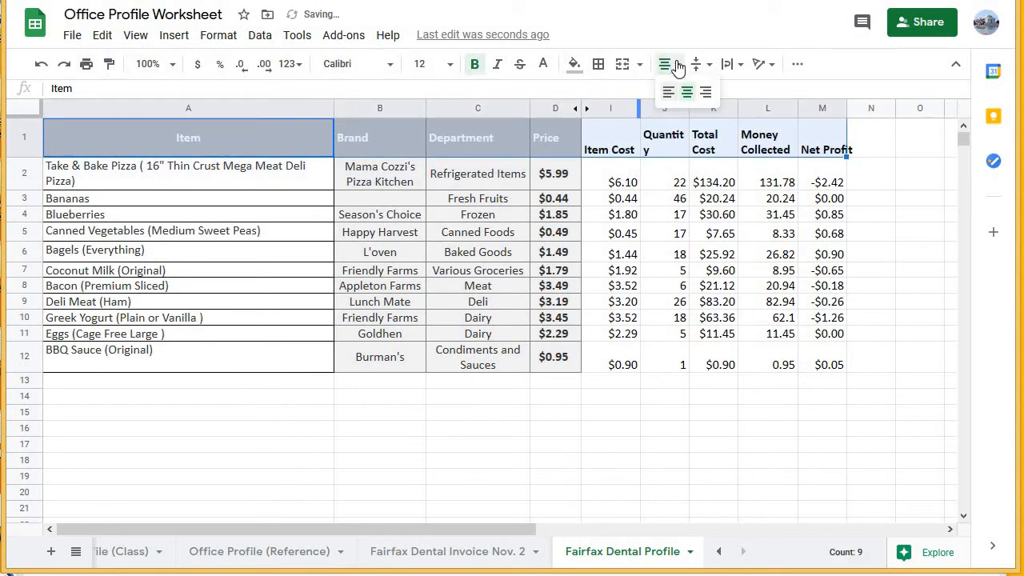
left_click(688, 92)
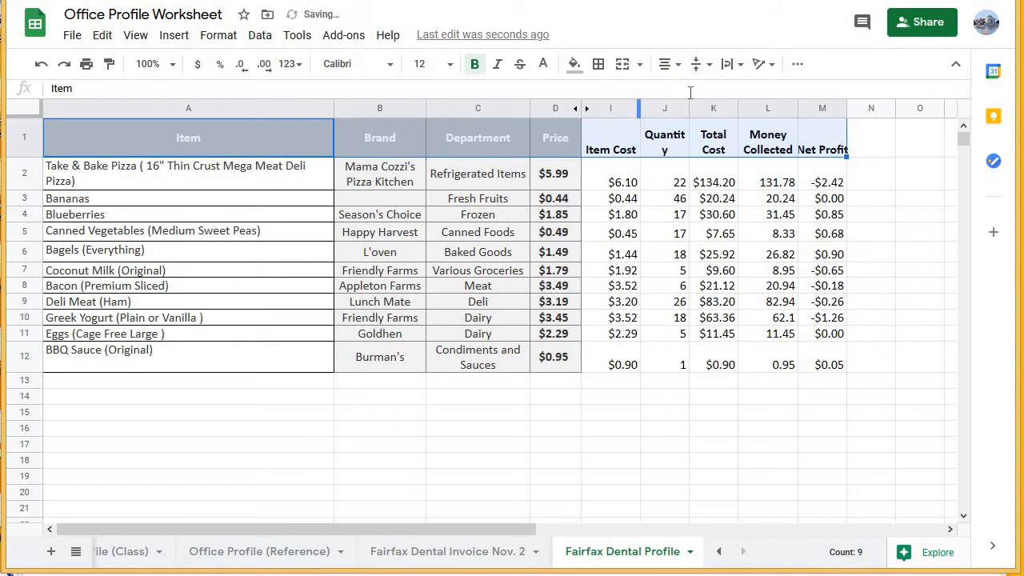
left_click(730, 64)
left_click(749, 93)
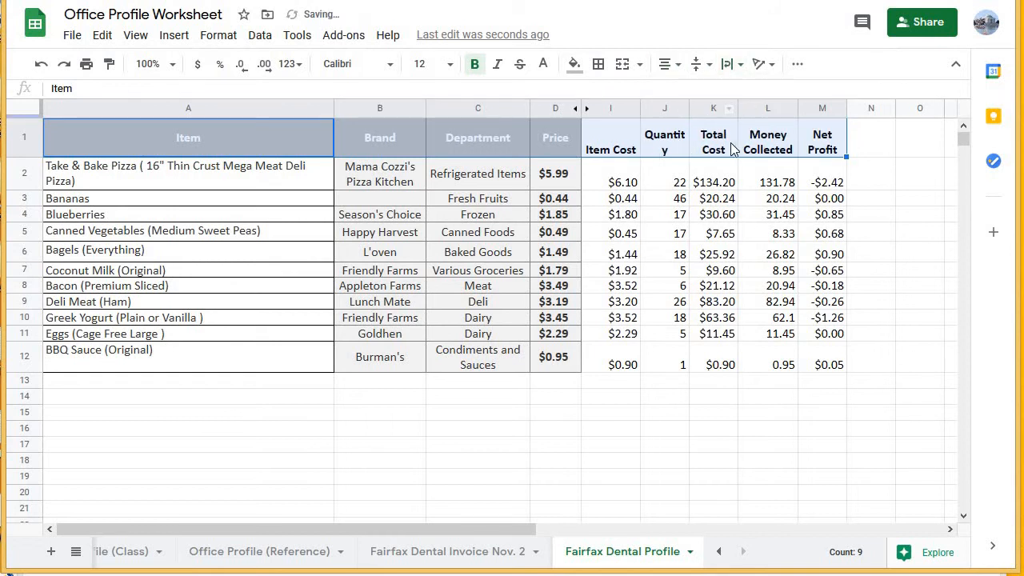
Fill the header row A1:M1 with gray and set its text color to black.
left_click(575, 65)
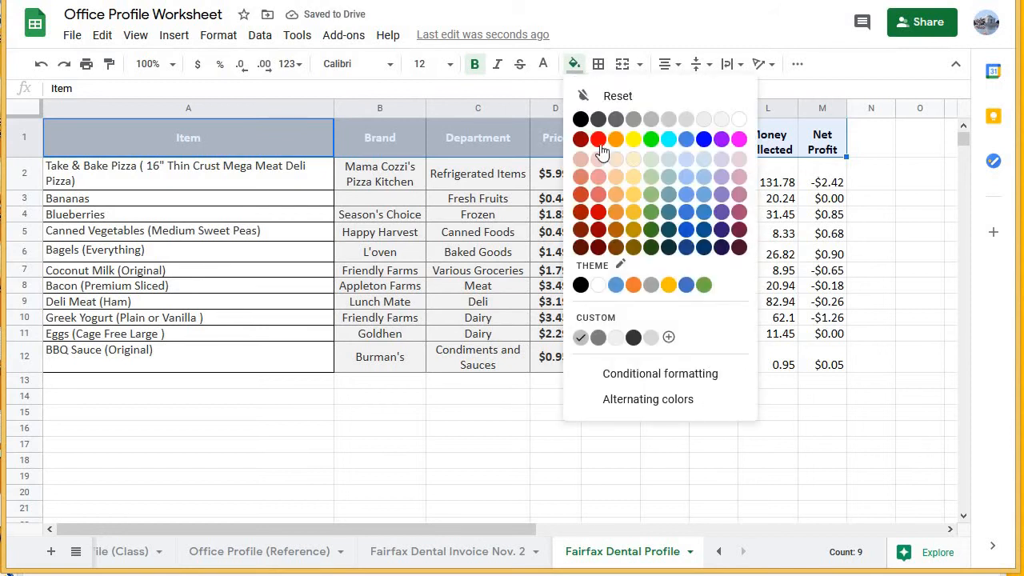
left_click(653, 124)
left_click_drag(188, 138, 823, 138)
left_click(549, 68)
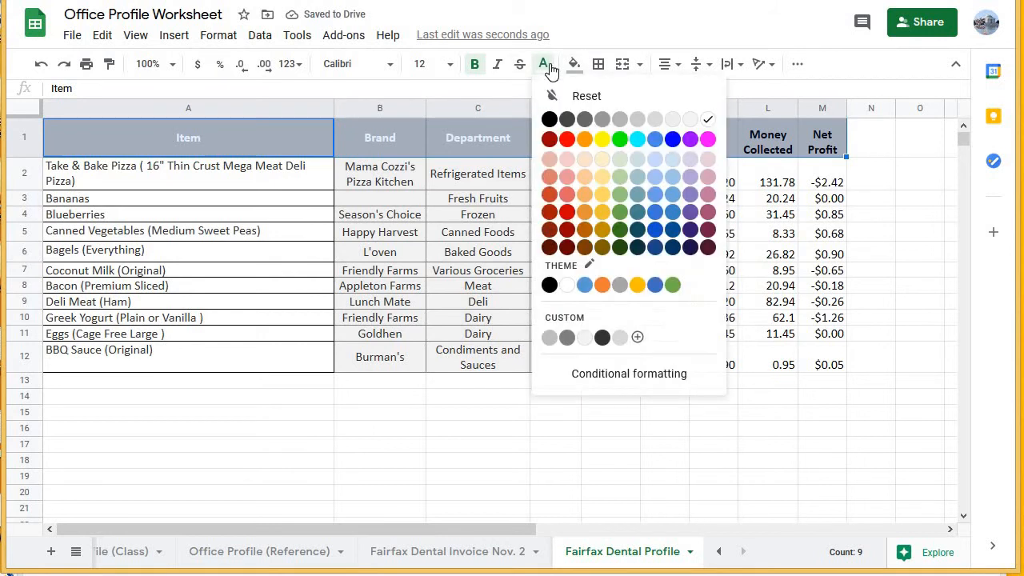
left_click(550, 118)
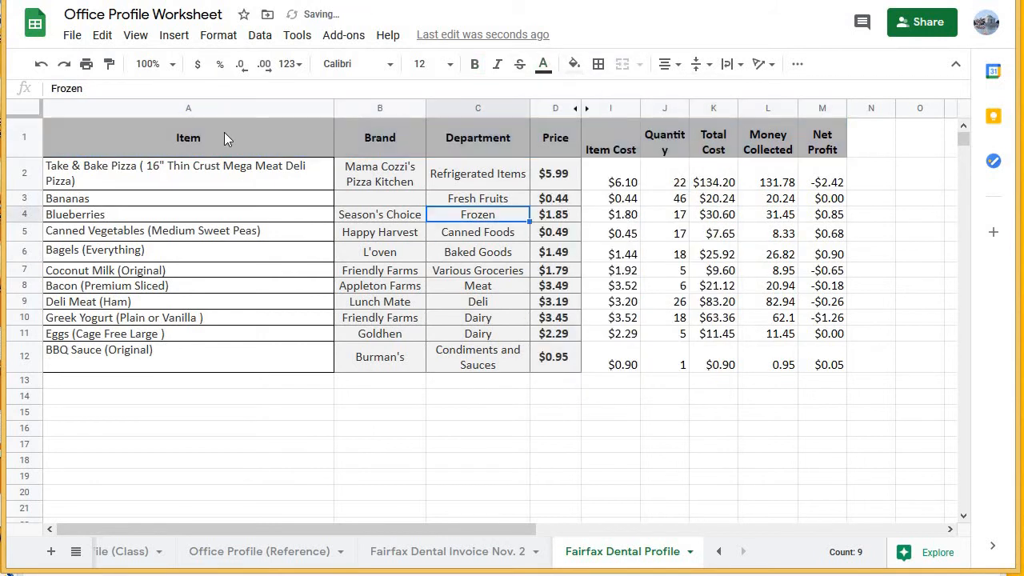
Apply borders around every cell of the whole table, A1 through M12.
left_click_drag(227, 132, 814, 366)
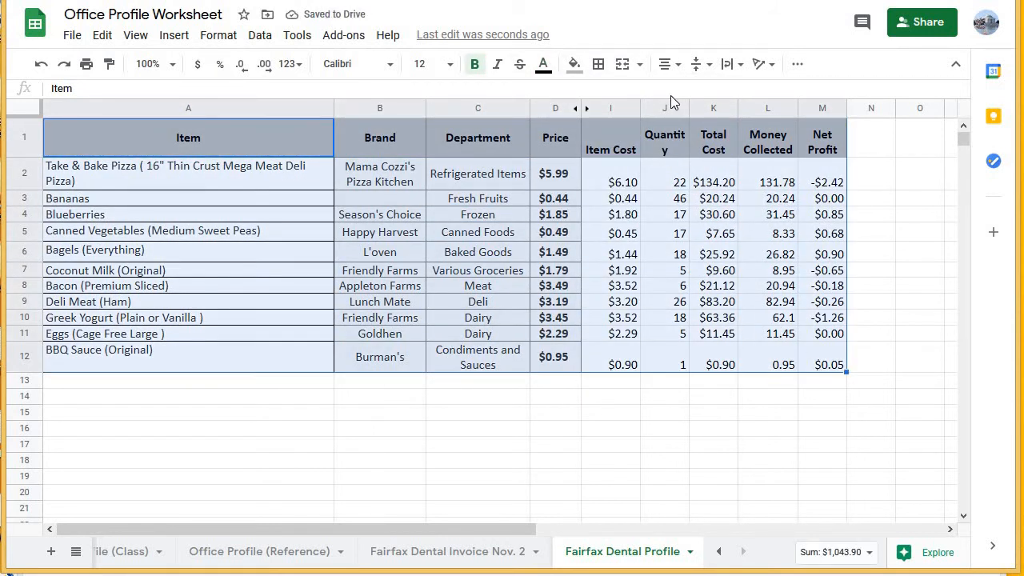
left_click(598, 64)
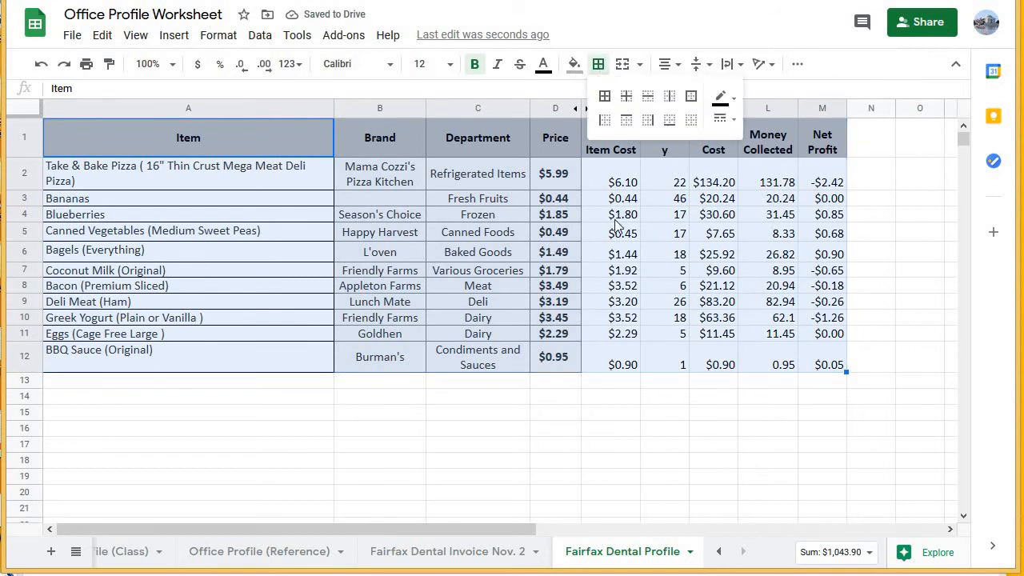
left_click(604, 96)
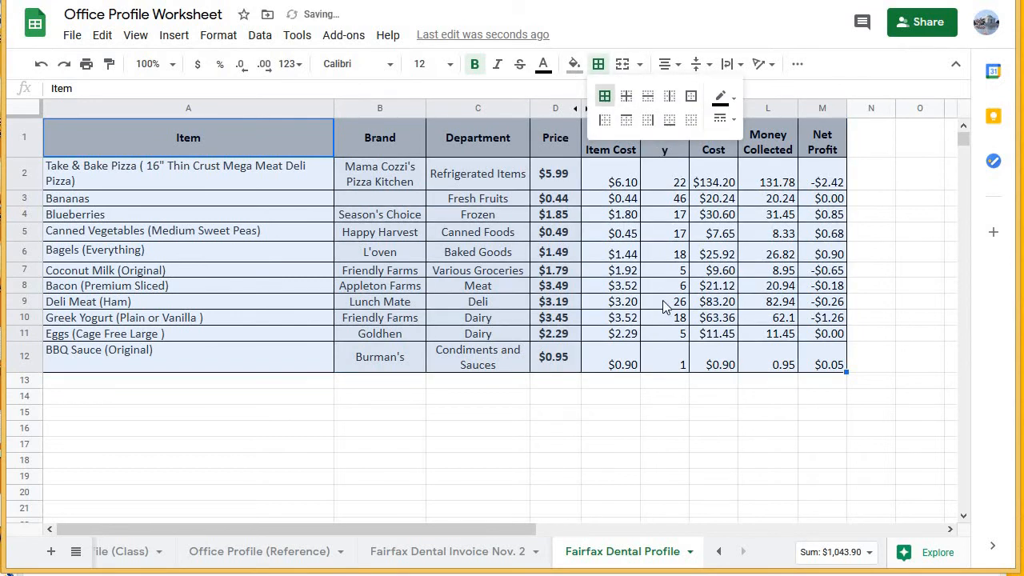
left_click(711, 366)
left_click(837, 382)
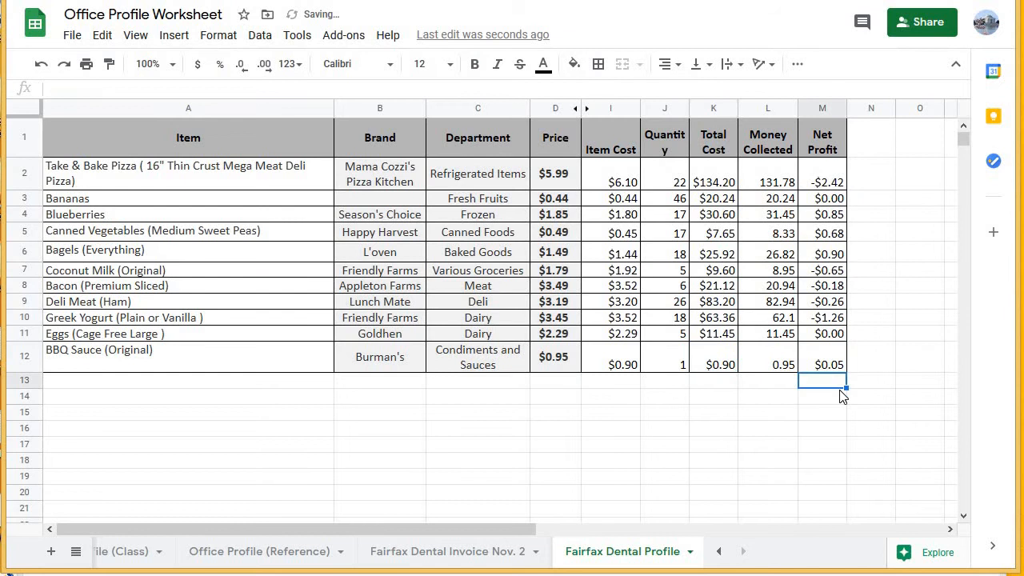
Check the net profit values in M2:M12 and add a "Net Profit" label in L14.
left_click(815, 185)
left_click_drag(820, 338, 817, 365)
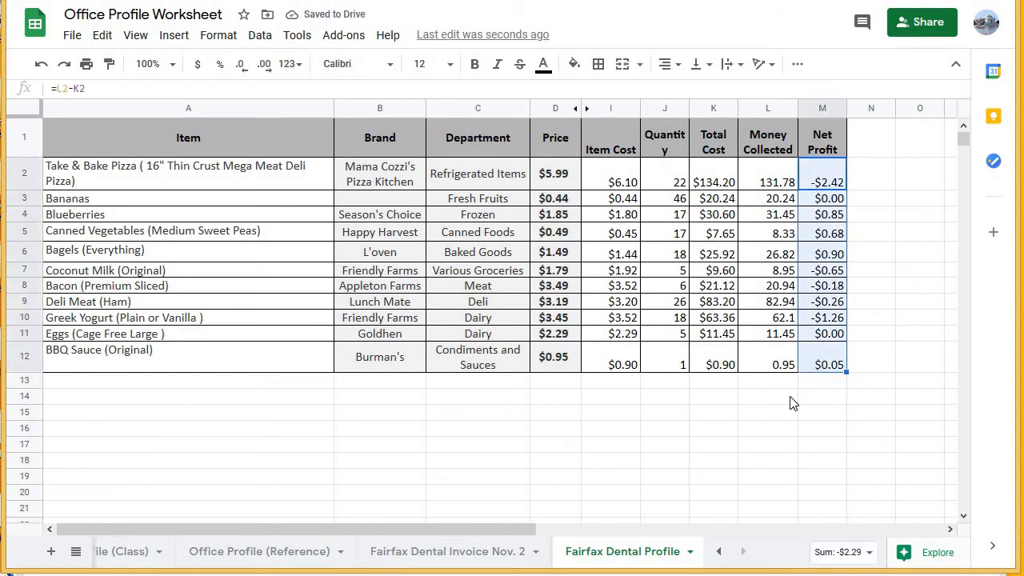
left_click(765, 396)
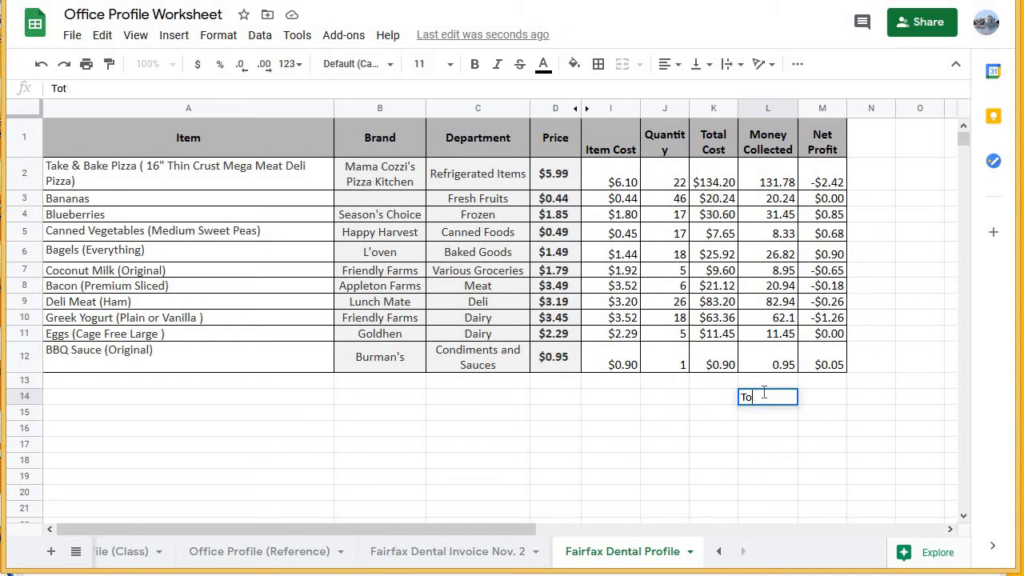
type("Net Pr")
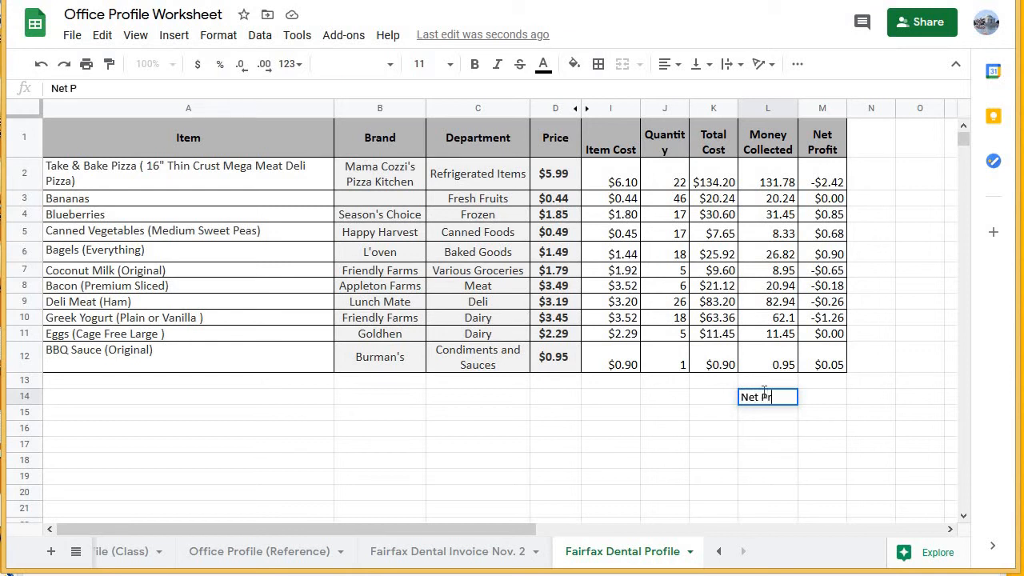
type("ofit")
key("Tab")
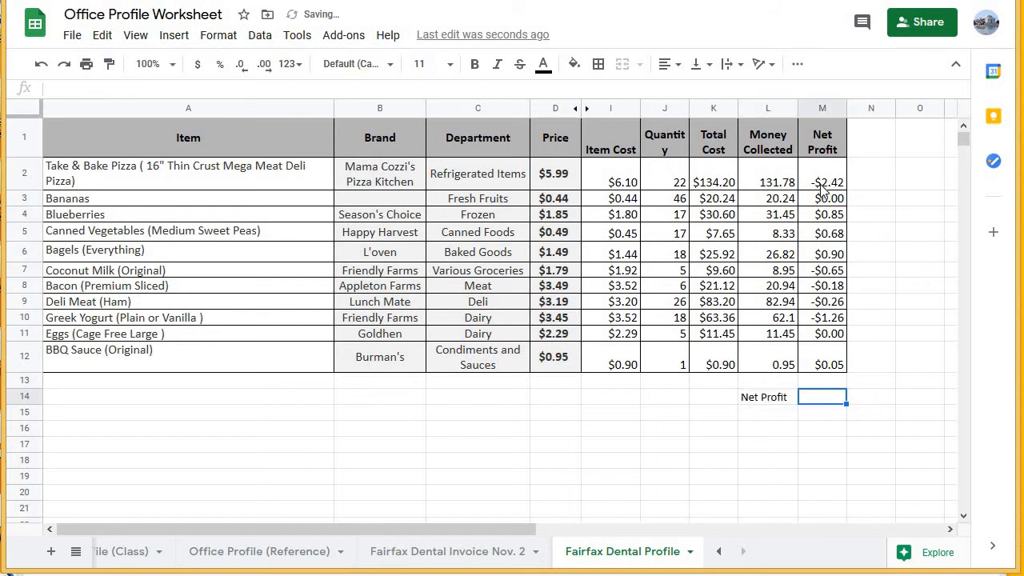
Total the Net Profit column in M14 with =SUM(M2:M12).
left_click_drag(824, 182, 823, 363)
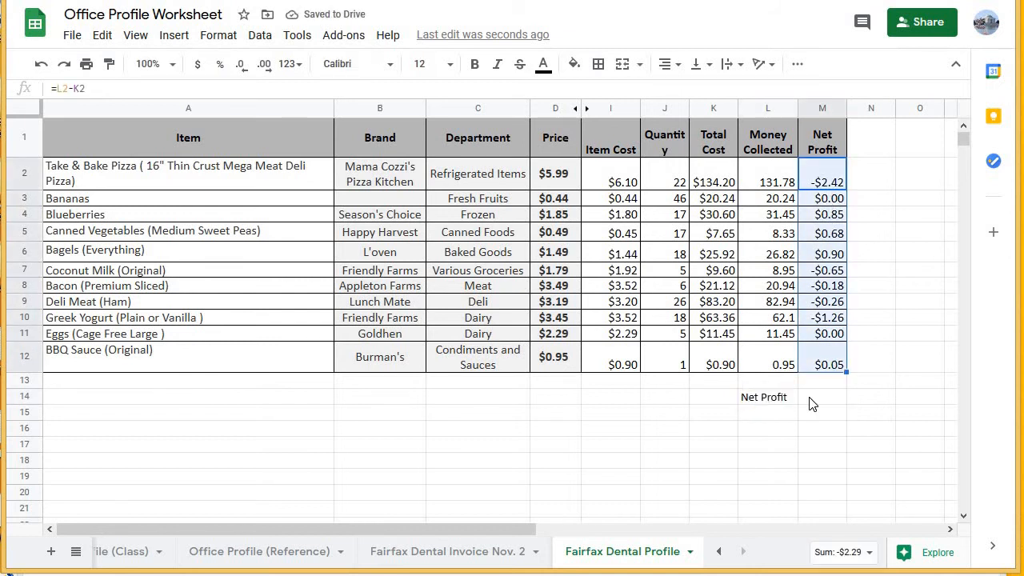
left_click(812, 400)
type("=")
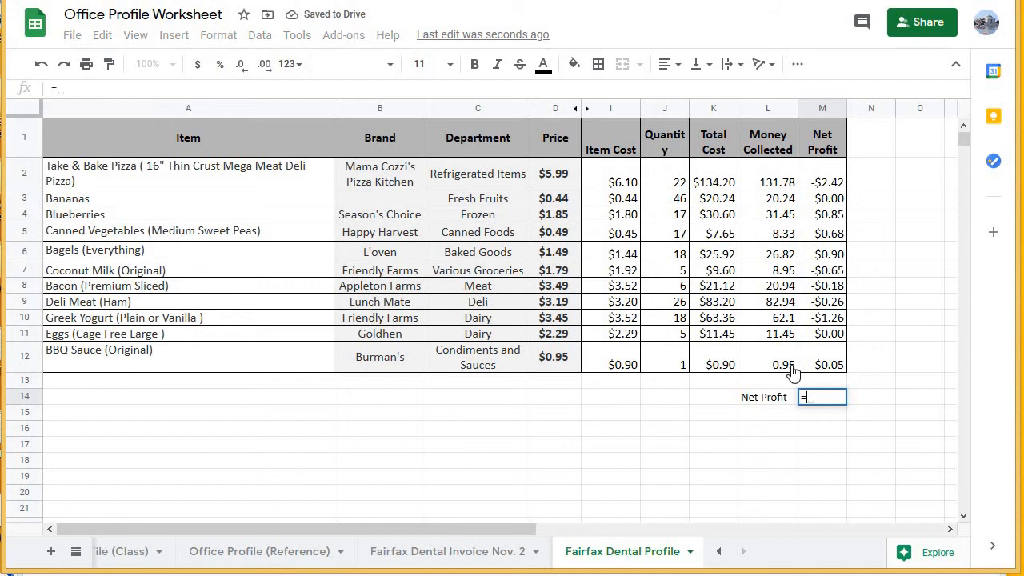
type("SUM")
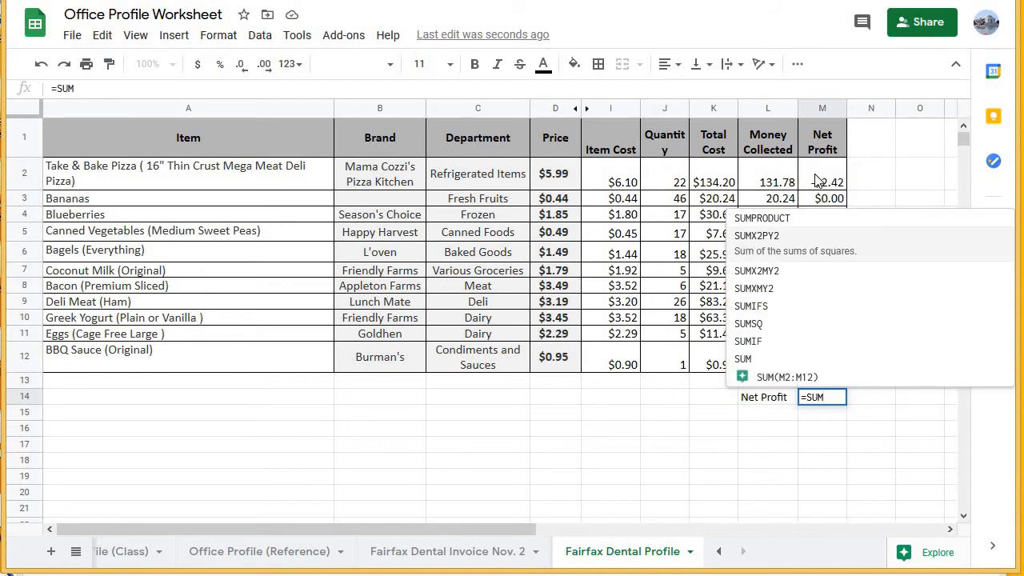
type("(")
left_click(816, 186)
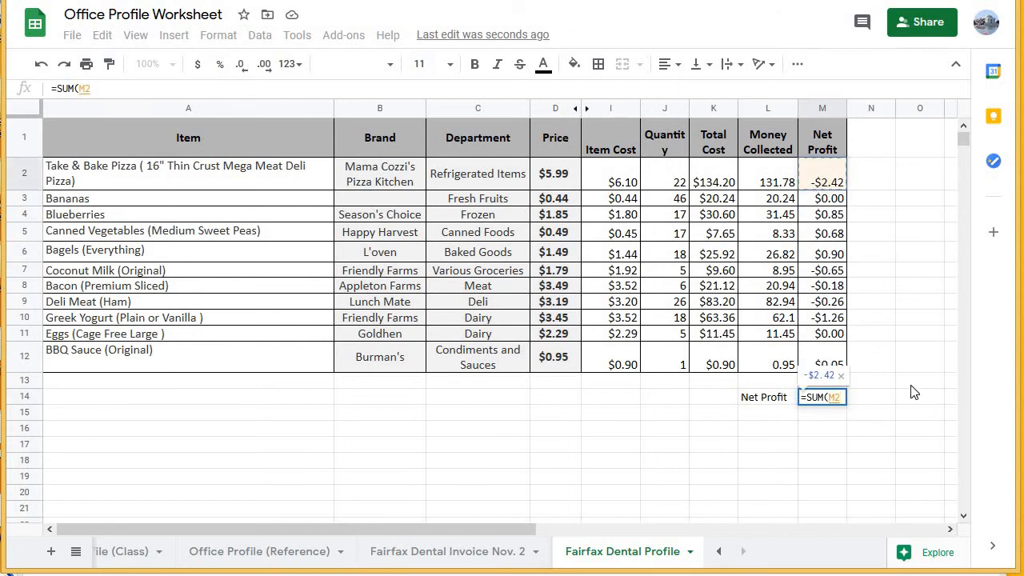
type(":")
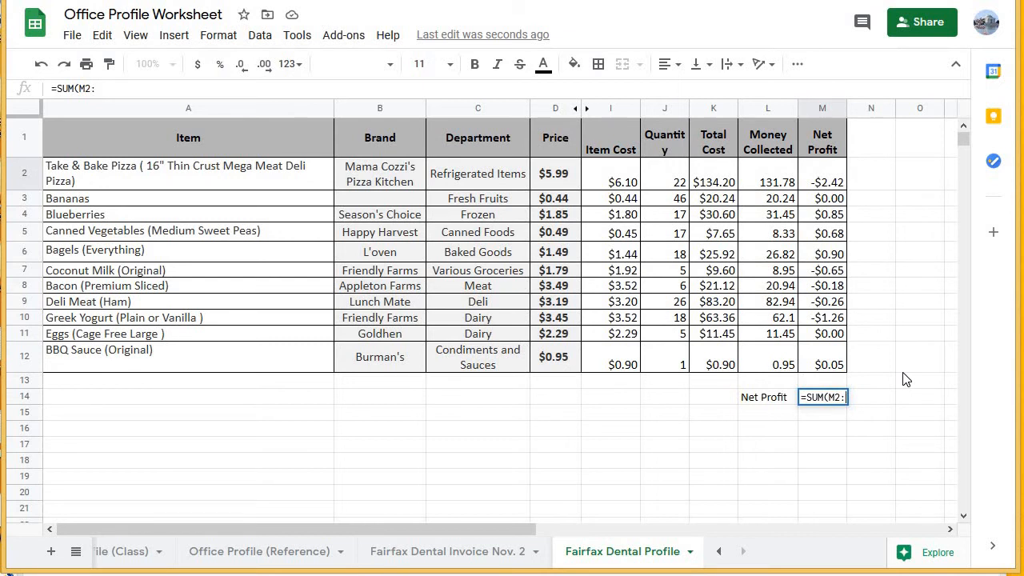
type("m12)")
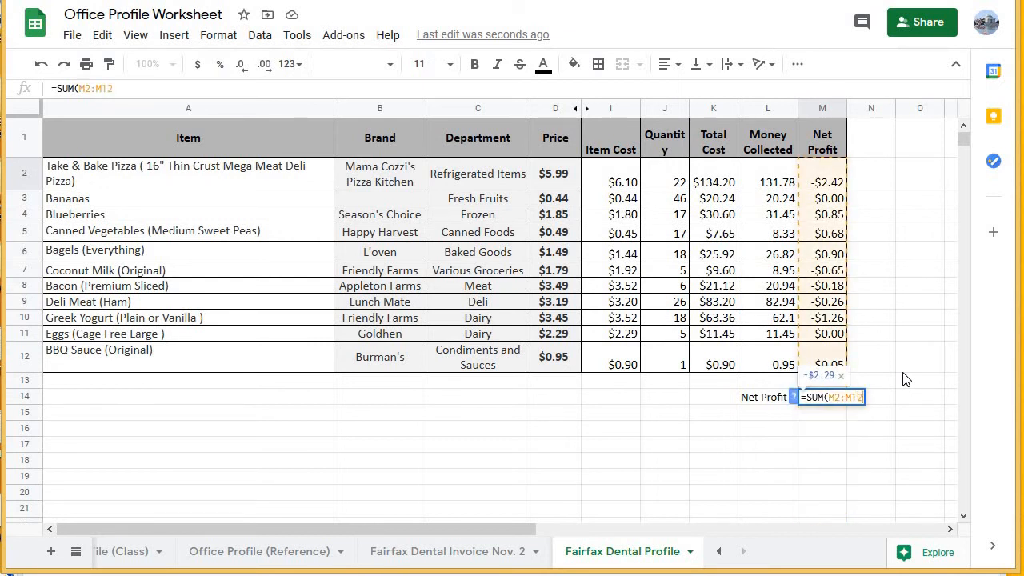
key("Return")
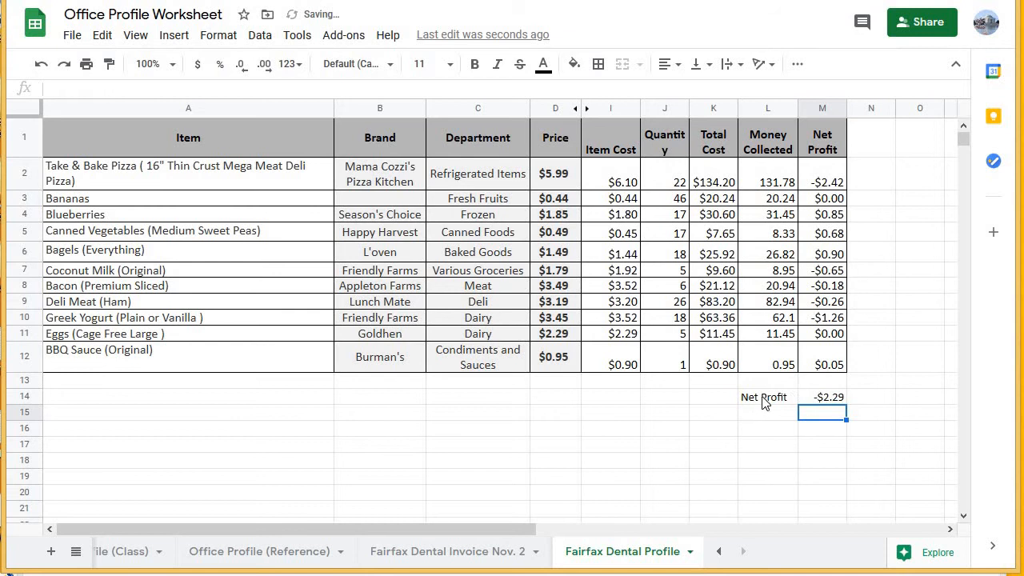
Make the net profit total row L14:M14 bold and add borders around both cells.
left_click_drag(760, 397, 814, 397)
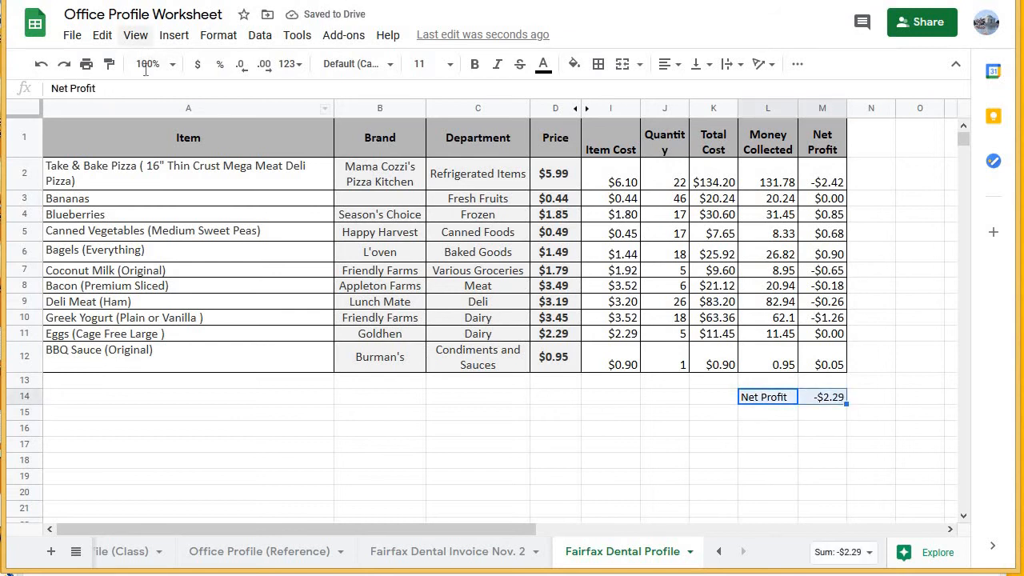
key("ctrl+b")
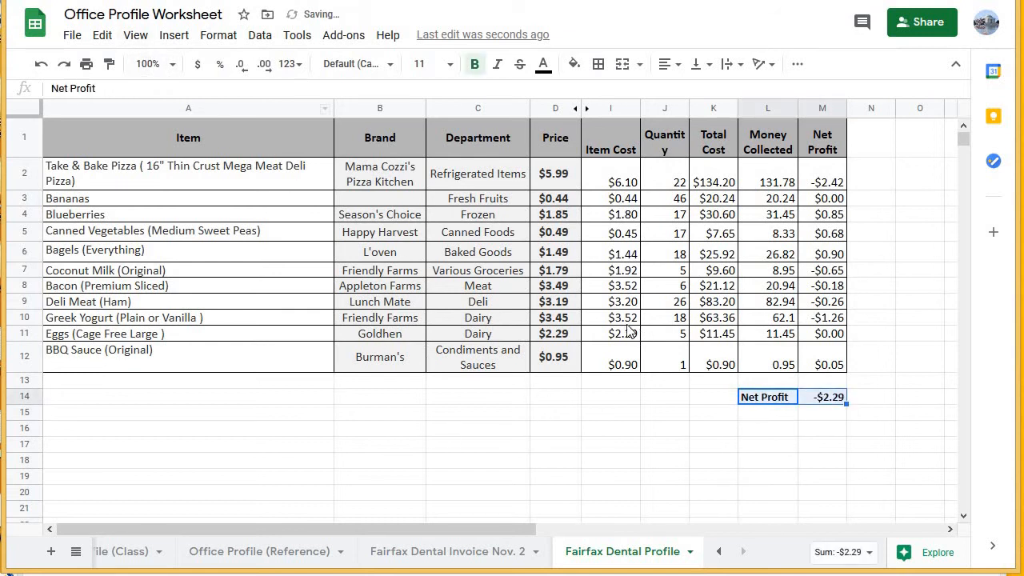
left_click(599, 64)
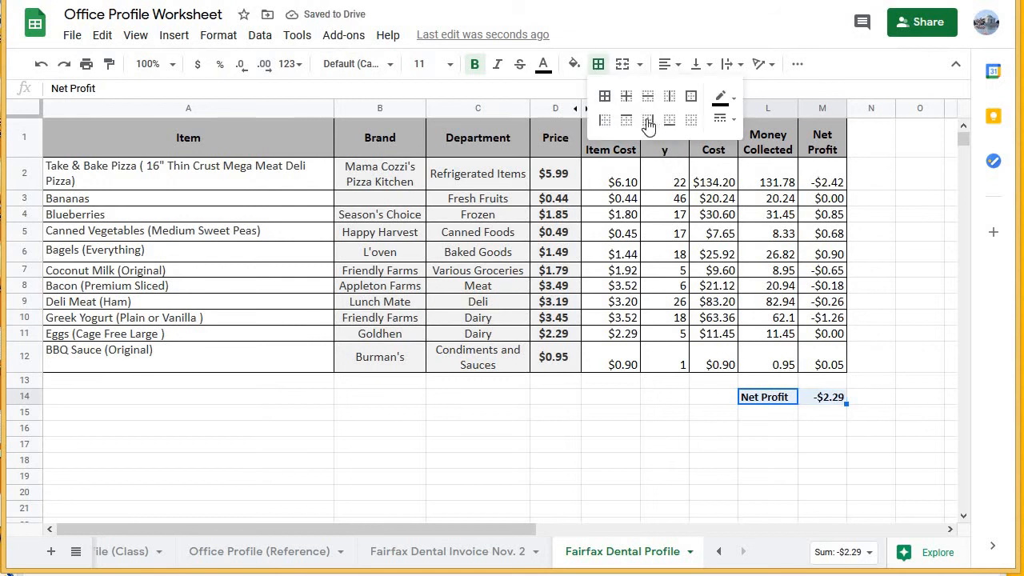
left_click(604, 96)
left_click(628, 464)
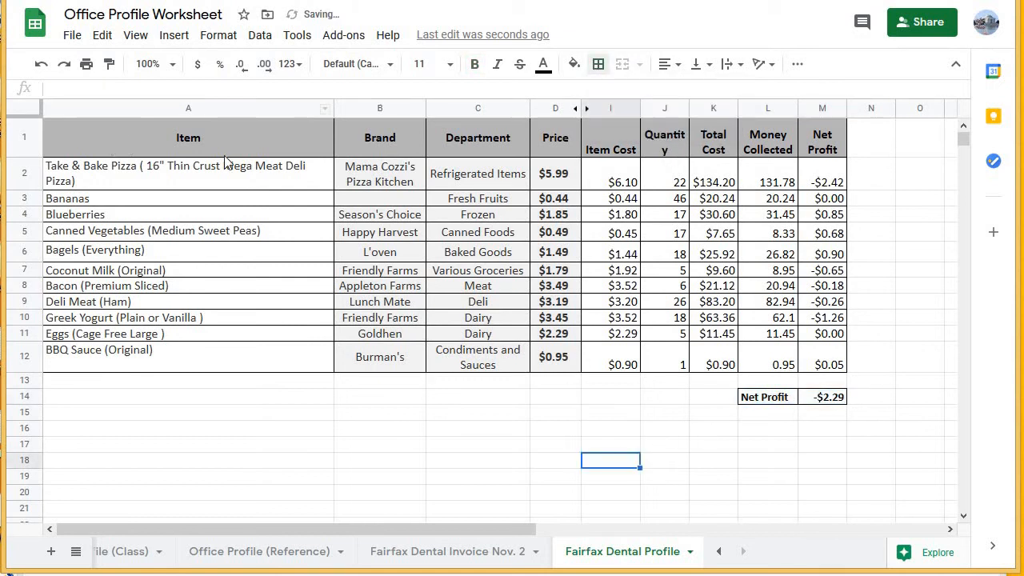
Review the formatted table and the overall net profit in L14:M14.
left_click_drag(224, 155, 832, 364)
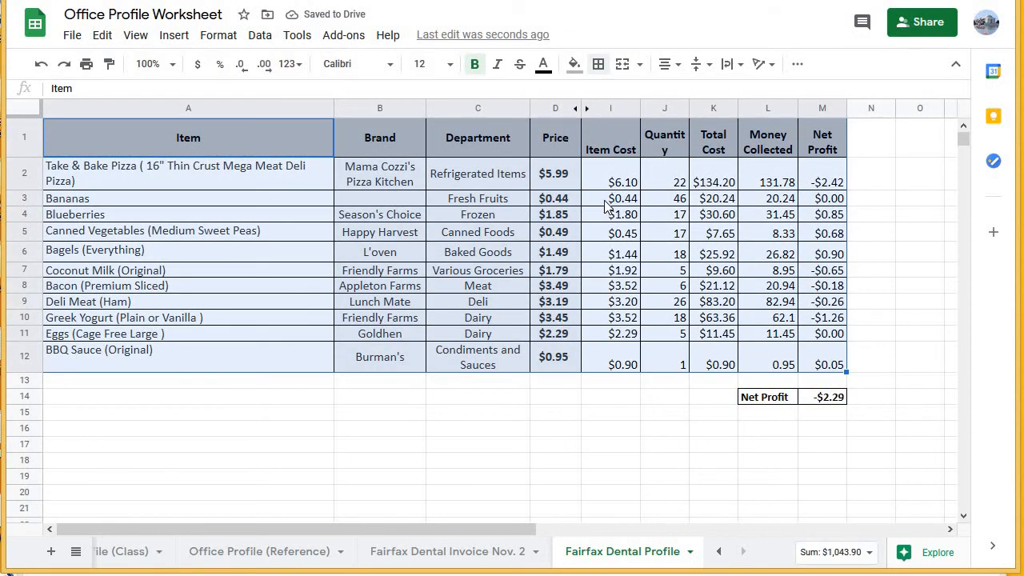
left_click(605, 204)
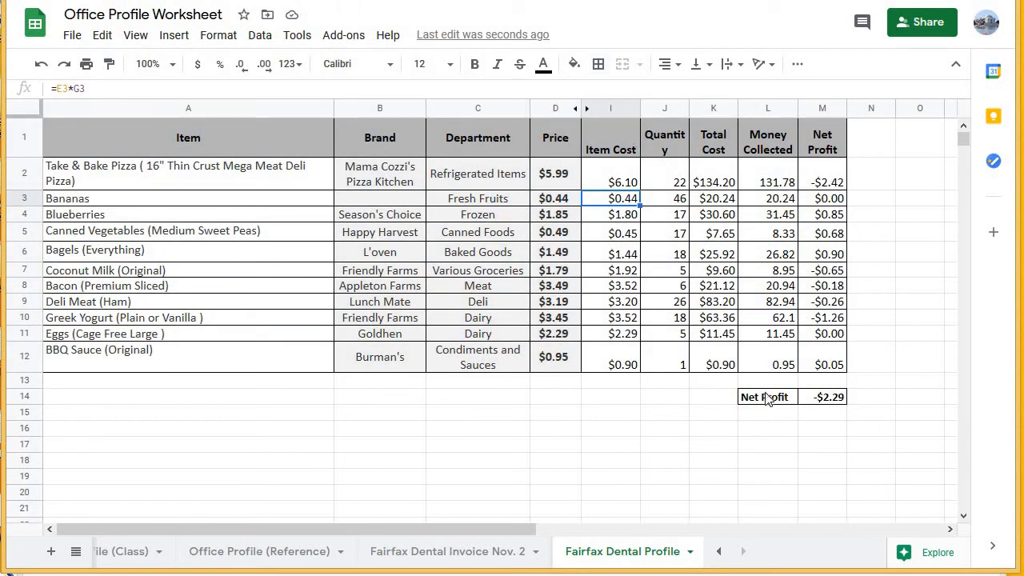
left_click_drag(764, 398, 846, 397)
left_click(816, 397)
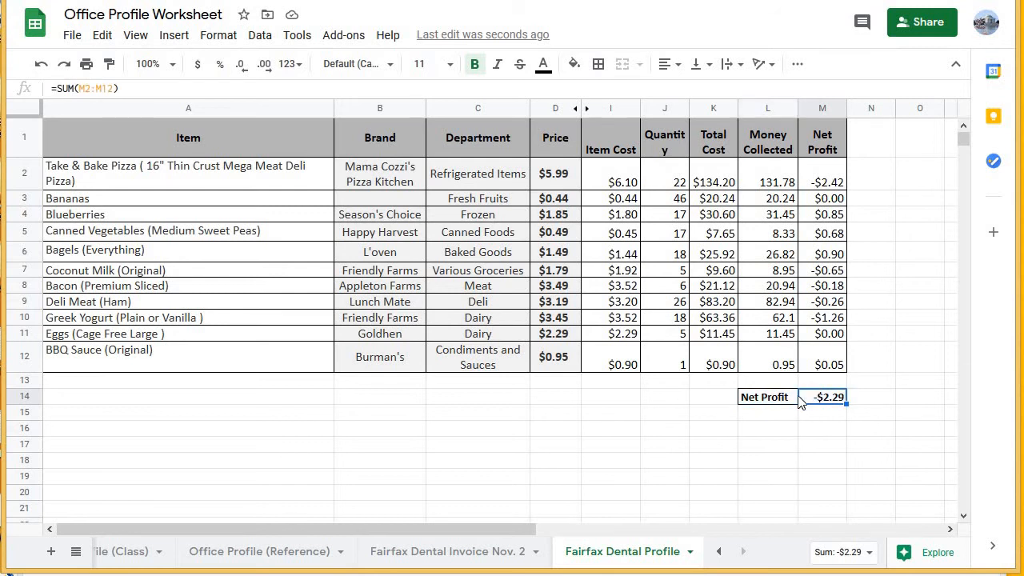
left_click(759, 400)
left_click(812, 398, "shift")
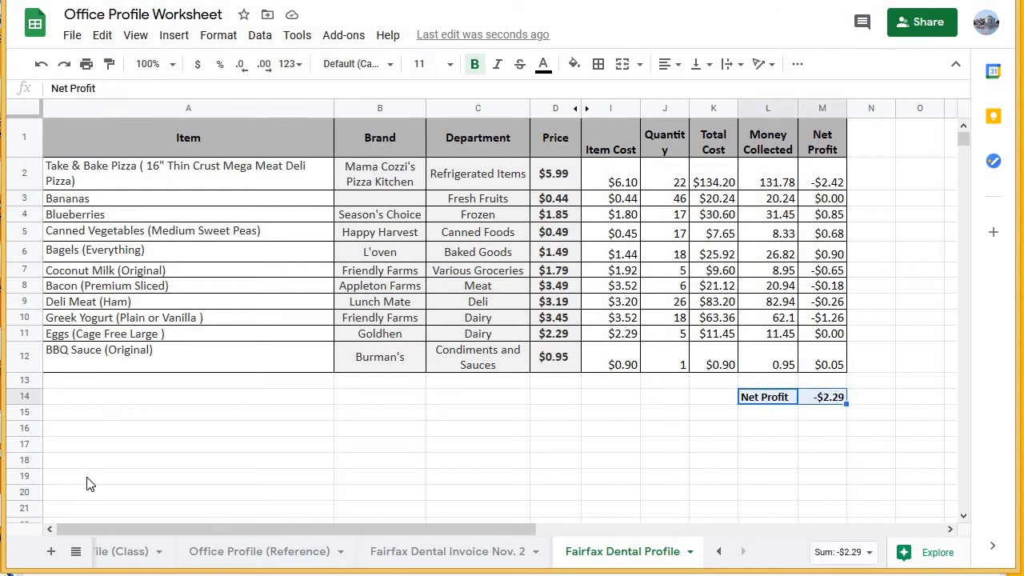
Compare the total on the Fairfax Dental Invoice Nov. 2 sheet with the net profit on the Fairfax Dental Profile sheet.
left_click(439, 552)
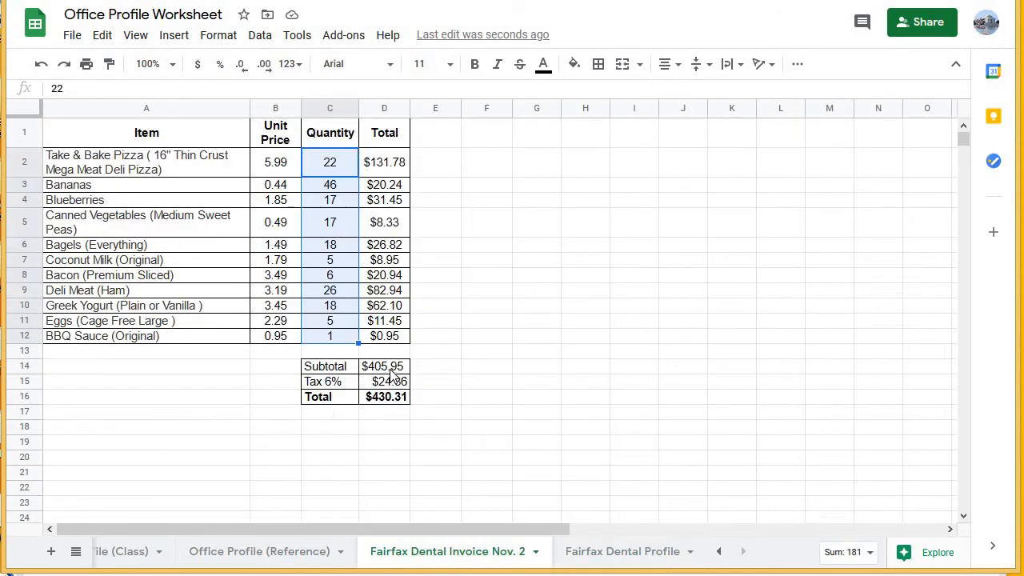
left_click(336, 398)
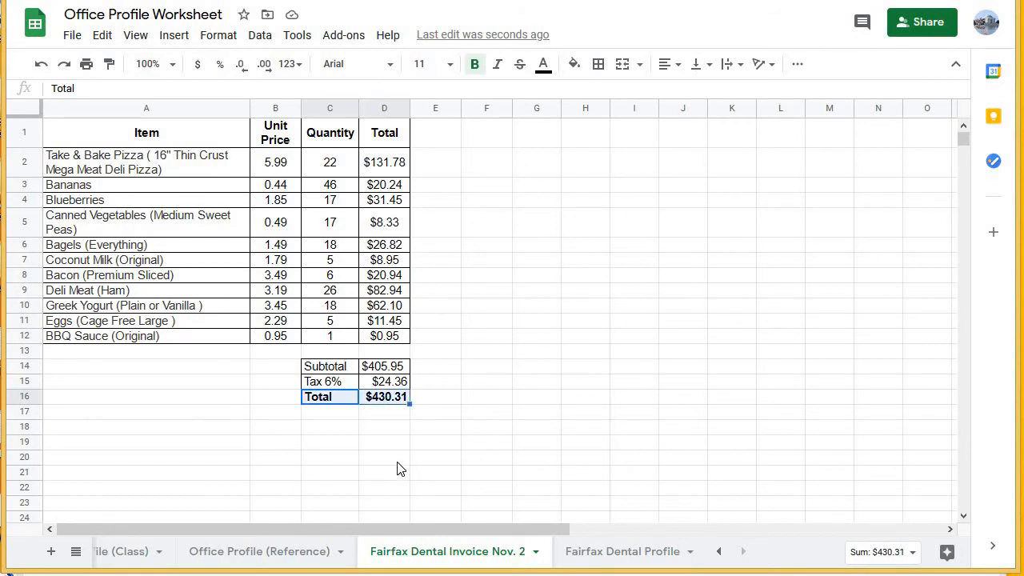
left_click(632, 554)
left_click_drag(775, 394, 829, 400)
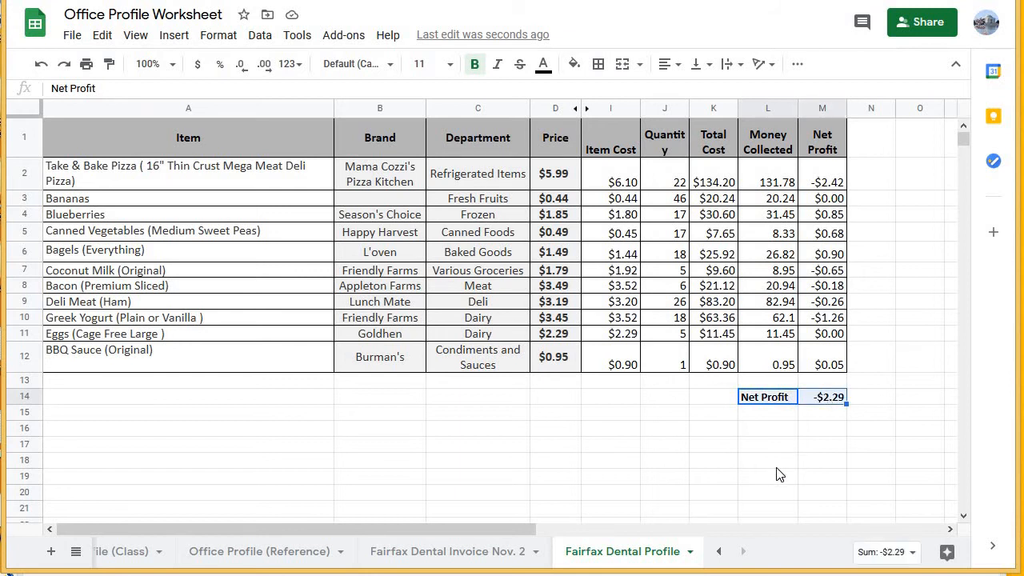
left_click(445, 552)
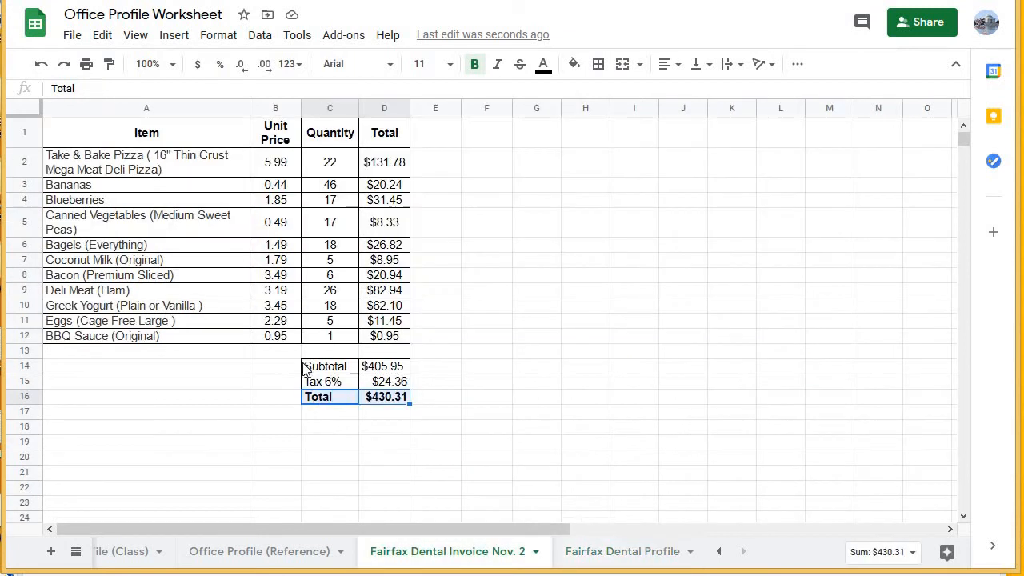
left_click(322, 399)
left_click(623, 552)
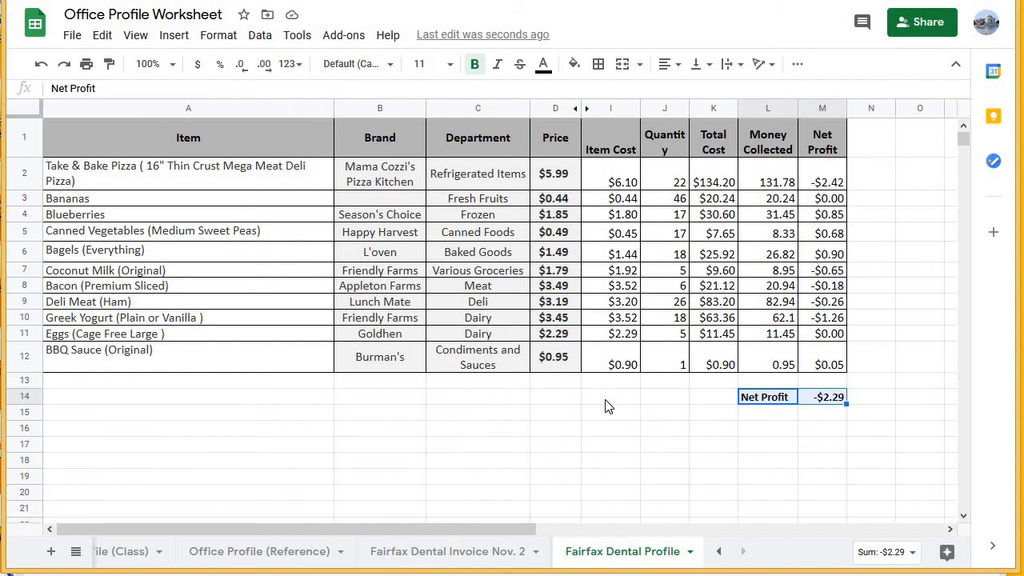
left_click(697, 448)
Switch to the Grocery Store Worksheet 1 document in Google Docs and read the pie chart and column chart tasks.
left_click(776, 2)
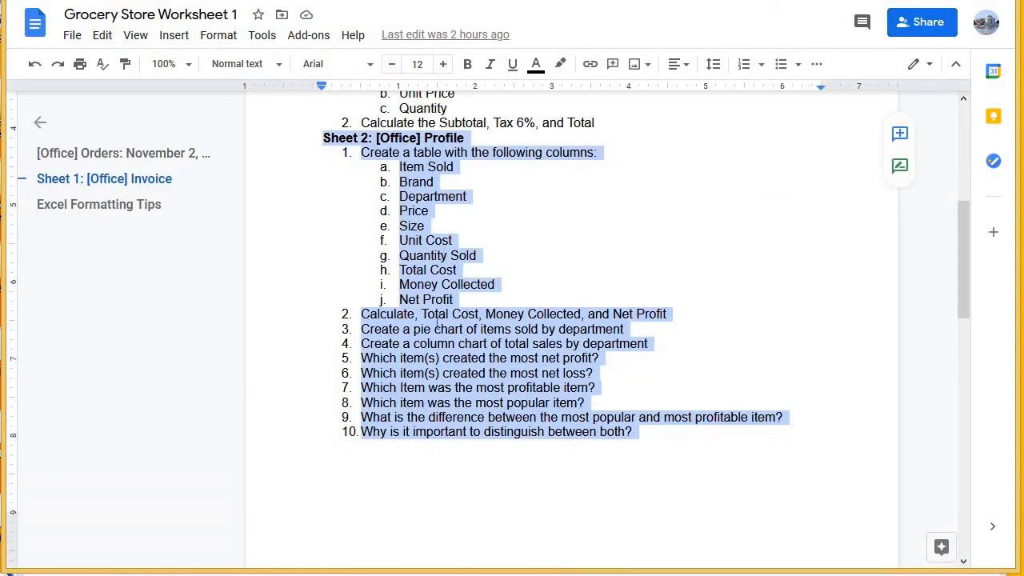
left_click_drag(361, 329, 672, 337)
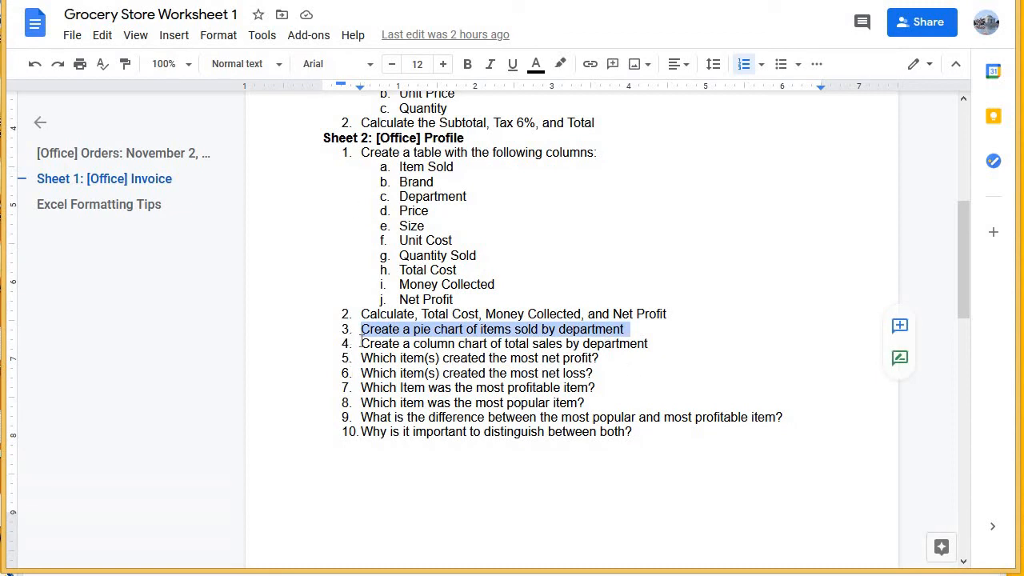
left_click_drag(361, 343, 660, 344)
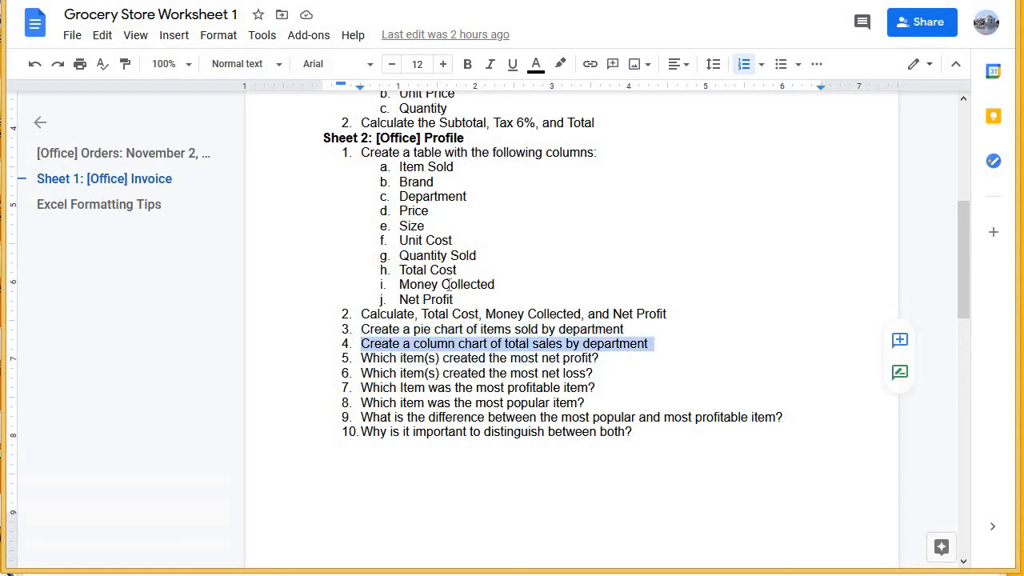
Return to the Office Profile Worksheet in Google Sheets and examine the departments listed in C2:C12.
key("alt+Tab")
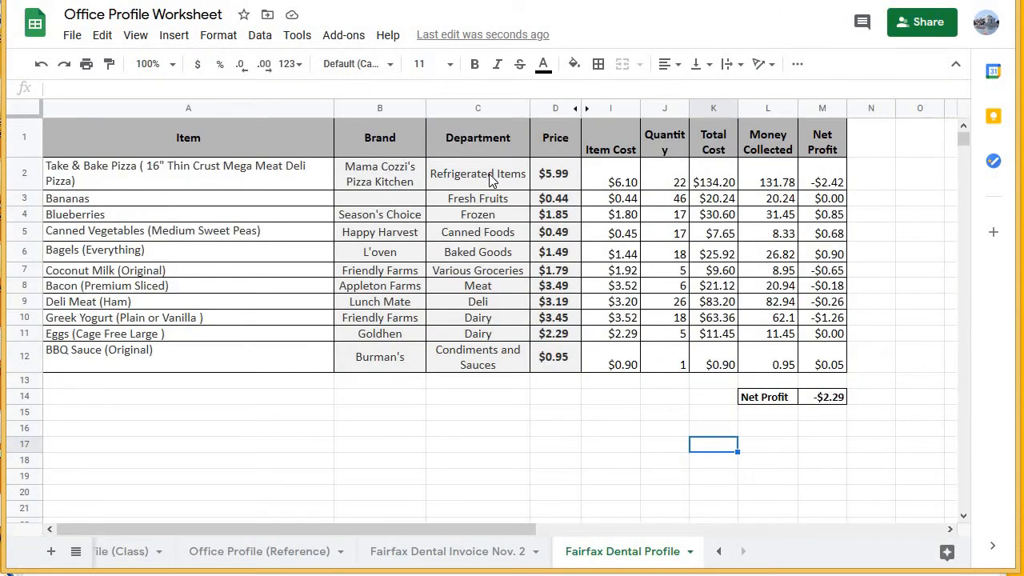
left_click_drag(490, 173, 499, 350)
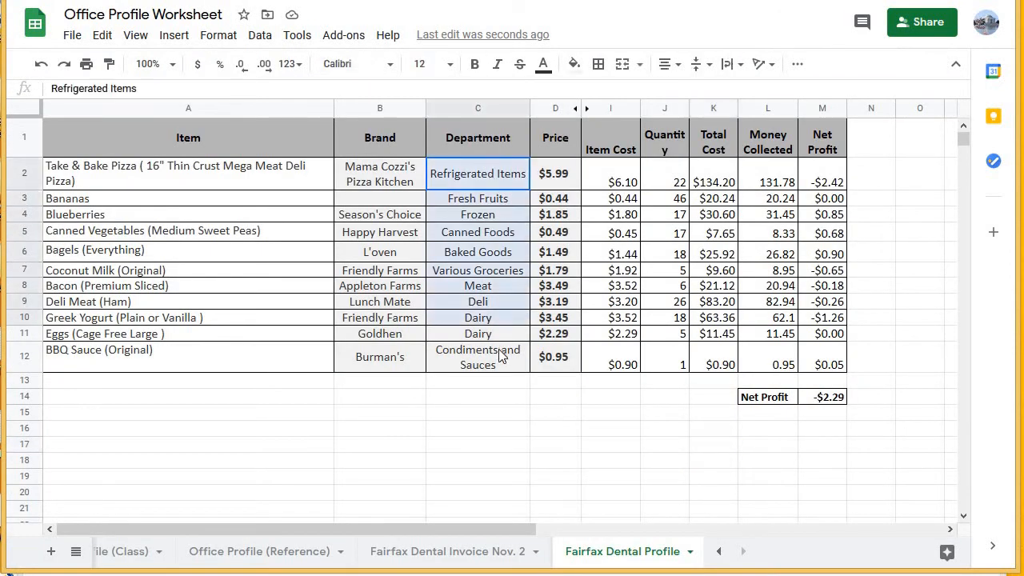
left_click(484, 179)
key("shift+Down")
key("shift+Down")
key("shift+Down")
key("shift+Down")
key("shift+Down")
key("shift+Down")
key("shift+Down")
key("shift+Down")
key("shift+Down")
key("shift+Down")
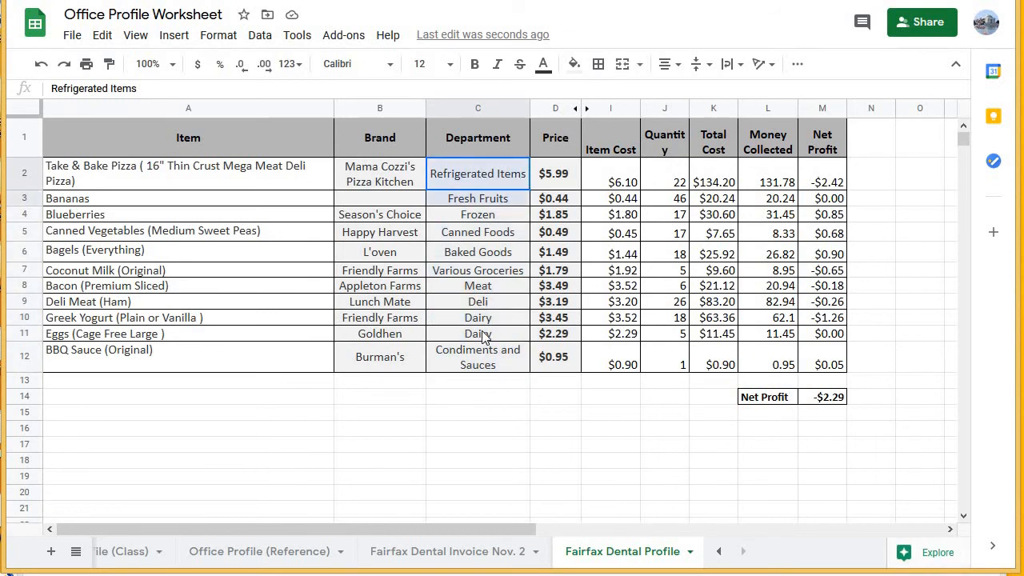
left_click(480, 177)
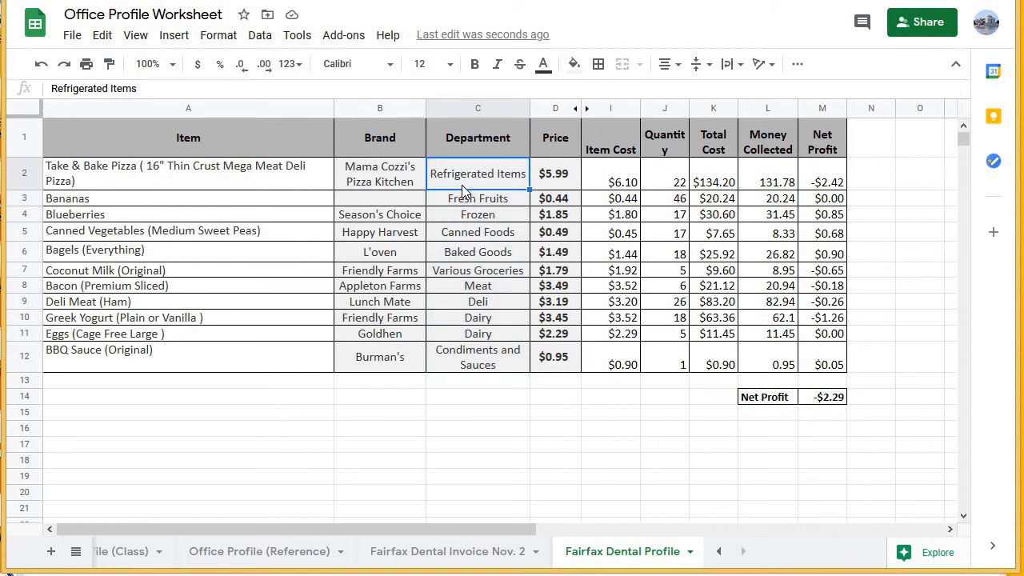
Examine the repeated Dairy department in C10:C11 and the matching quantities in J10:J11.
left_click(444, 320)
left_click(446, 337)
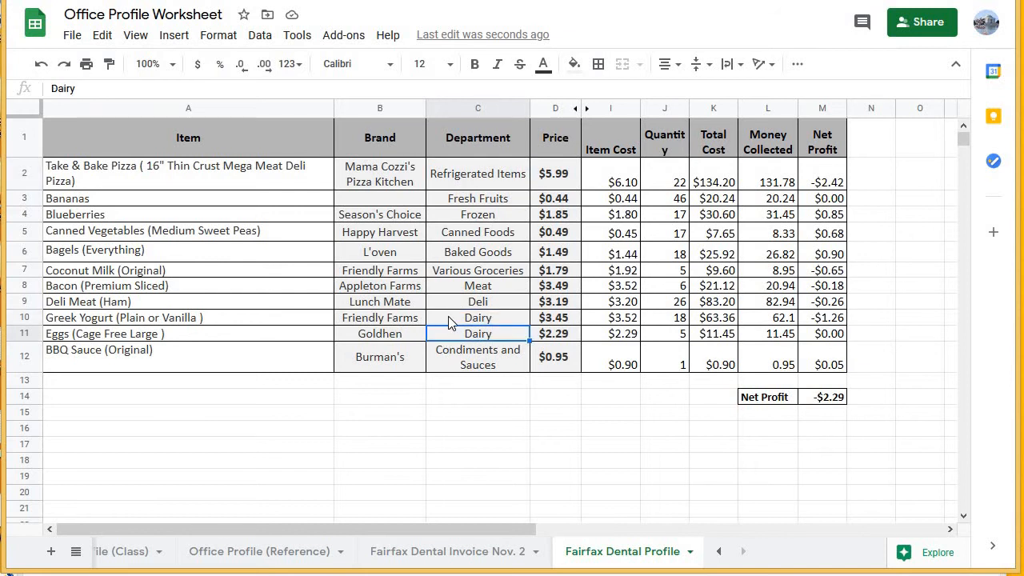
left_click(450, 319)
left_click(450, 332)
left_click(464, 200)
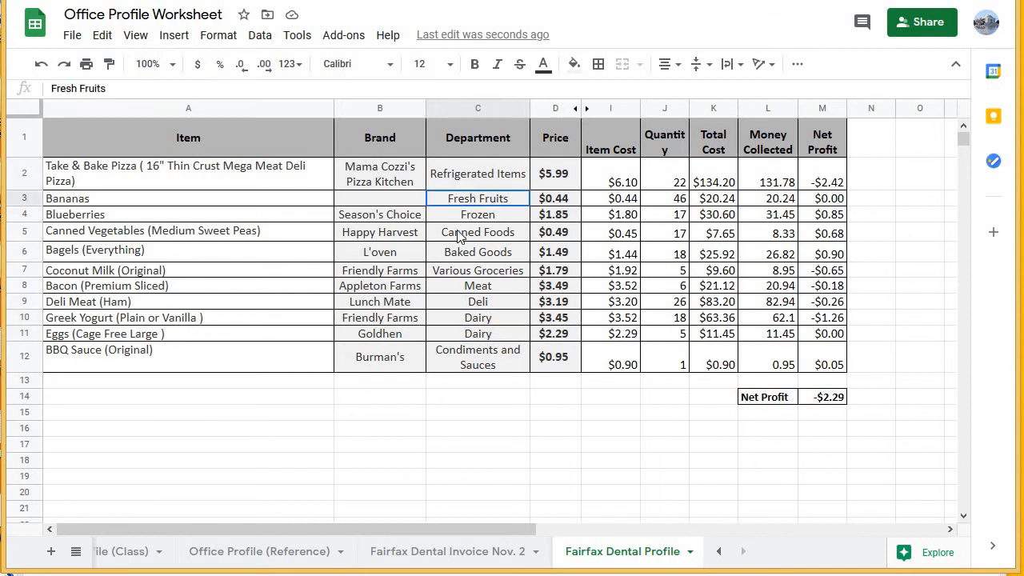
left_click(473, 302)
left_click(472, 319)
left_click(466, 335)
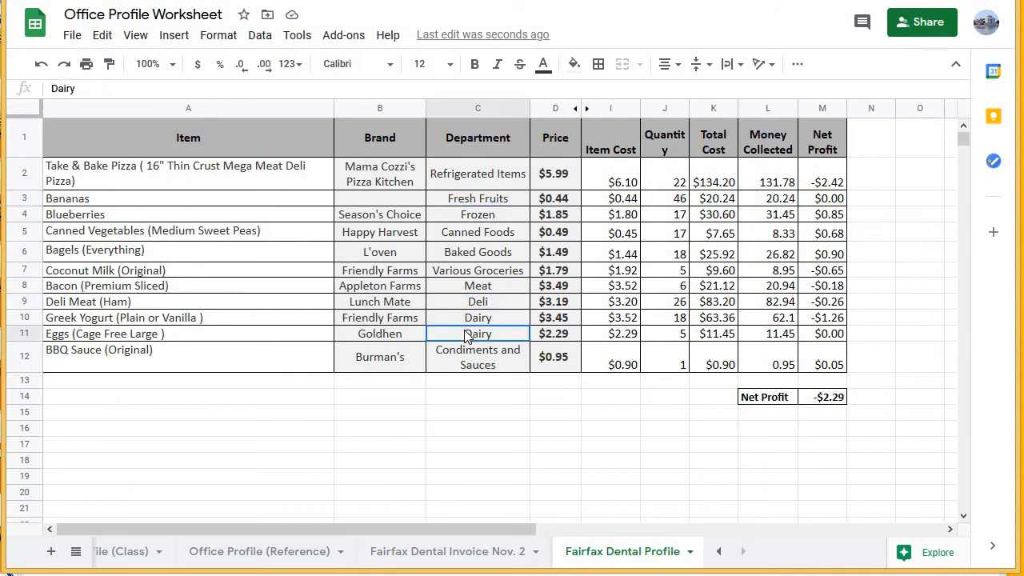
left_click(669, 319)
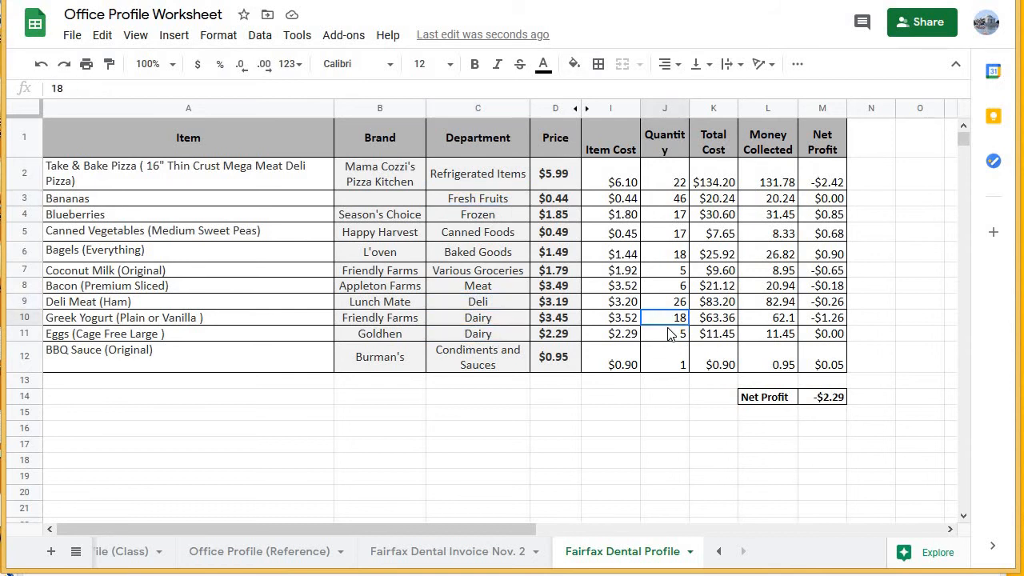
left_click(667, 330)
left_click(668, 319)
left_click(667, 331)
left_click(667, 320)
left_click_drag(439, 319, 480, 335)
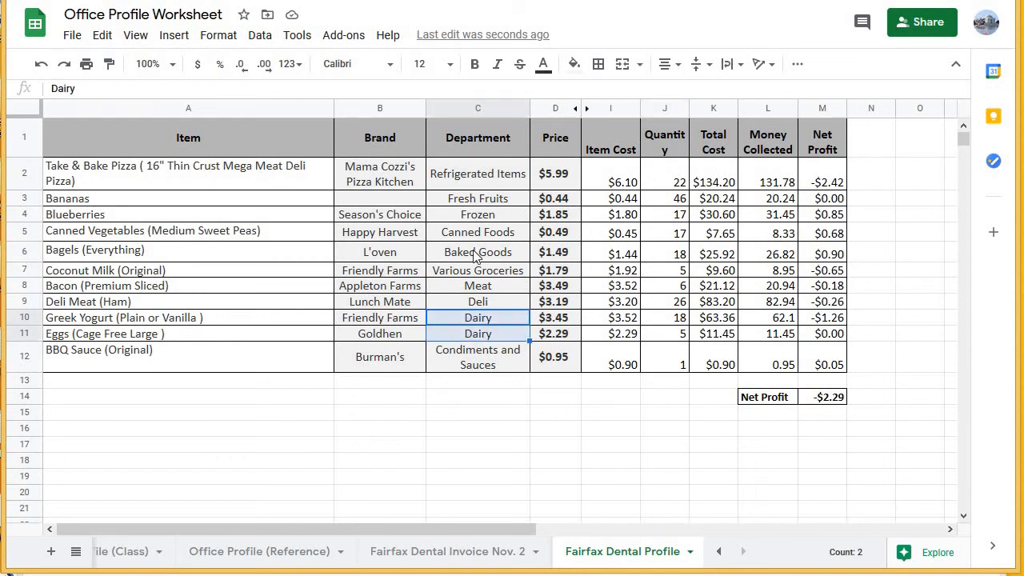
Widen the Quantity column so that its header fits on one line.
left_click_drag(446, 173, 507, 361)
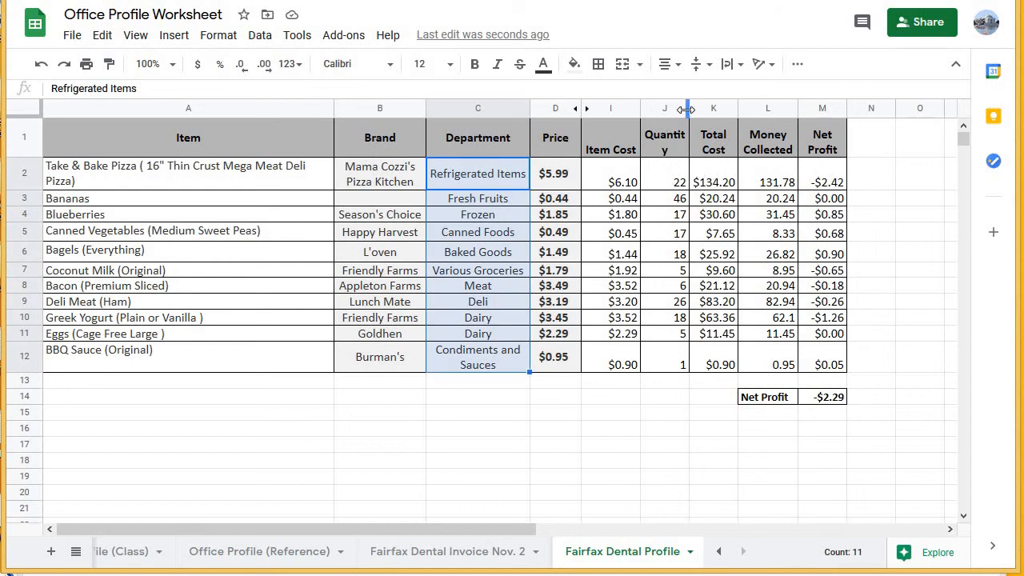
left_click_drag(686, 109, 695, 109)
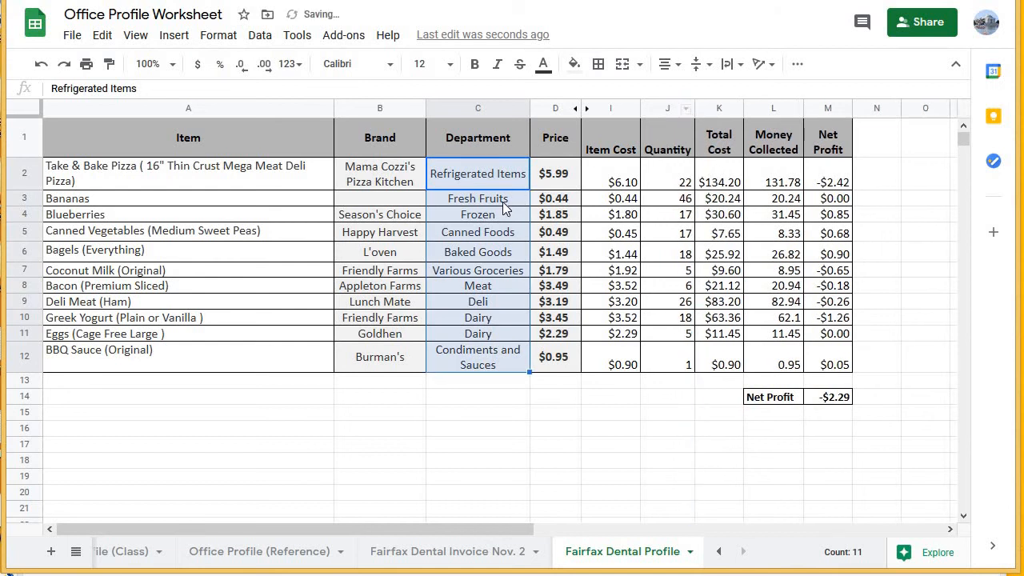
left_click_drag(477, 137, 478, 360)
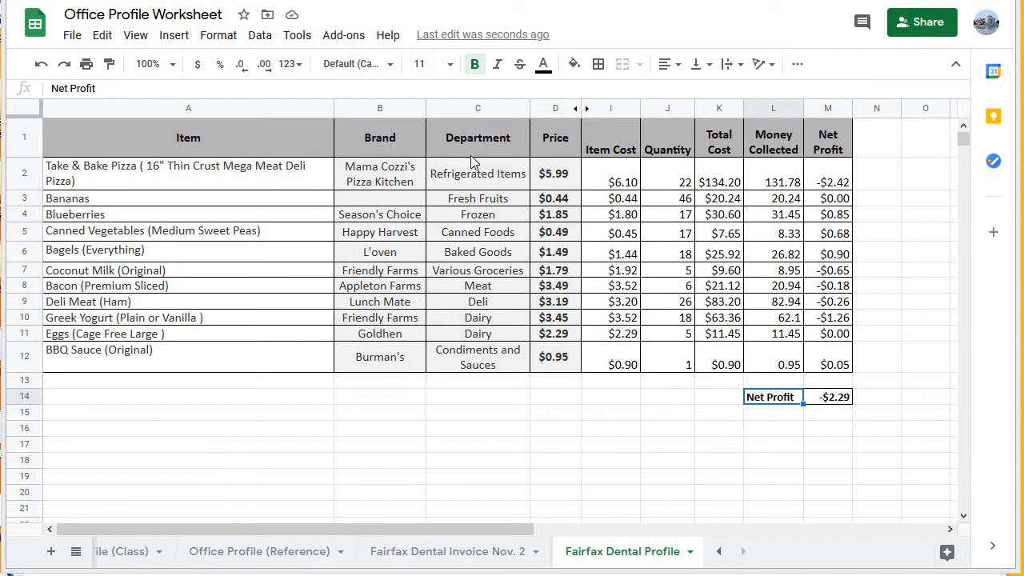
Review the departments in C2:C12 alongside the quantities in J2:J12, checking the duplicate Dairy entries.
left_click_drag(463, 174, 490, 372)
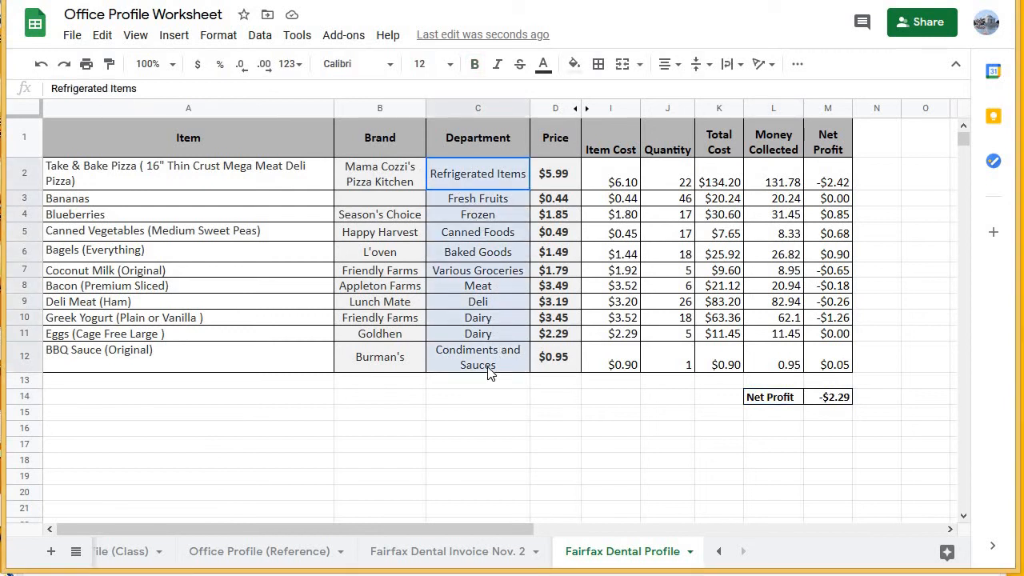
left_click_drag(459, 171, 493, 373)
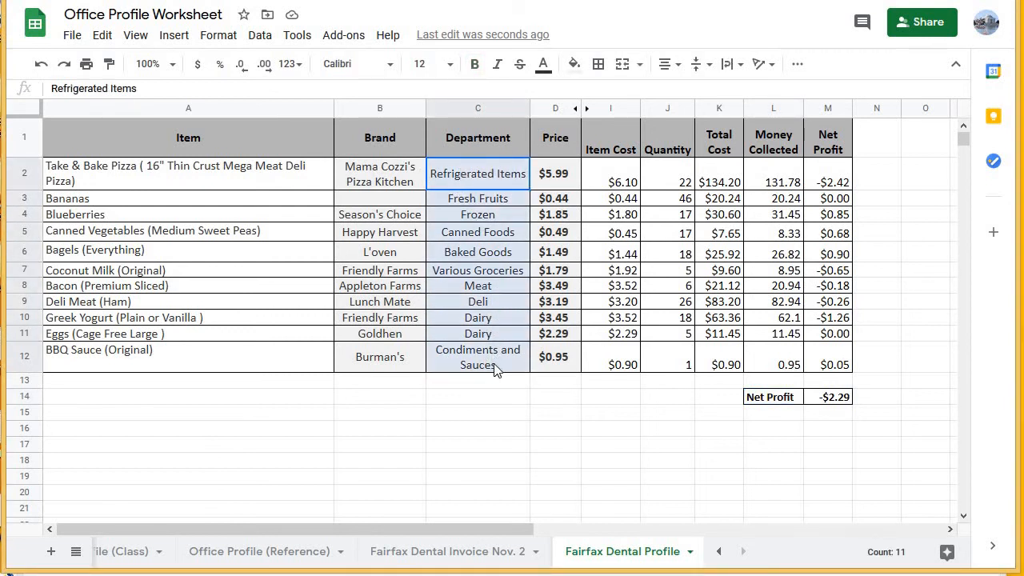
left_click(474, 180)
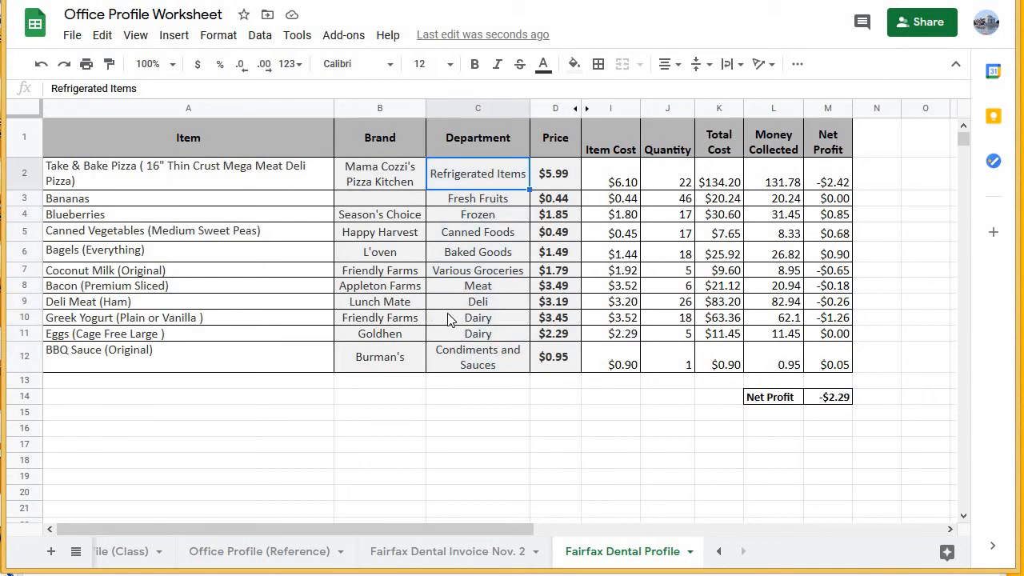
left_click_drag(450, 316, 469, 333)
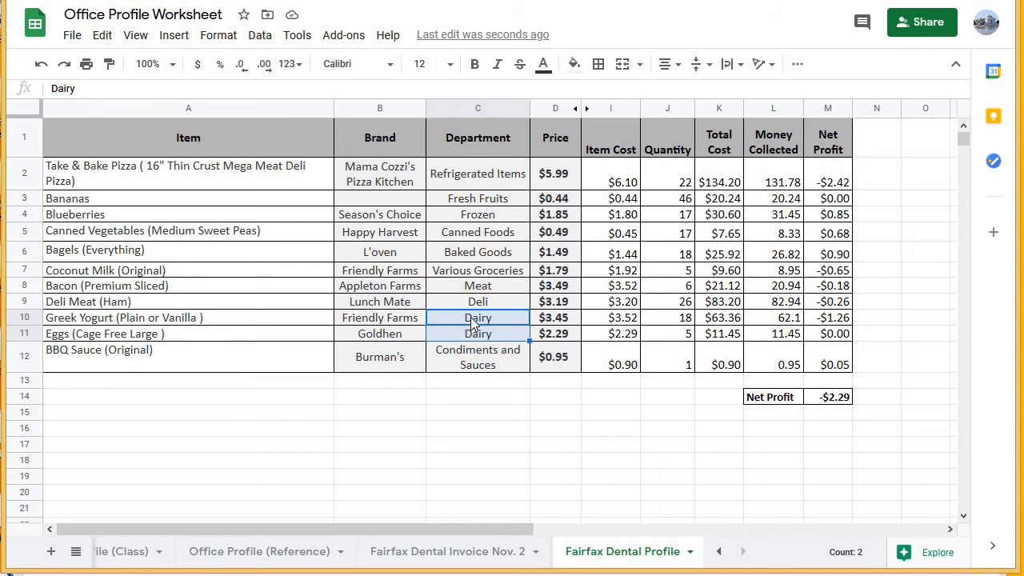
left_click_drag(448, 174, 478, 364)
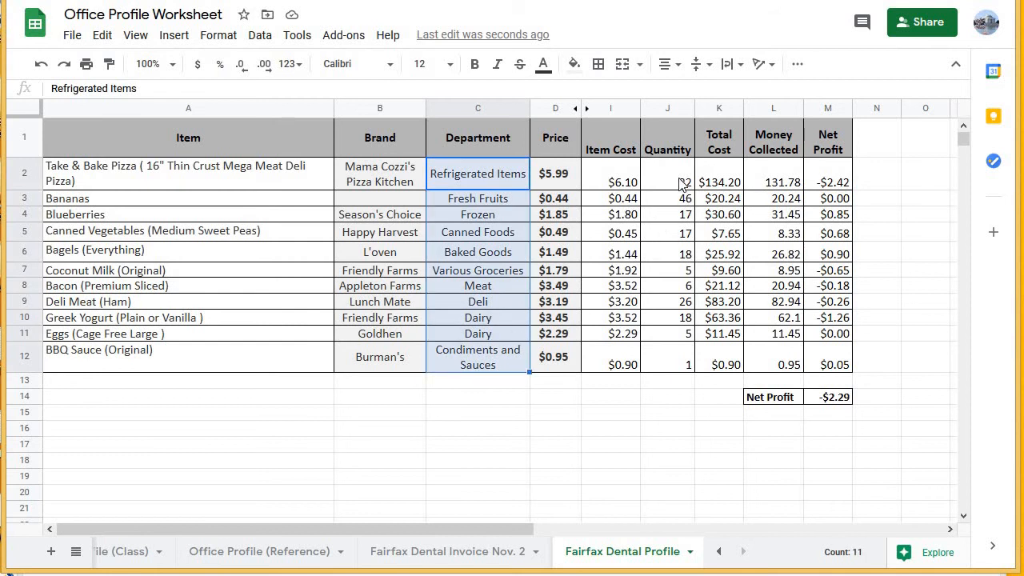
left_click_drag(669, 184, 652, 366)
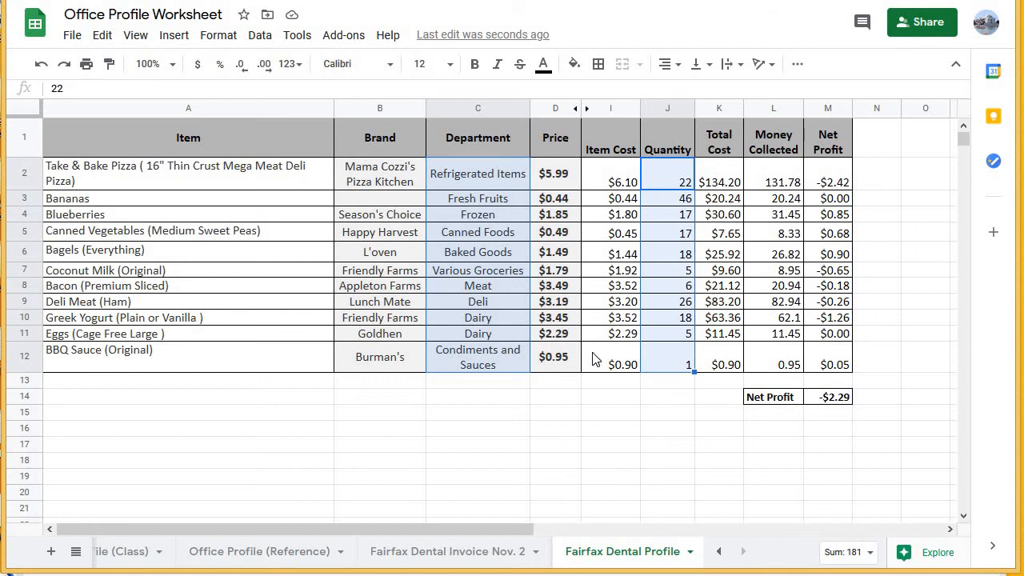
left_click(452, 333)
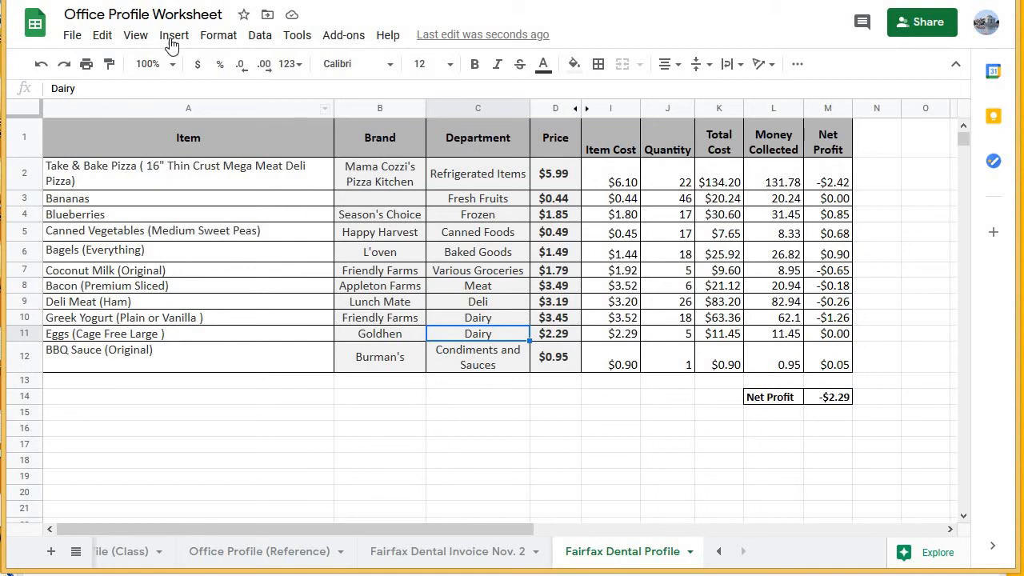
Create a pivot table from 'Fairfax Dental Profile'!A1:M12, inserted in the existing sheet at A15.
left_click(260, 36)
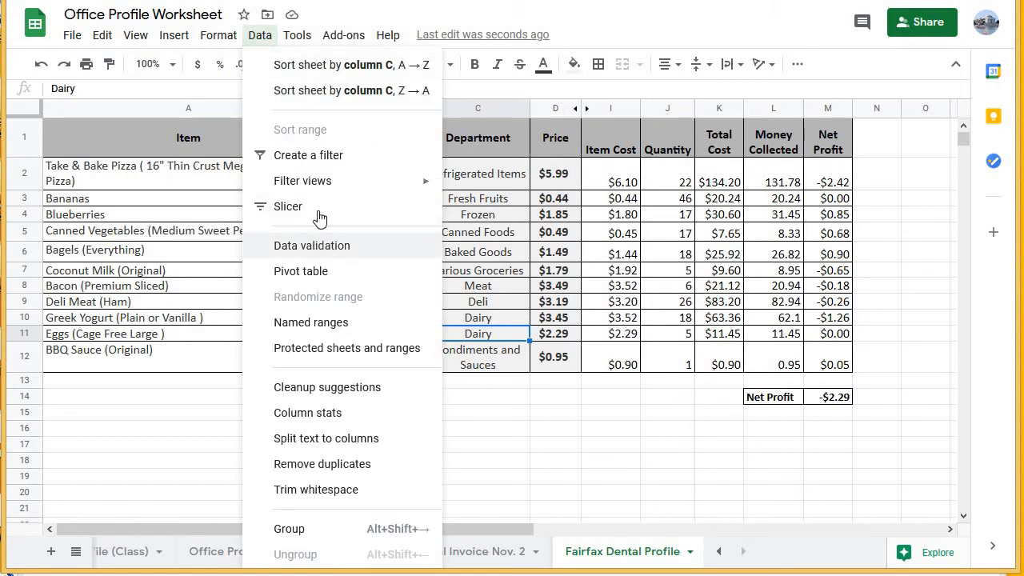
left_click(301, 271)
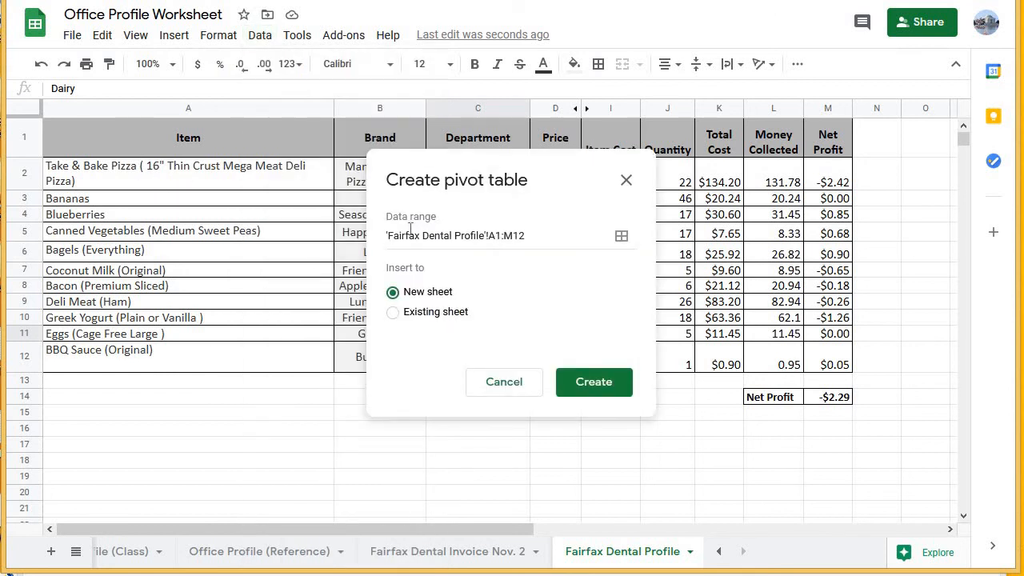
left_click(560, 238)
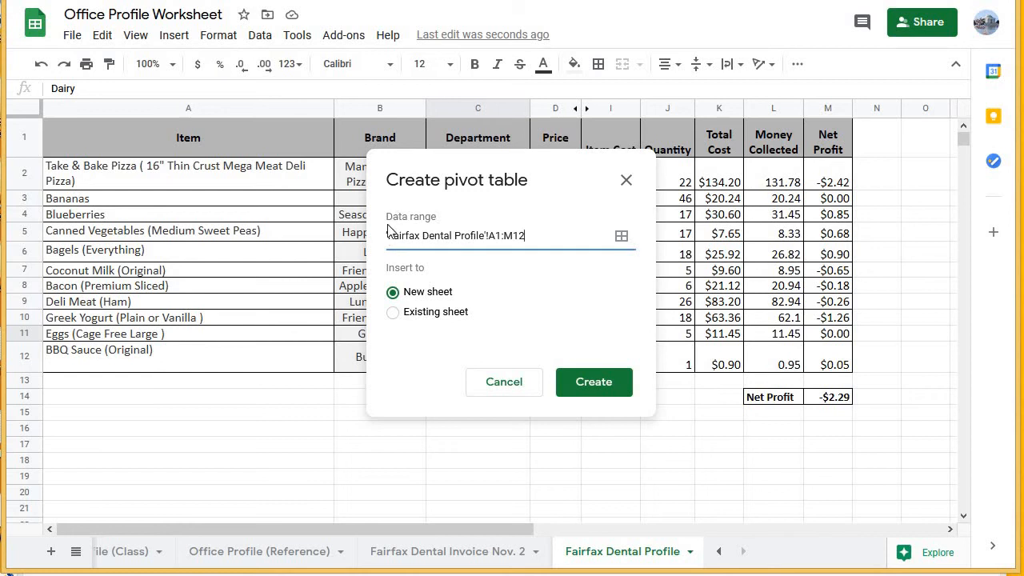
left_click_drag(389, 235, 498, 236)
double_click(514, 235)
left_click(437, 281)
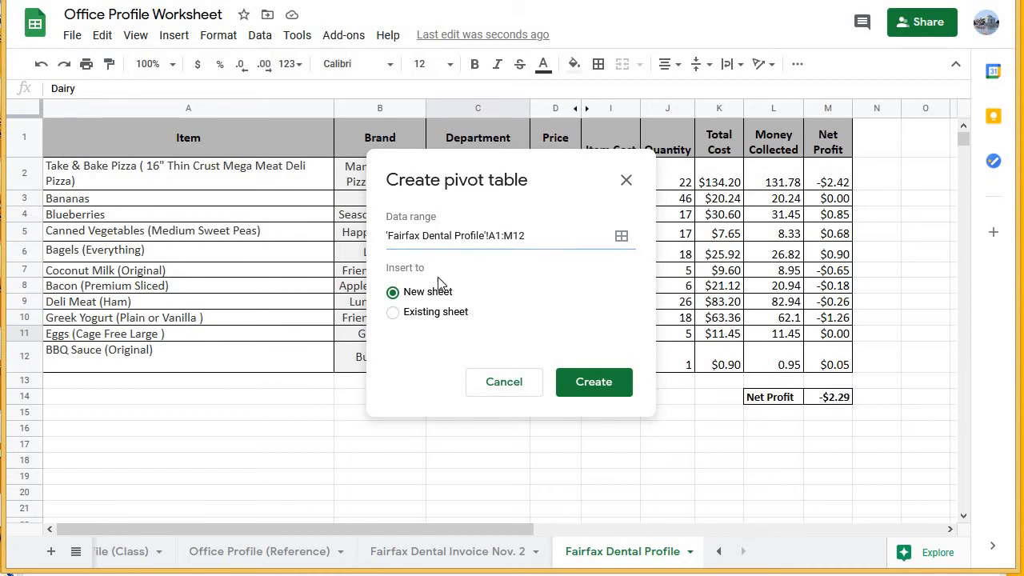
left_click(392, 313)
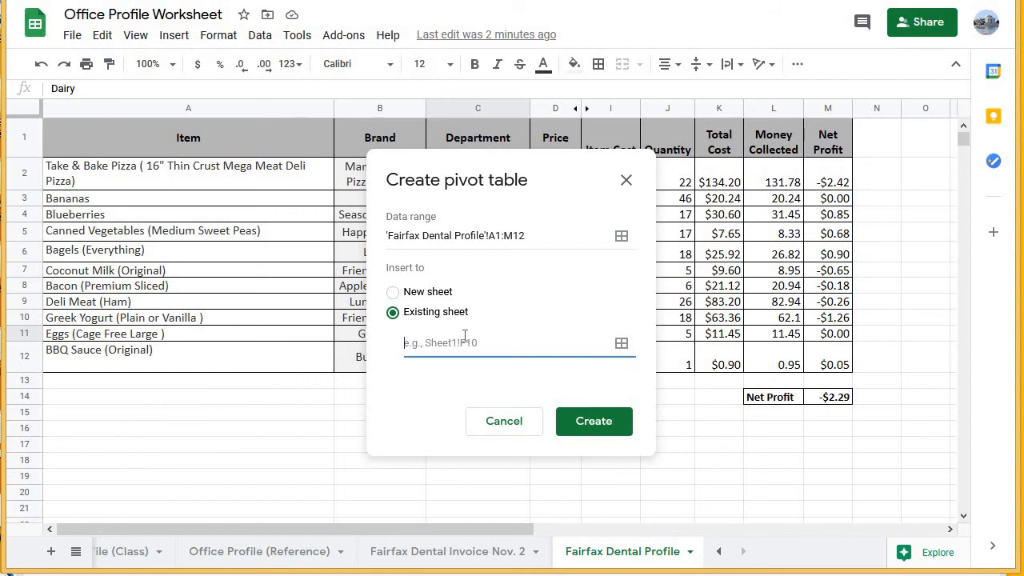
type("A15")
left_click(386, 237)
left_click_drag(387, 241, 547, 236)
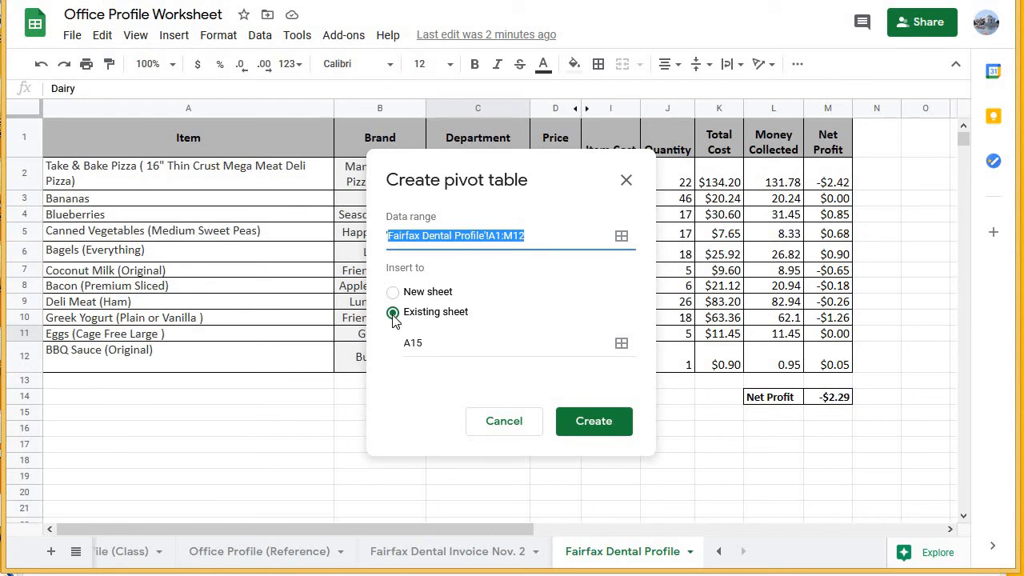
left_click(620, 428)
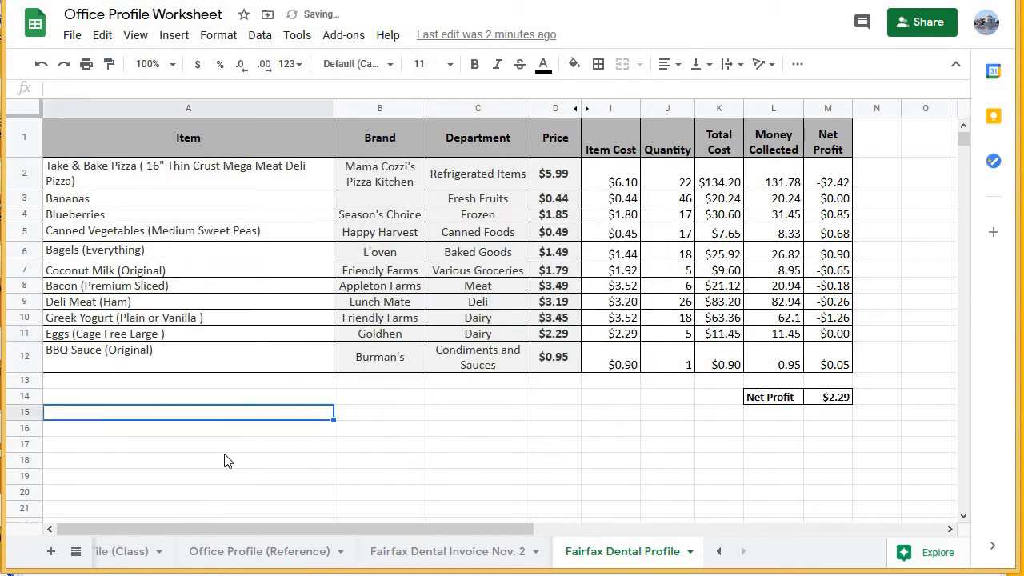
Add Department as the pivot table's rows and Quantity as its values, summarized by SUM.
scroll(232, 456, "down", 1)
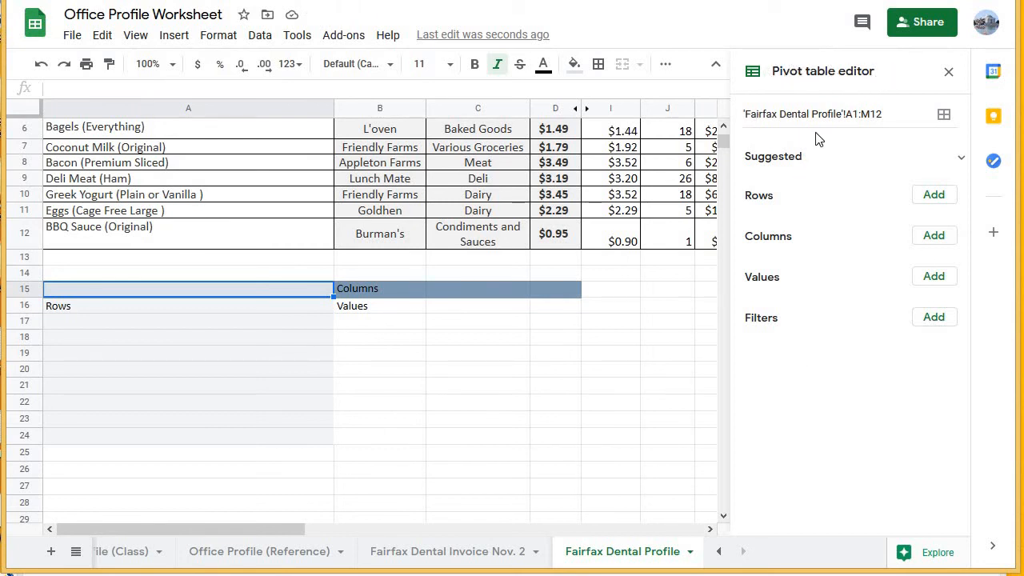
left_click(934, 197)
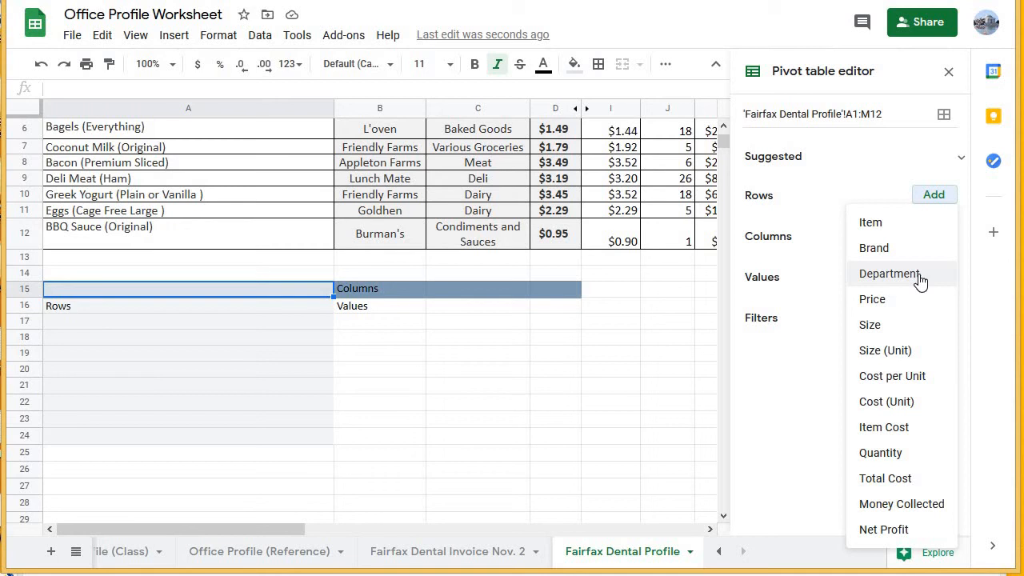
left_click(887, 273)
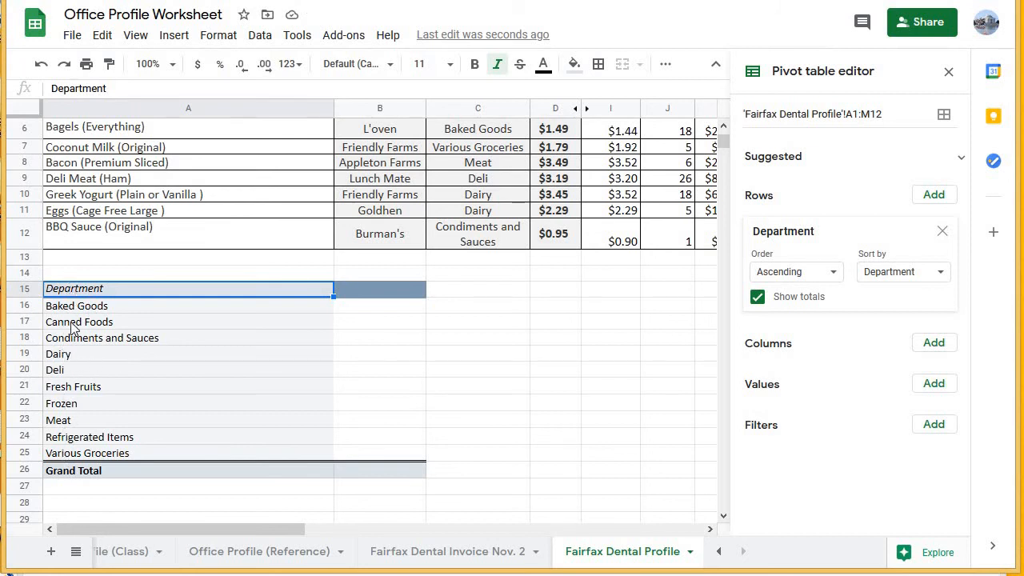
left_click(933, 384)
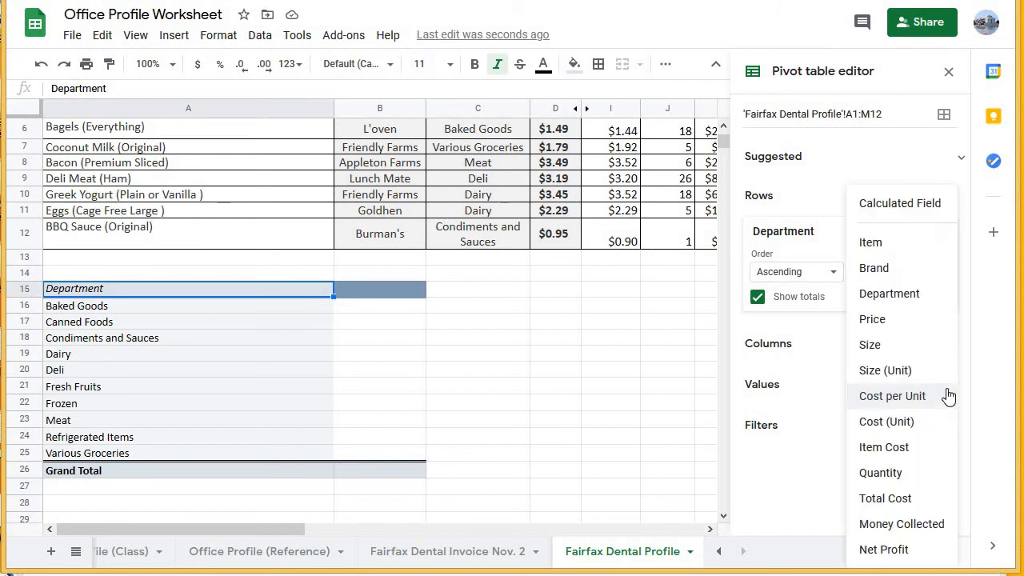
left_click(904, 476)
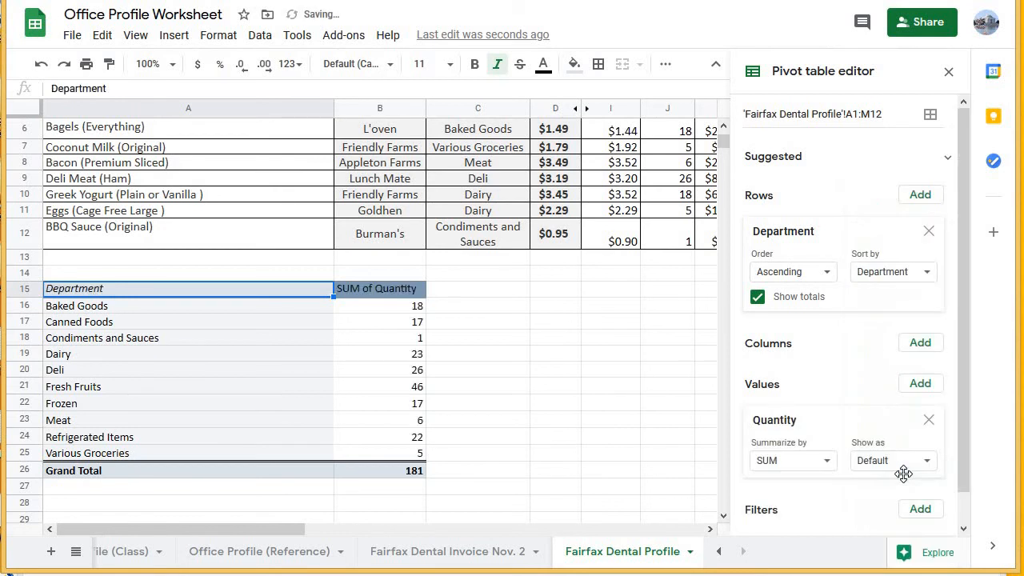
Review the pivot table's SUM of Quantity column and its list of departments against the source table.
left_click(394, 291)
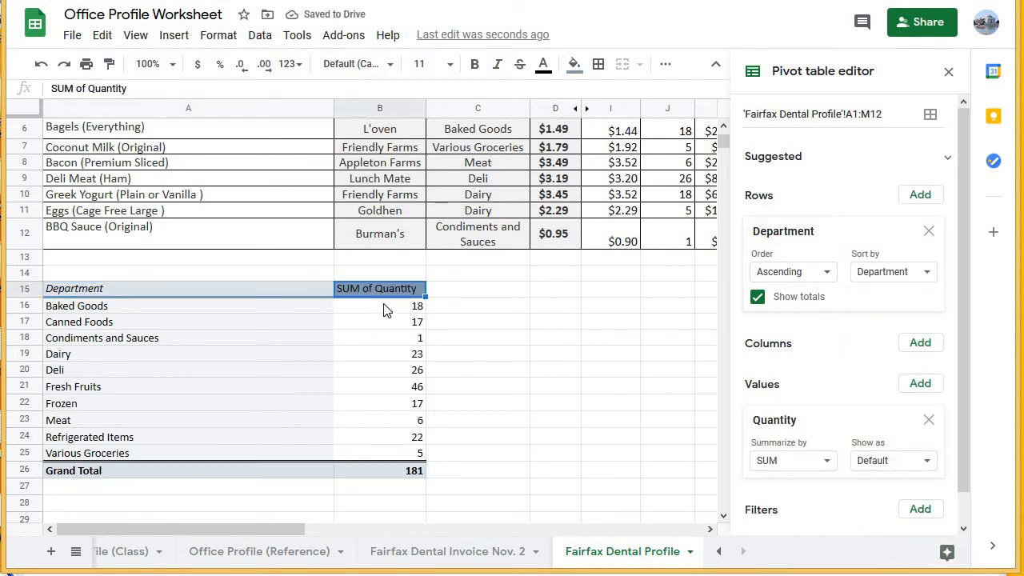
left_click_drag(384, 311, 398, 456)
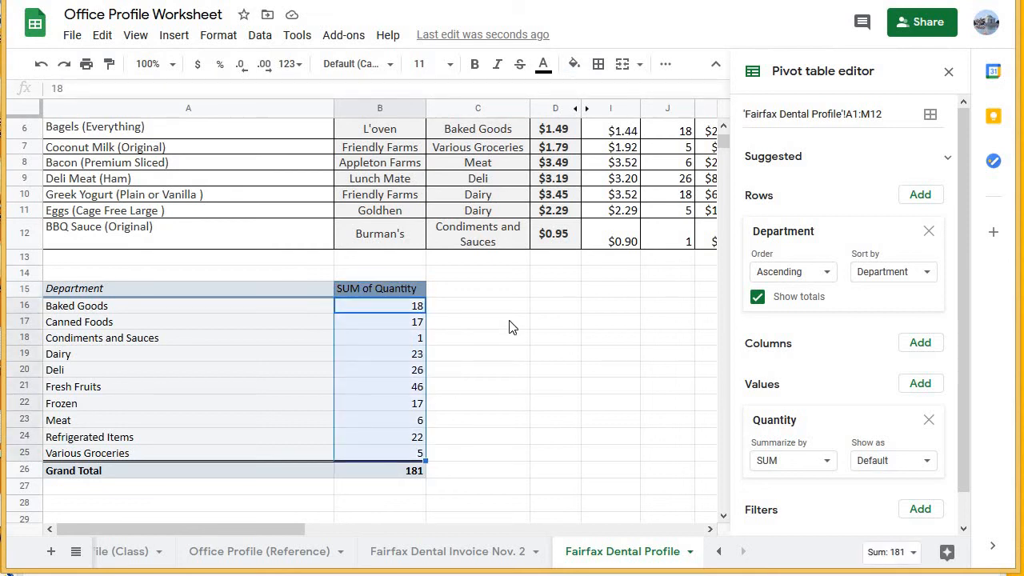
scroll(512, 327, "up", 1)
scroll(512, 327, "up", 1)
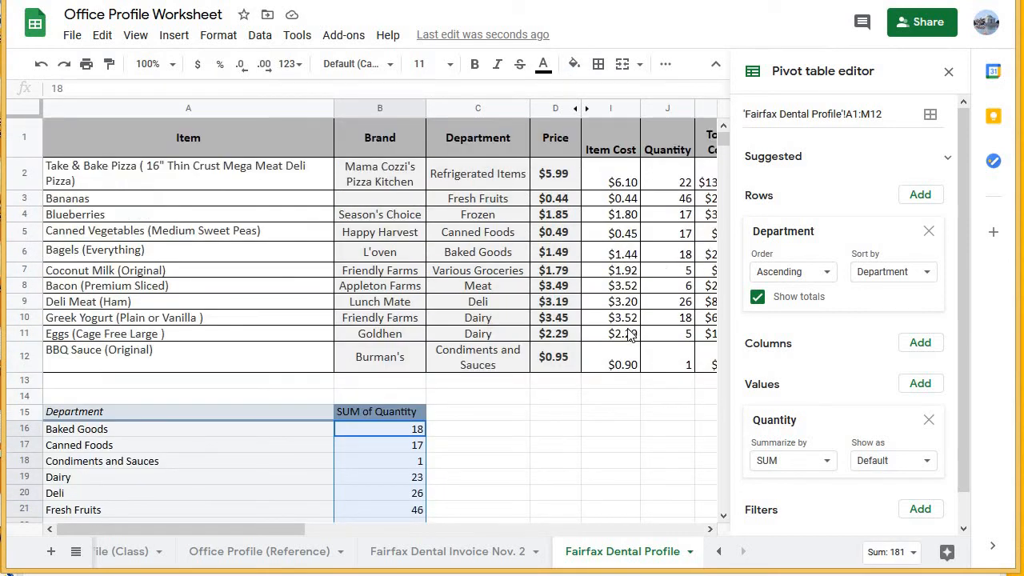
scroll(632, 334, "down", 2)
left_click_drag(80, 312, 122, 452)
scroll(484, 354, "up", 3)
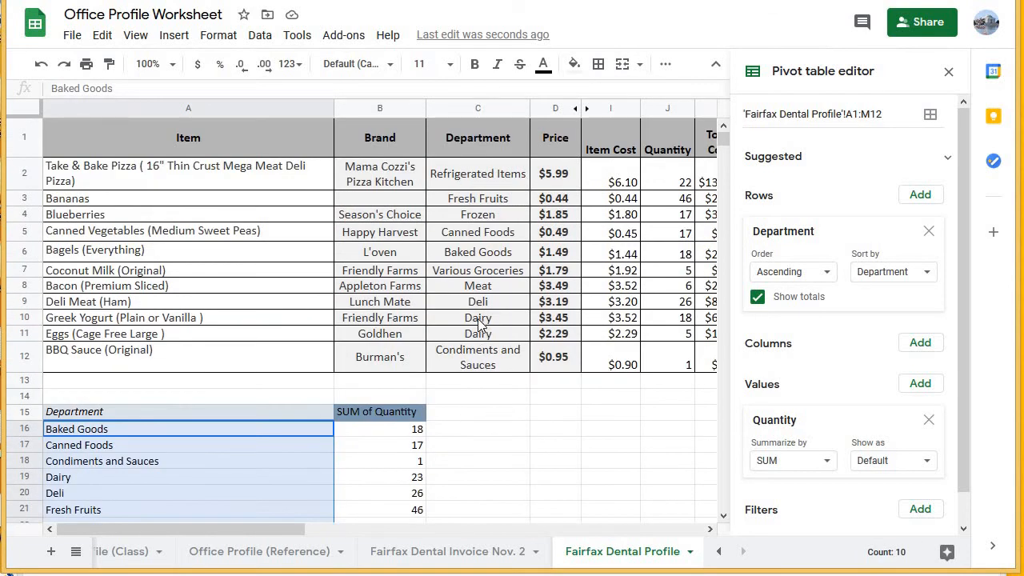
Compare the two Dairy quantities in J10:J11 with the pivot table's combined Dairy quantity in B19.
left_click(475, 322)
left_click(472, 336)
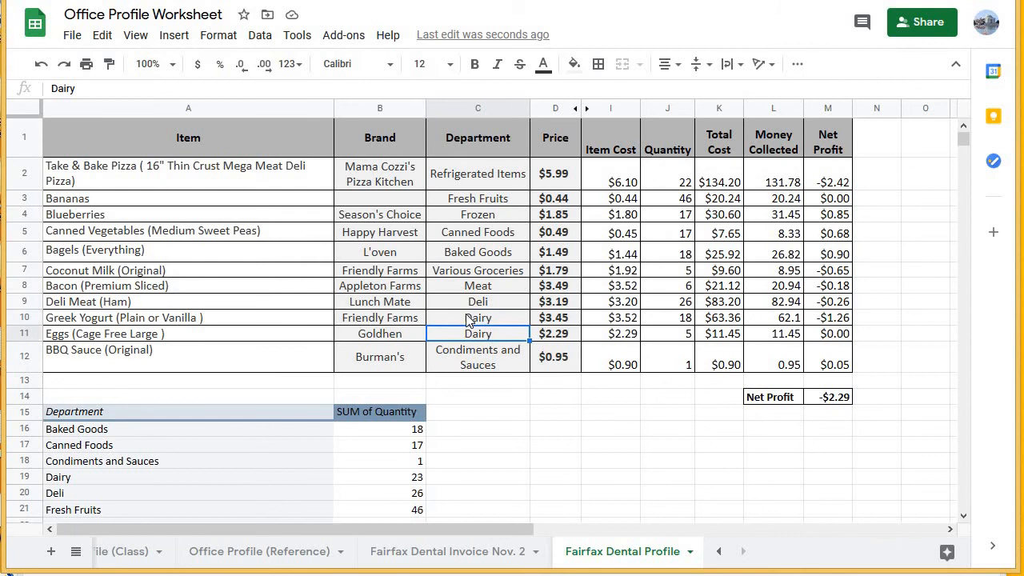
left_click(474, 320)
left_click(662, 320)
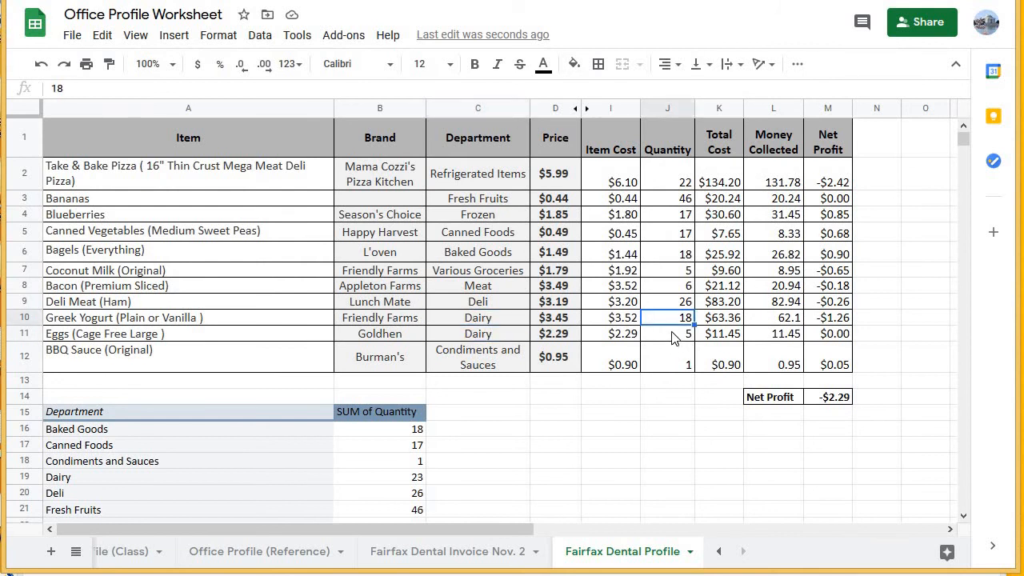
left_click(672, 338)
scroll(288, 370, "down", 3)
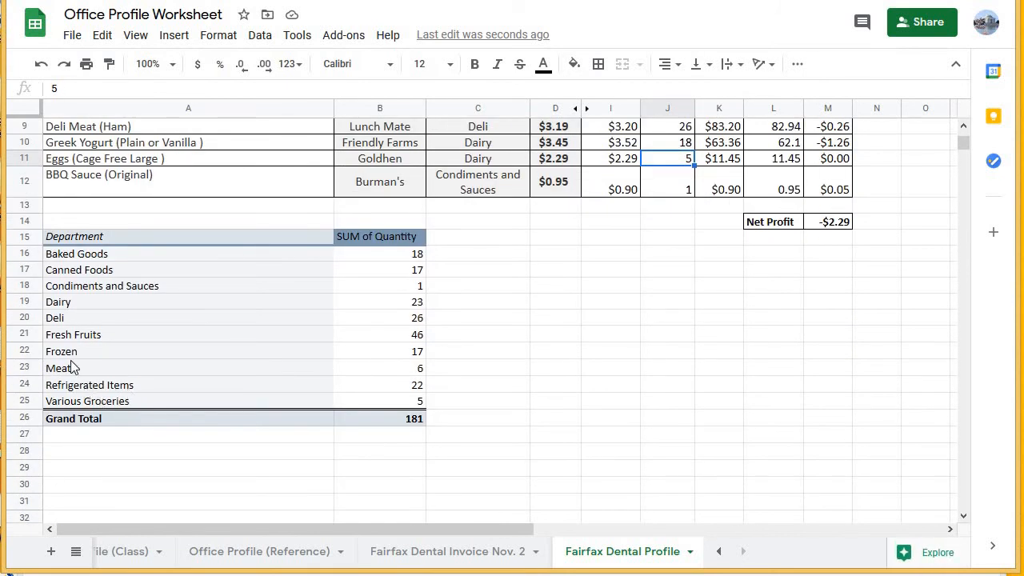
left_click(320, 304)
left_click(415, 307)
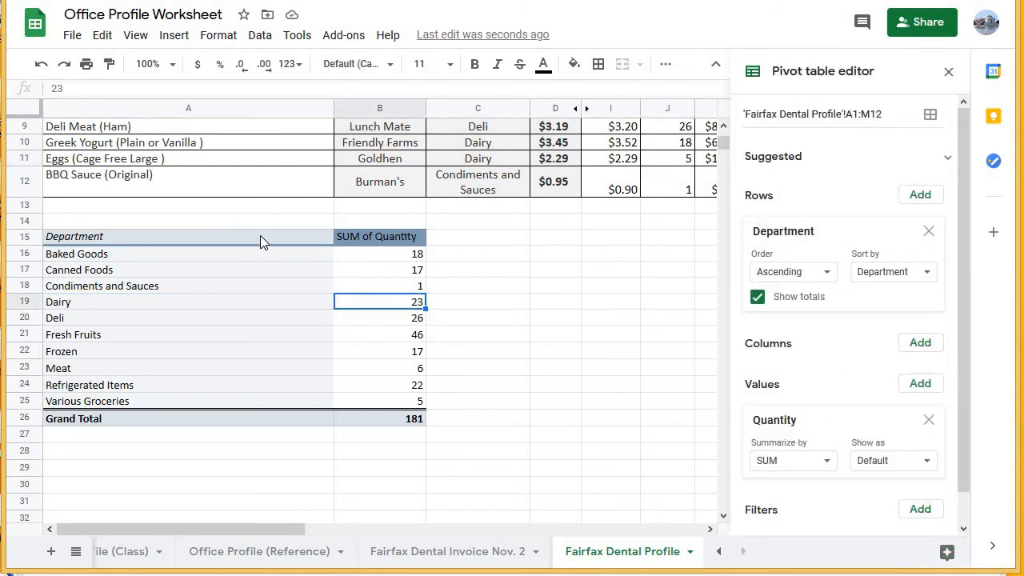
Insert a pie chart of SUM of Quantity by Department from the pivot table range A15:B25.
left_click_drag(260, 235, 414, 399)
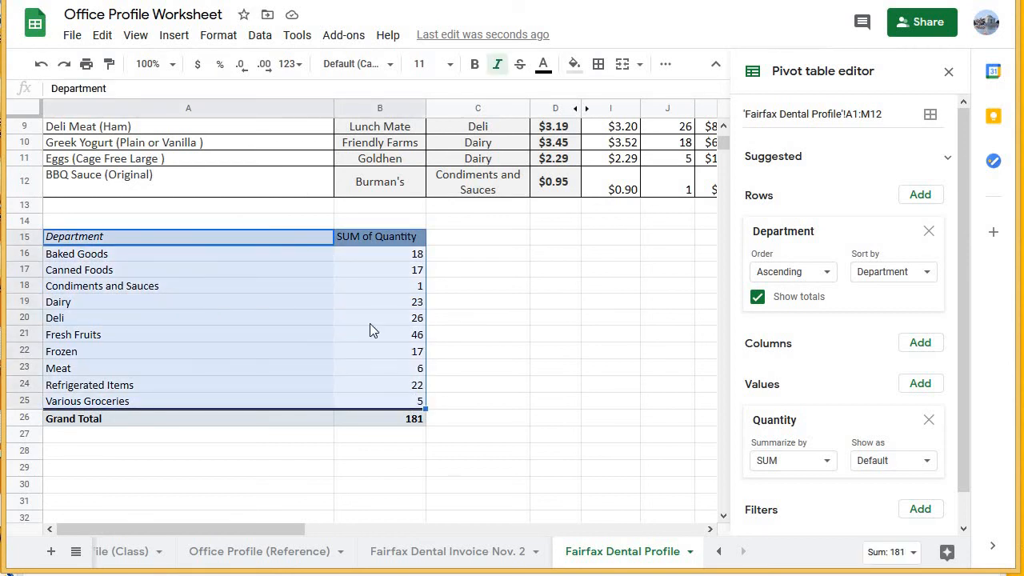
left_click(173, 35)
left_click(200, 259)
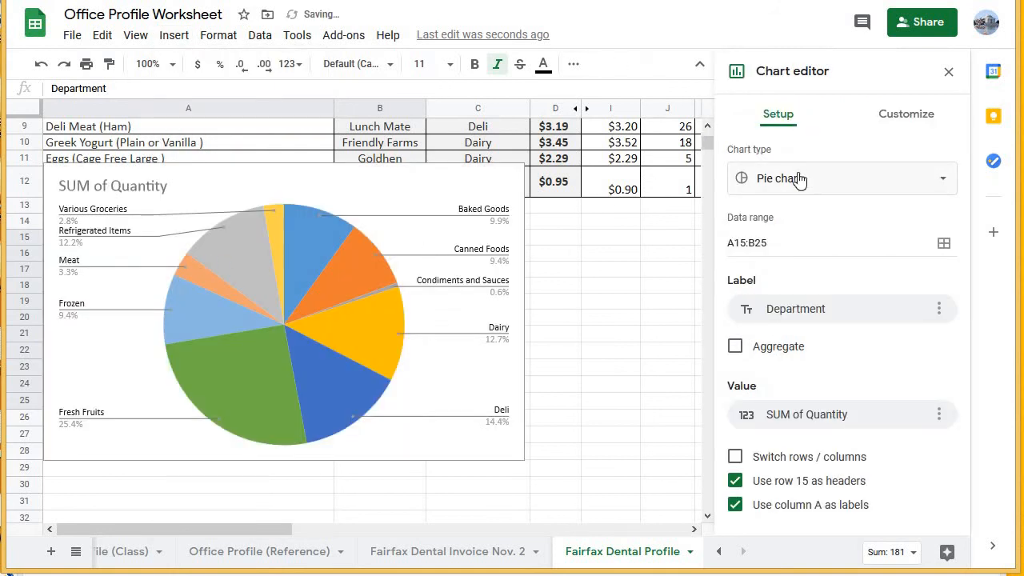
left_click(805, 183)
left_click(756, 266)
left_click(259, 214)
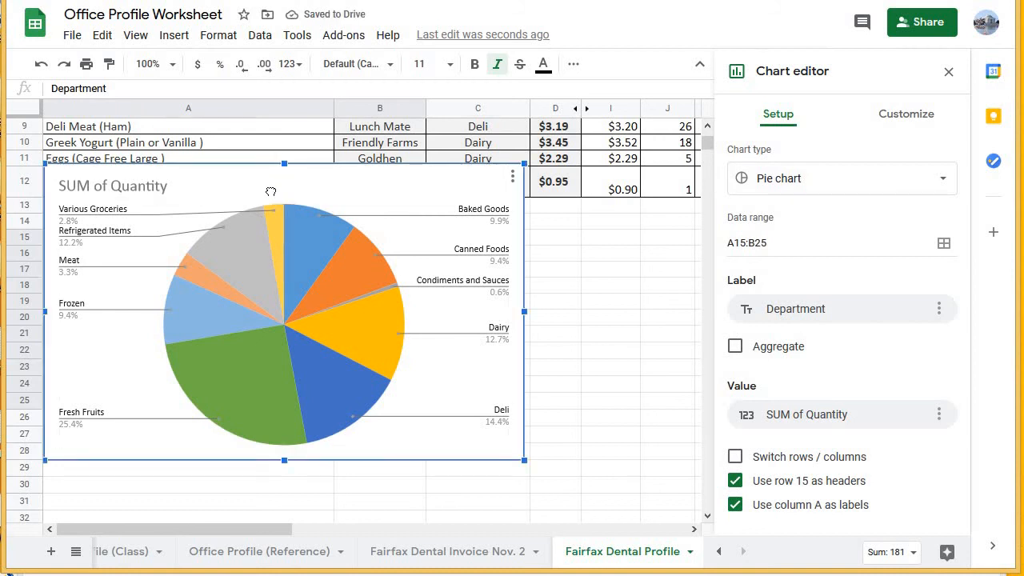
Close the chart editor and move the pie chart beside the pivot table, starting at column C near row 16.
left_click_drag(270, 190, 558, 265)
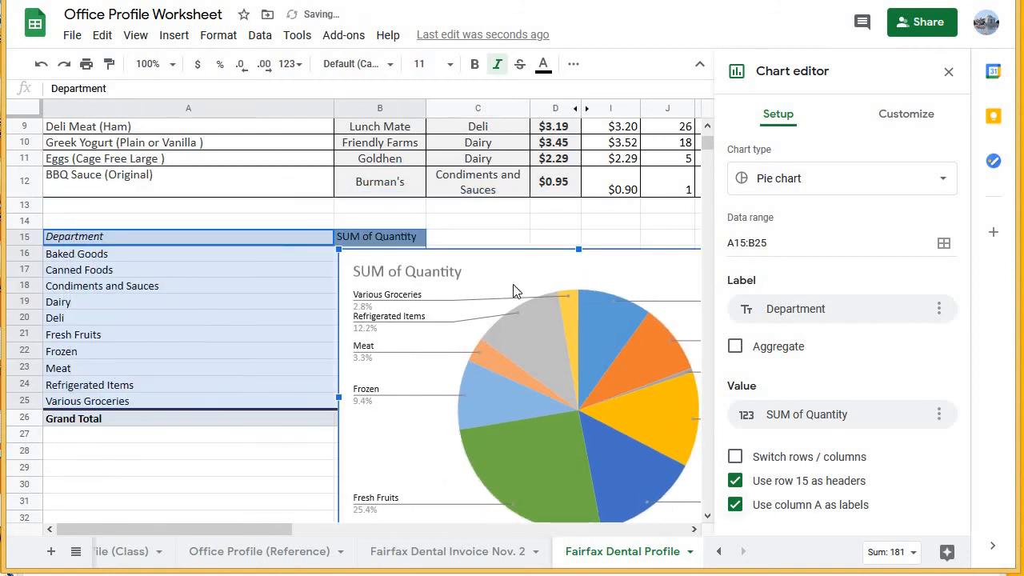
left_click(949, 72)
left_click(948, 72)
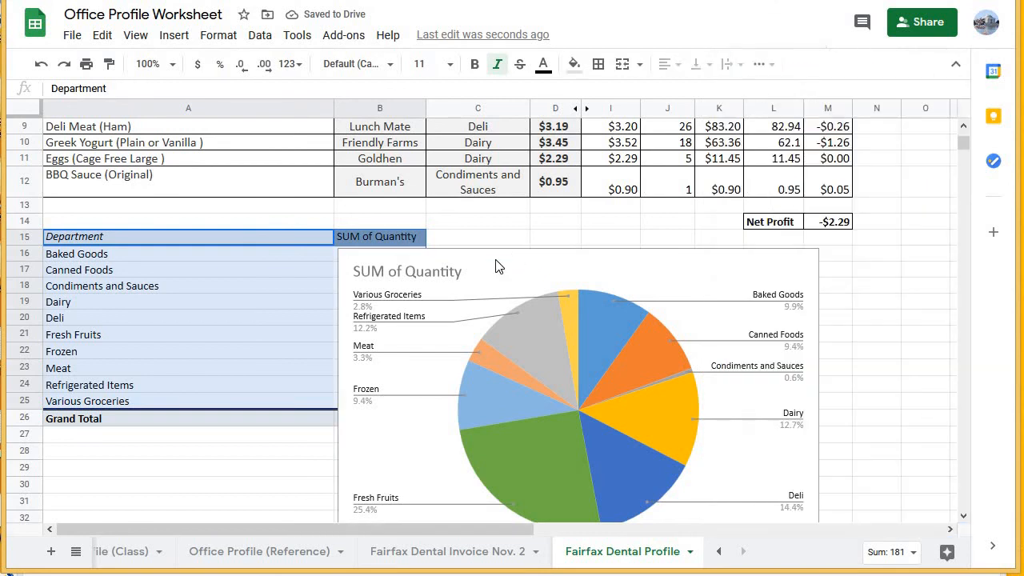
left_click_drag(513, 260, 610, 260)
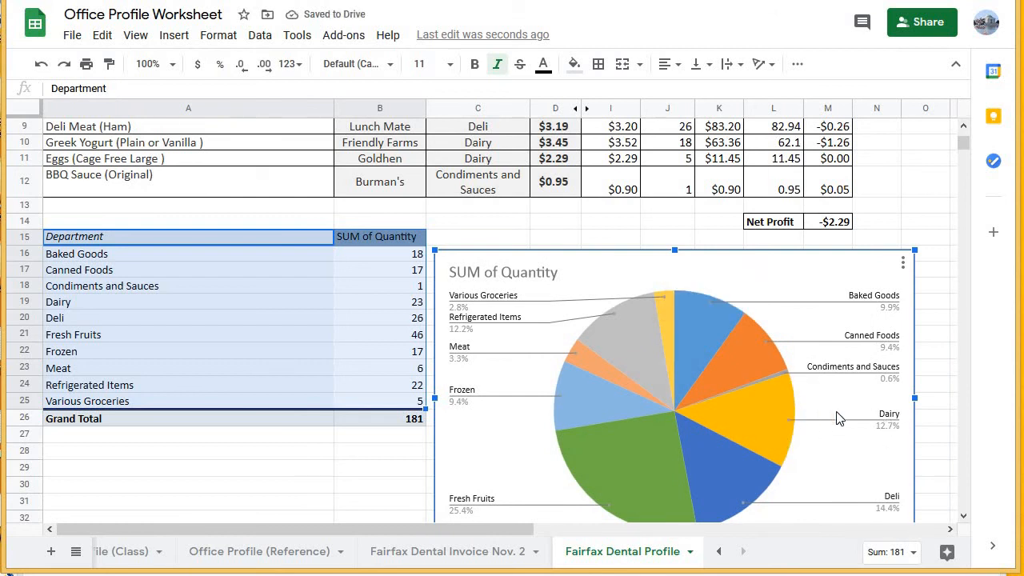
scroll(866, 355, "down", 1)
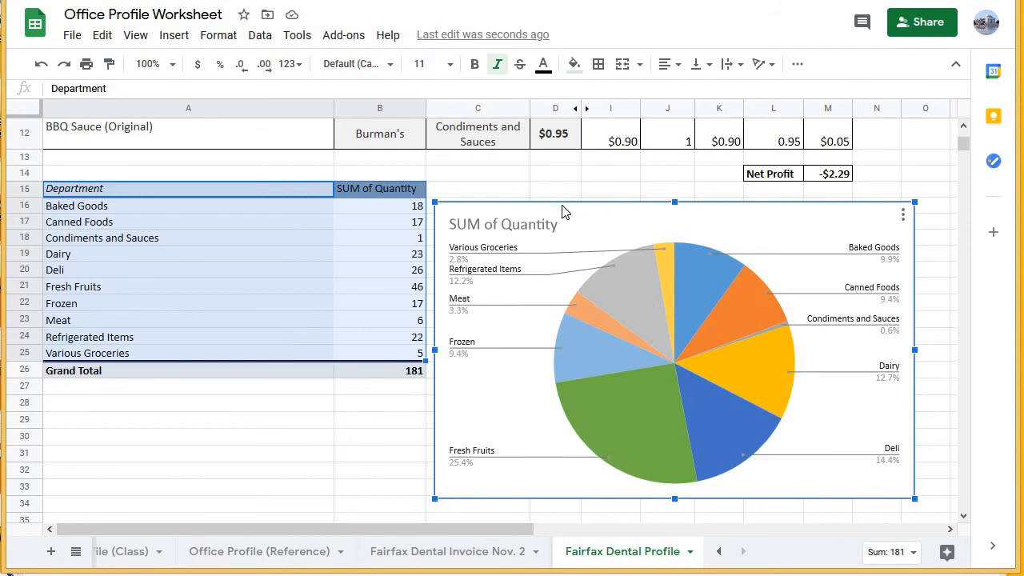
left_click_drag(560, 203, 559, 202)
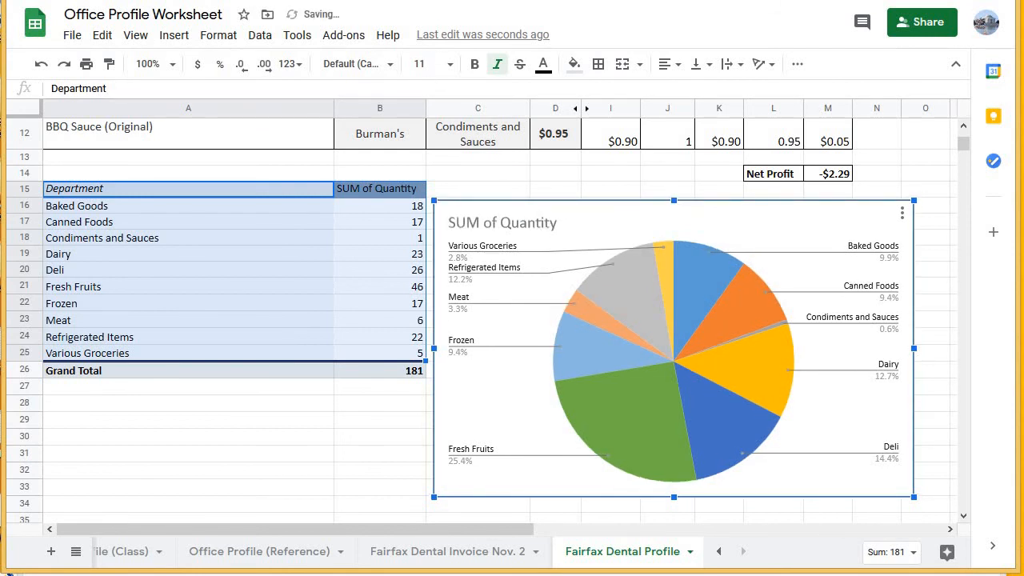
Switch to the Grocery Store Worksheet 1 document and read the Sheet 2 instruction about the column chart.
key("ctrl+Tab")
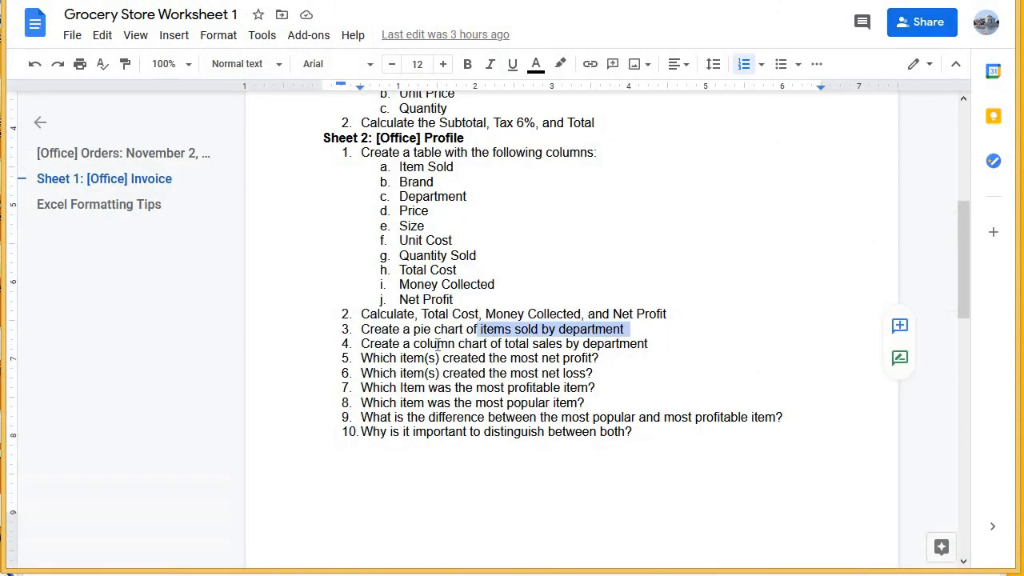
left_click_drag(418, 344, 487, 343)
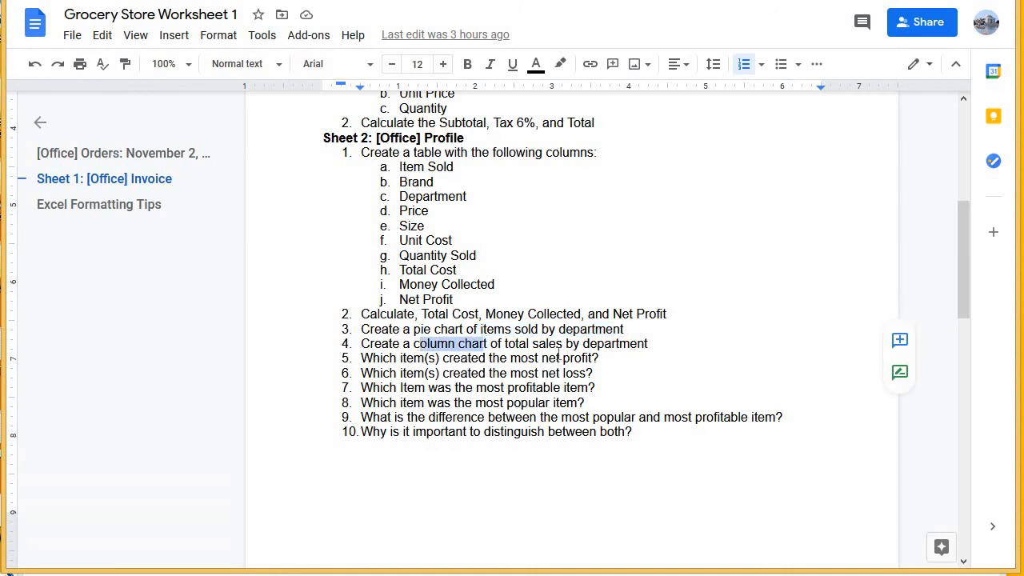
left_click_drag(640, 344, 506, 344)
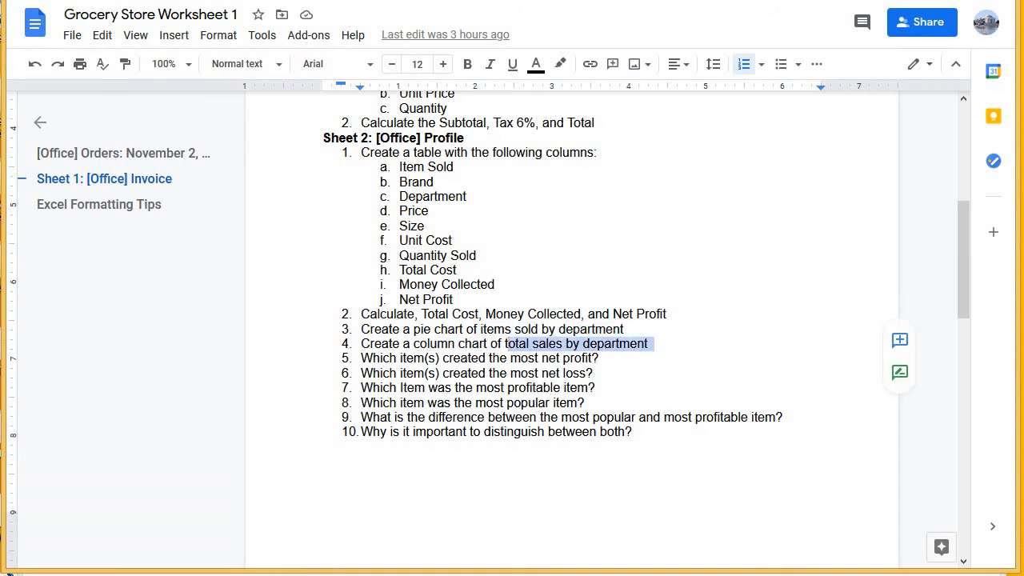
Return to the Office Profile Worksheet and examine the source table's Department and Money Collected columns.
key("ctrl+shift+Tab")
scroll(418, 312, "up", 3)
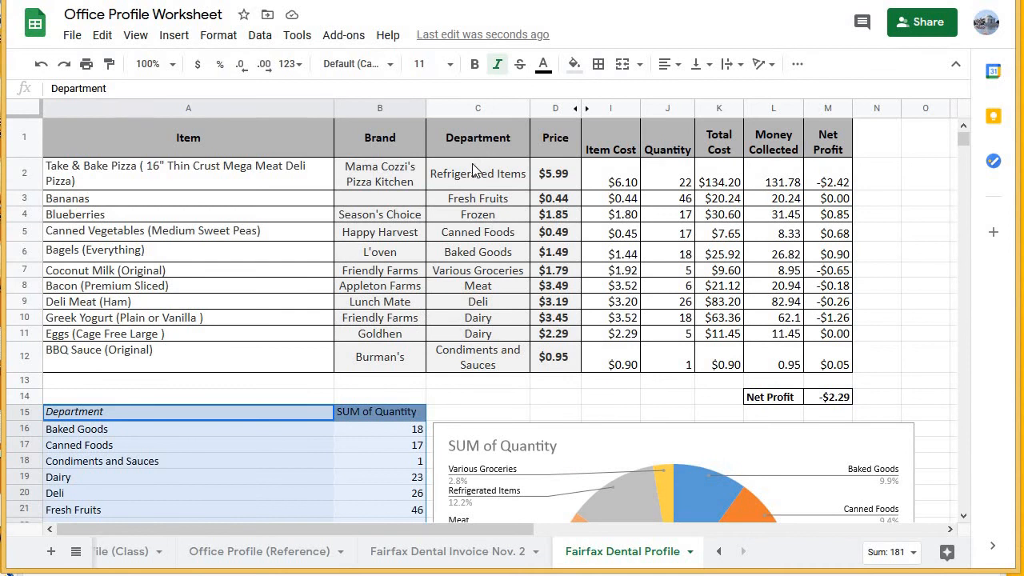
left_click_drag(472, 170, 487, 370)
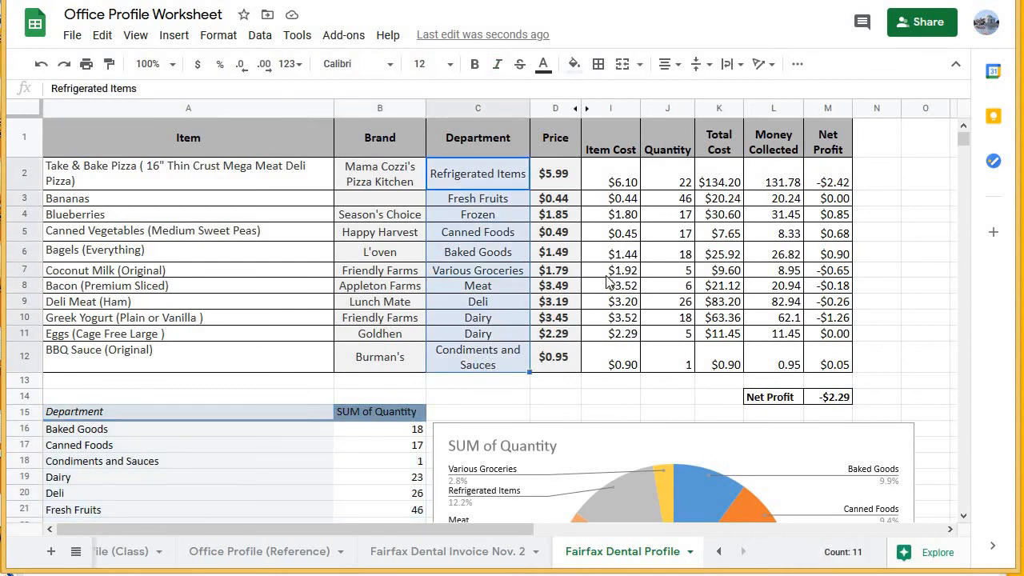
left_click_drag(788, 178, 790, 364)
left_click_drag(484, 175, 468, 357)
left_click(443, 223)
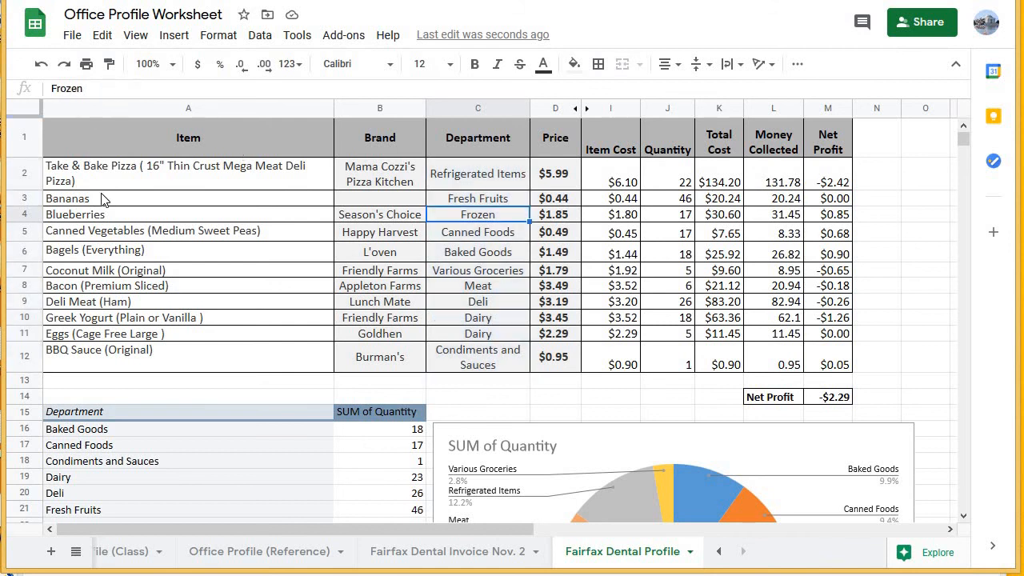
scroll(102, 199, "down", 3)
scroll(102, 199, "up", 3)
left_click_drag(485, 174, 492, 366)
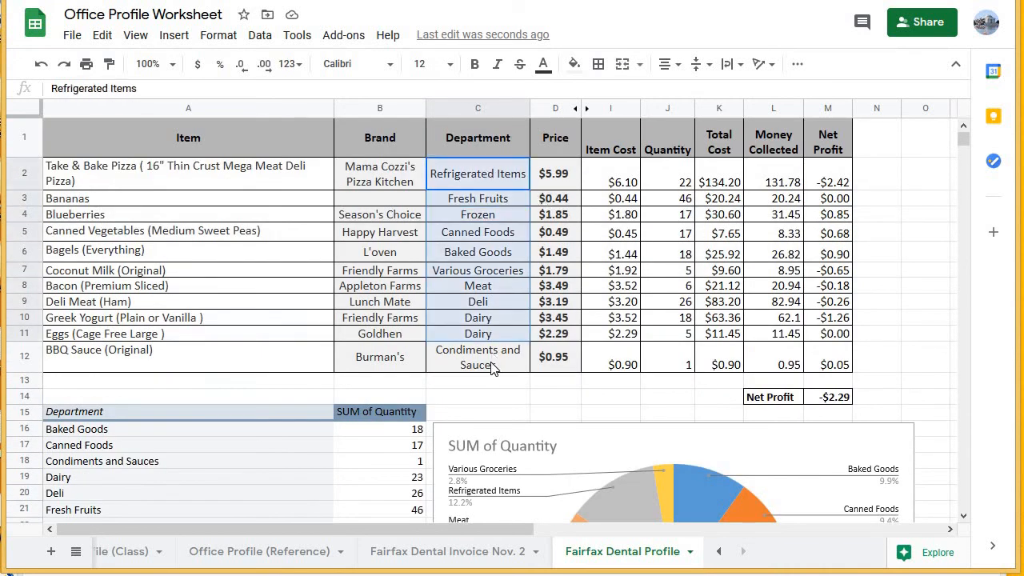
Create a second pivot table from 'Fairfax Dental Profile'!A1:M12, inserted in the existing sheet at A30.
left_click(86, 140)
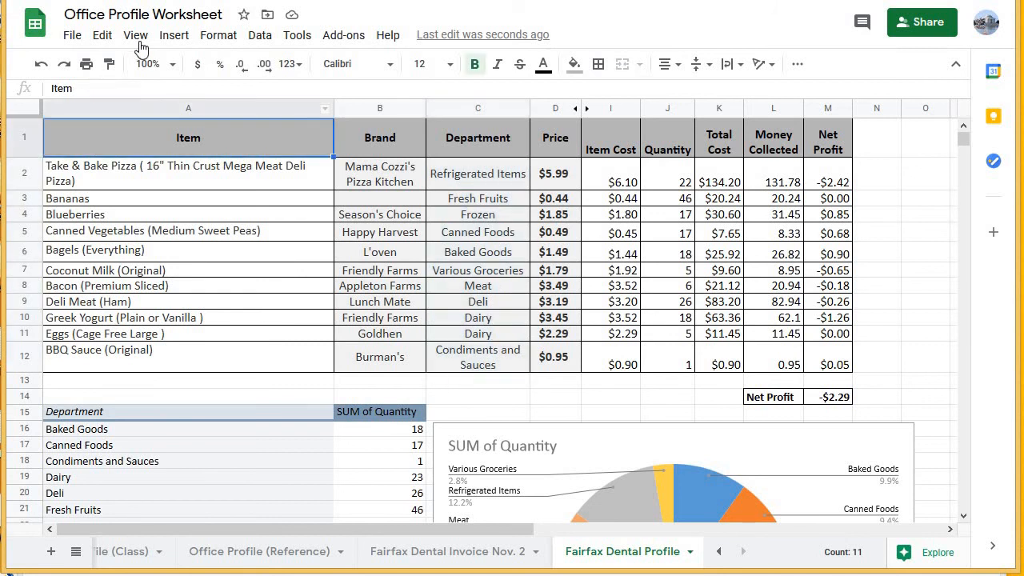
left_click(171, 37)
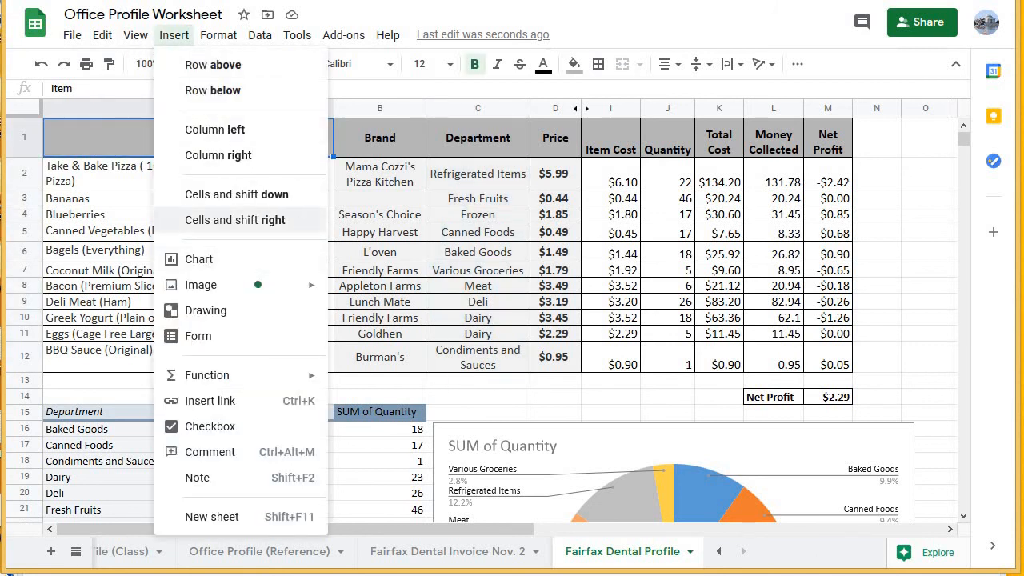
left_click(261, 35)
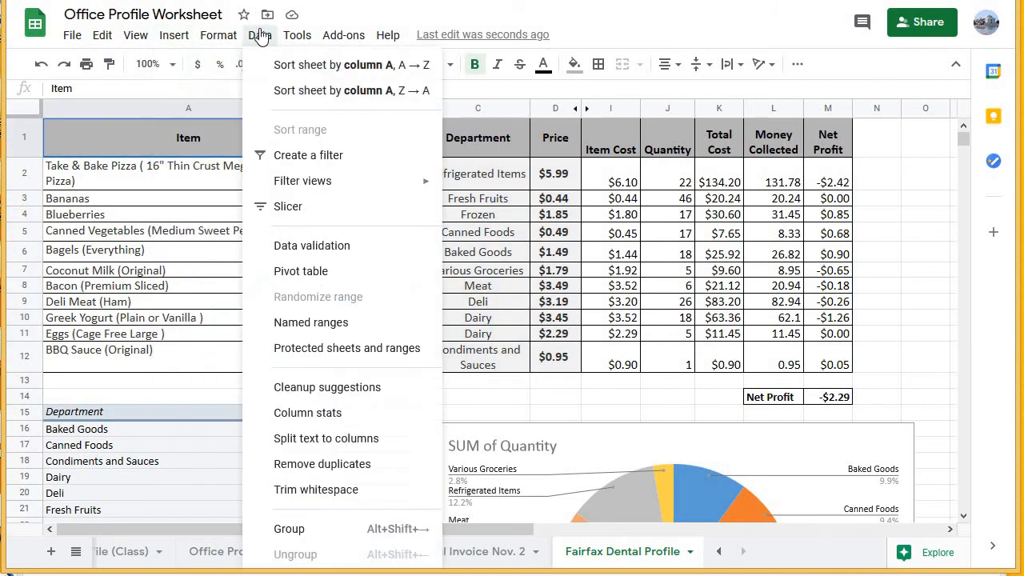
left_click(302, 272)
left_click(528, 236)
left_click_drag(527, 236, 384, 239)
left_click(520, 237)
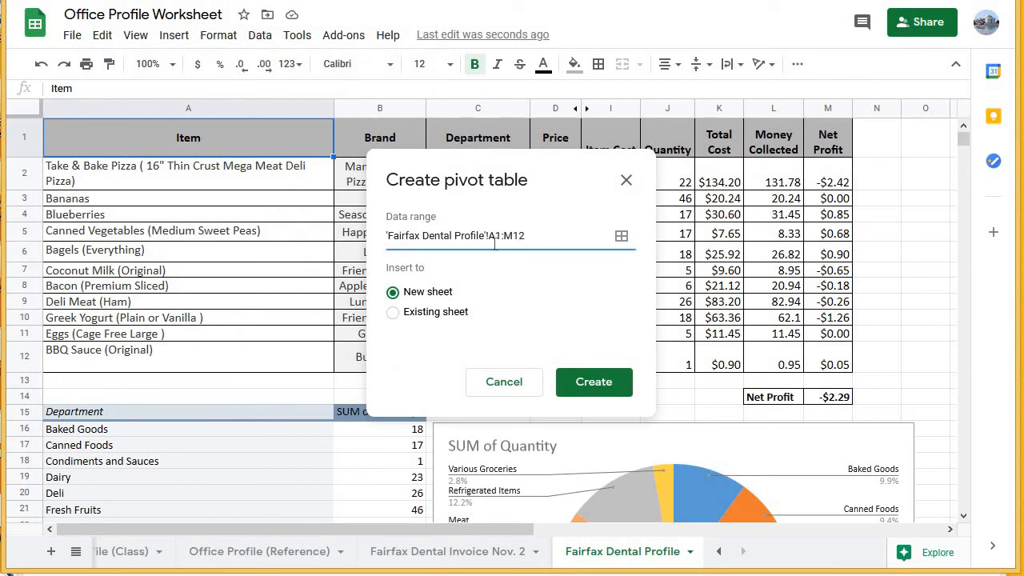
left_click(393, 312)
scroll(242, 277, "down", 5)
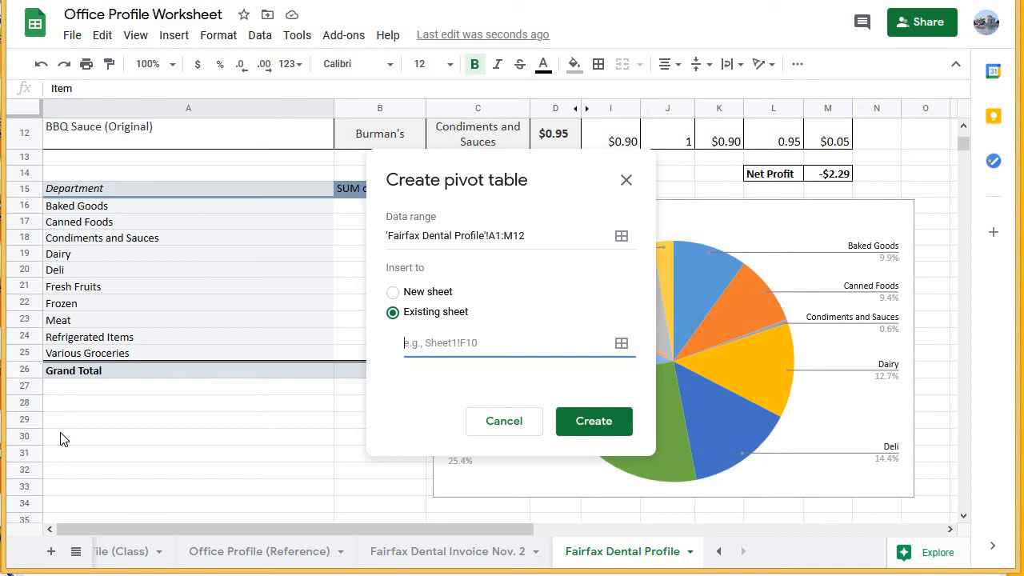
type("A30")
left_click(606, 419)
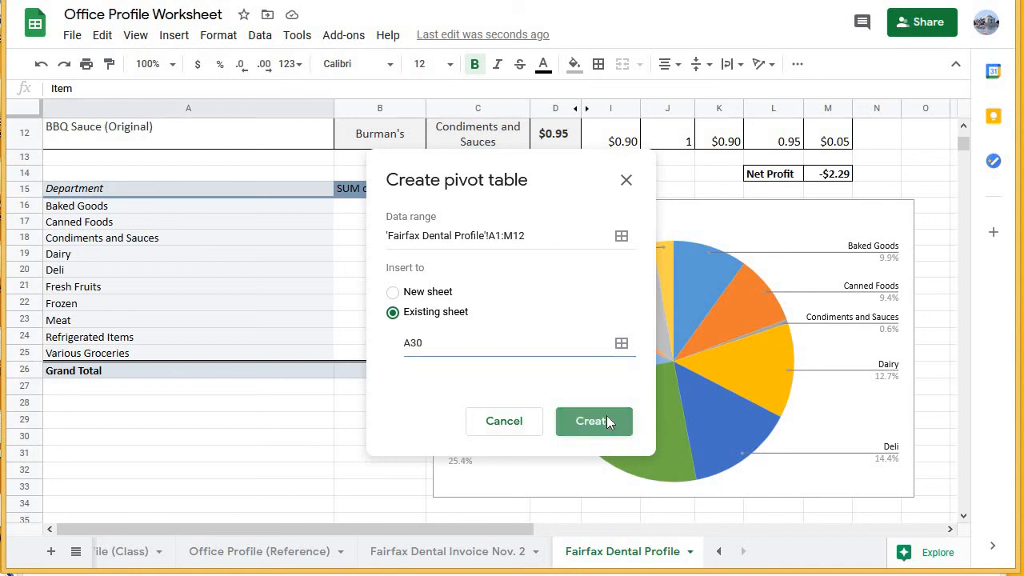
Add Department as the new pivot table's rows and Money Collected as its values, summarized by SUM.
scroll(95, 281, "down", 2)
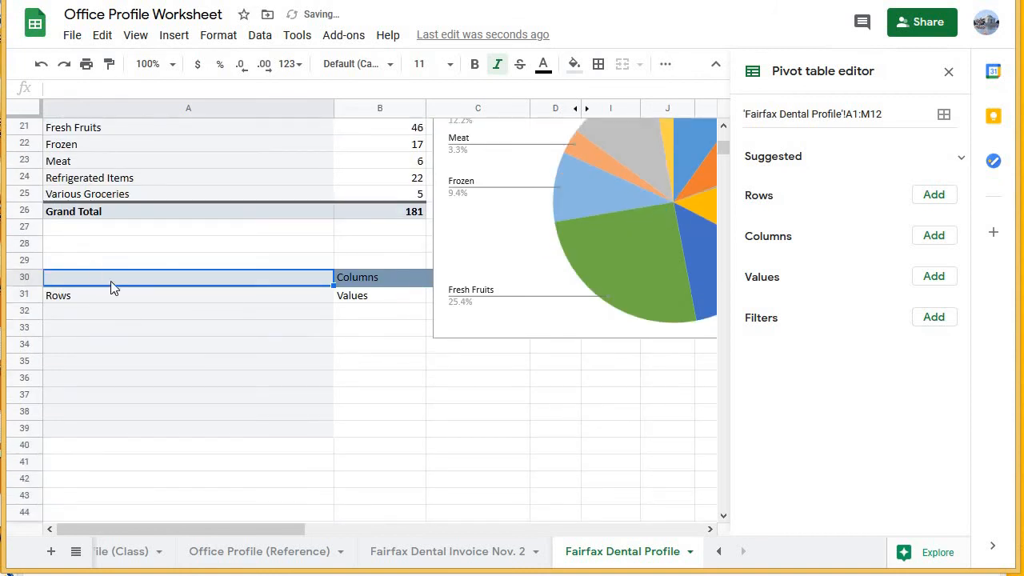
scroll(218, 366, "up", 1)
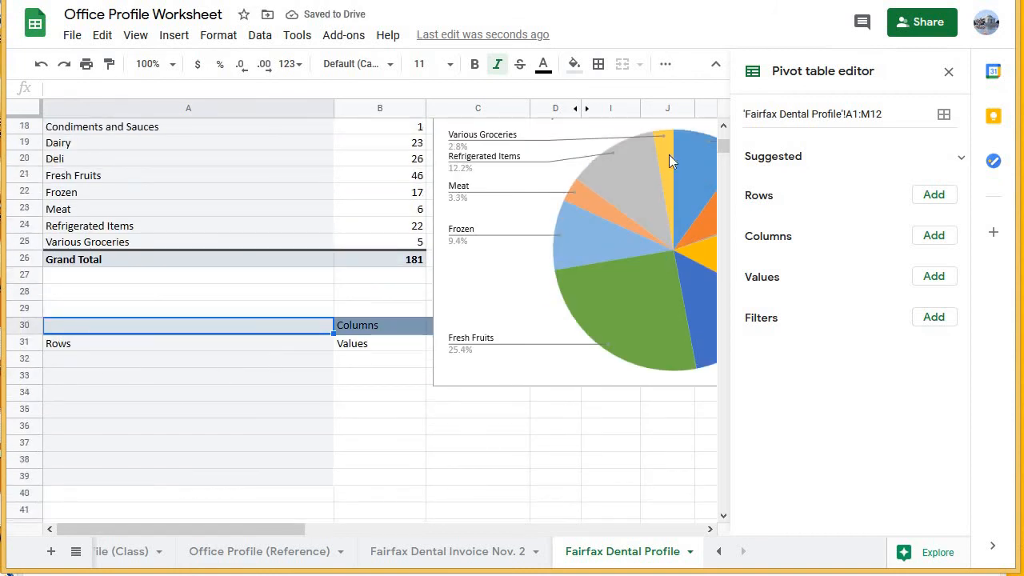
left_click(930, 198)
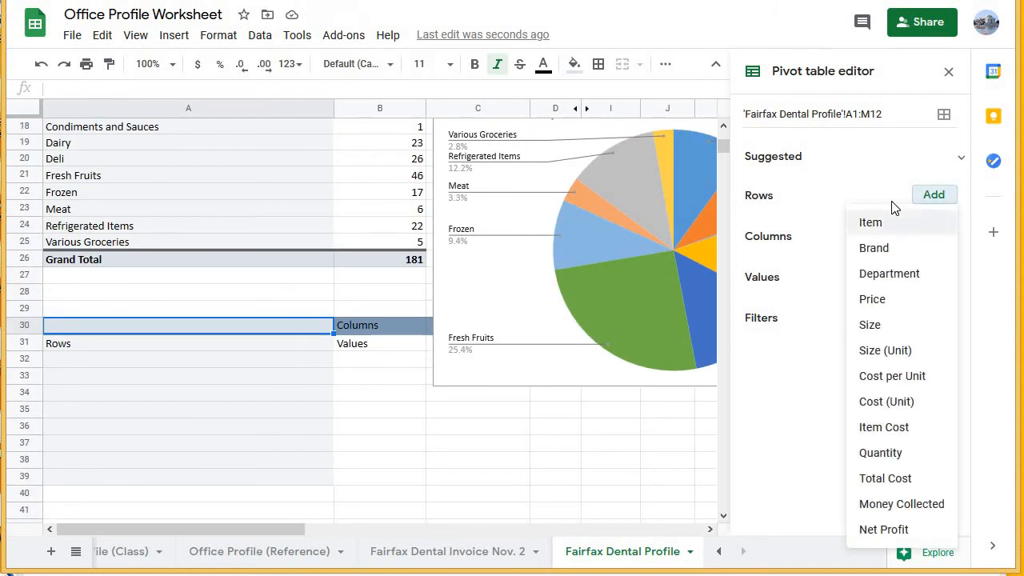
left_click(912, 275)
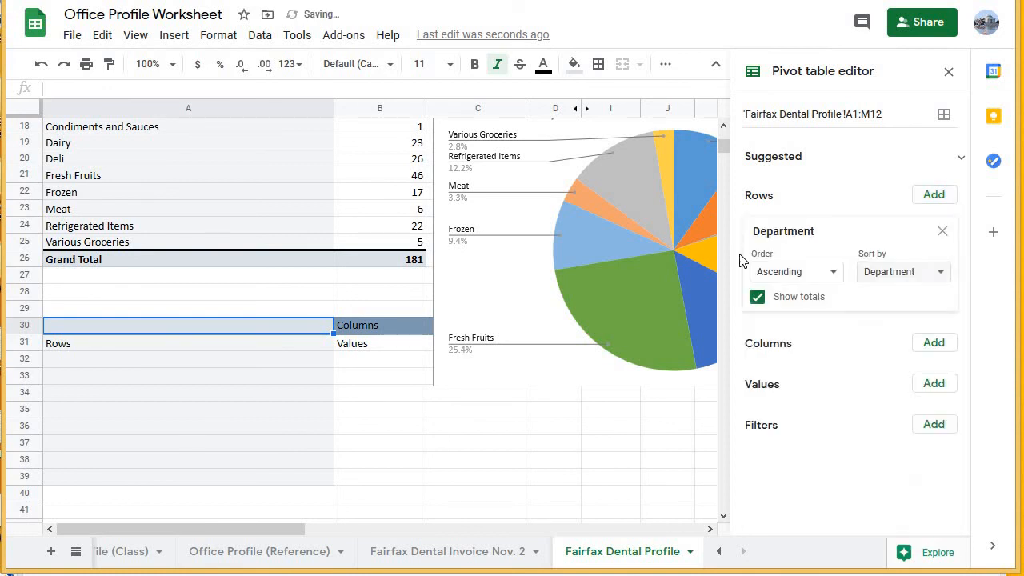
left_click(933, 384)
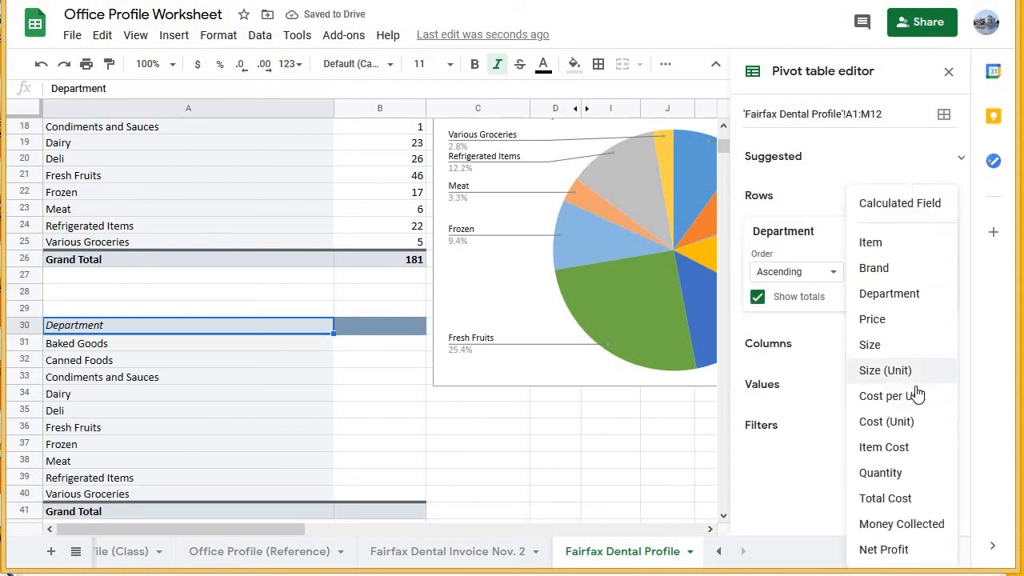
left_click(901, 525)
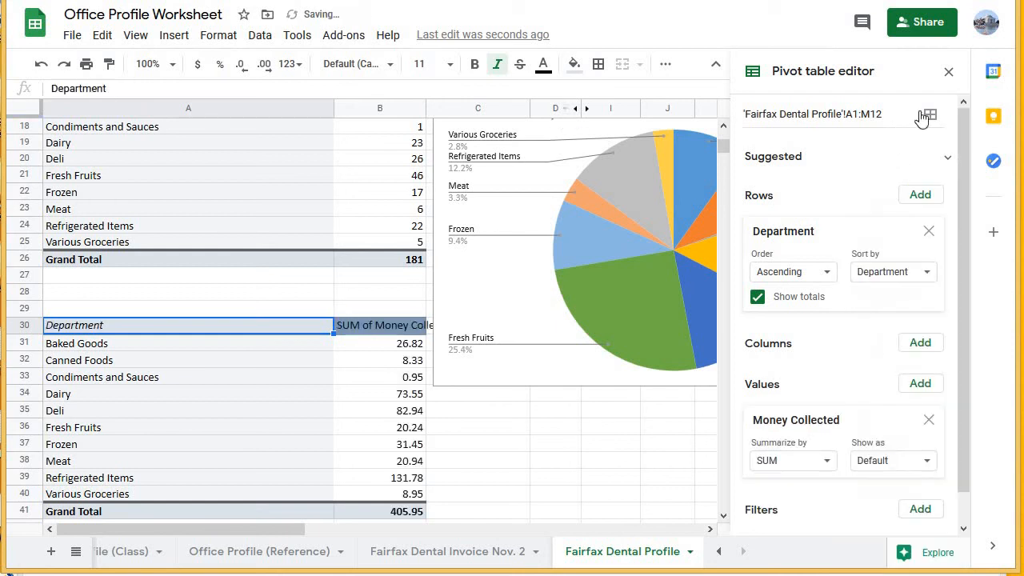
Review the departments in the second pivot table and the SUM of Money Collected for each of them.
left_click(97, 346)
left_click(93, 362)
left_click(126, 379)
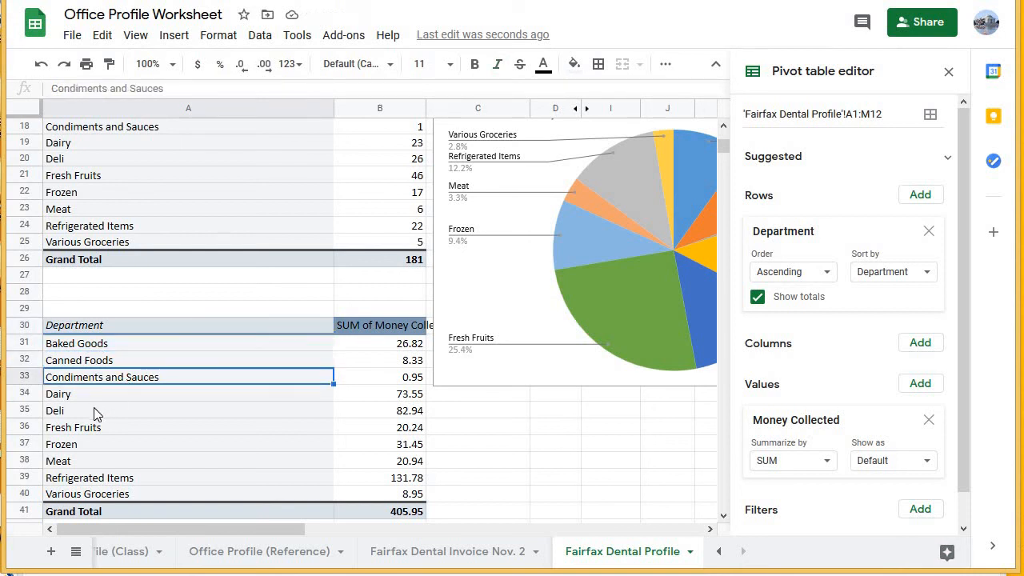
left_click(98, 411)
left_click(94, 428)
left_click(93, 445)
left_click(92, 463)
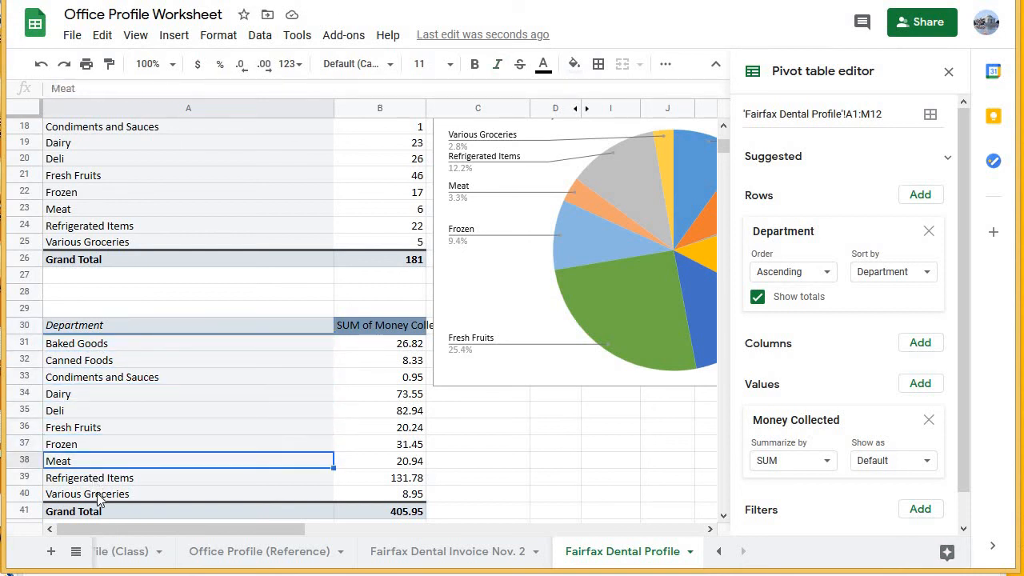
left_click(95, 478)
left_click(96, 494)
left_click(381, 343)
left_click(376, 377)
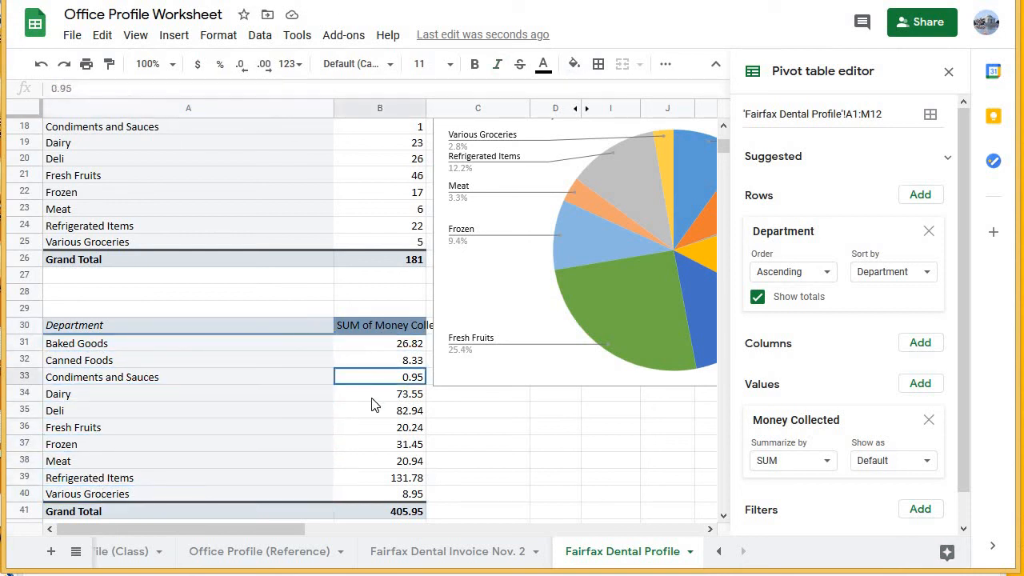
left_click(373, 393)
left_click(371, 443)
left_click(368, 492)
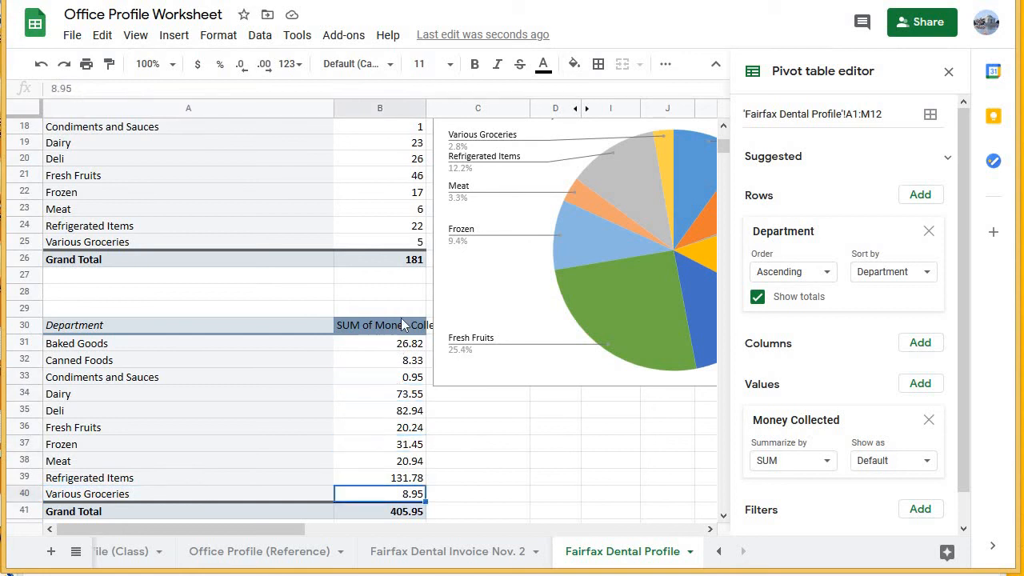
Insert a column chart of SUM of Money Collected by Department from the second pivot table's range A30:B40, leaving out the Grand Total row.
left_click(949, 71)
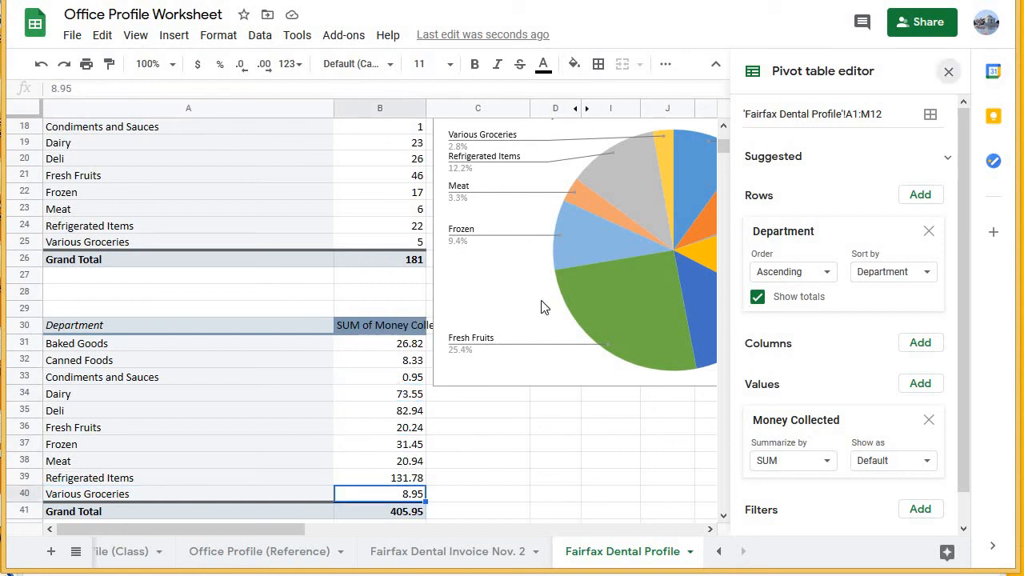
left_click_drag(162, 321, 400, 493)
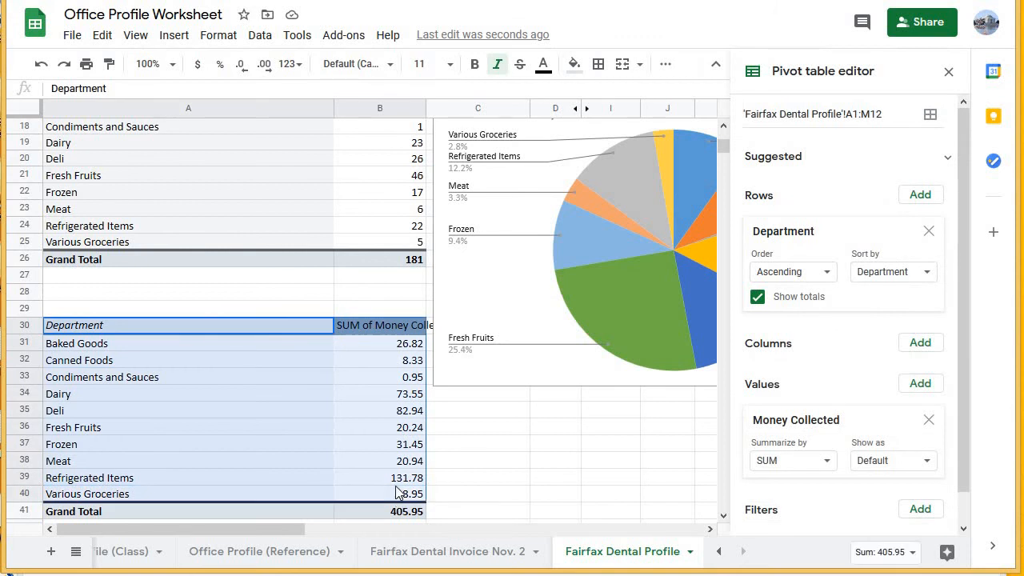
left_click(948, 72)
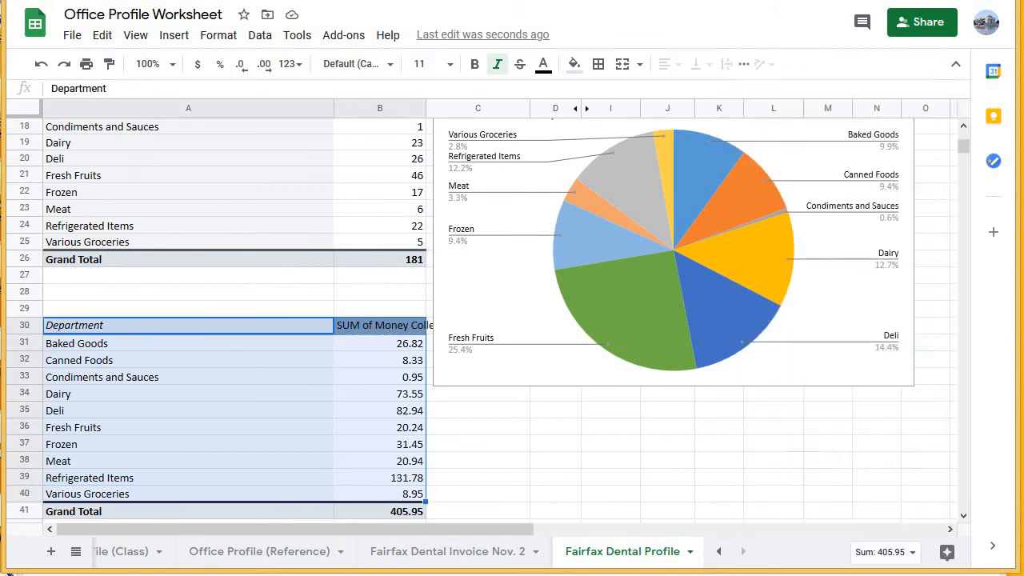
left_click(170, 42)
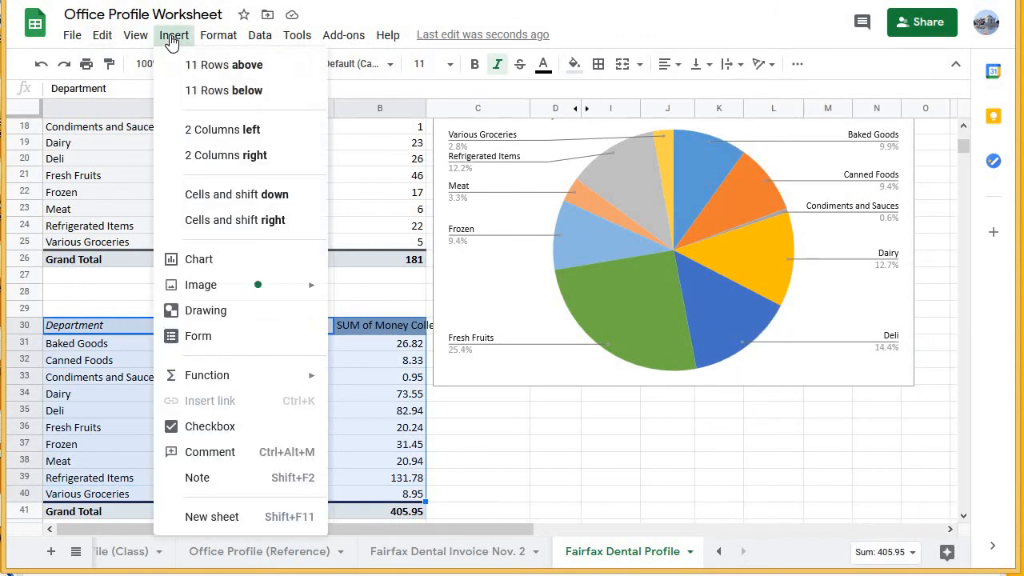
left_click(218, 264)
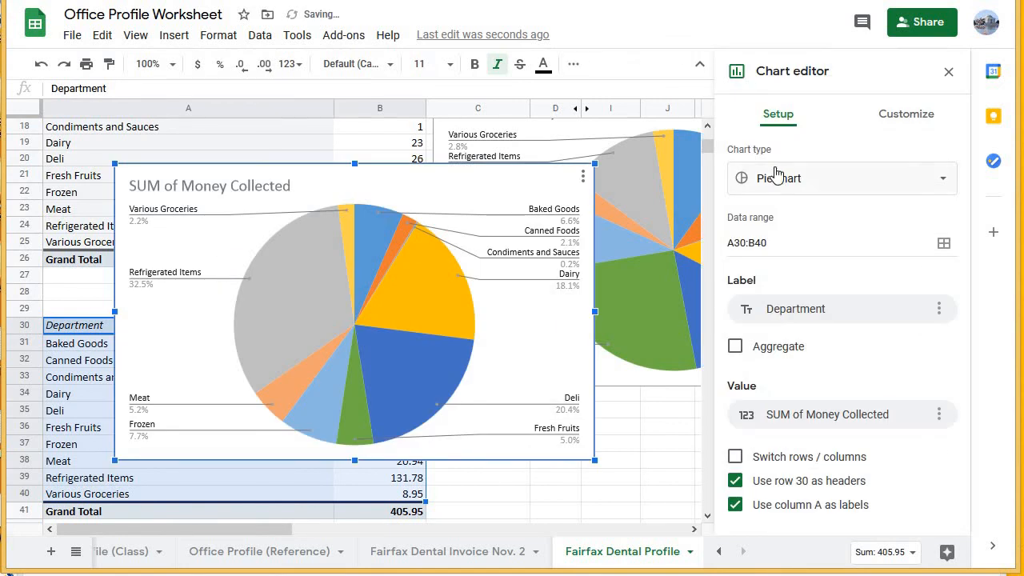
left_click(782, 182)
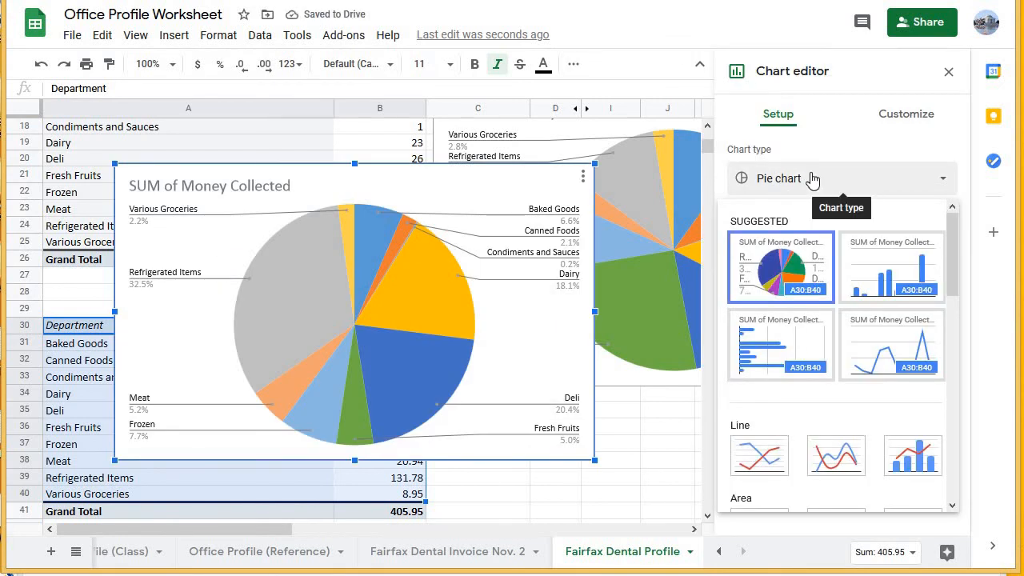
left_click(890, 272)
Place the column chart directly below the pie chart, beside the second pivot table, and show data labels above its columns.
scroll(256, 207, "down", 1)
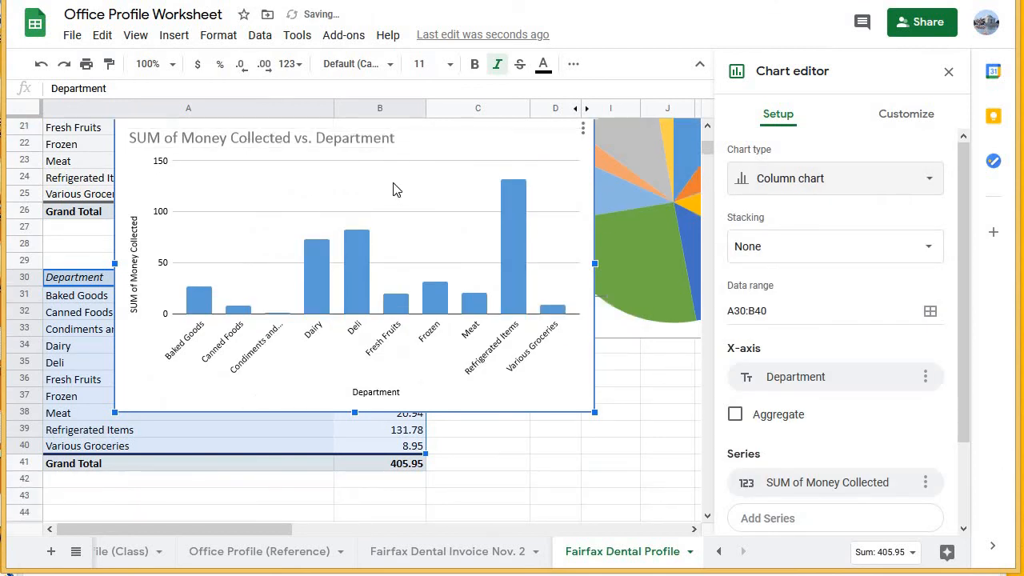
scroll(377, 180, "up", 1)
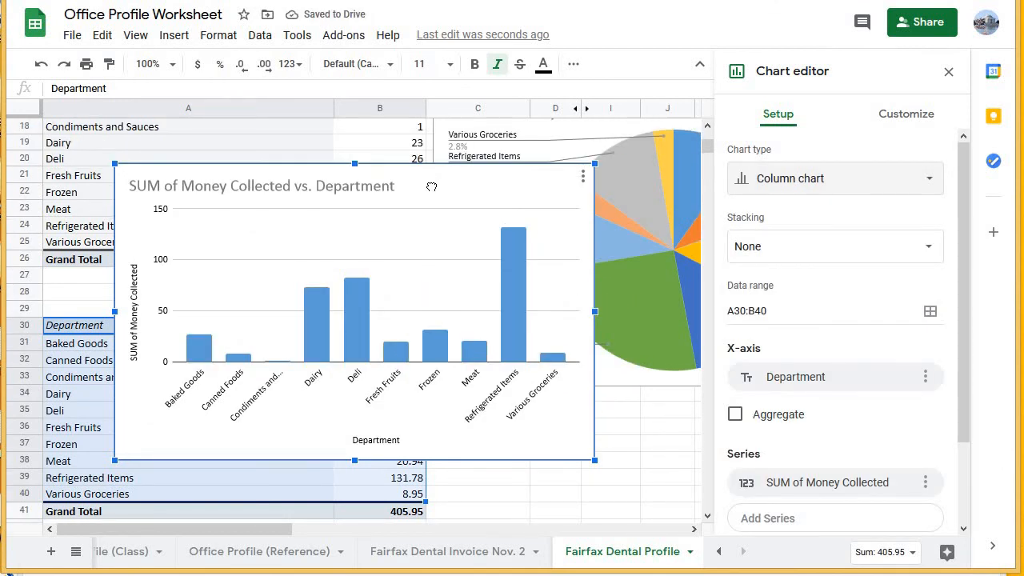
left_click_drag(432, 186, 431, 193)
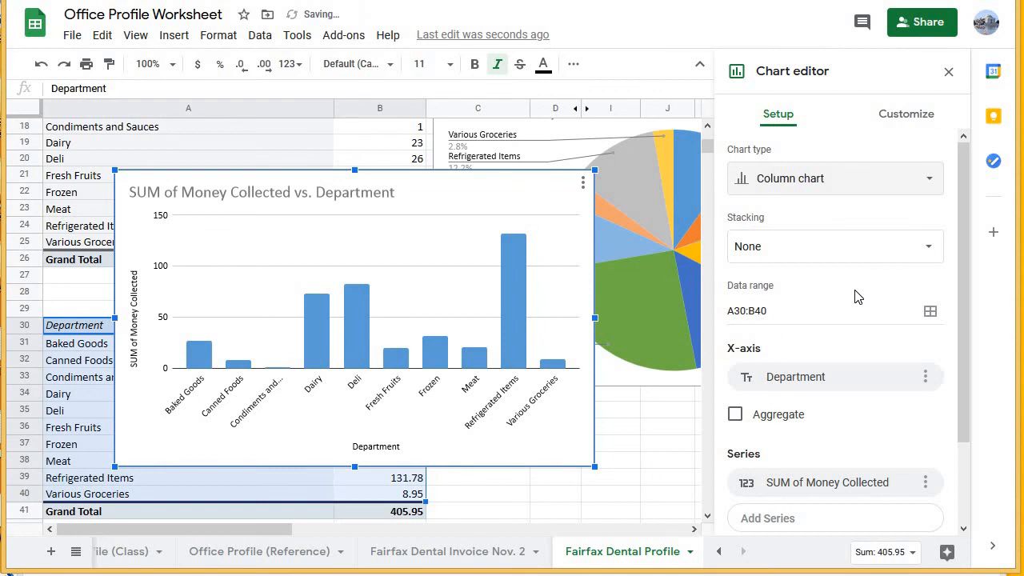
scroll(857, 296, "down", 2)
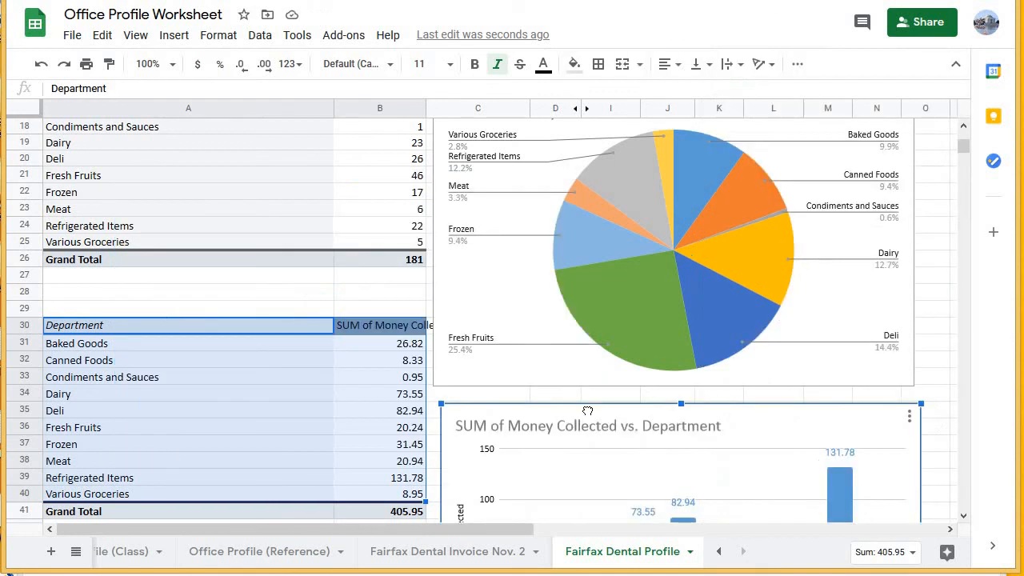
left_click_drag(587, 411, 579, 407)
scroll(387, 442, "down", 3)
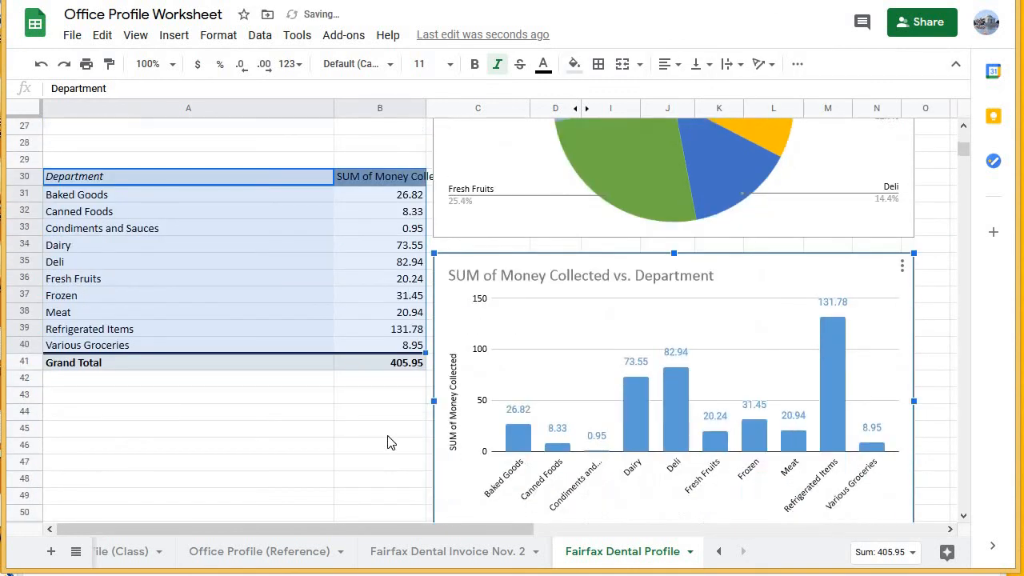
left_click(388, 430)
scroll(388, 430, "down", 1)
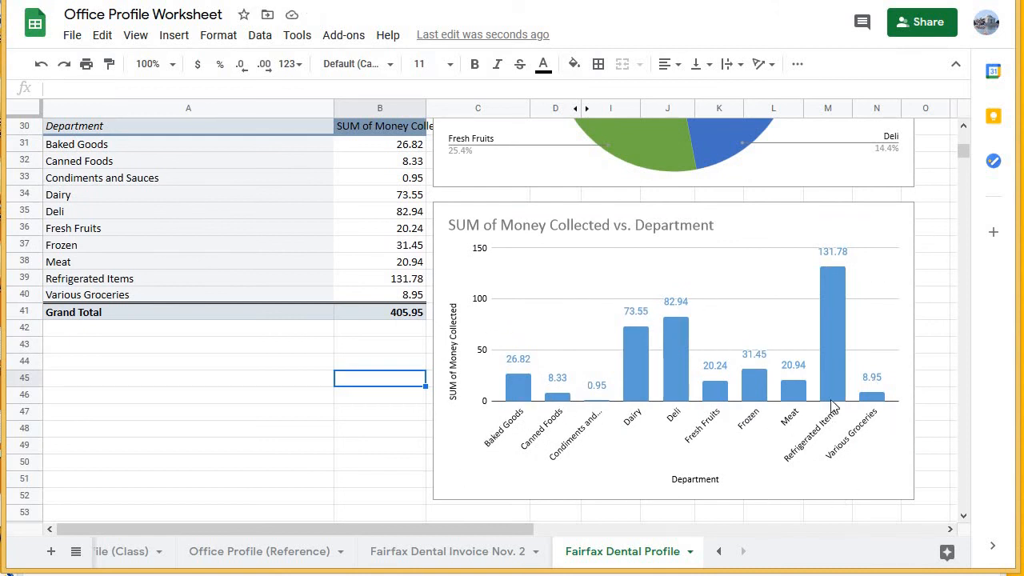
Compare the departments' sales in the column chart, especially Refrigerated Items, with their quantities in the pie chart.
left_click(355, 436)
left_click(834, 255)
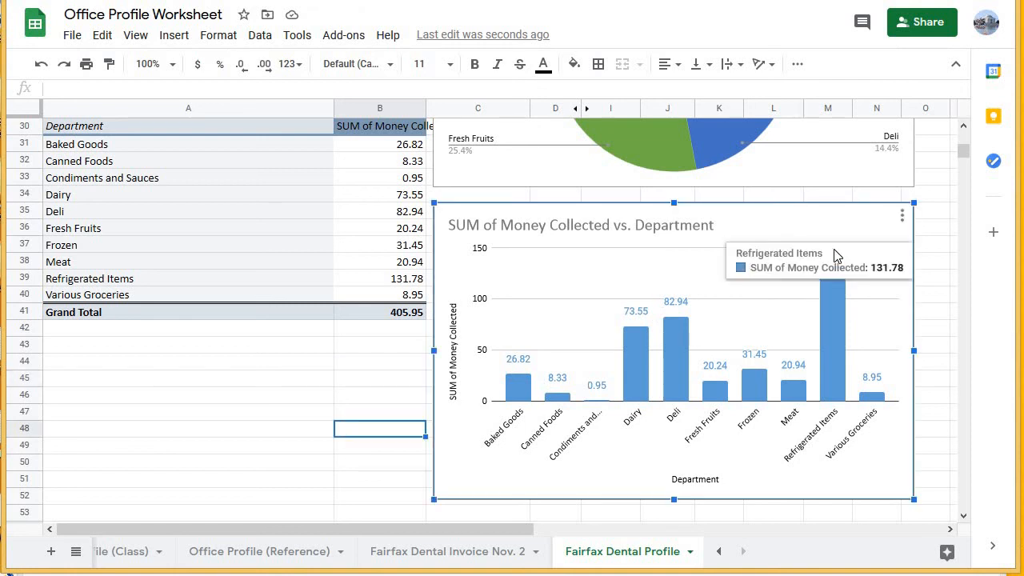
scroll(650, 383, "up", 5)
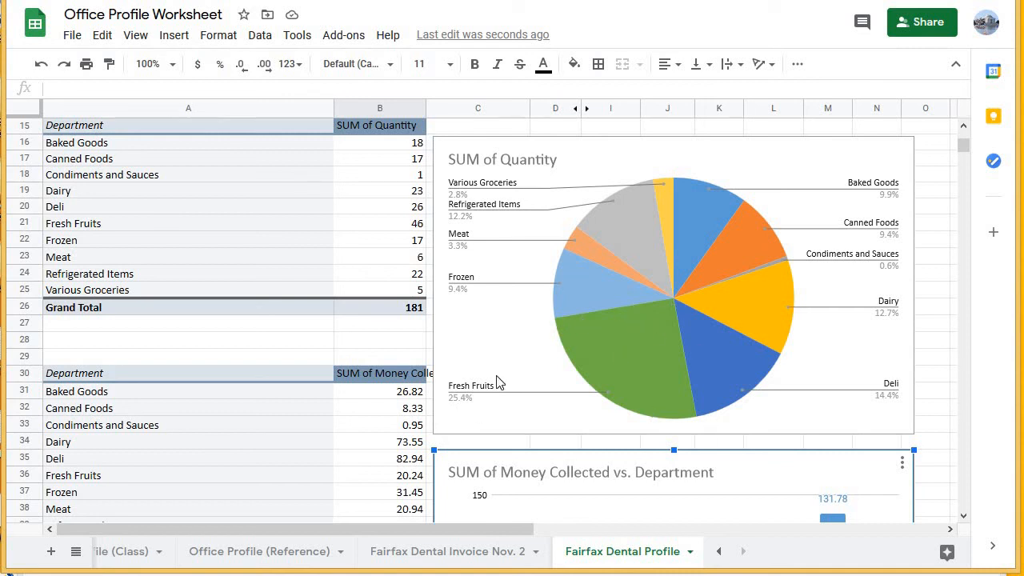
scroll(454, 380, "down", 5)
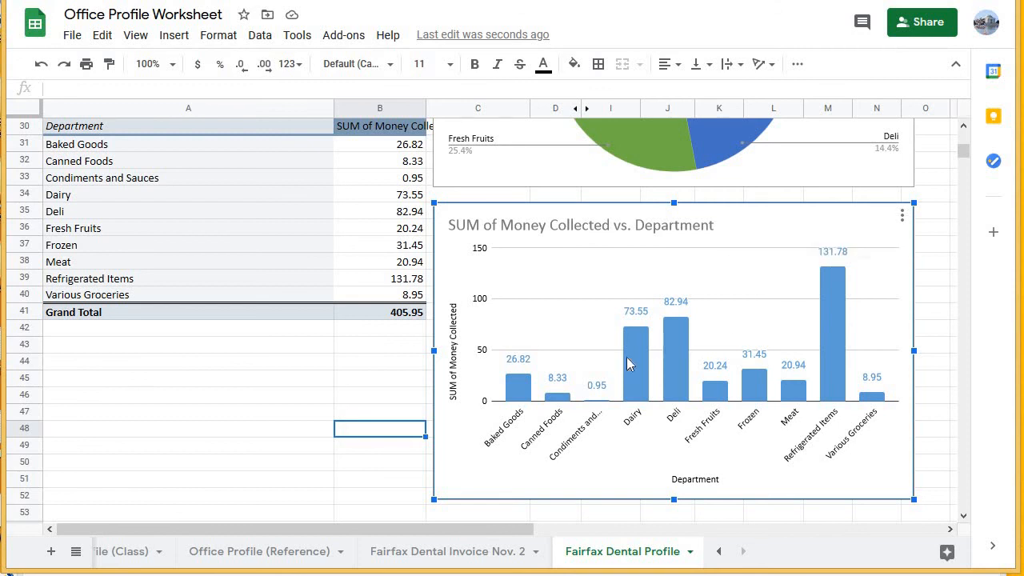
Examine the Net Profit total in L14:M14 beneath the source table.
scroll(550, 366, "up", 8)
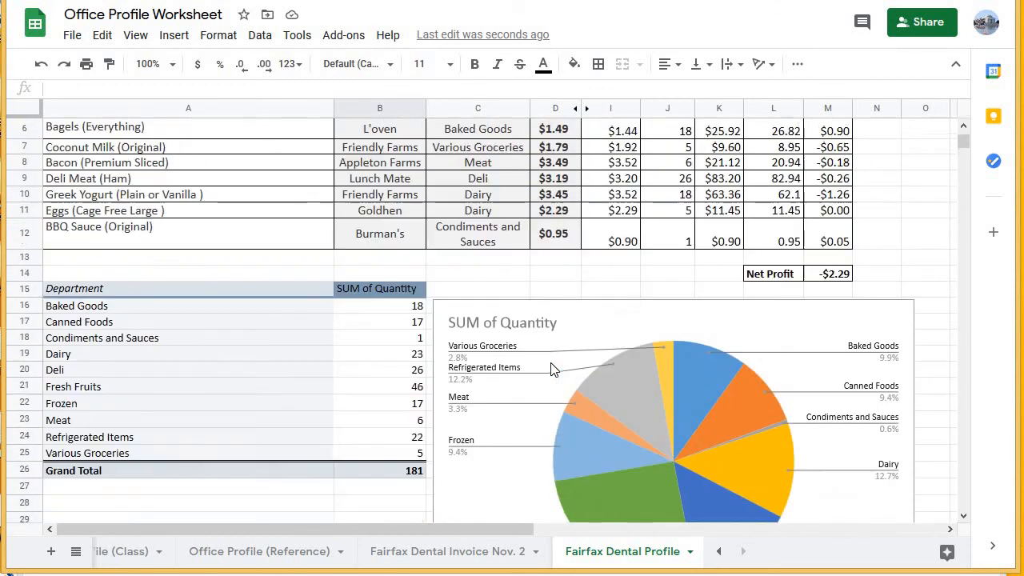
scroll(550, 368, "up", 2)
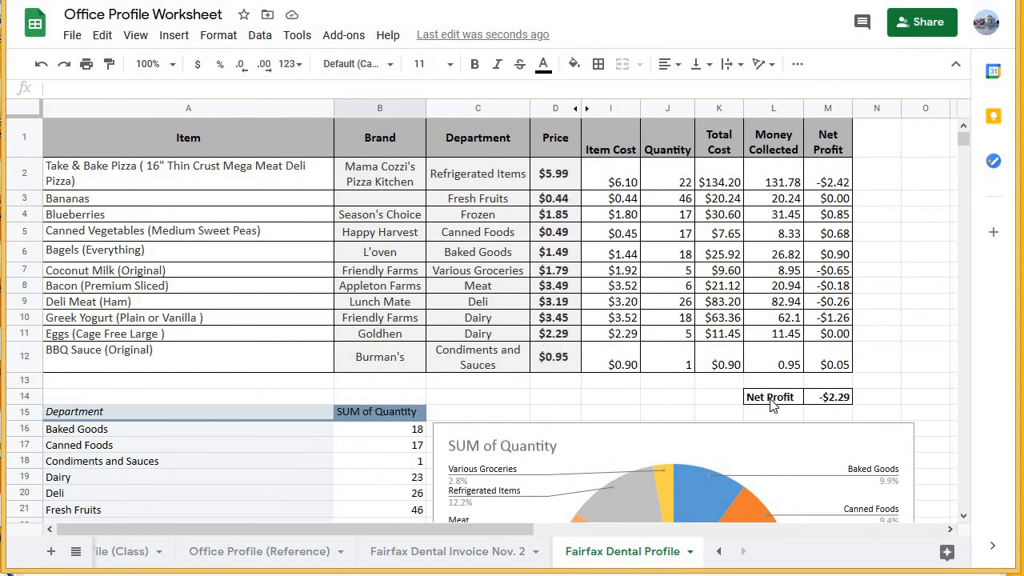
left_click_drag(780, 403, 828, 397)
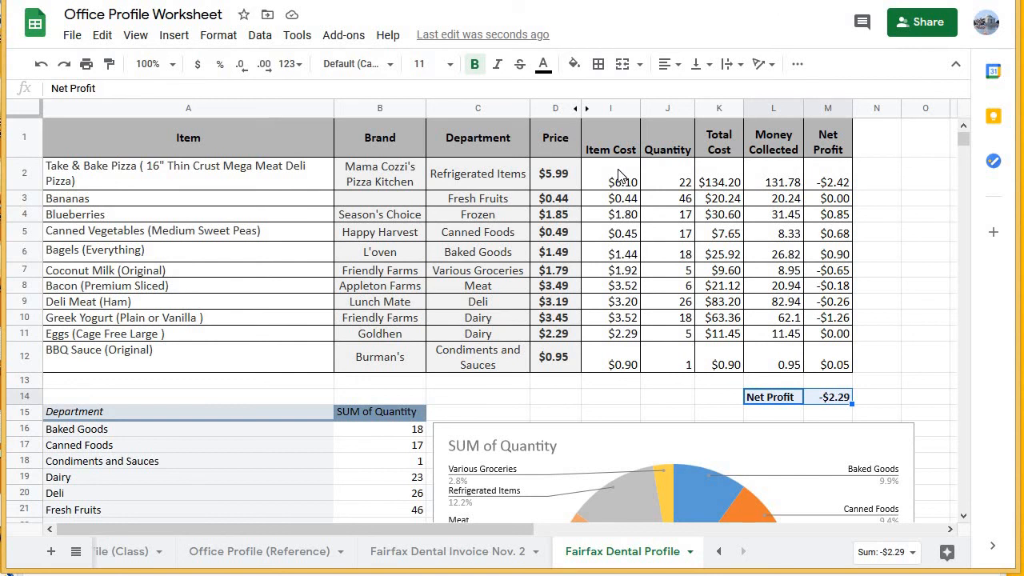
left_click(756, 397)
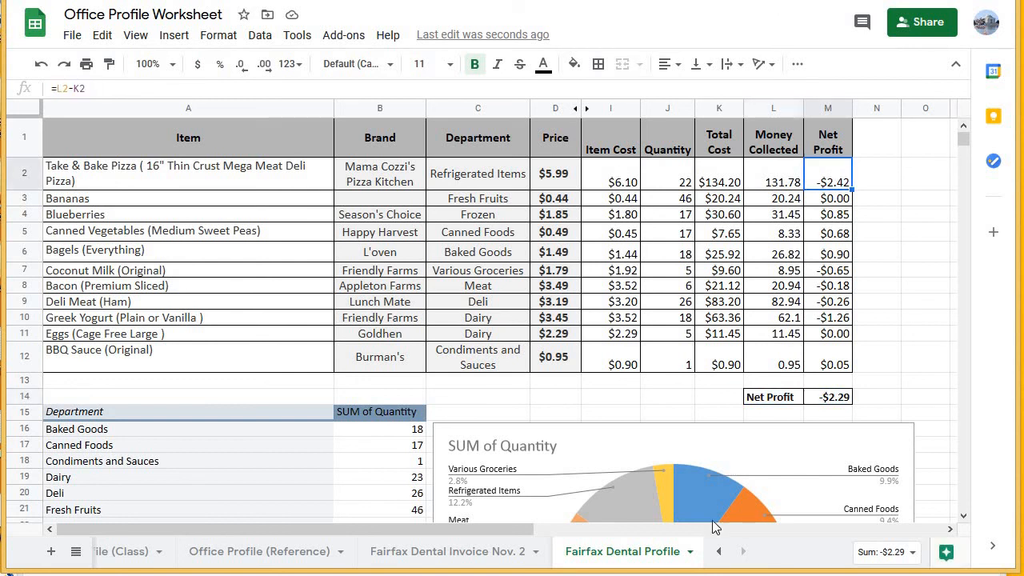
left_click_drag(830, 390, 824, 396)
left_click(819, 398)
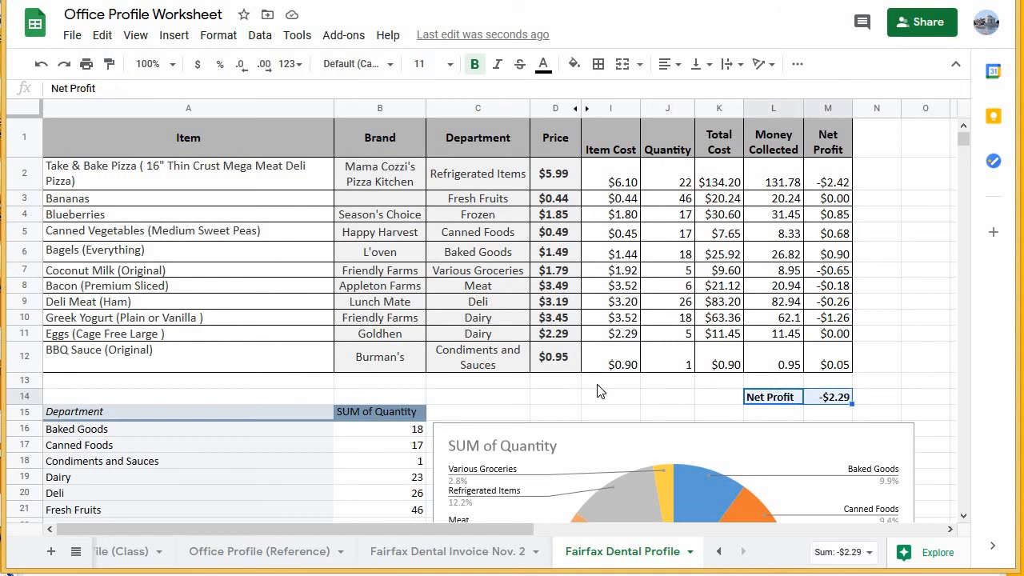
Switch to the Grocery Store Worksheet 1 document and read questions 5 to 10 about net profit, loss and item popularity.
left_click(336, 2)
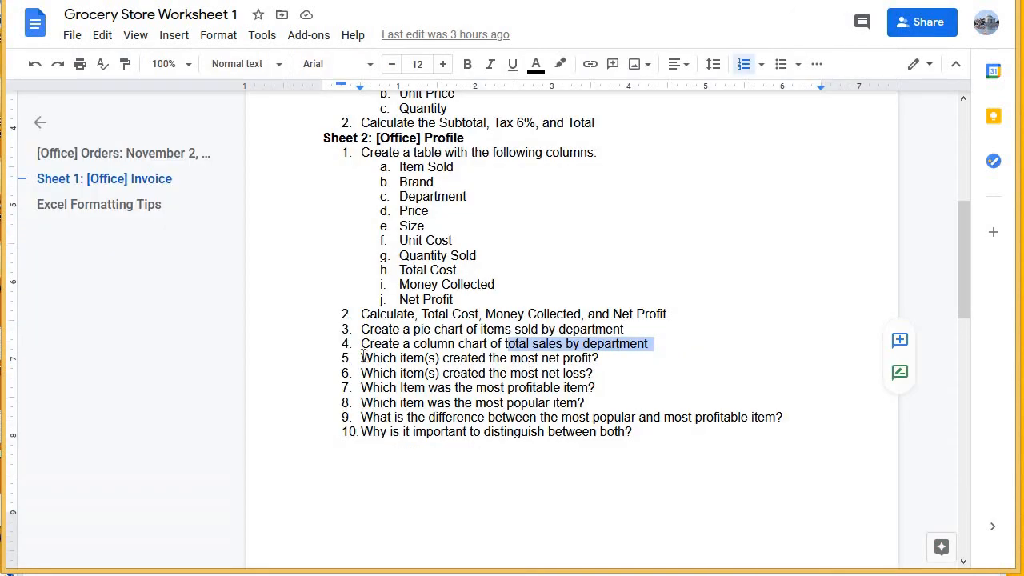
left_click_drag(363, 354, 644, 435)
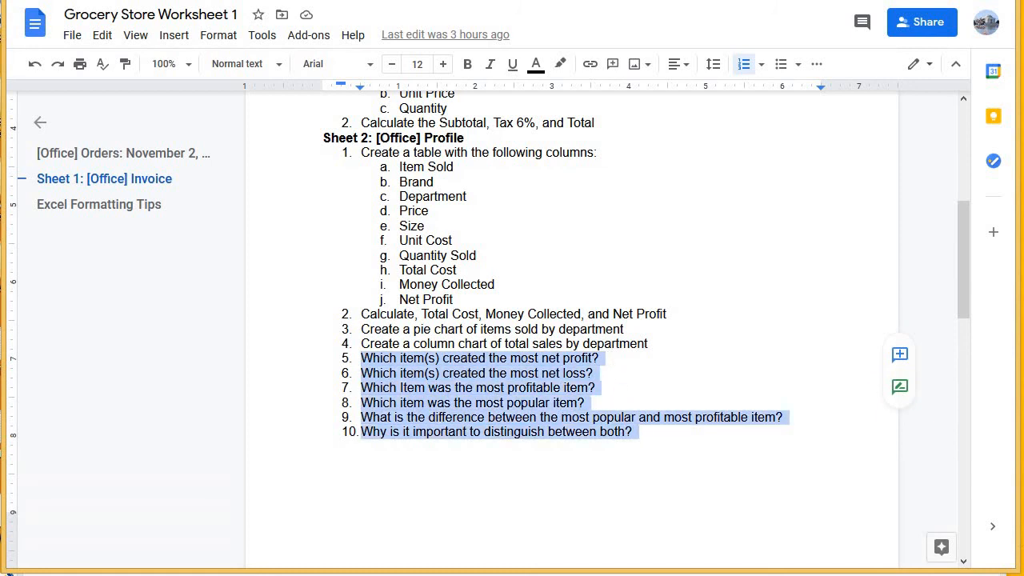
Return to the Office Profile Worksheet and review the source table, both pivot tables and their charts against the questions.
left_click(199, 1)
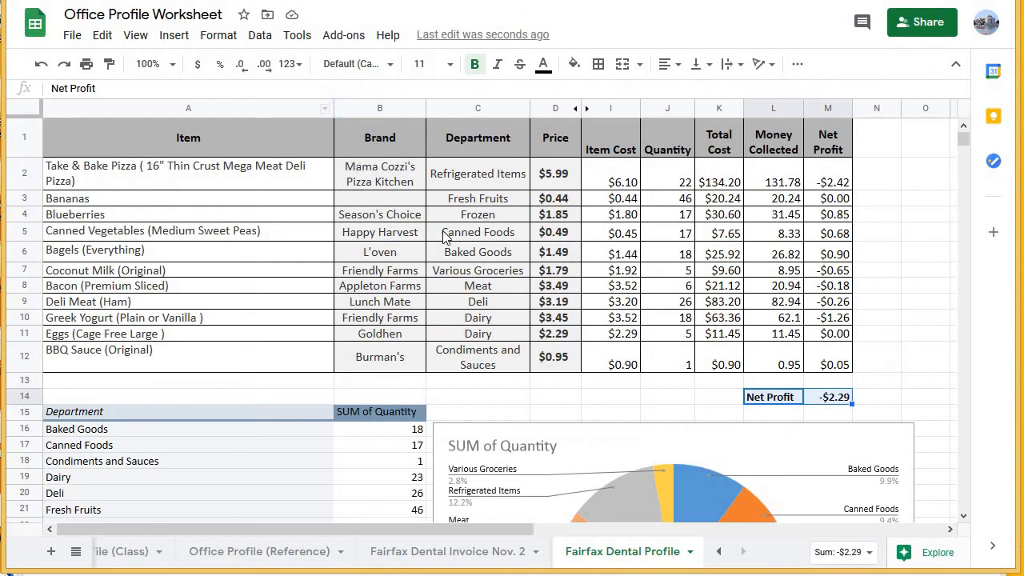
scroll(544, 272, "down", 1)
left_click(619, 319)
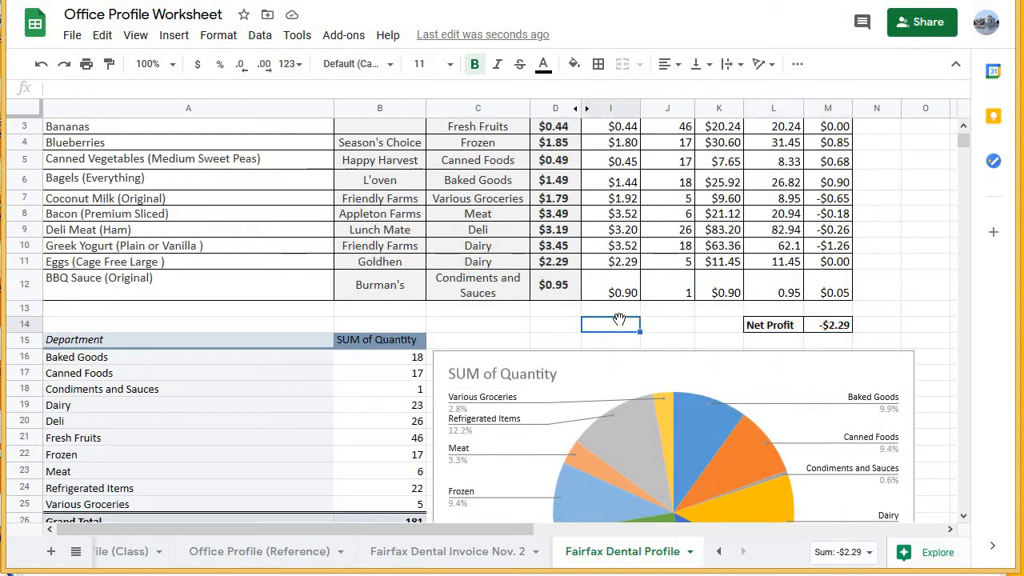
scroll(619, 319, "down", 3)
scroll(619, 319, "down", 3)
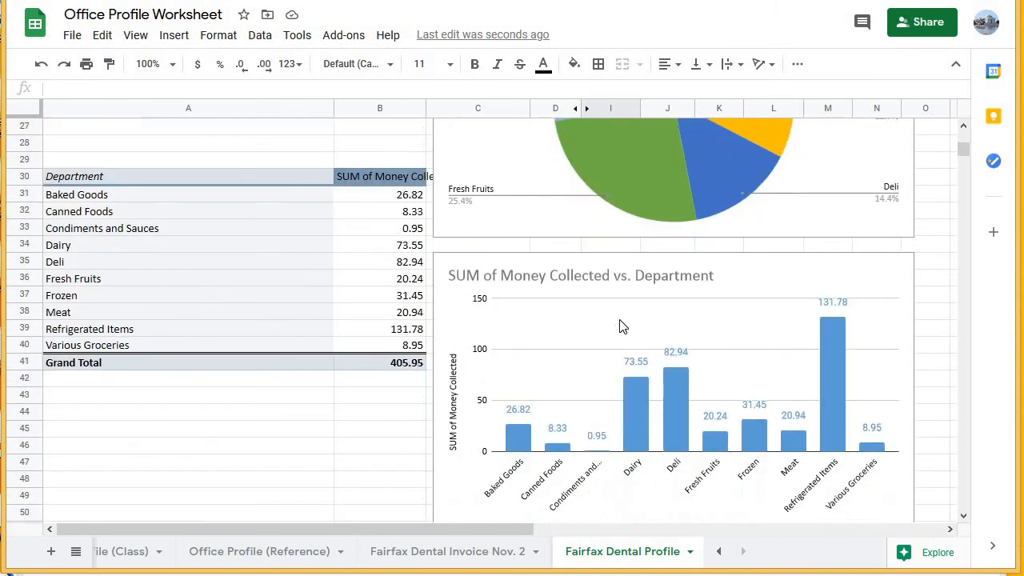
scroll(619, 319, "up", 6)
scroll(619, 317, "up", 1)
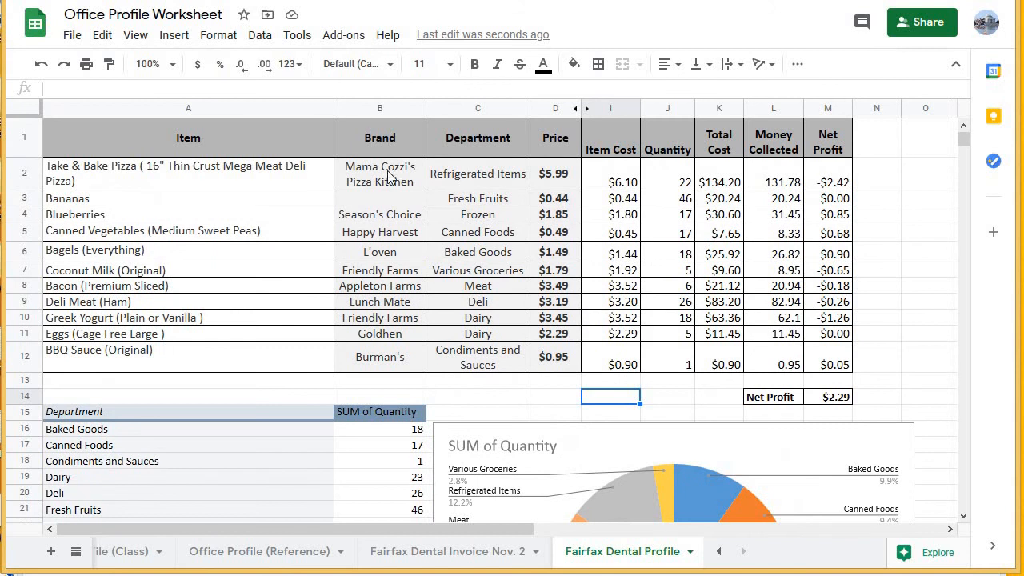
left_click(322, 2)
left_click(384, 1)
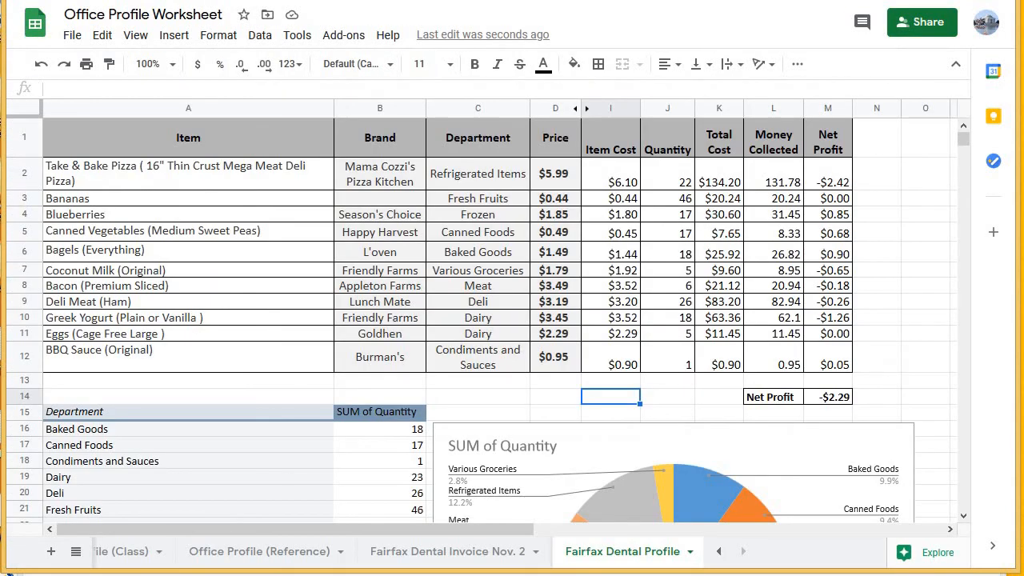